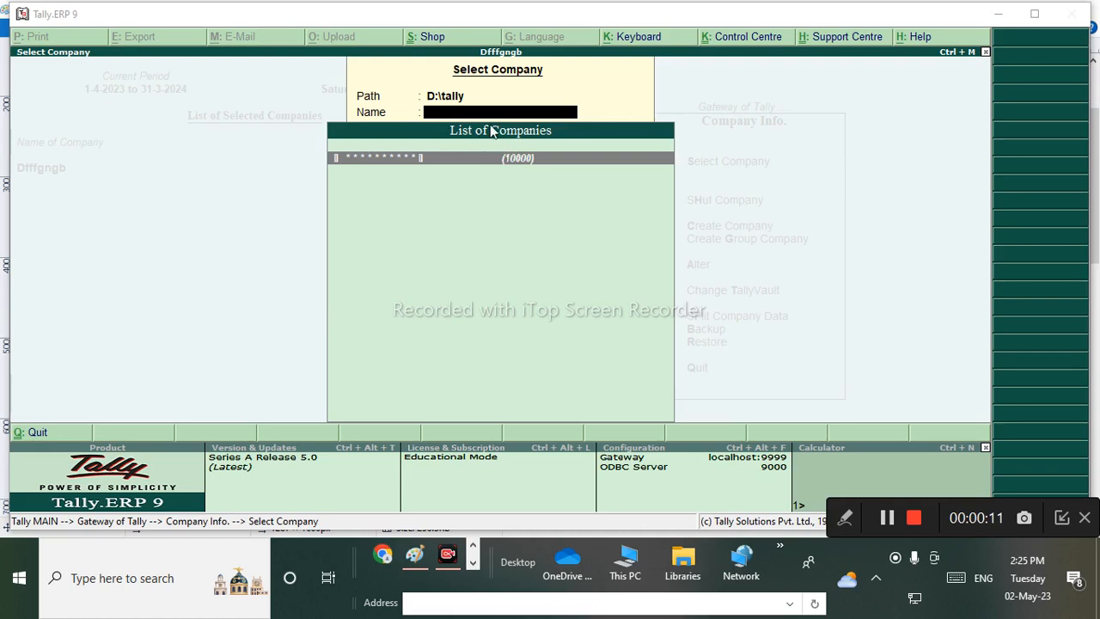
Log into Sunrise Computer Centre with the TallyVault password, user name and user password.
{"action": "left_click", "coordinate": [487, 160]}
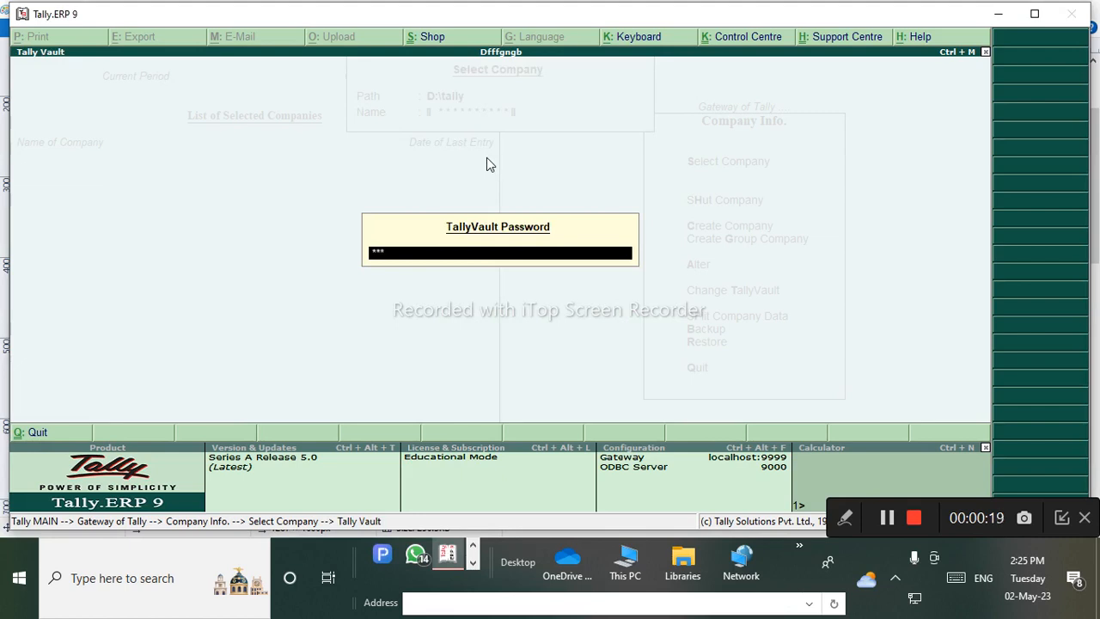
{"action": "key", "text": "Return"}
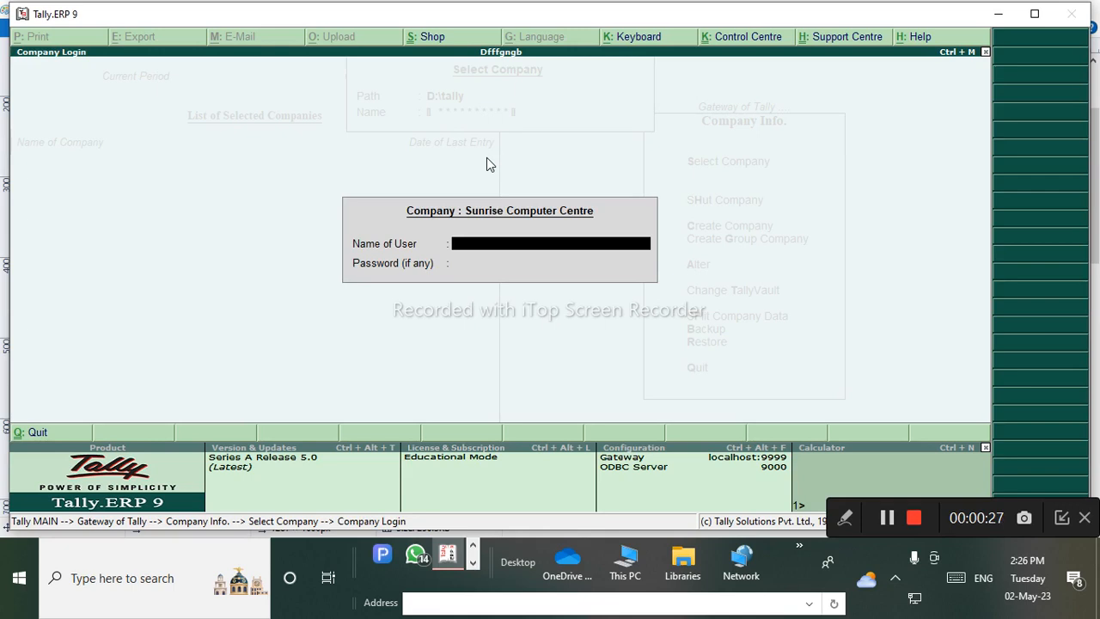
{"action": "key", "text": "Return"}
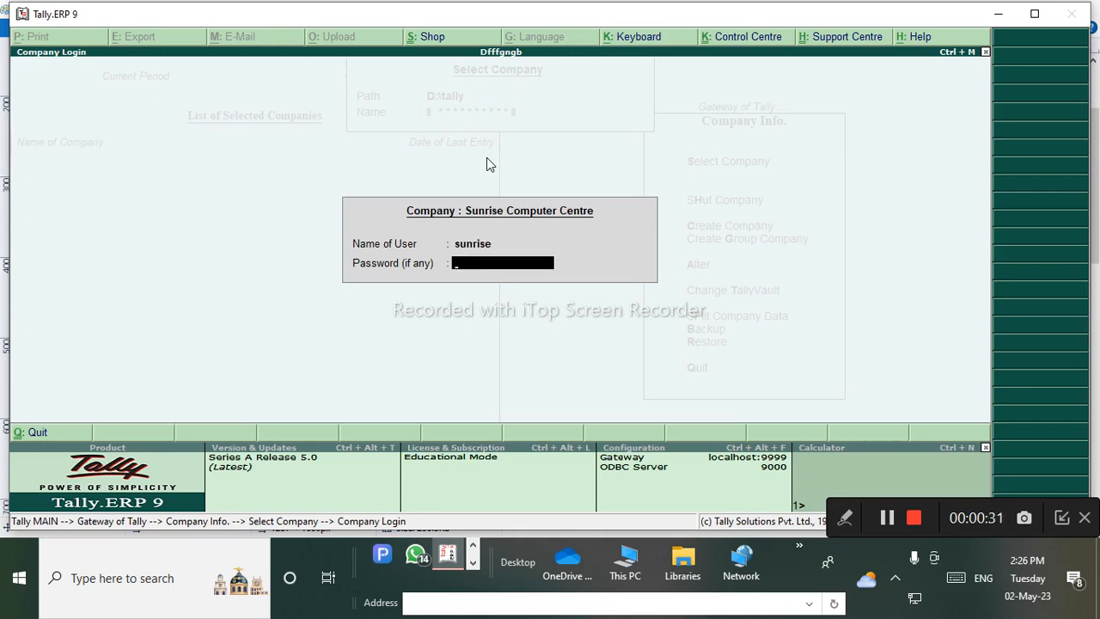
{"action": "key", "text": "Return"}
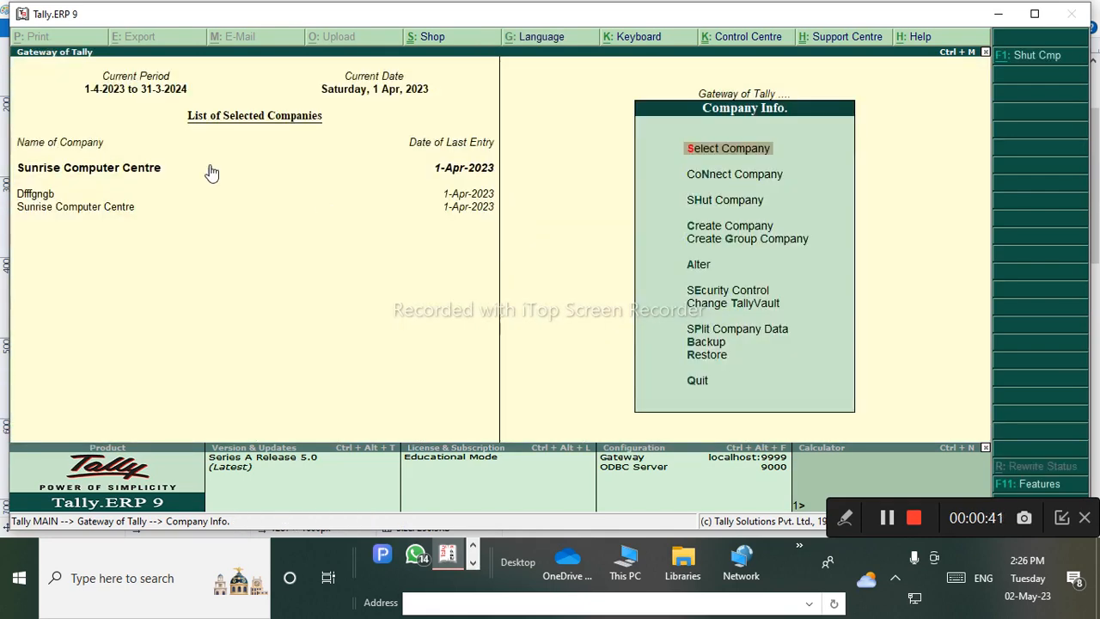
Shut the Dfffgngb company, keeping Sunrise Computer Centre open at the Gateway of Tally.
{"action": "left_click", "coordinate": [46, 194]}
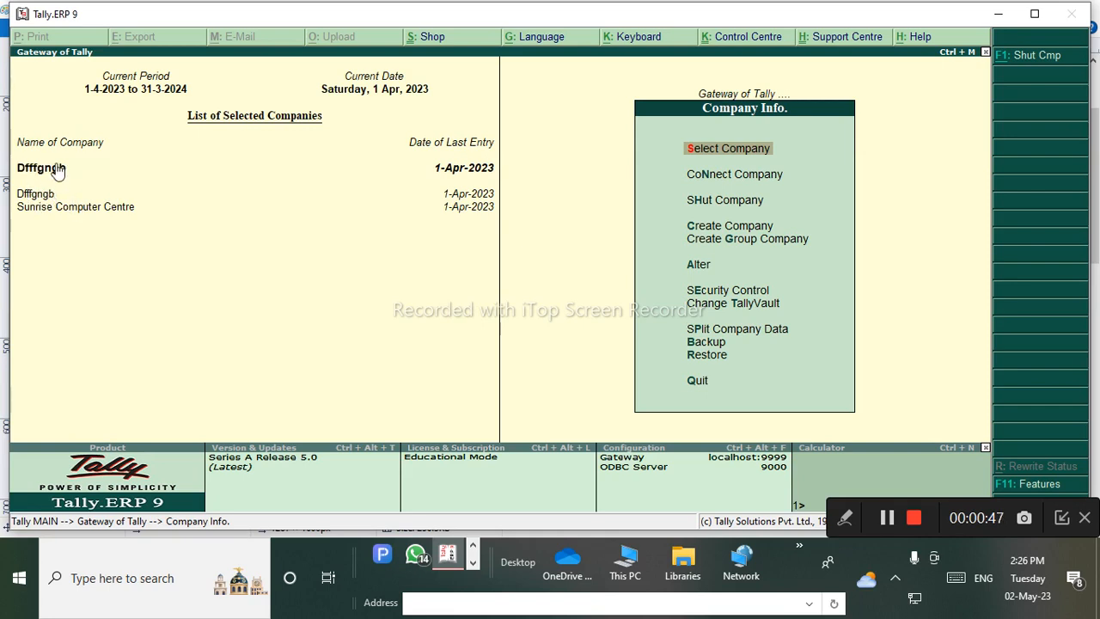
{"action": "left_click", "coordinate": [75, 207]}
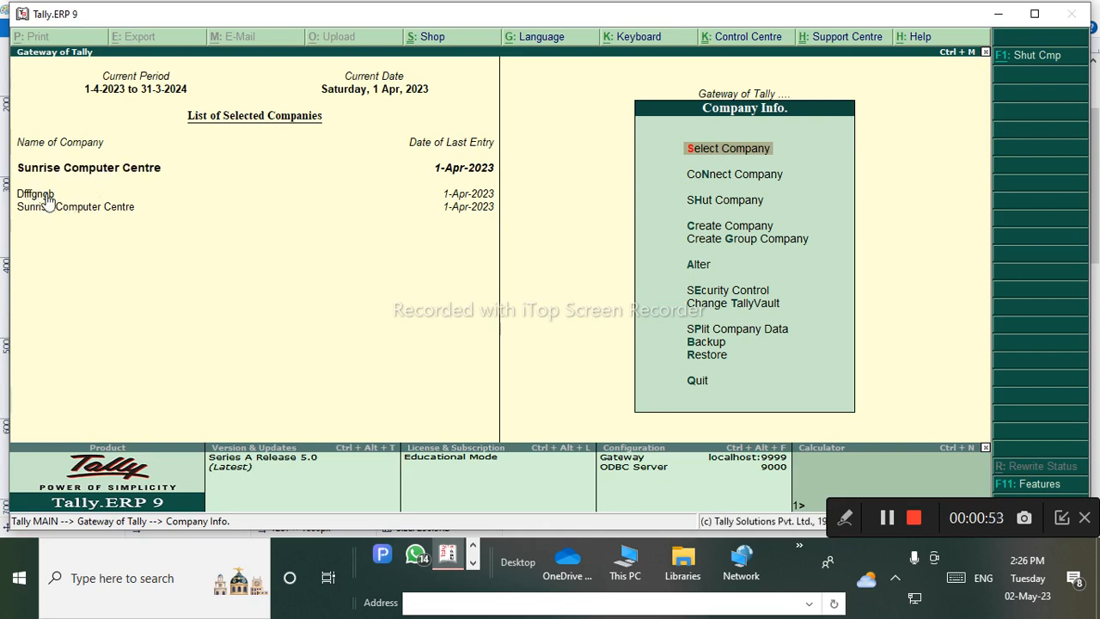
{"action": "left_click", "coordinate": [745, 198]}
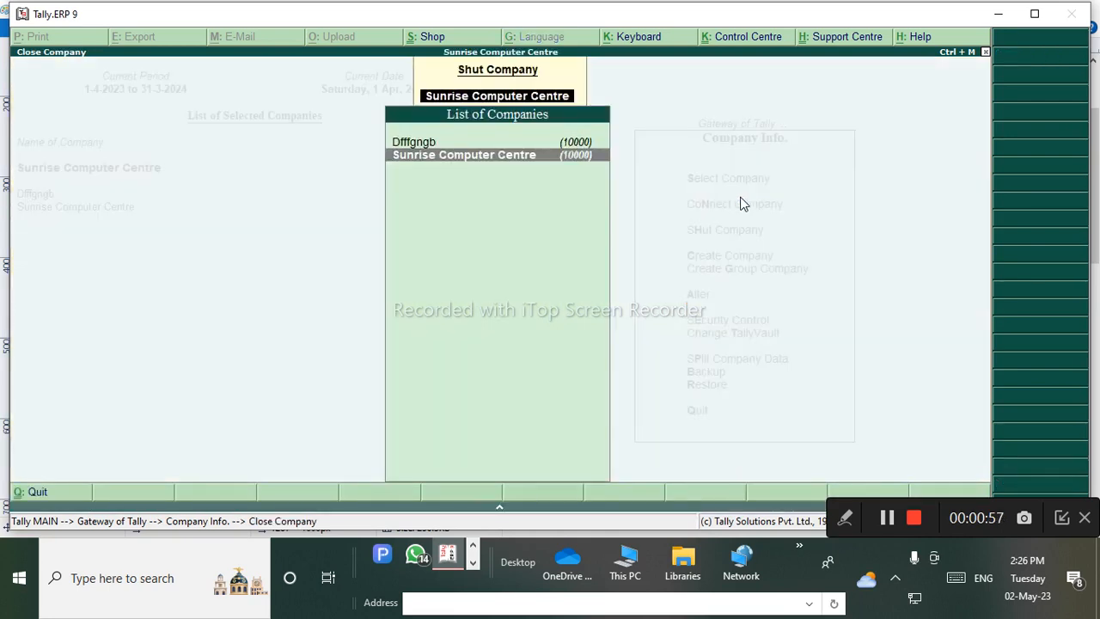
{"action": "key", "text": "Up"}
{"action": "key", "text": "Return"}
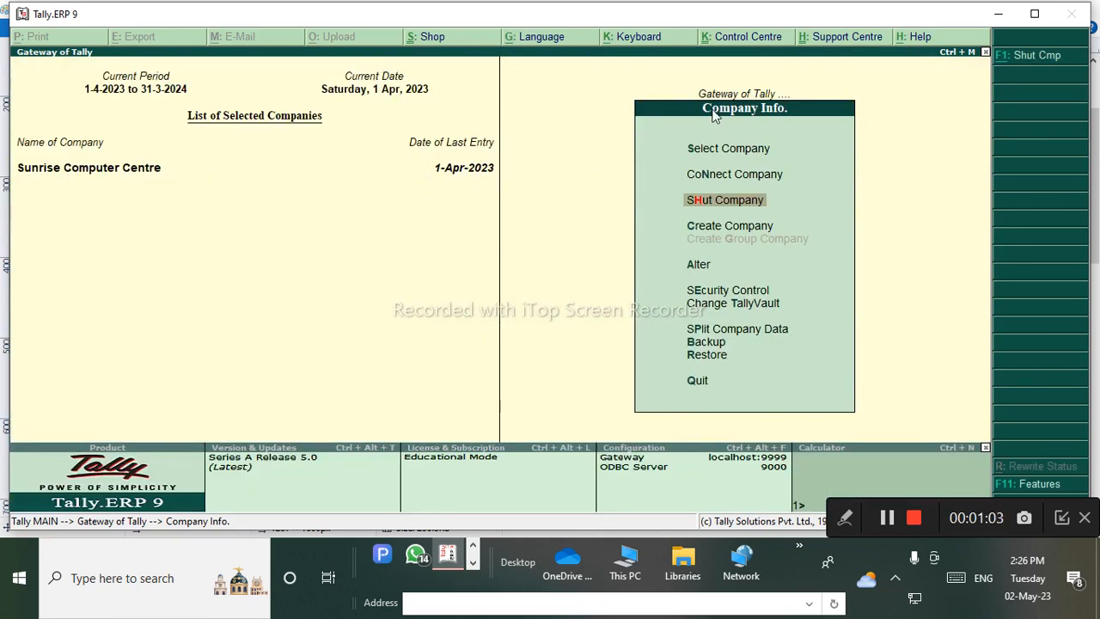
{"action": "left_click", "coordinate": [755, 92]}
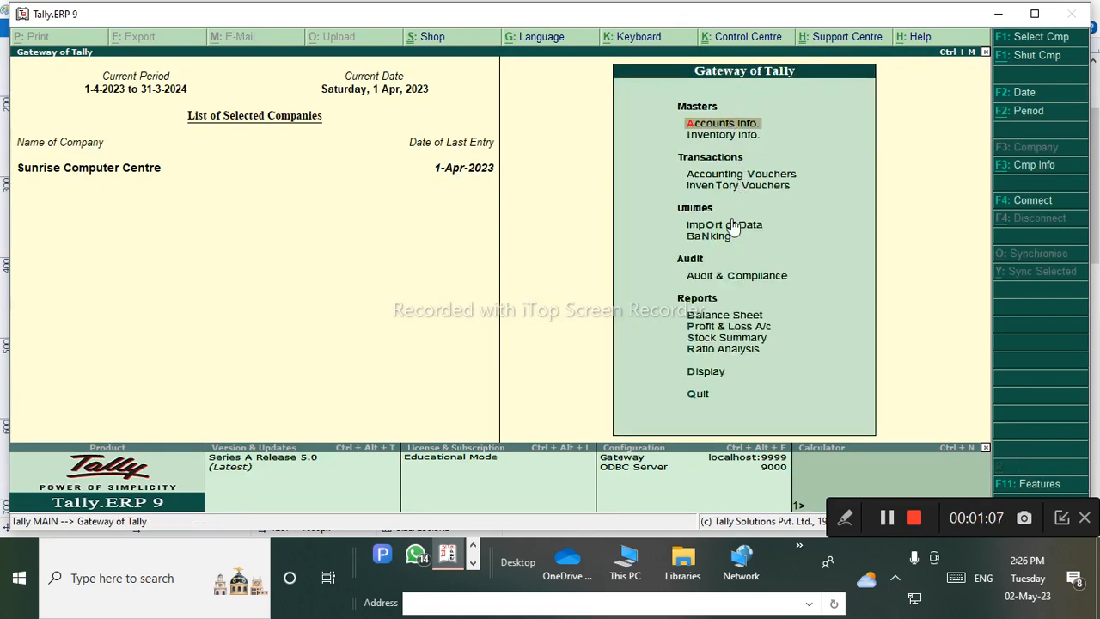
Review the Day Book's three 1-Apr-2023 vouchers, then go back to the Display Menu.
{"action": "left_click", "coordinate": [704, 378]}
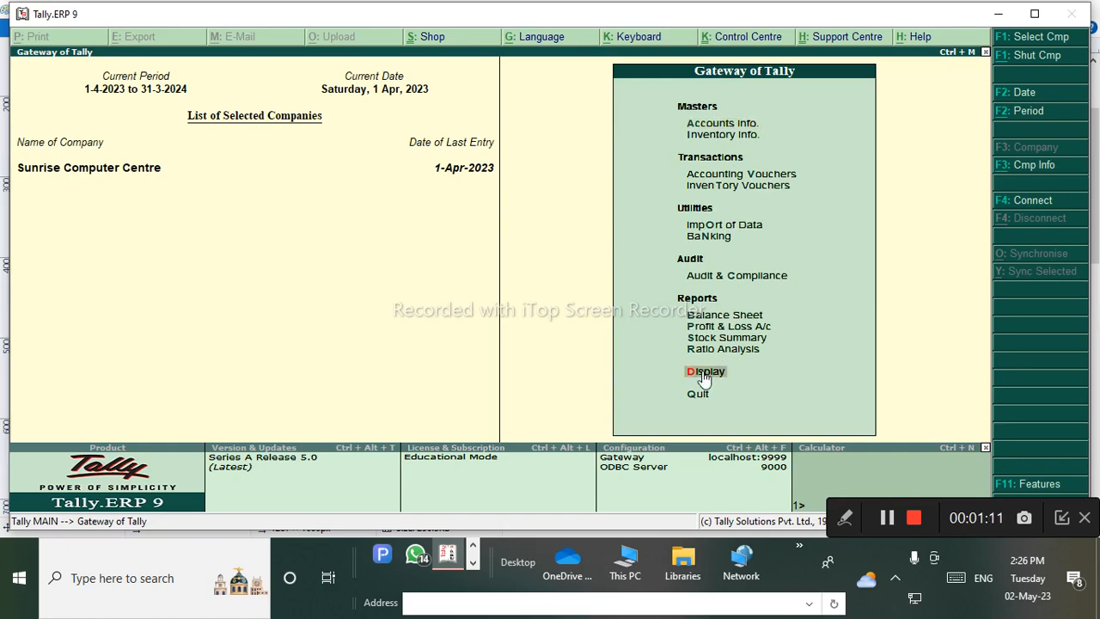
{"action": "key", "text": "Return"}
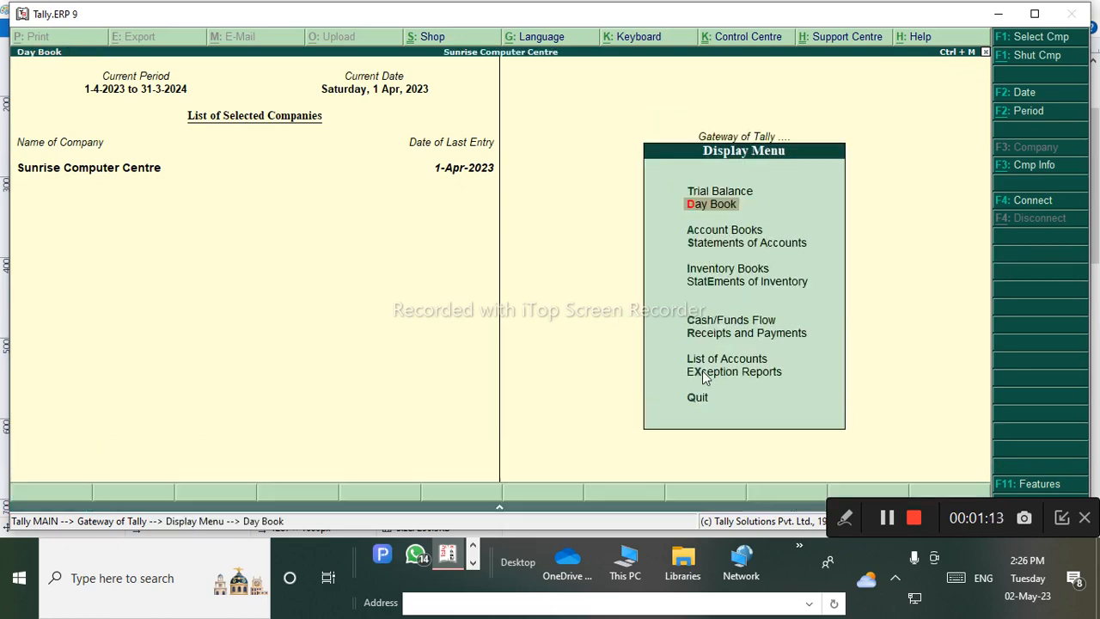
{"action": "key", "text": "Return"}
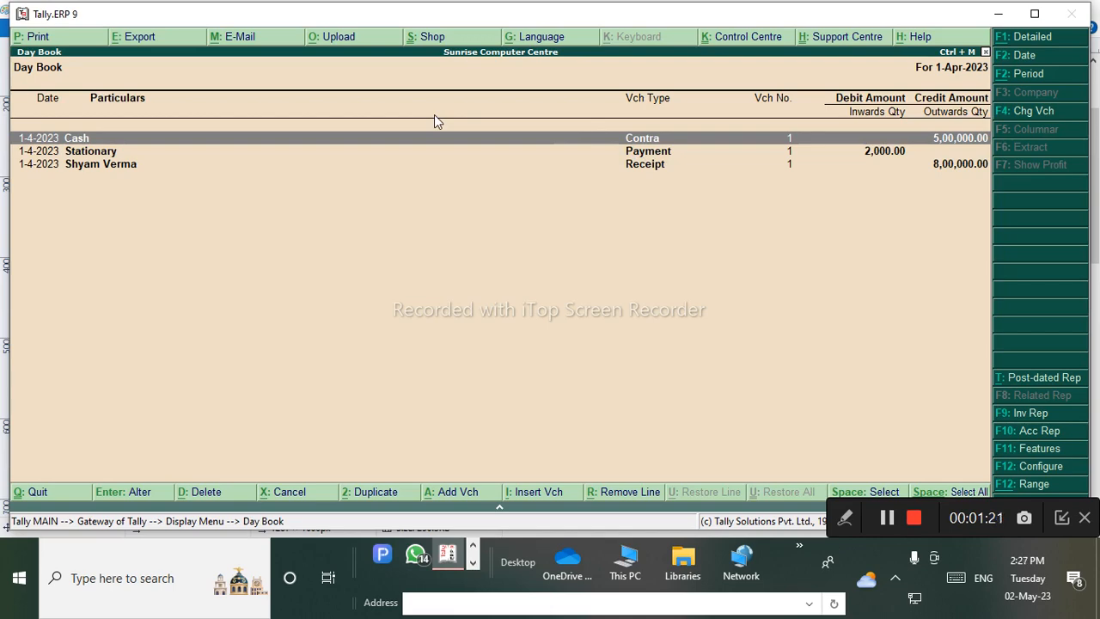
{"action": "key", "text": "Escape"}
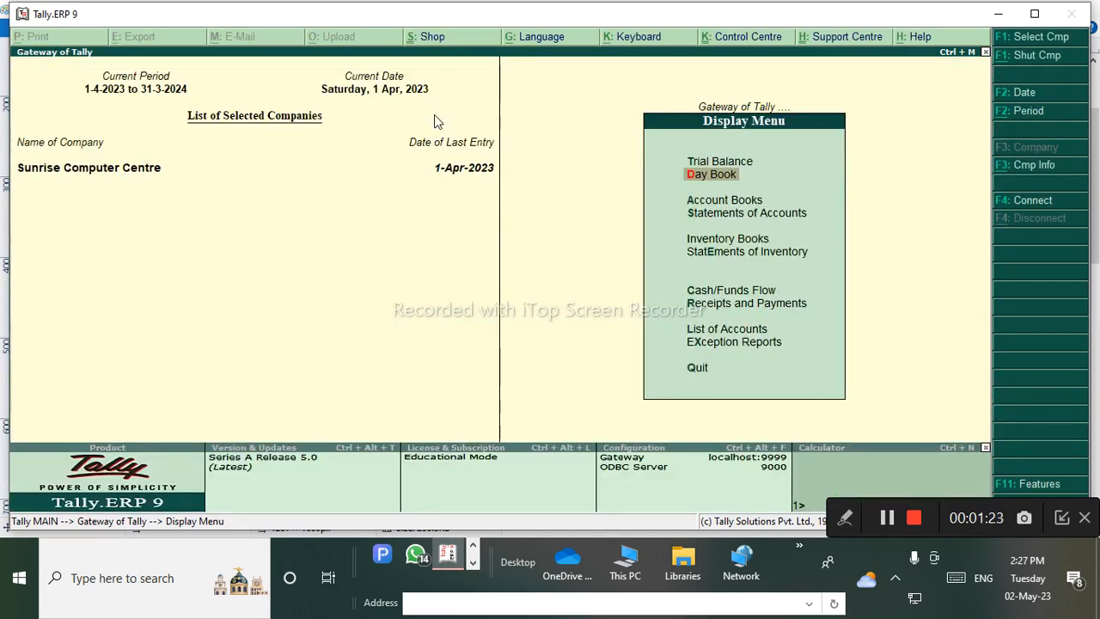
{"action": "left_click", "coordinate": [475, 563]}
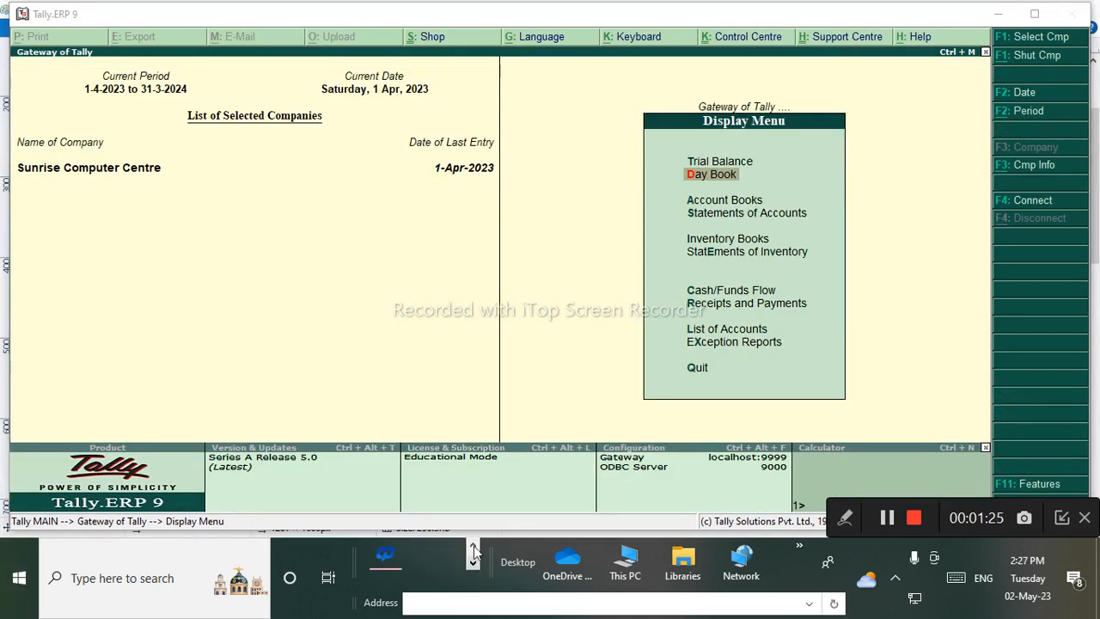
{"action": "left_click", "coordinate": [472, 545]}
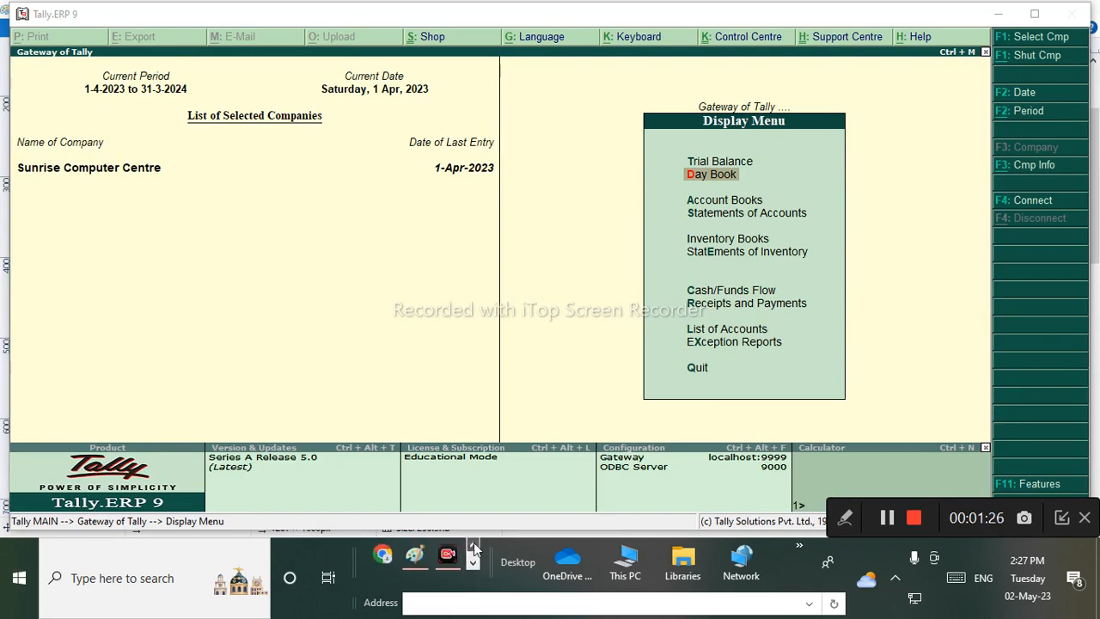
On the Paint case-study sheet, underline Q.3's stationery sentence and circle Credit in Q.4.
{"action": "left_click", "coordinate": [422, 560]}
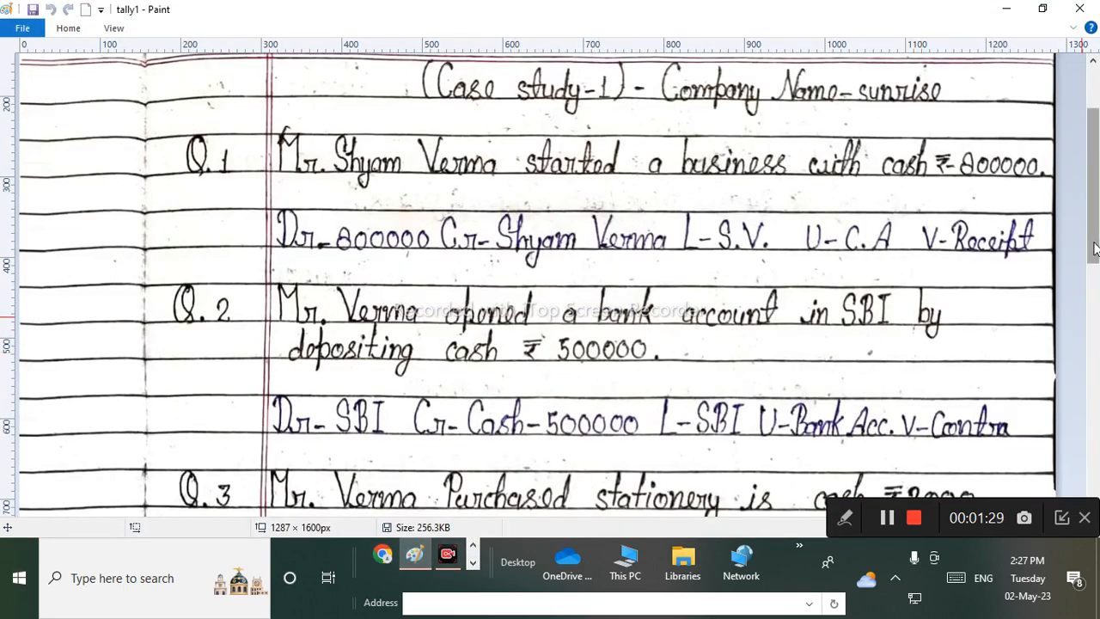
{"action": "left_click_drag", "start_coordinate": [1095, 249], "coordinate": [1093, 372]}
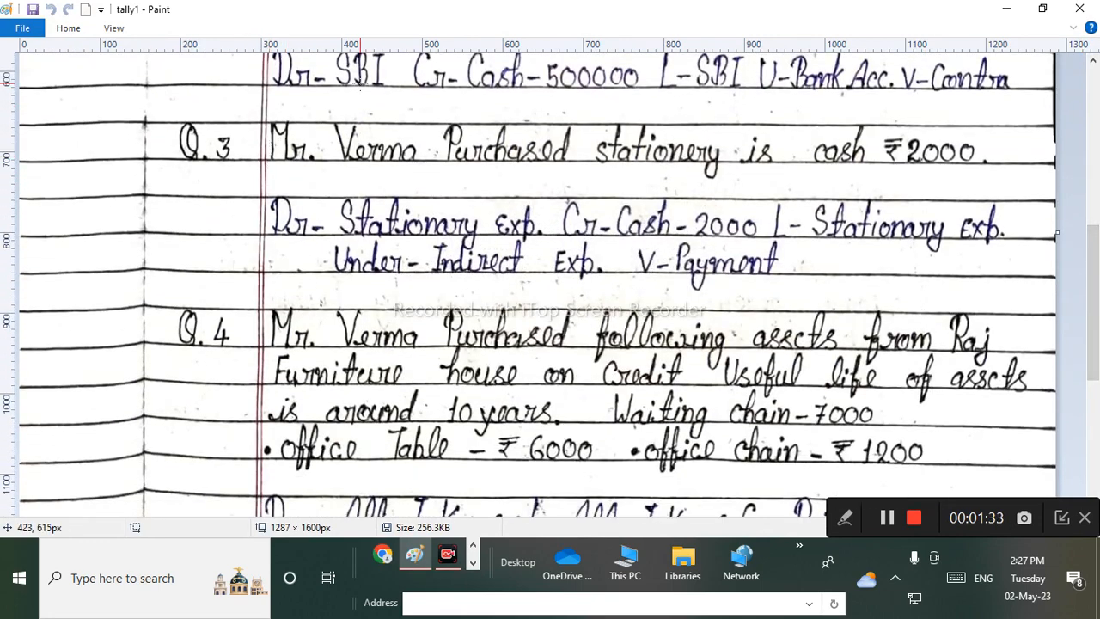
{"action": "left_click_drag", "start_coordinate": [299, 168], "coordinate": [907, 172]}
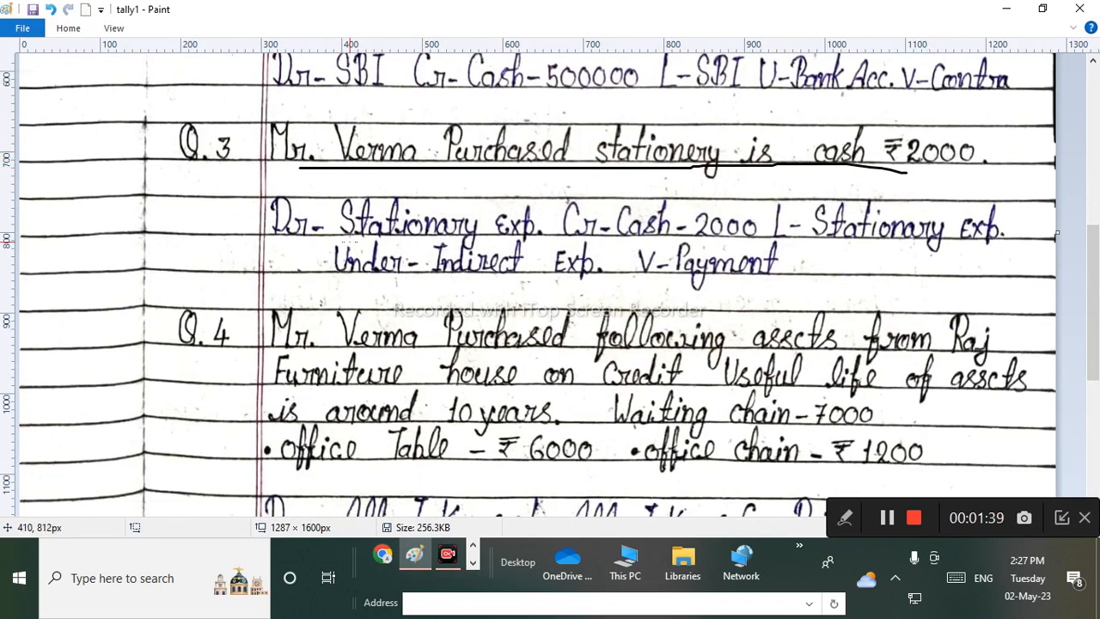
{"action": "left_click", "coordinate": [1095, 170]}
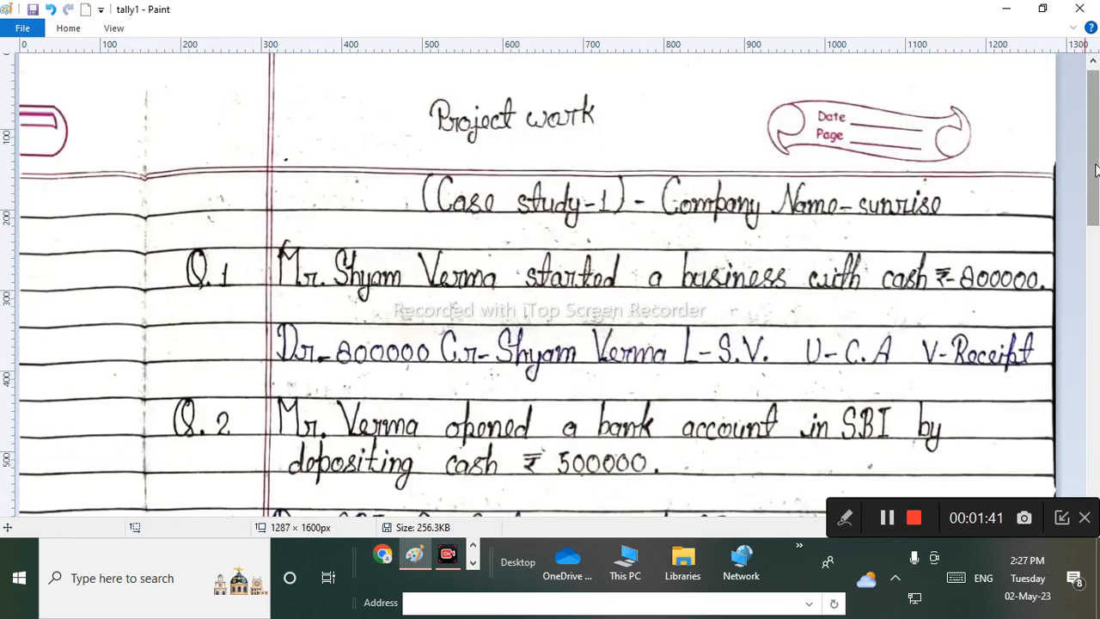
{"action": "left_click_drag", "start_coordinate": [1094, 169], "coordinate": [1095, 404]}
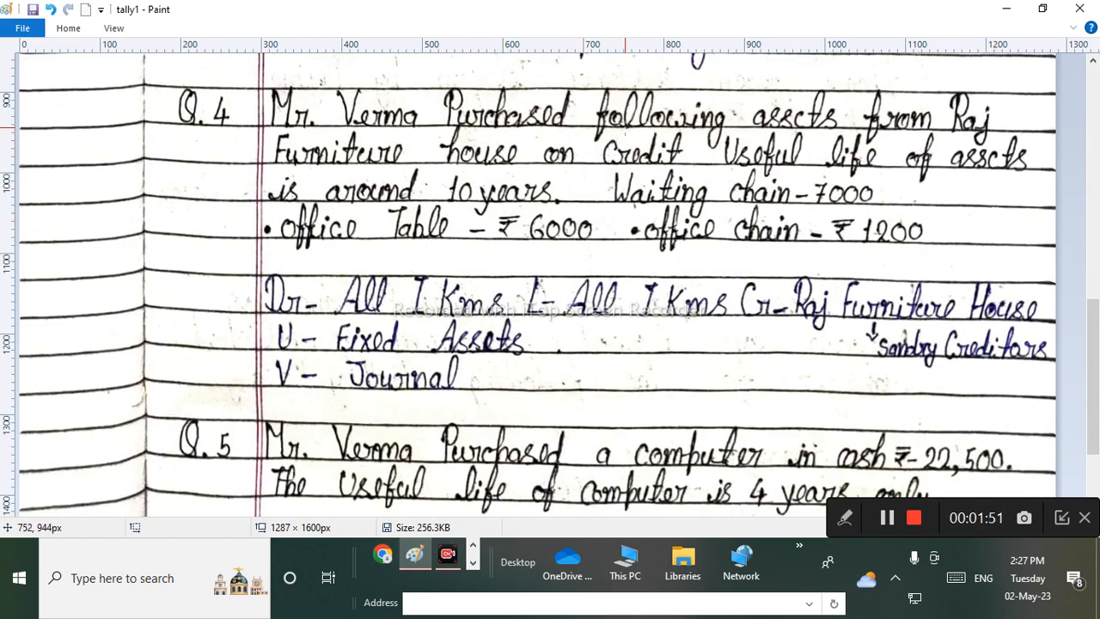
{"action": "mouse_move", "coordinate": [617, 127]}
{"action": "left_mouse_down"}
{"action": "mouse_move", "coordinate": [595, 153]}
{"action": "mouse_move", "coordinate": [667, 179]}
{"action": "mouse_move", "coordinate": [703, 143]}
{"action": "mouse_move", "coordinate": [626, 125]}
{"action": "left_mouse_up"}
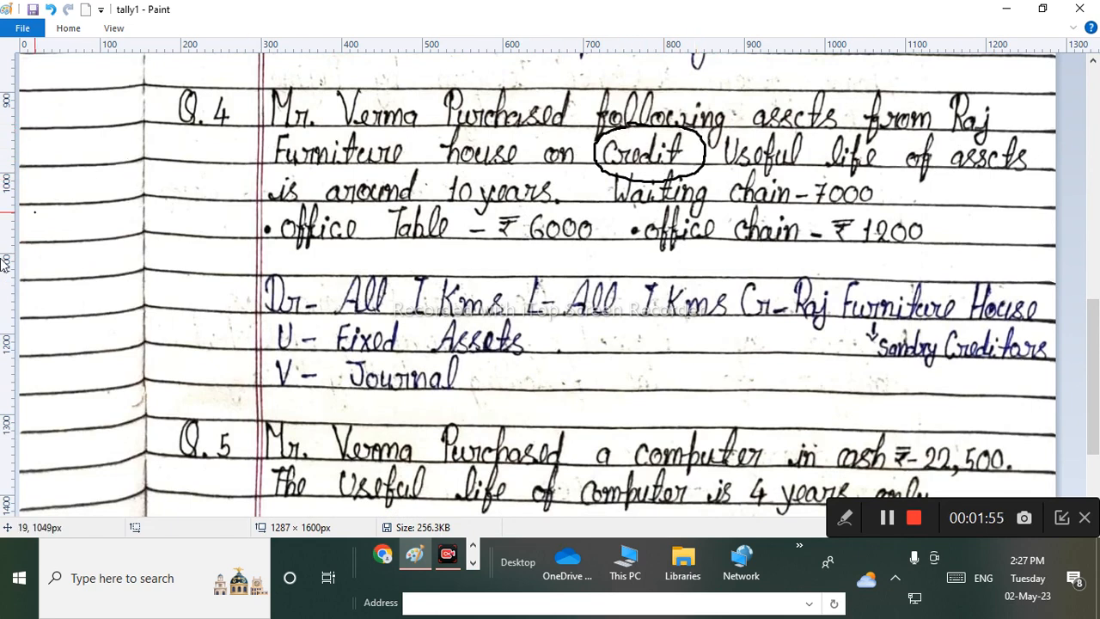
Write a note in the left margin and circle it.
{"action": "mouse_move", "coordinate": [38, 192]}
{"action": "left_mouse_down"}
{"action": "mouse_move", "coordinate": [51, 198]}
{"action": "mouse_move", "coordinate": [31, 219]}
{"action": "left_mouse_up"}
{"action": "mouse_move", "coordinate": [76, 175]}
{"action": "left_mouse_down"}
{"action": "mouse_move", "coordinate": [93, 196]}
{"action": "mouse_move", "coordinate": [108, 165]}
{"action": "mouse_move", "coordinate": [115, 203]}
{"action": "left_mouse_up"}
{"action": "mouse_move", "coordinate": [124, 165]}
{"action": "left_mouse_down"}
{"action": "mouse_move", "coordinate": [135, 192]}
{"action": "mouse_move", "coordinate": [172, 178]}
{"action": "left_mouse_up"}
{"action": "left_click_drag", "start_coordinate": [62, 171], "coordinate": [155, 157]}
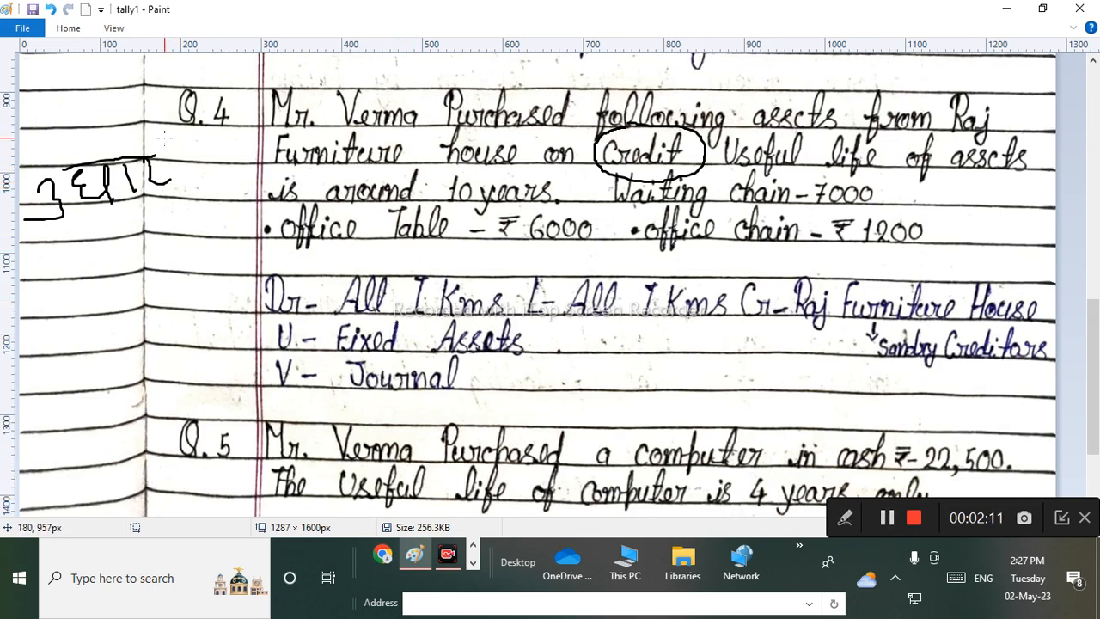
{"action": "mouse_move", "coordinate": [163, 137]}
{"action": "left_mouse_down"}
{"action": "mouse_move", "coordinate": [39, 166]}
{"action": "mouse_move", "coordinate": [203, 251]}
{"action": "mouse_move", "coordinate": [155, 129]}
{"action": "left_mouse_up"}
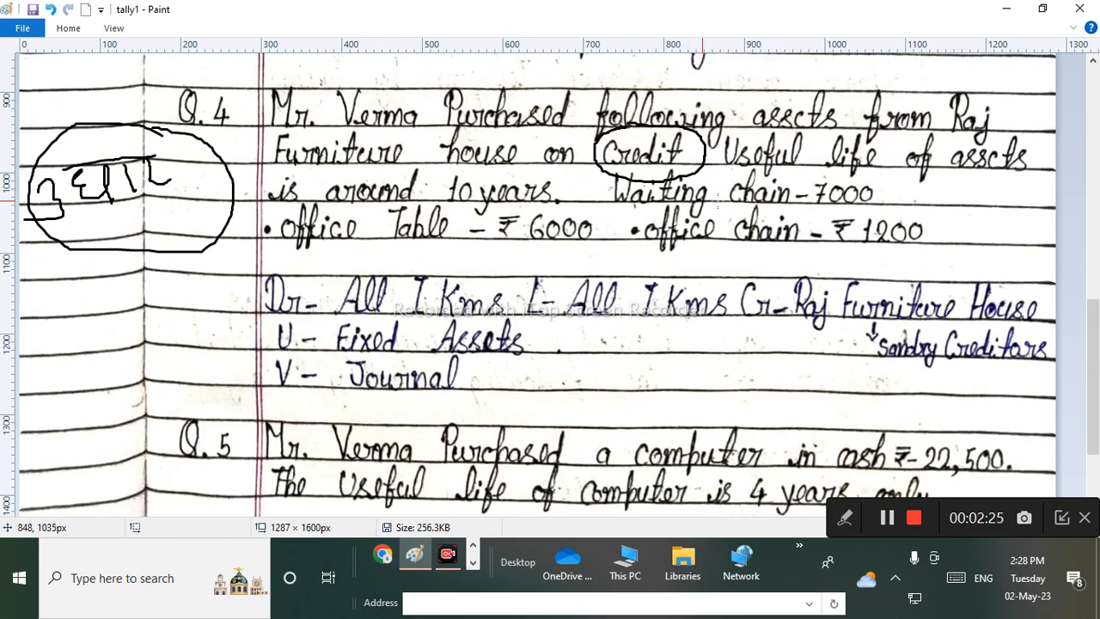
Box Waiting chair-7000, circle the Office Table ₹6000 and office chair ₹1200 items, and mark each Dr.
{"action": "mouse_move", "coordinate": [616, 203]}
{"action": "left_mouse_down"}
{"action": "mouse_move", "coordinate": [806, 212]}
{"action": "mouse_move", "coordinate": [893, 194]}
{"action": "mouse_move", "coordinate": [830, 176]}
{"action": "mouse_move", "coordinate": [677, 175]}
{"action": "mouse_move", "coordinate": [619, 194]}
{"action": "mouse_move", "coordinate": [618, 206]}
{"action": "left_mouse_up"}
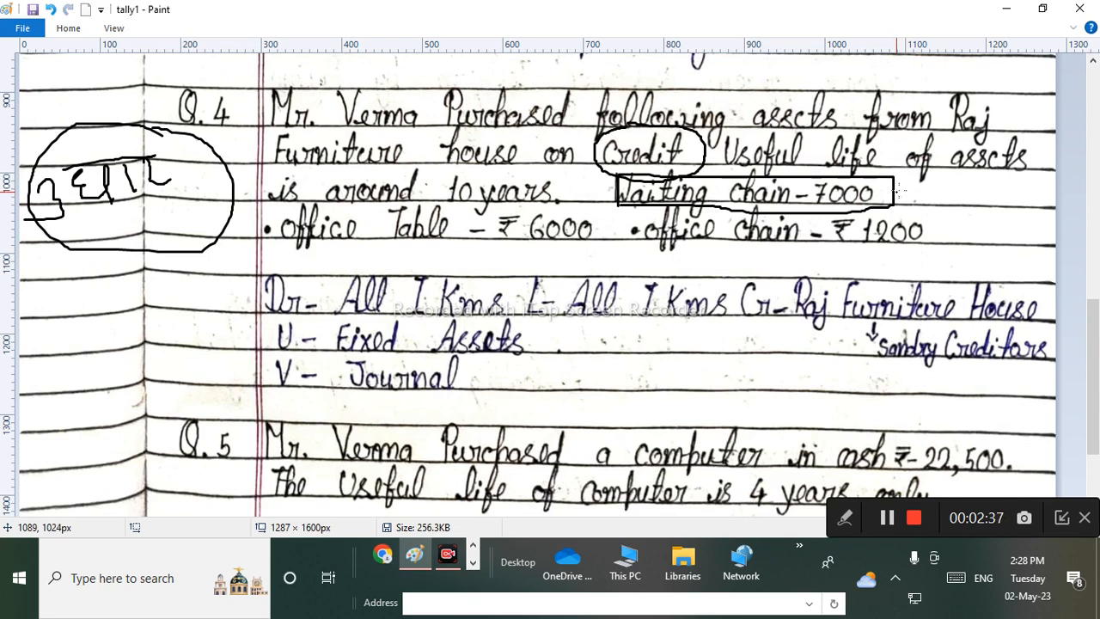
{"action": "mouse_move", "coordinate": [919, 197]}
{"action": "left_mouse_down"}
{"action": "mouse_move", "coordinate": [930, 201]}
{"action": "mouse_move", "coordinate": [911, 203]}
{"action": "mouse_move", "coordinate": [942, 199]}
{"action": "mouse_move", "coordinate": [950, 176]}
{"action": "mouse_move", "coordinate": [956, 197]}
{"action": "left_mouse_up"}
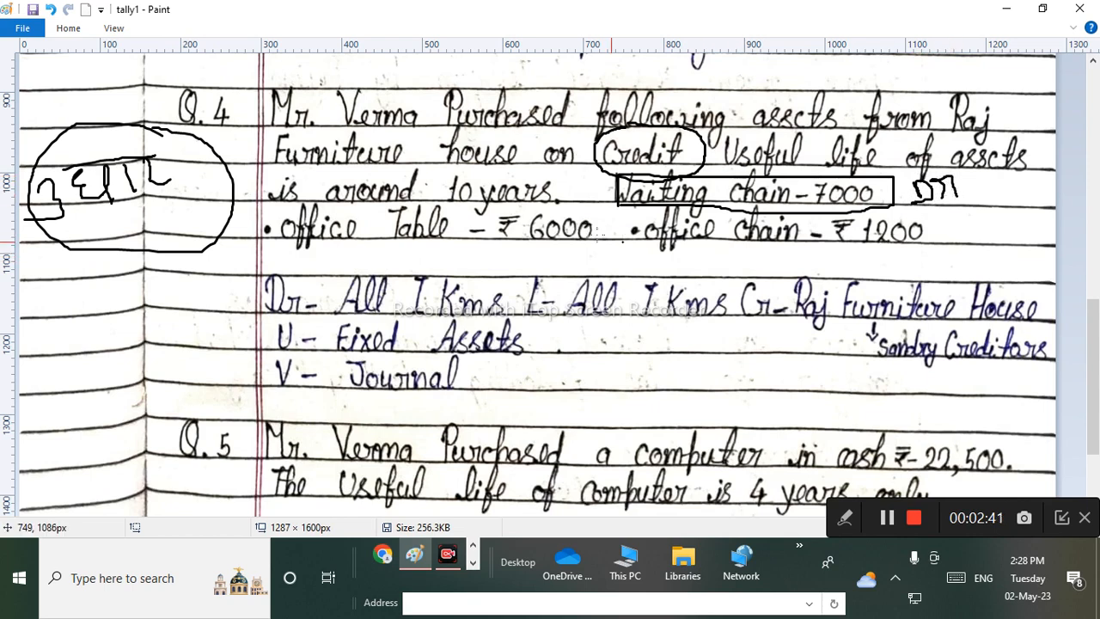
{"action": "mouse_move", "coordinate": [459, 204]}
{"action": "left_mouse_down"}
{"action": "mouse_move", "coordinate": [337, 202]}
{"action": "mouse_move", "coordinate": [292, 239]}
{"action": "mouse_move", "coordinate": [389, 257]}
{"action": "mouse_move", "coordinate": [574, 260]}
{"action": "mouse_move", "coordinate": [601, 221]}
{"action": "mouse_move", "coordinate": [434, 203]}
{"action": "left_mouse_up"}
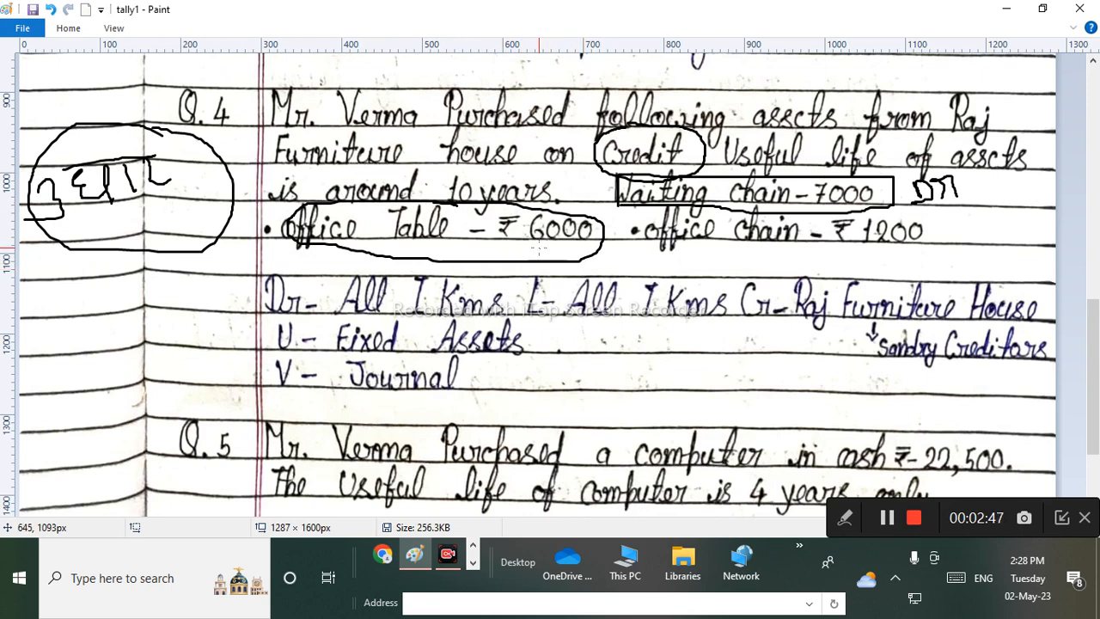
{"action": "mouse_move", "coordinate": [538, 259]}
{"action": "left_mouse_down"}
{"action": "mouse_move", "coordinate": [532, 249]}
{"action": "mouse_move", "coordinate": [567, 251]}
{"action": "left_mouse_up"}
{"action": "mouse_move", "coordinate": [746, 221]}
{"action": "left_mouse_down"}
{"action": "mouse_move", "coordinate": [658, 211]}
{"action": "mouse_move", "coordinate": [692, 257]}
{"action": "mouse_move", "coordinate": [944, 272]}
{"action": "mouse_move", "coordinate": [860, 225]}
{"action": "left_mouse_up"}
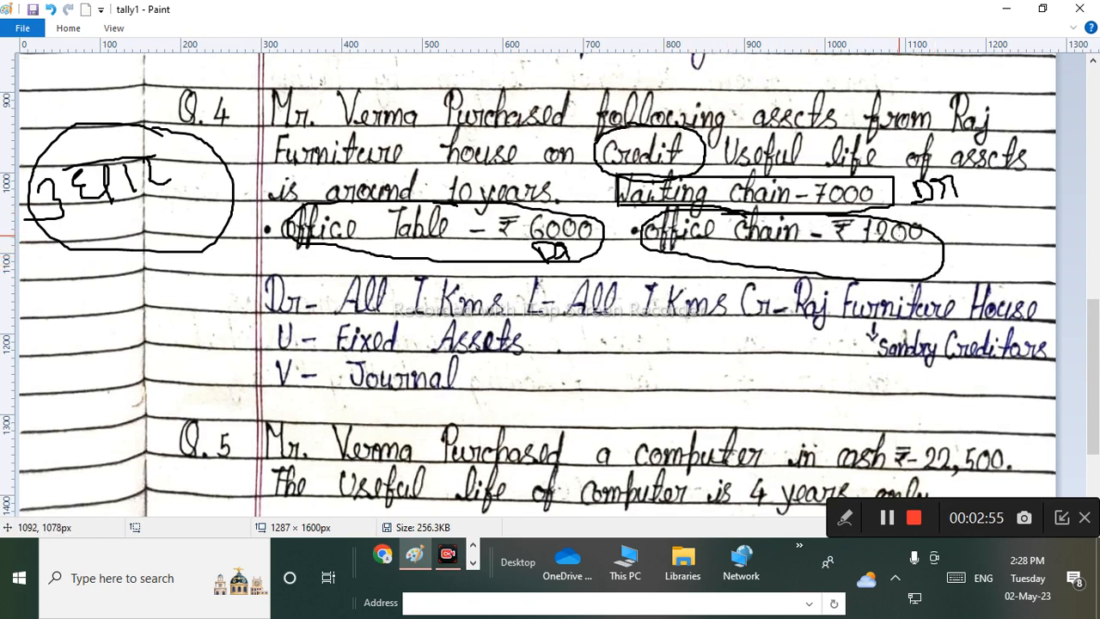
{"action": "mouse_move", "coordinate": [948, 244]}
{"action": "left_mouse_down"}
{"action": "mouse_move", "coordinate": [974, 222]}
{"action": "mouse_move", "coordinate": [984, 239]}
{"action": "left_mouse_up"}
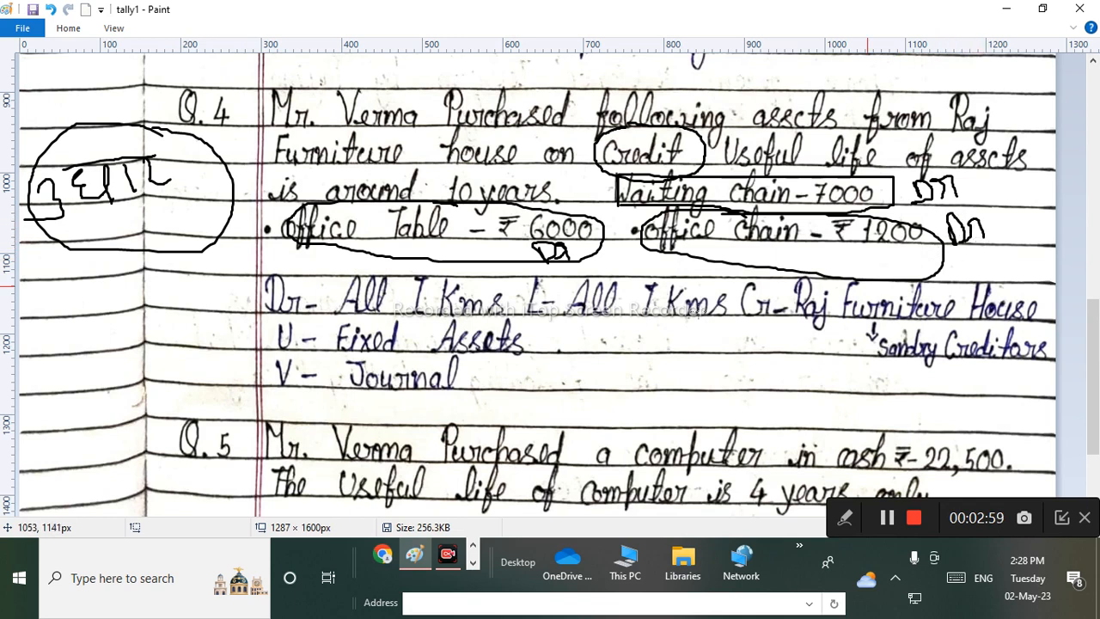
Write Cr – Cash after Fixed Assets and link the office chair item to it.
{"action": "mouse_move", "coordinate": [589, 316]}
{"action": "left_mouse_down"}
{"action": "mouse_move", "coordinate": [578, 348]}
{"action": "mouse_move", "coordinate": [663, 324]}
{"action": "mouse_move", "coordinate": [698, 349]}
{"action": "mouse_move", "coordinate": [726, 353]}
{"action": "mouse_move", "coordinate": [769, 330]}
{"action": "mouse_move", "coordinate": [764, 354]}
{"action": "mouse_move", "coordinate": [772, 340]}
{"action": "left_mouse_up"}
{"action": "mouse_move", "coordinate": [785, 288]}
{"action": "left_mouse_down"}
{"action": "mouse_move", "coordinate": [783, 345]}
{"action": "mouse_move", "coordinate": [804, 319]}
{"action": "mouse_move", "coordinate": [811, 354]}
{"action": "left_mouse_up"}
{"action": "left_click_drag", "start_coordinate": [658, 397], "coordinate": [864, 373]}
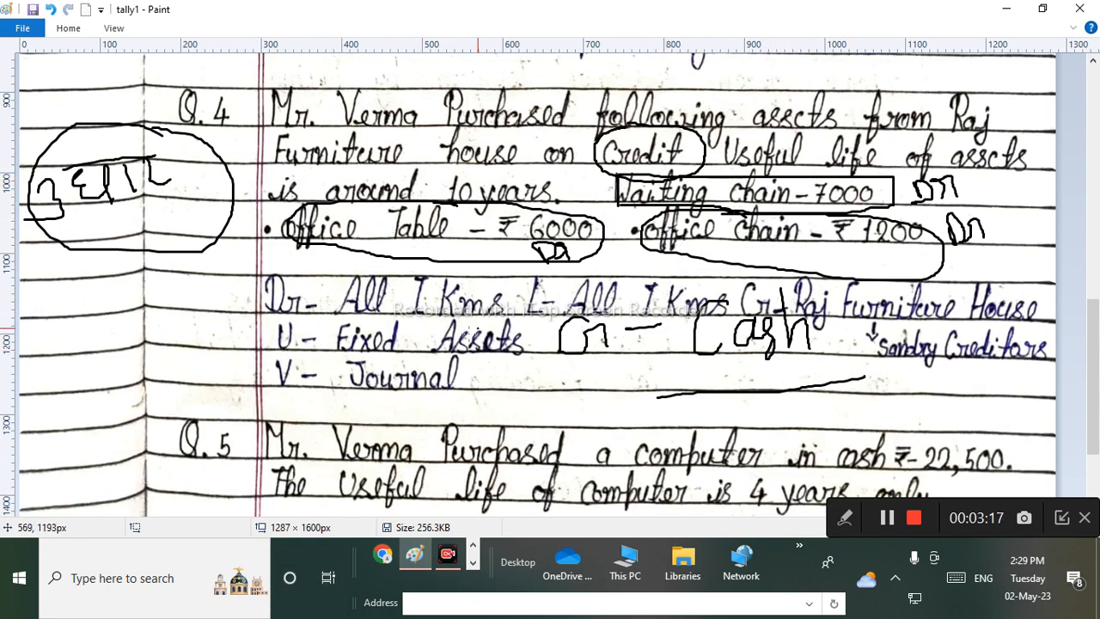
{"action": "left_click_drag", "start_coordinate": [515, 352], "coordinate": [722, 247]}
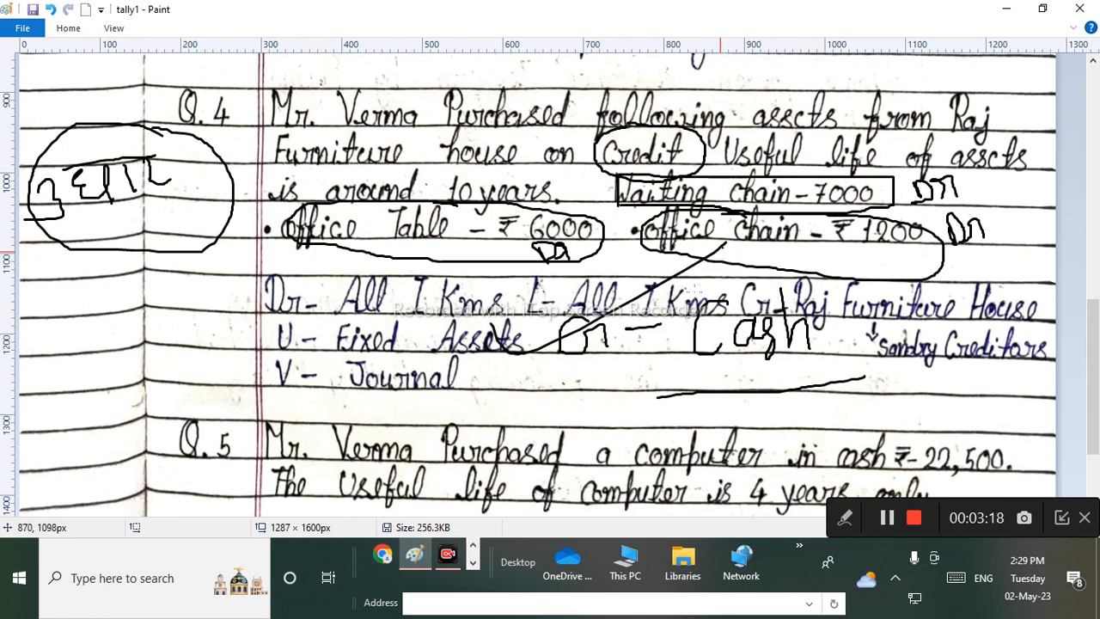
With the recorder pen, circle Credit in the question and Cash in the notes.
{"action": "left_click", "coordinate": [844, 518]}
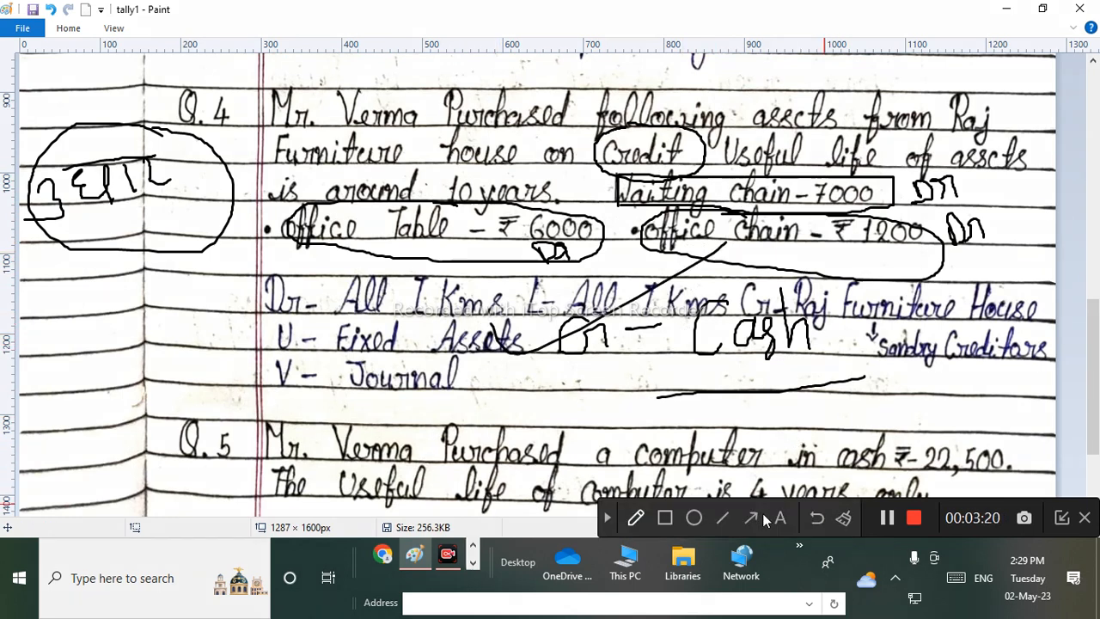
{"action": "left_click", "coordinate": [636, 517]}
{"action": "left_click", "coordinate": [686, 477]}
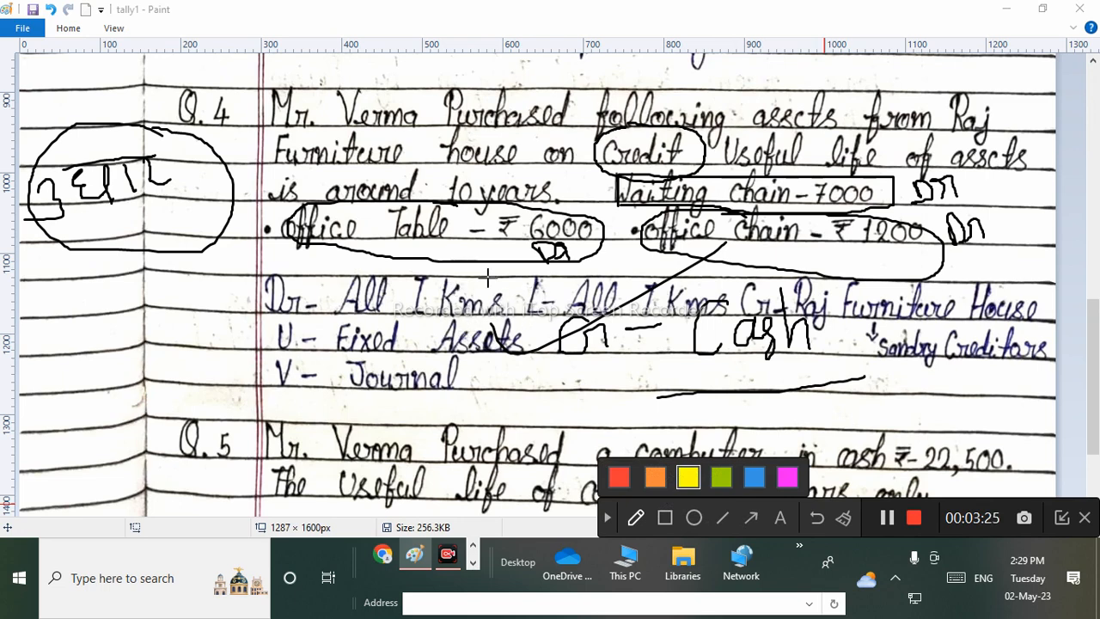
{"action": "mouse_move", "coordinate": [649, 126]}
{"action": "left_mouse_down"}
{"action": "mouse_move", "coordinate": [623, 120]}
{"action": "mouse_move", "coordinate": [650, 169]}
{"action": "mouse_move", "coordinate": [679, 131]}
{"action": "mouse_move", "coordinate": [613, 155]}
{"action": "mouse_move", "coordinate": [688, 167]}
{"action": "mouse_move", "coordinate": [666, 127]}
{"action": "left_mouse_up"}
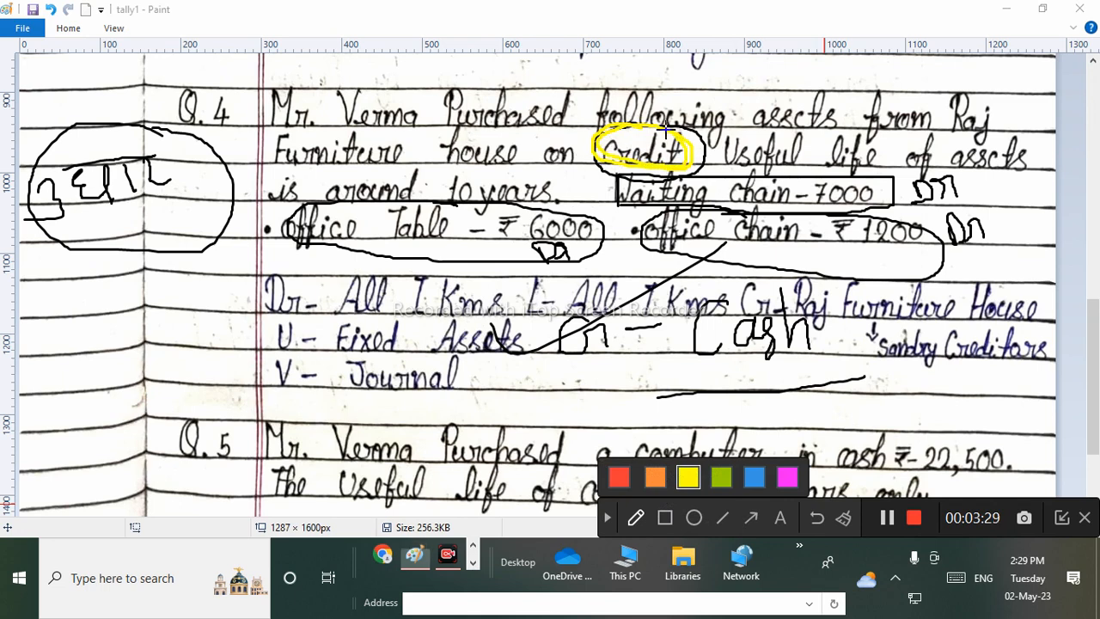
{"action": "left_click_drag", "start_coordinate": [741, 265], "coordinate": [688, 293]}
{"action": "mouse_move", "coordinate": [729, 373]}
{"action": "left_mouse_down"}
{"action": "mouse_move", "coordinate": [844, 313]}
{"action": "mouse_move", "coordinate": [724, 272]}
{"action": "left_mouse_up"}
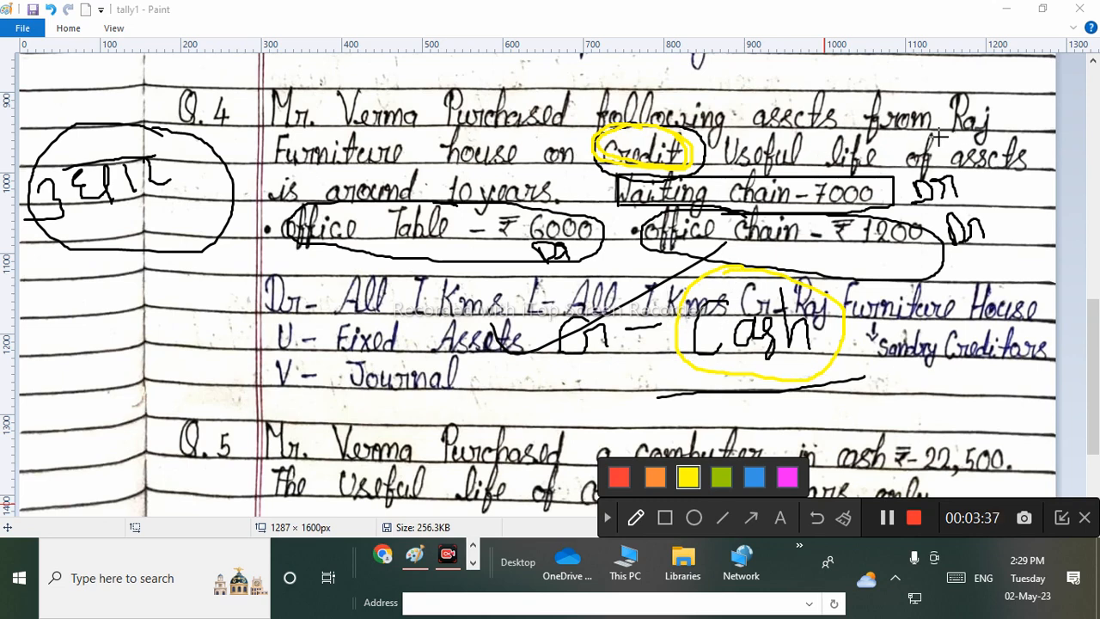
Underline Raj Furniture house as supplier, mark the Fixed Assets Dr, and write Raj in place of Cash.
{"action": "left_click_drag", "start_coordinate": [938, 136], "coordinate": [996, 133]}
{"action": "mouse_move", "coordinate": [278, 172]}
{"action": "left_mouse_down"}
{"action": "mouse_move", "coordinate": [485, 171]}
{"action": "mouse_move", "coordinate": [511, 144]}
{"action": "mouse_move", "coordinate": [291, 134]}
{"action": "mouse_move", "coordinate": [289, 179]}
{"action": "left_mouse_up"}
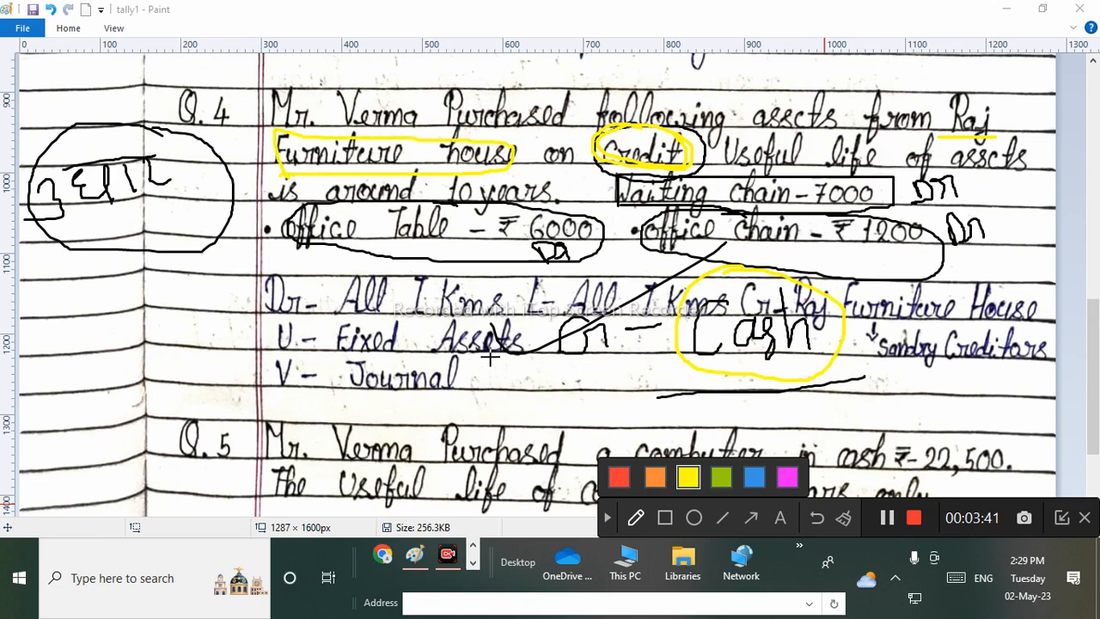
{"action": "mouse_move", "coordinate": [567, 371]}
{"action": "left_mouse_down"}
{"action": "mouse_move", "coordinate": [589, 386]}
{"action": "mouse_move", "coordinate": [617, 365]}
{"action": "mouse_move", "coordinate": [646, 368]}
{"action": "mouse_move", "coordinate": [667, 404]}
{"action": "mouse_move", "coordinate": [637, 405]}
{"action": "left_mouse_up"}
{"action": "mouse_move", "coordinate": [729, 429]}
{"action": "left_mouse_down"}
{"action": "mouse_move", "coordinate": [720, 345]}
{"action": "mouse_move", "coordinate": [718, 371]}
{"action": "mouse_move", "coordinate": [702, 380]}
{"action": "mouse_move", "coordinate": [765, 384]}
{"action": "left_mouse_up"}
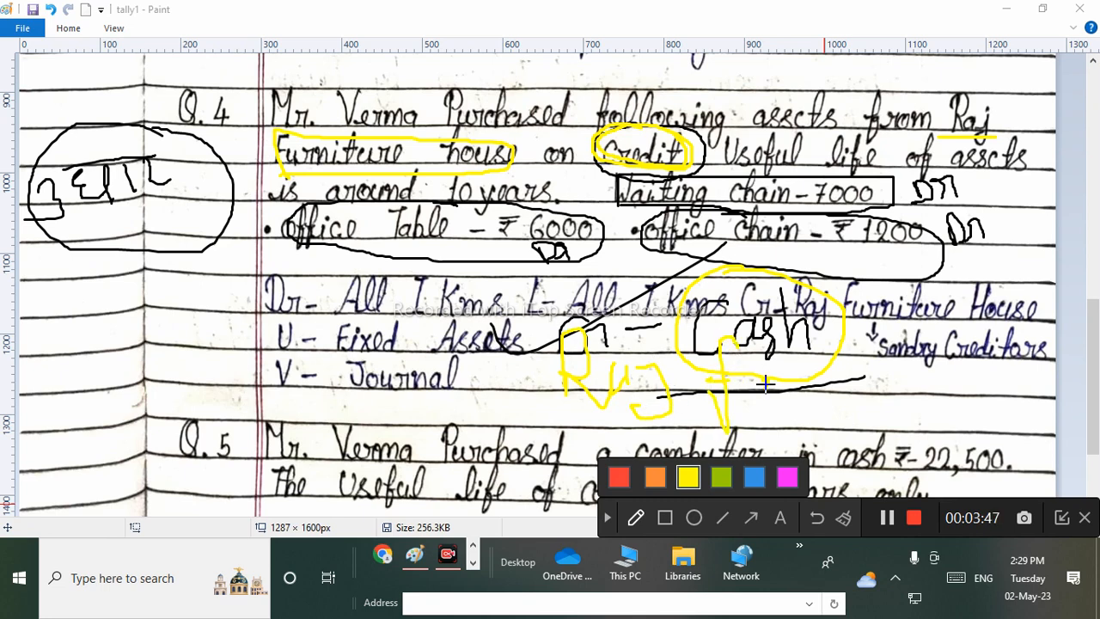
{"action": "mouse_move", "coordinate": [797, 337]}
{"action": "left_mouse_down"}
{"action": "mouse_move", "coordinate": [802, 397]}
{"action": "mouse_move", "coordinate": [832, 397]}
{"action": "left_mouse_up"}
{"action": "mouse_move", "coordinate": [778, 305]}
{"action": "left_mouse_down"}
{"action": "mouse_move", "coordinate": [661, 421]}
{"action": "mouse_move", "coordinate": [855, 372]}
{"action": "left_mouse_up"}
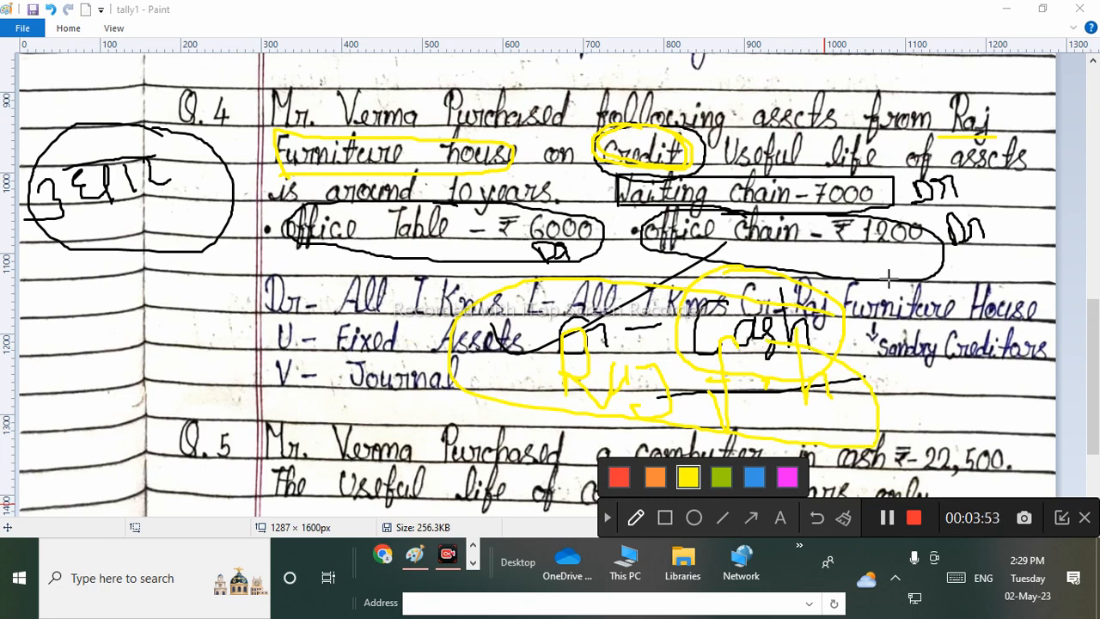
Clear the pen annotations, scroll Paint down to Q.5, and switch back to Tally.ERP 9.
{"action": "left_click", "coordinate": [606, 516]}
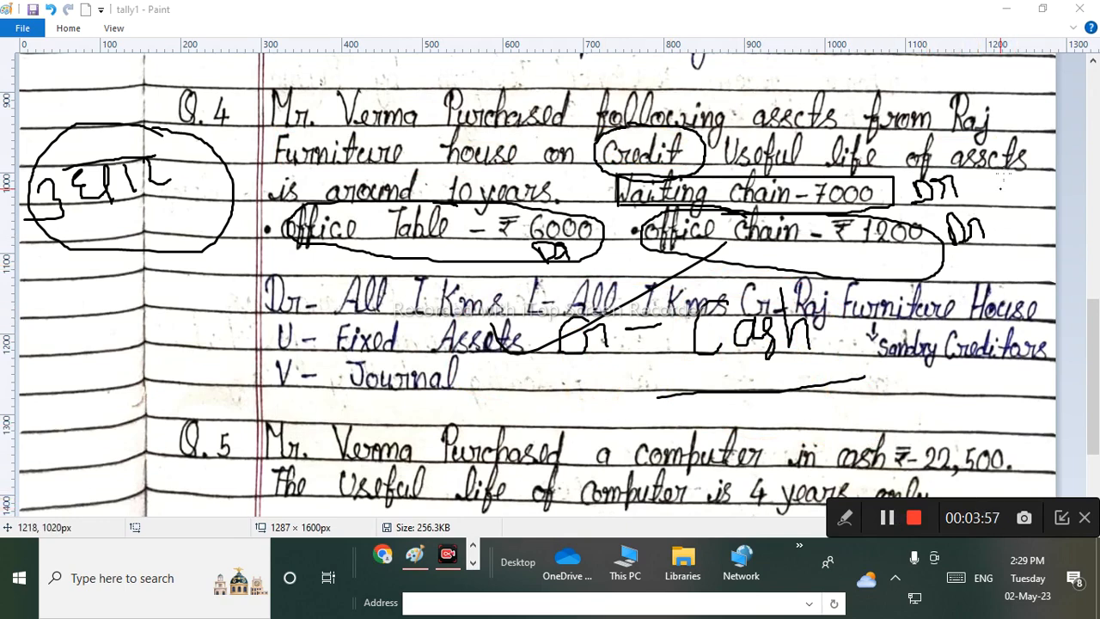
{"action": "left_click_drag", "start_coordinate": [1097, 324], "coordinate": [1097, 377]}
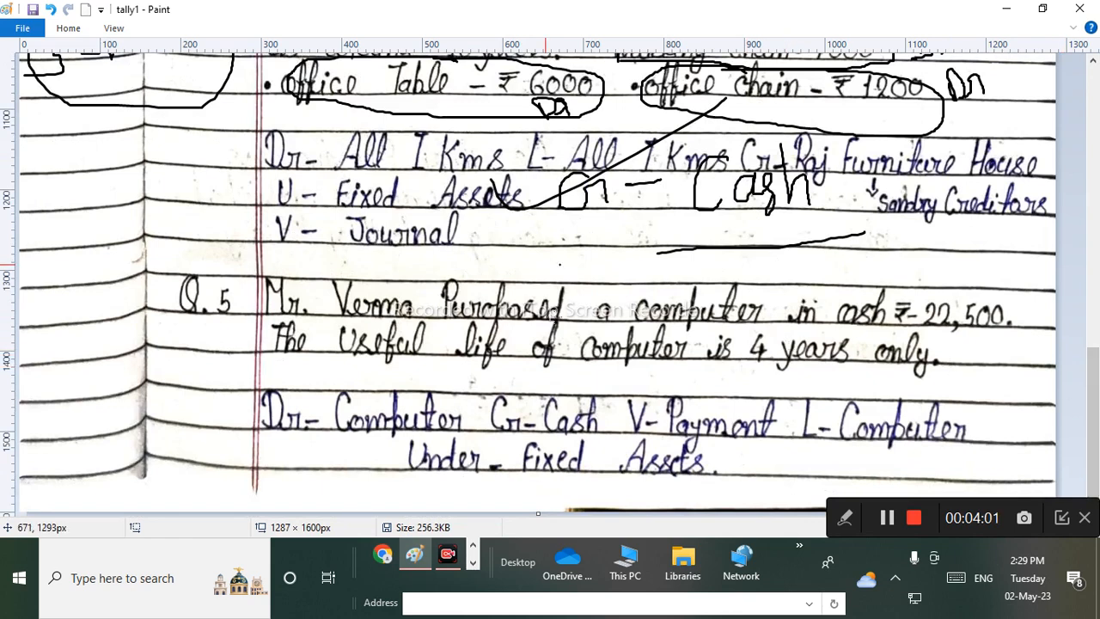
{"action": "left_click", "coordinate": [473, 561]}
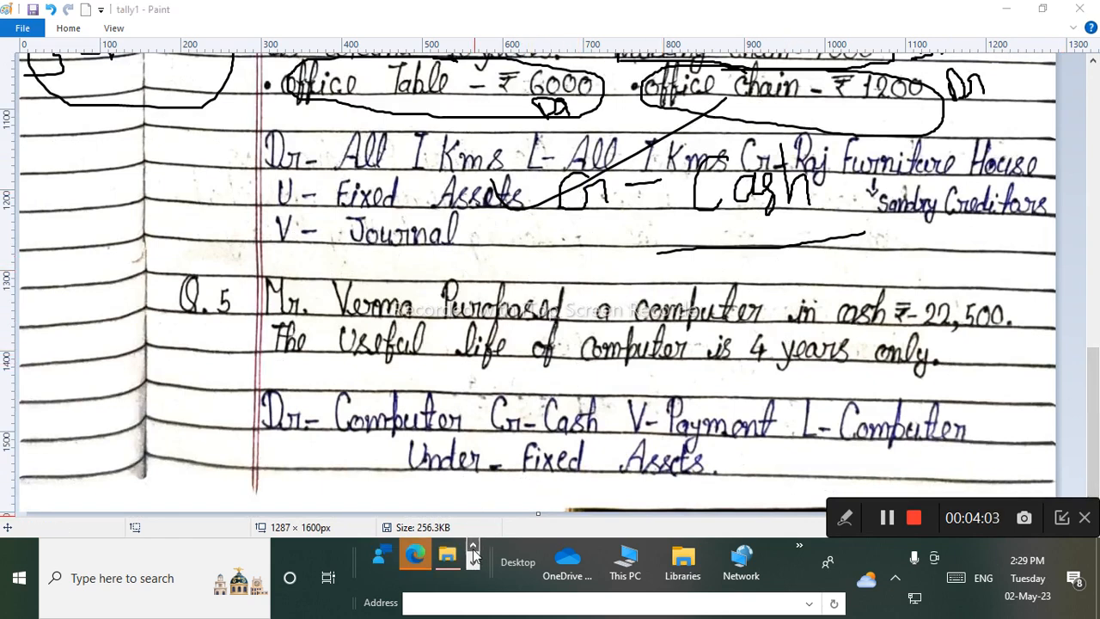
{"action": "left_click", "coordinate": [473, 560]}
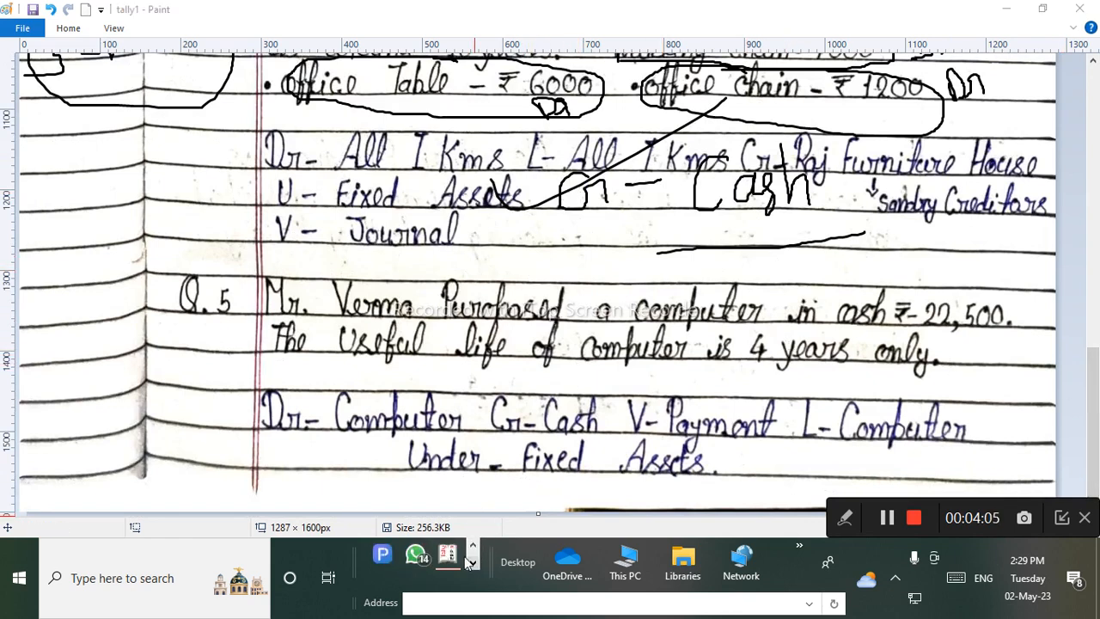
{"action": "left_click", "coordinate": [448, 555]}
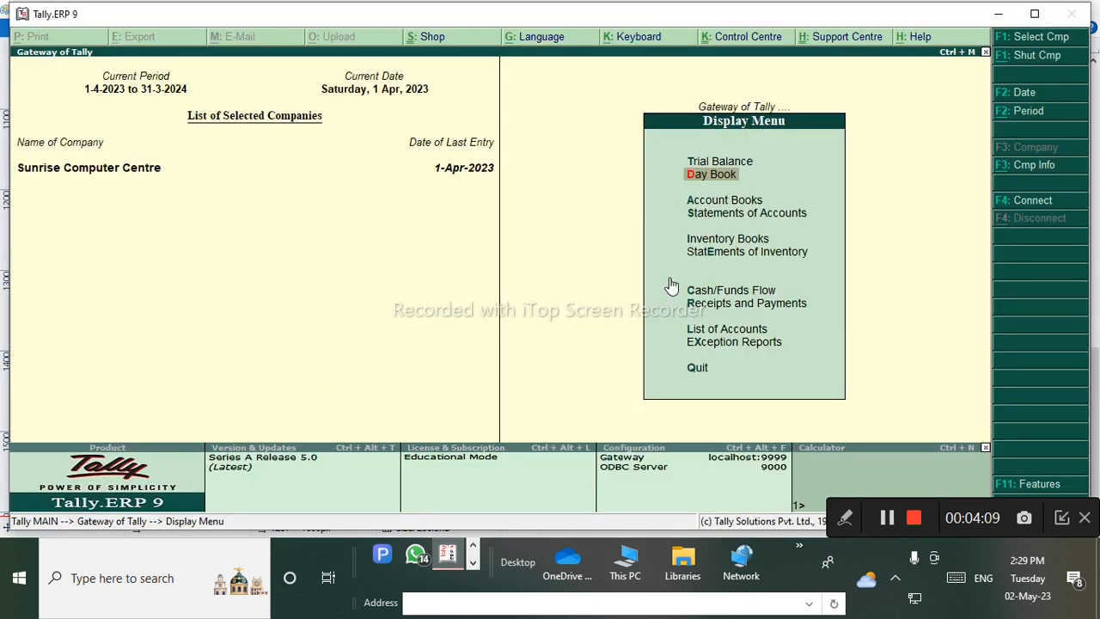
From the Gateway of Tally, open Accounting Vouchers to a blank Payment voucher No. 2.
{"action": "key", "text": "Escape"}
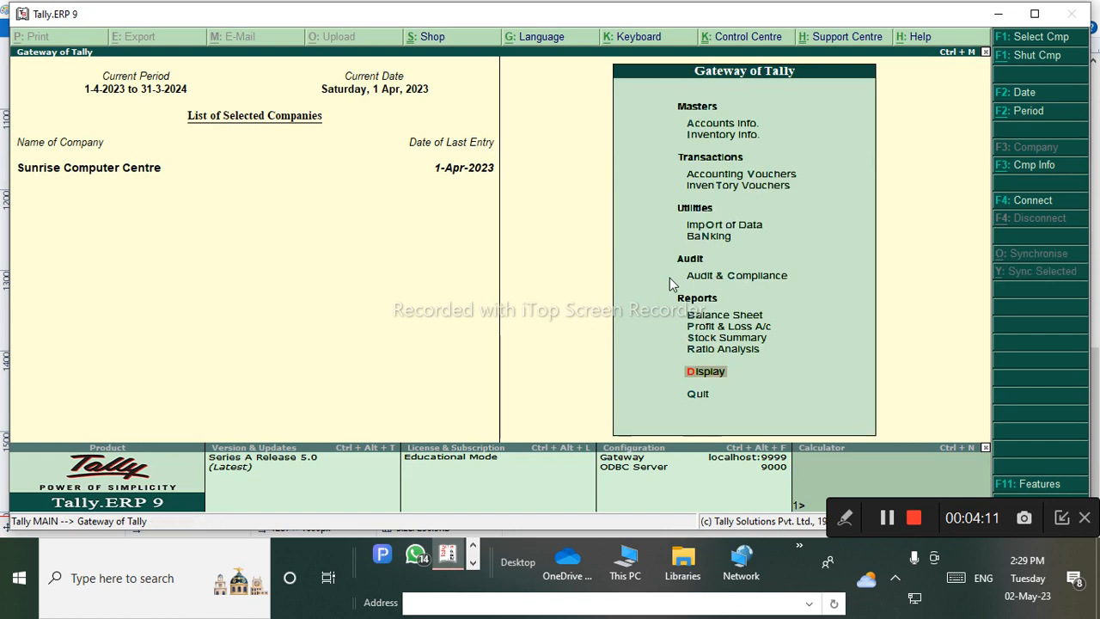
{"action": "key", "text": "Up"}
{"action": "key", "text": "Up"}
{"action": "key", "text": "Up"}
{"action": "key", "text": "Up"}
{"action": "key", "text": "Up"}
{"action": "key", "text": "Up"}
{"action": "key", "text": "Up"}
{"action": "key", "text": "Up"}
{"action": "key", "text": "Up"}
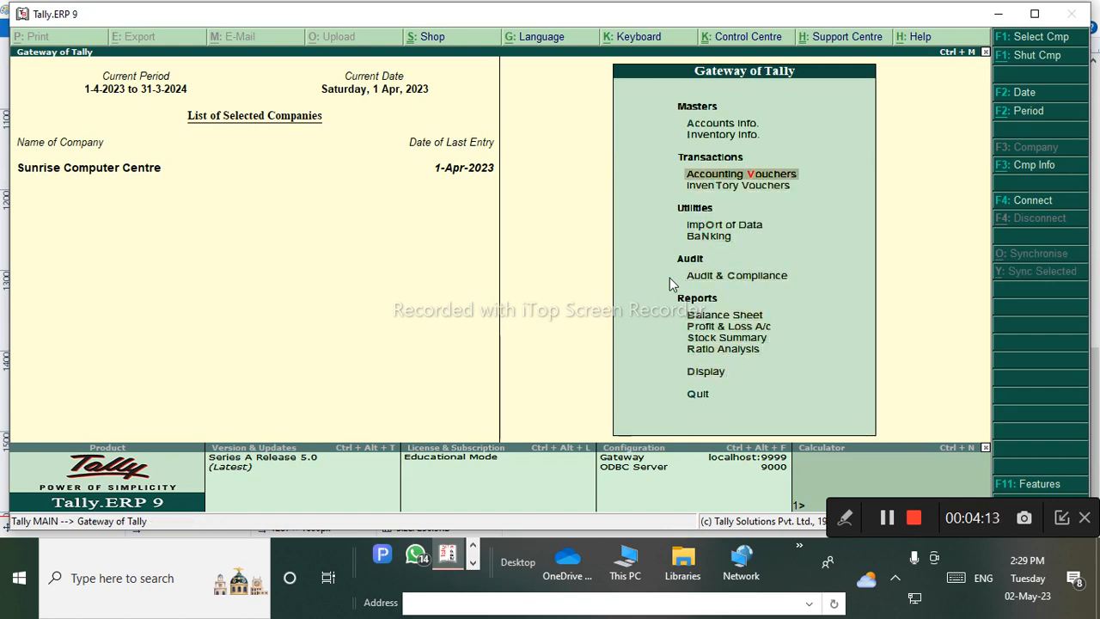
{"action": "key", "text": "Up"}
{"action": "key", "text": "Down"}
{"action": "key", "text": "Return"}
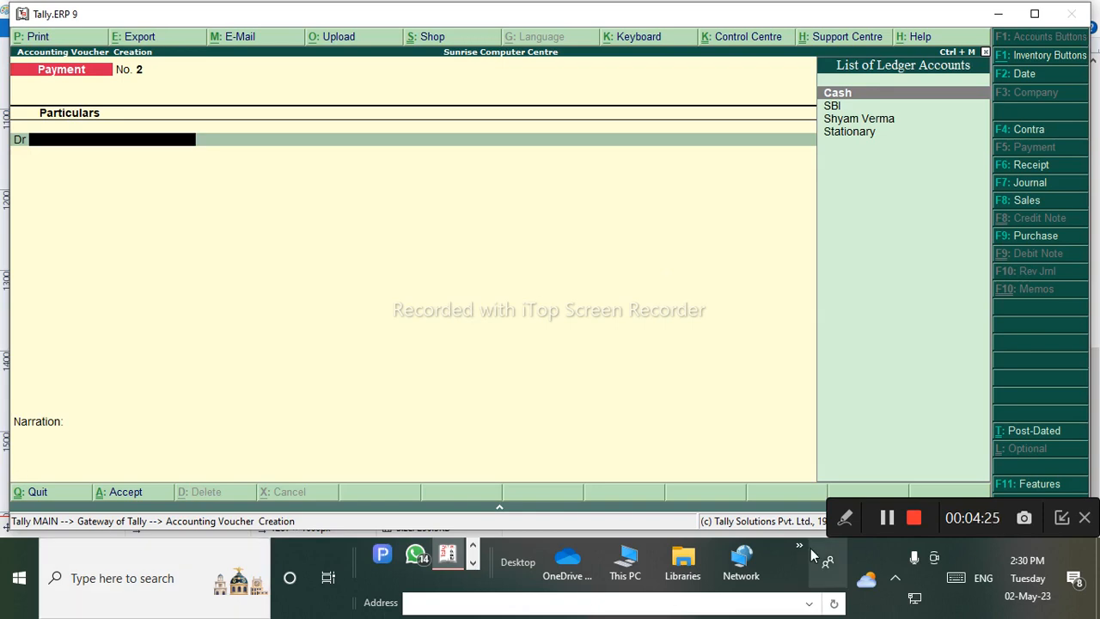
With an orange recorder pen, mark the Payment voucher type and circle Journal.
{"action": "left_click", "coordinate": [841, 523]}
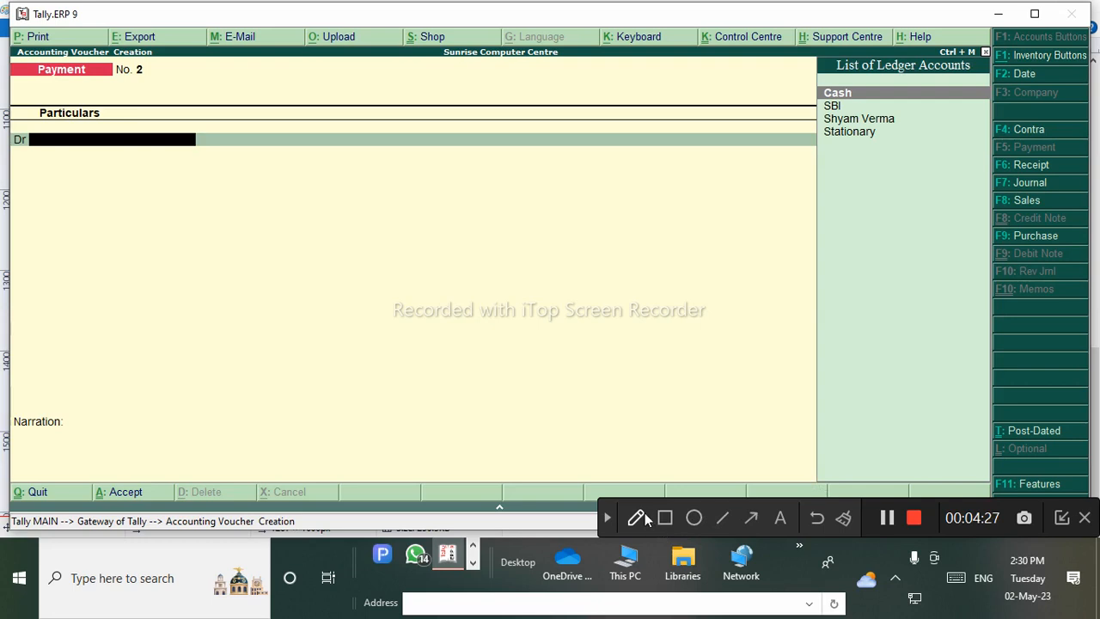
{"action": "left_click", "coordinate": [643, 517]}
{"action": "left_click", "coordinate": [638, 518]}
{"action": "left_click", "coordinate": [658, 477]}
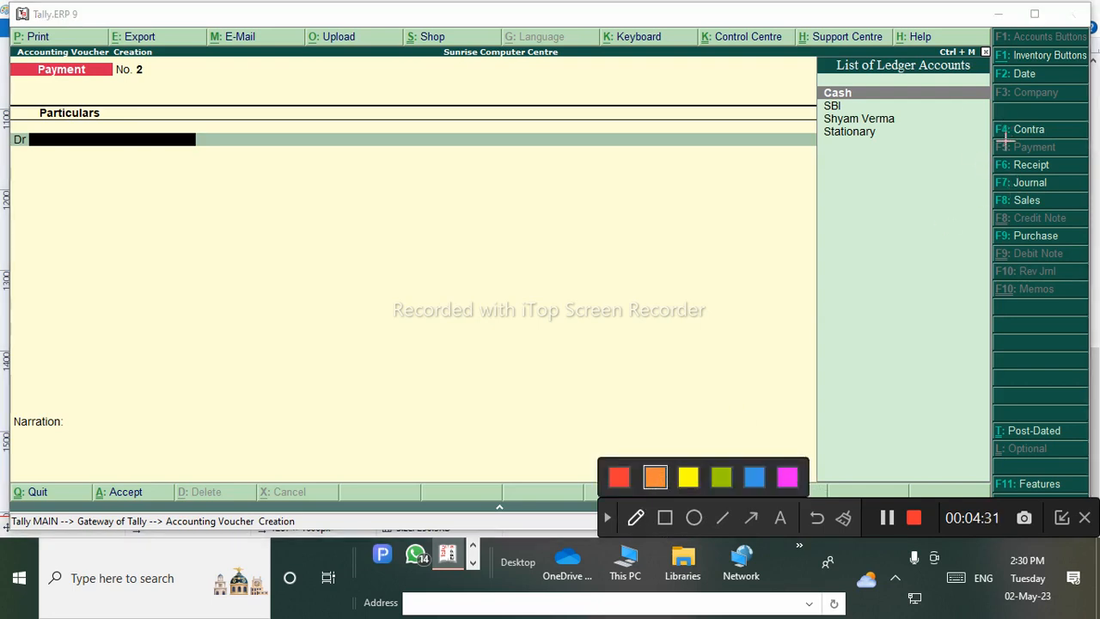
{"action": "left_click_drag", "start_coordinate": [967, 148], "coordinate": [998, 145]}
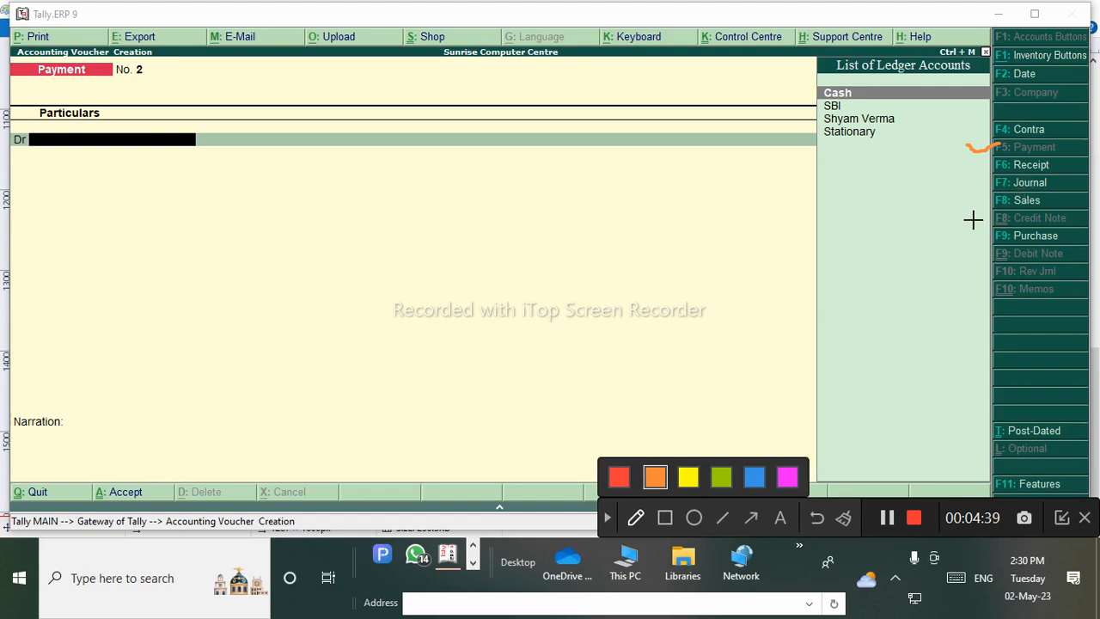
{"action": "mouse_move", "coordinate": [954, 179]}
{"action": "left_mouse_down"}
{"action": "mouse_move", "coordinate": [1039, 173]}
{"action": "mouse_move", "coordinate": [1070, 190]}
{"action": "mouse_move", "coordinate": [982, 195]}
{"action": "mouse_move", "coordinate": [978, 176]}
{"action": "mouse_move", "coordinate": [1004, 172]}
{"action": "left_mouse_up"}
{"action": "mouse_move", "coordinate": [841, 191]}
{"action": "left_mouse_down"}
{"action": "mouse_move", "coordinate": [908, 195]}
{"action": "mouse_move", "coordinate": [986, 177]}
{"action": "left_mouse_up"}
{"action": "left_click_drag", "start_coordinate": [877, 221], "coordinate": [986, 177]}
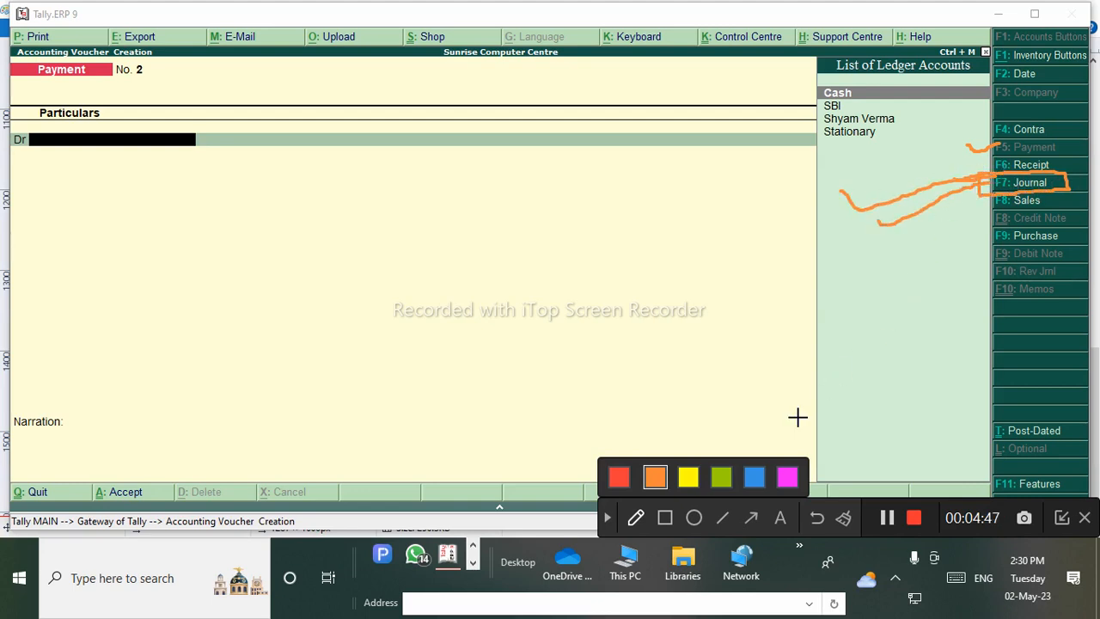
Clear the annotations and switch the voucher to F7: Journal No. 1.
{"action": "left_click", "coordinate": [844, 519]}
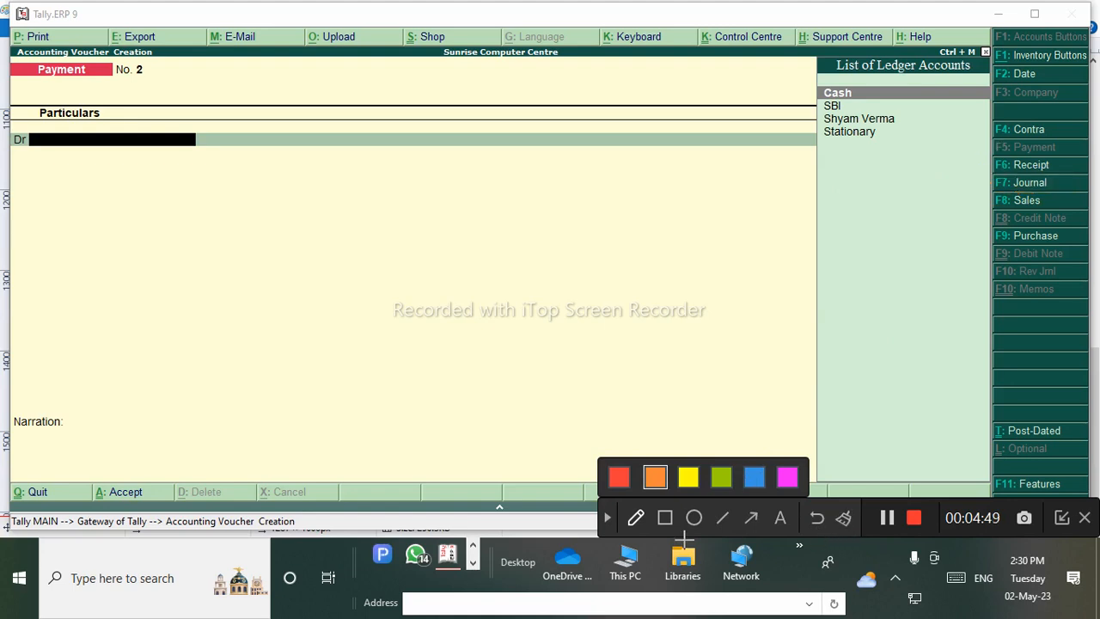
{"action": "left_click", "coordinate": [608, 519]}
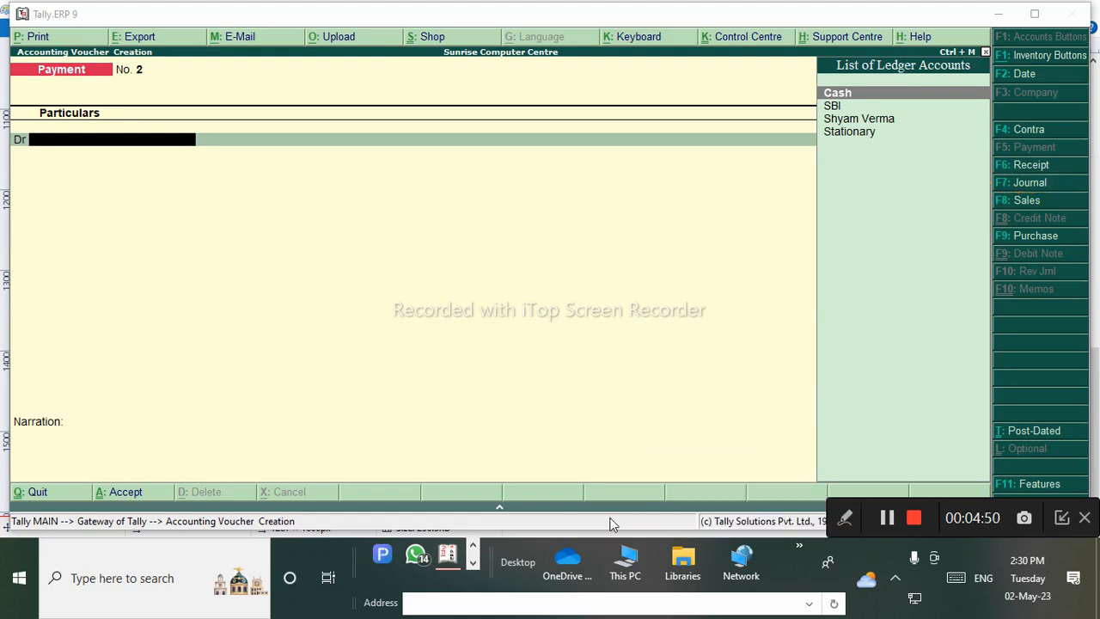
{"action": "left_click", "coordinate": [1030, 183]}
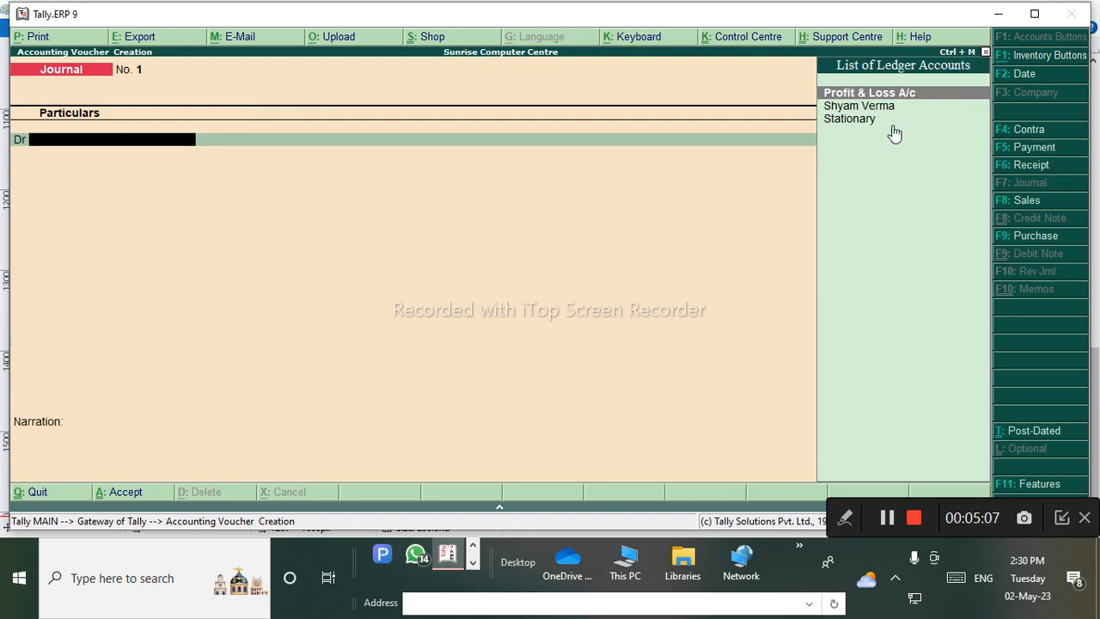
Create a Waiting Chair ledger under Fixed Assets via Alt+C as the journal's debit ledger.
{"action": "key", "text": "alt+c"}
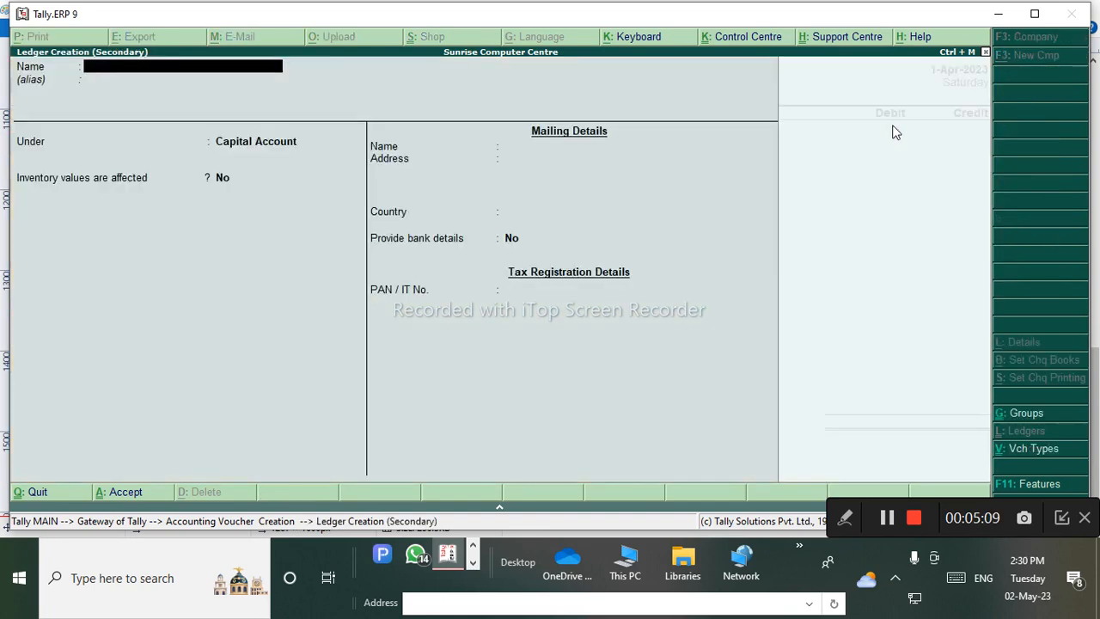
{"action": "type", "text": "Waiting Chair"}
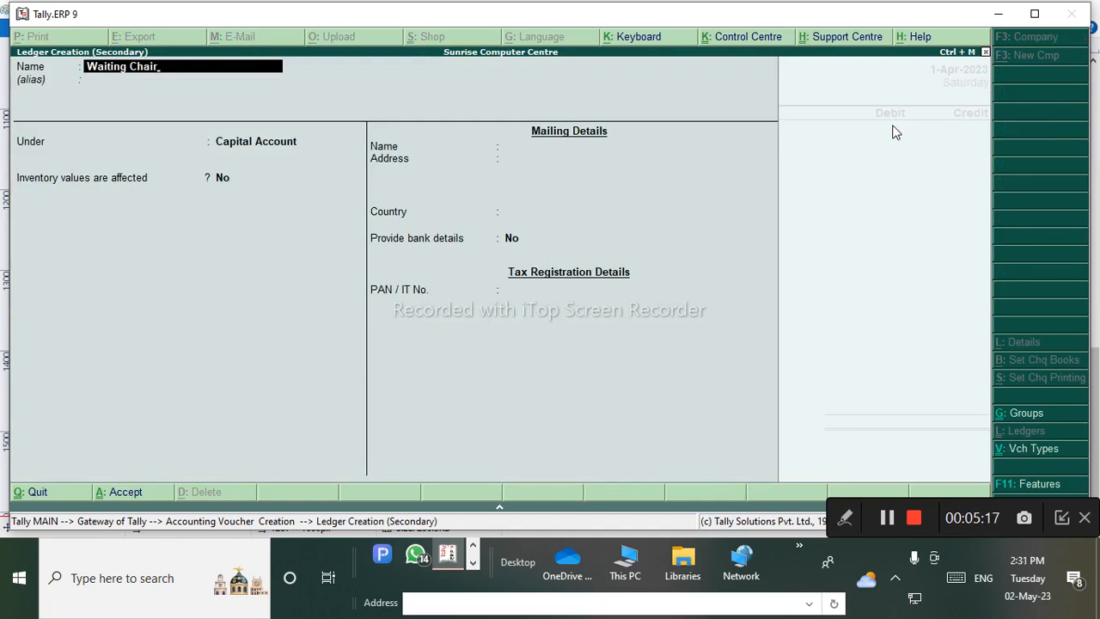
{"action": "key", "text": "Return"}
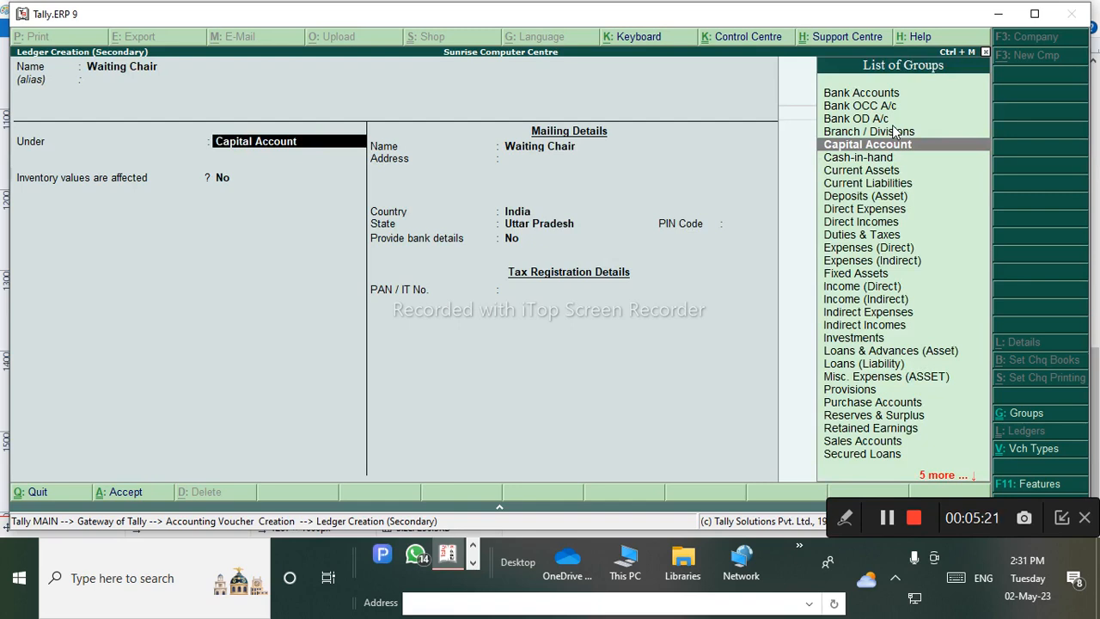
{"action": "type", "text": "Fi"}
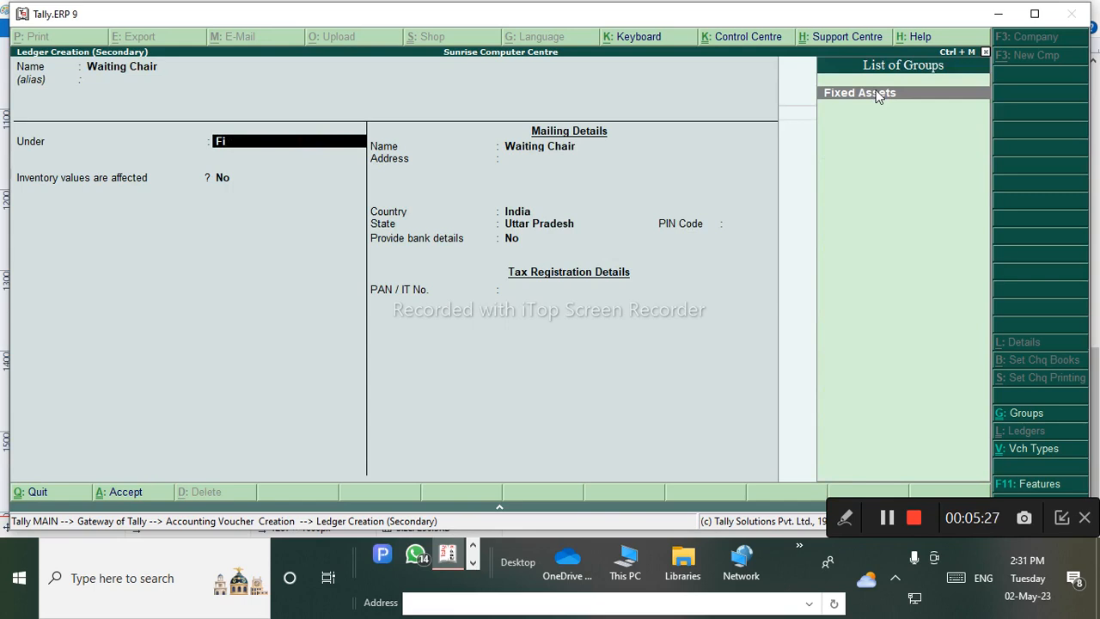
{"action": "key", "text": "Return"}
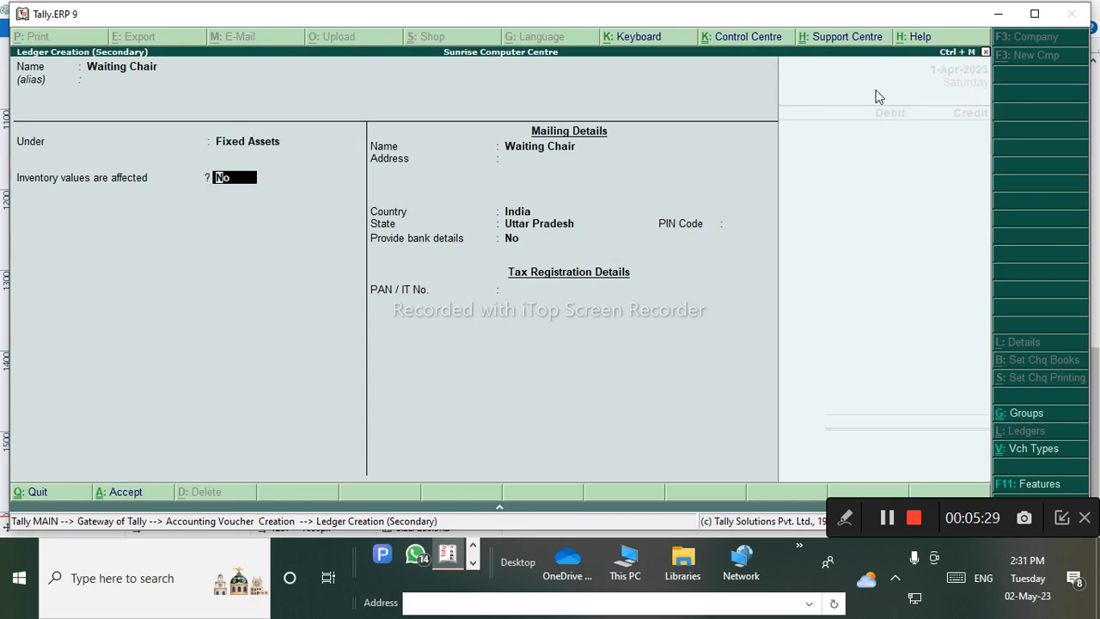
{"action": "key", "text": "ctrl+a"}
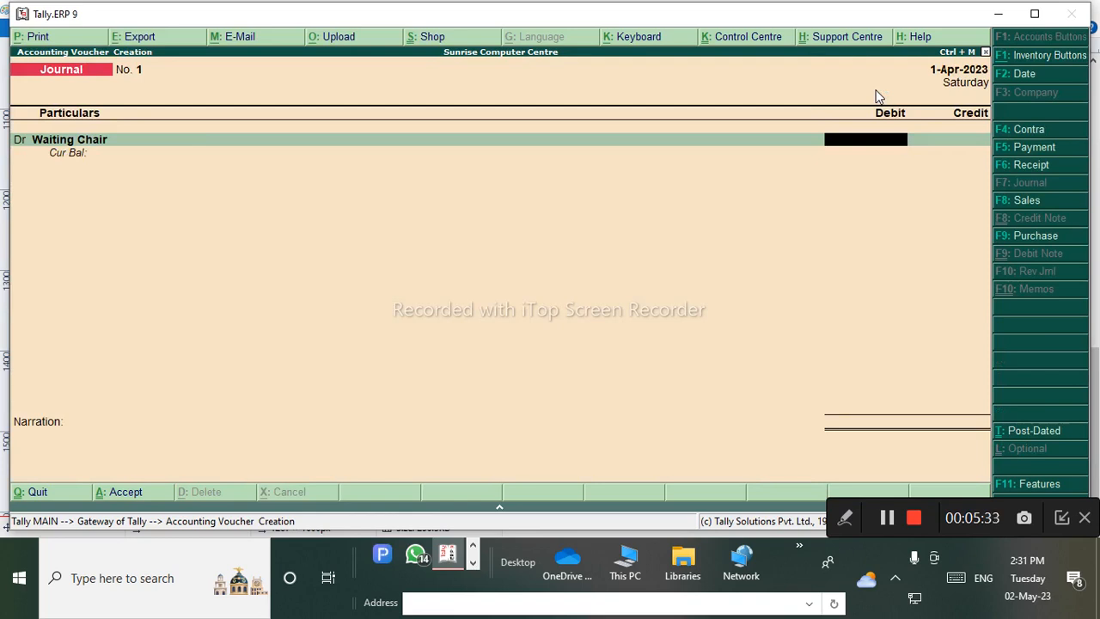
{"action": "left_click", "coordinate": [473, 544]}
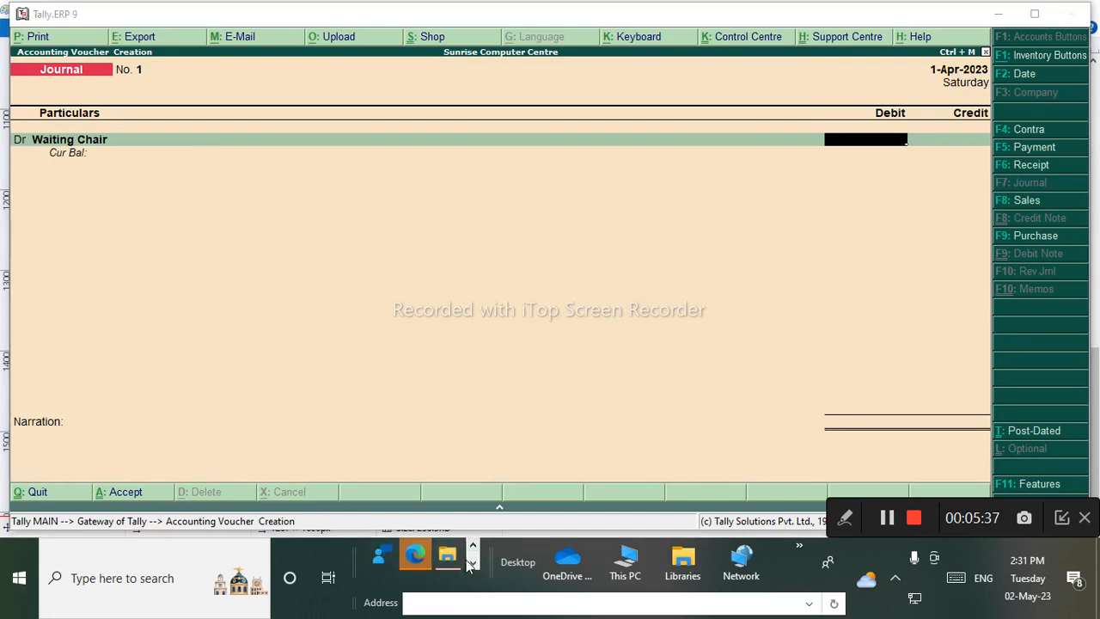
{"action": "left_click", "coordinate": [473, 563]}
{"action": "left_click", "coordinate": [413, 556]}
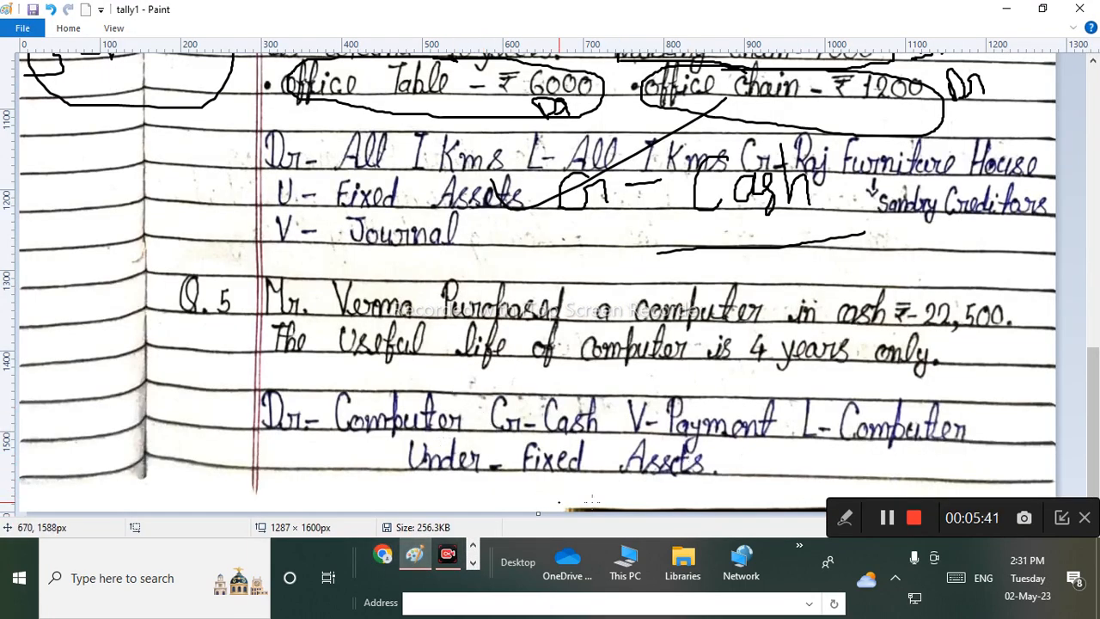
{"action": "scroll", "coordinate": [626, 395], "scroll_direction": "up", "scroll_amount": 5}
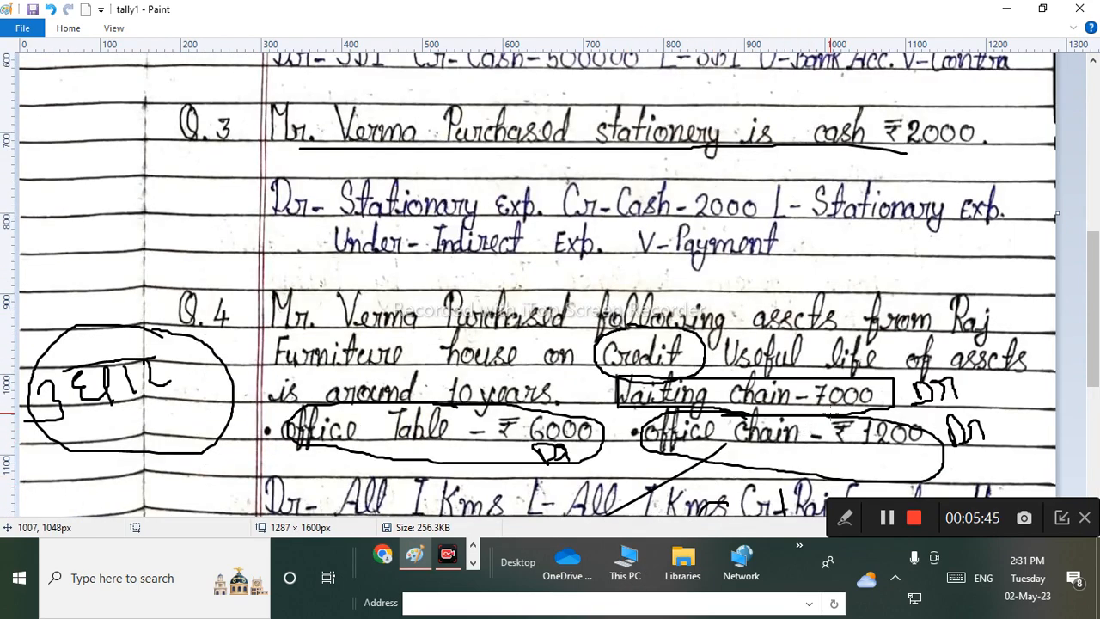
{"action": "left_click", "coordinate": [472, 563]}
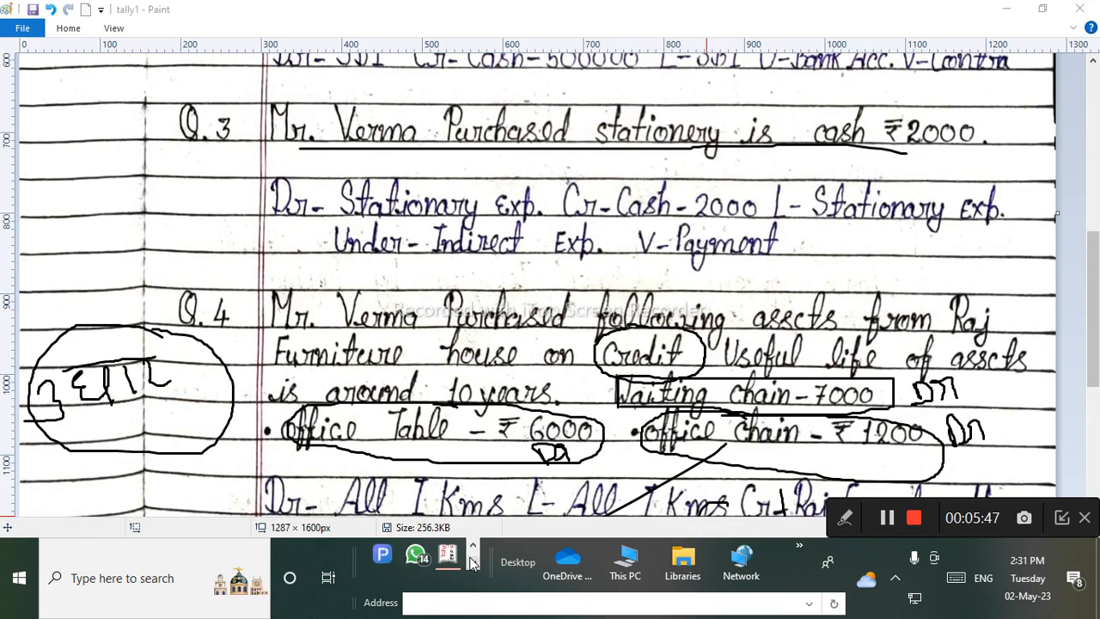
{"action": "left_click", "coordinate": [448, 556]}
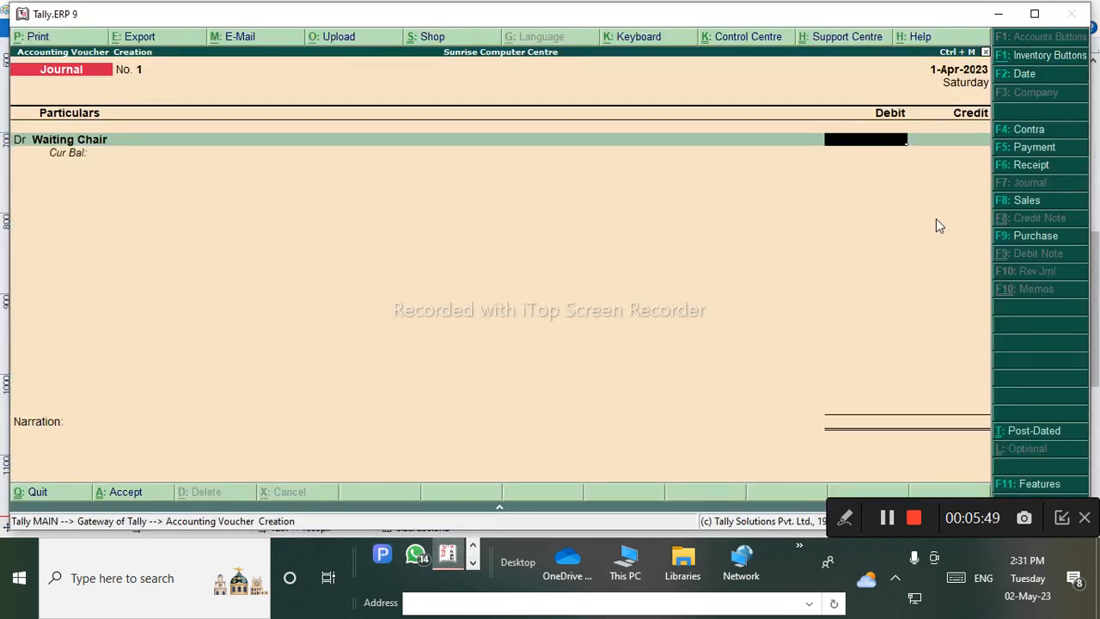
Debit Waiting Chair 7,000 and turn the next line into a Dr entry.
{"action": "type", "text": "7000"}
{"action": "key", "text": "Return"}
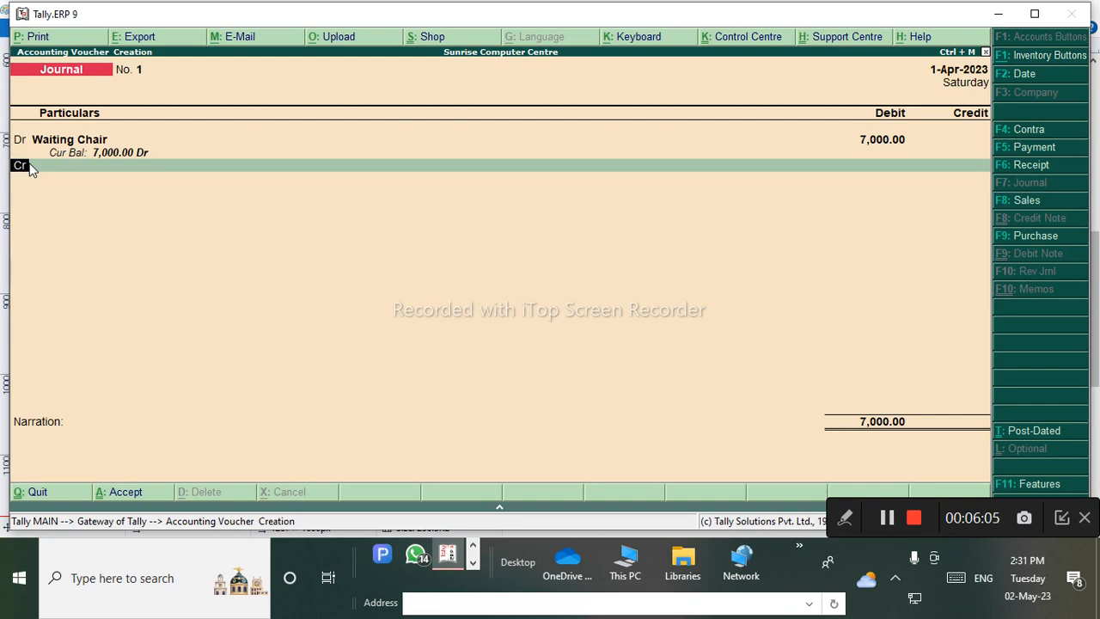
{"action": "type", "text": "d"}
{"action": "key", "text": "Return"}
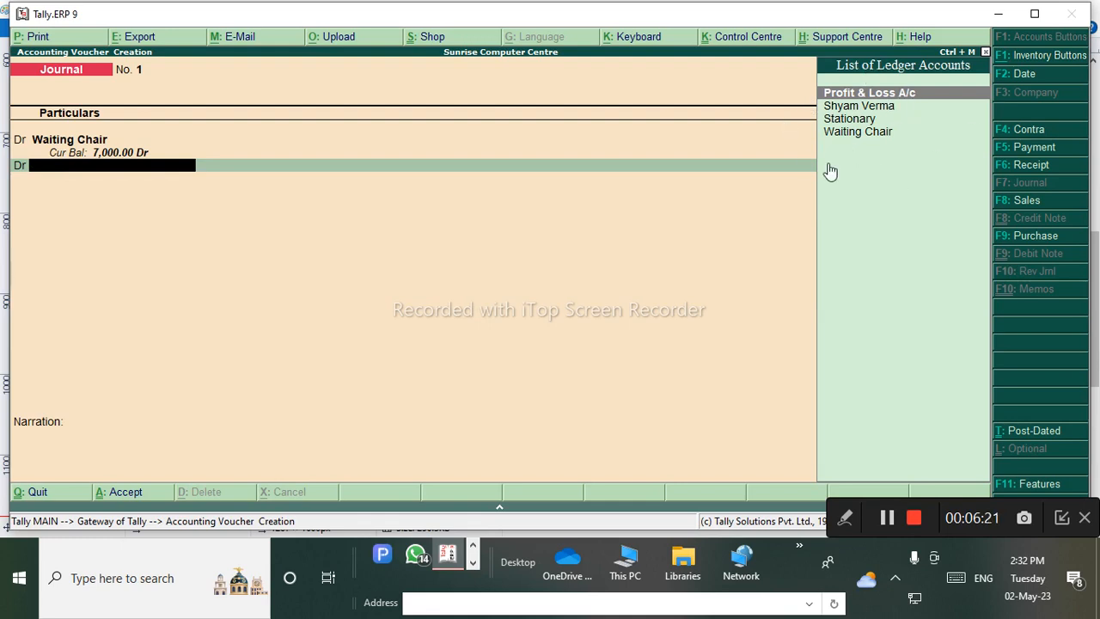
Create a new Office Table ledger under Fixed Assets.
{"action": "key", "text": "alt+c"}
{"action": "type", "text": "O"}
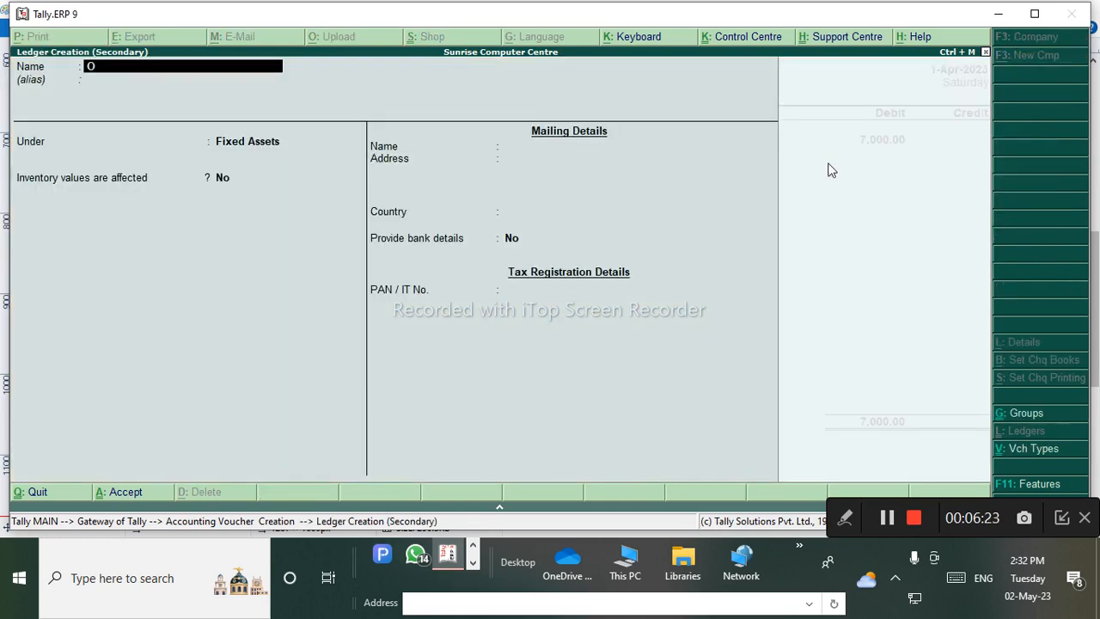
{"action": "type", "text": "ffic"}
{"action": "type", "text": "e"}
{"action": "type", "text": " Tab"}
{"action": "type", "text": "le"}
{"action": "key", "text": "Return"}
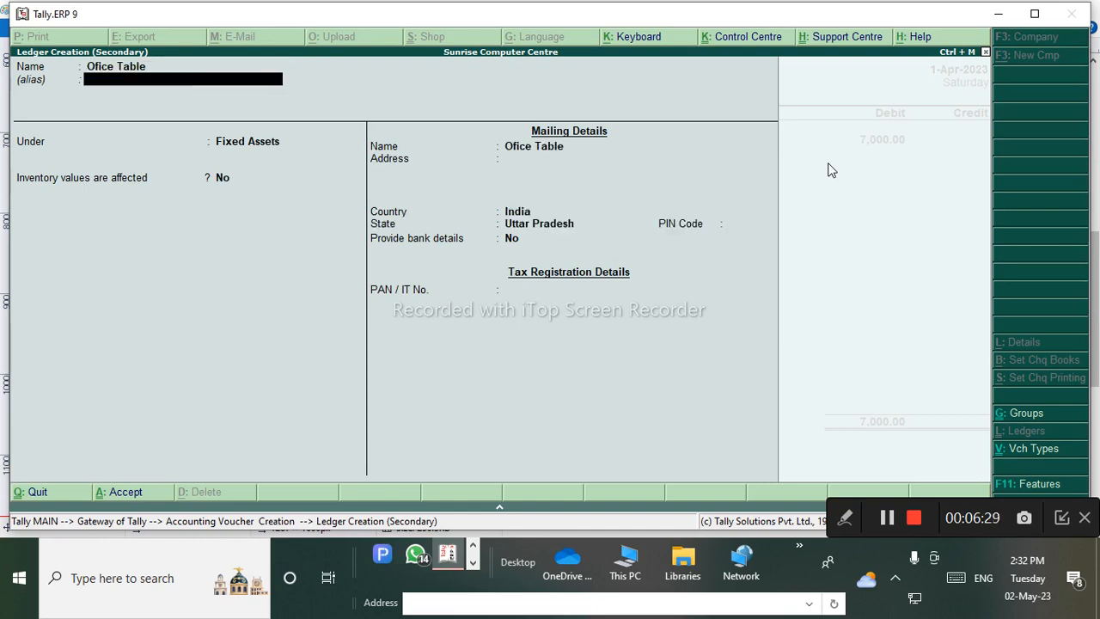
{"action": "key", "text": "Return"}
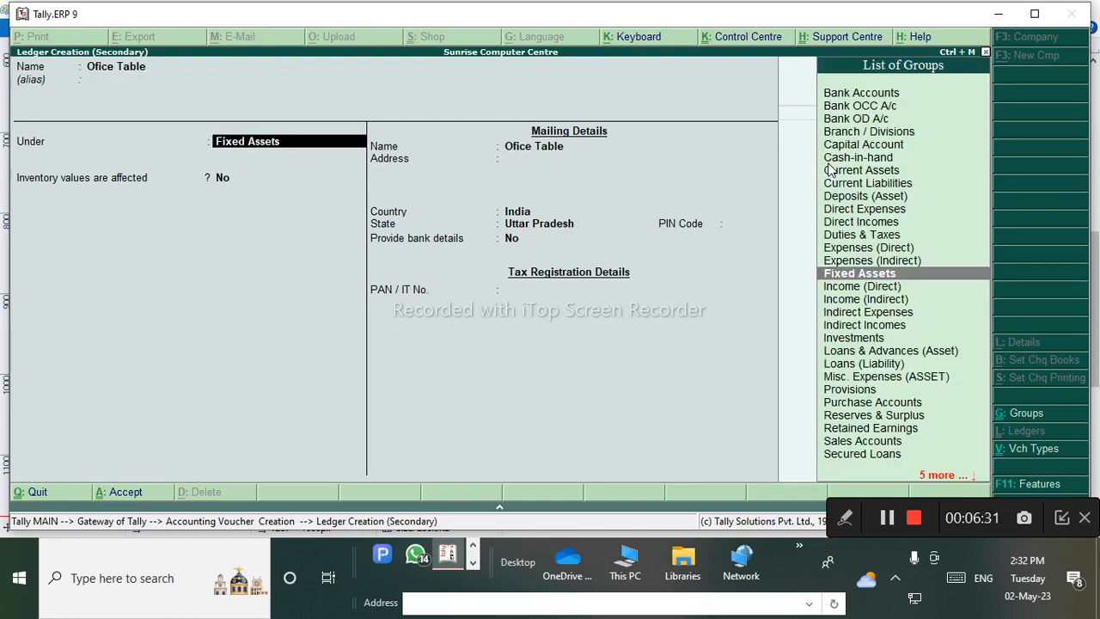
{"action": "key", "text": "ctrl+a"}
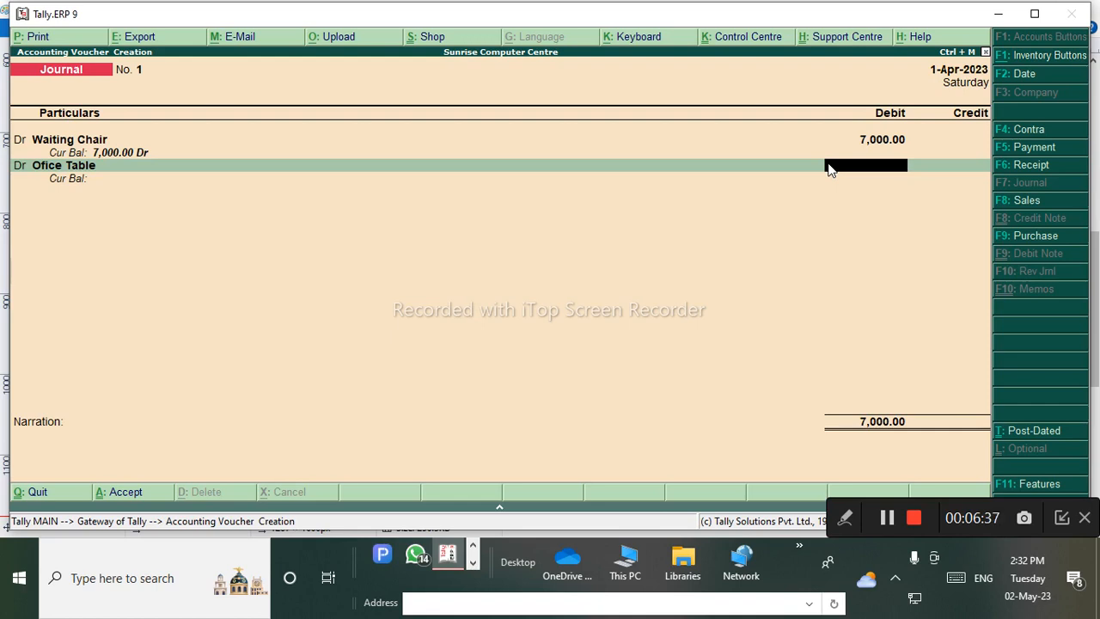
Debit Office Table 6,000.00 and start another debit line.
{"action": "type", "text": "6000"}
{"action": "key", "text": "Return"}
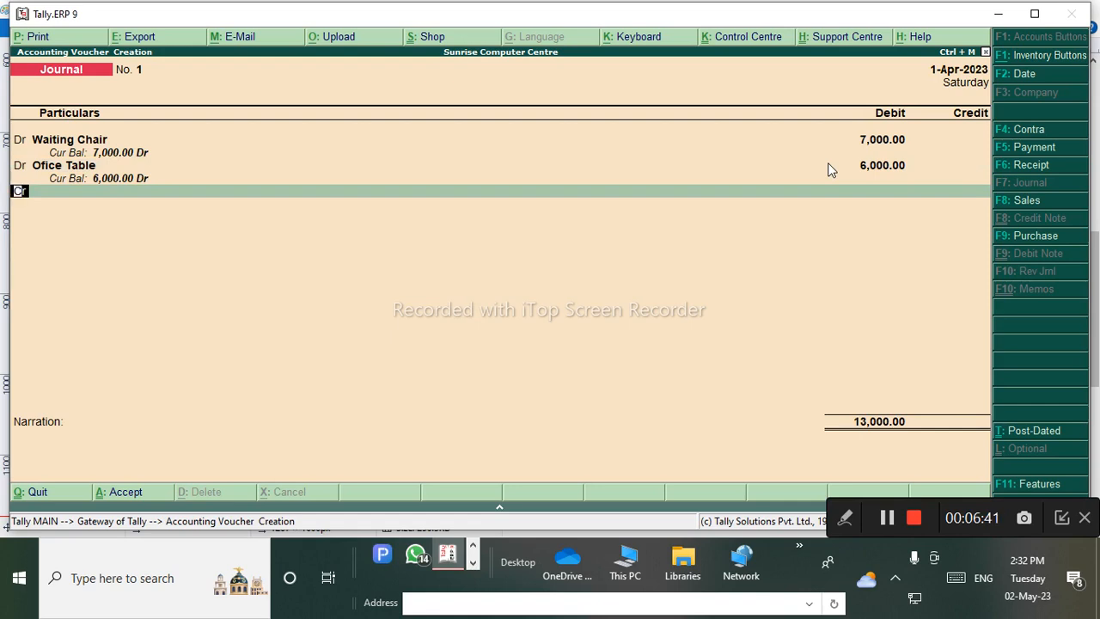
{"action": "key", "text": "d"}
{"action": "key", "text": "Return"}
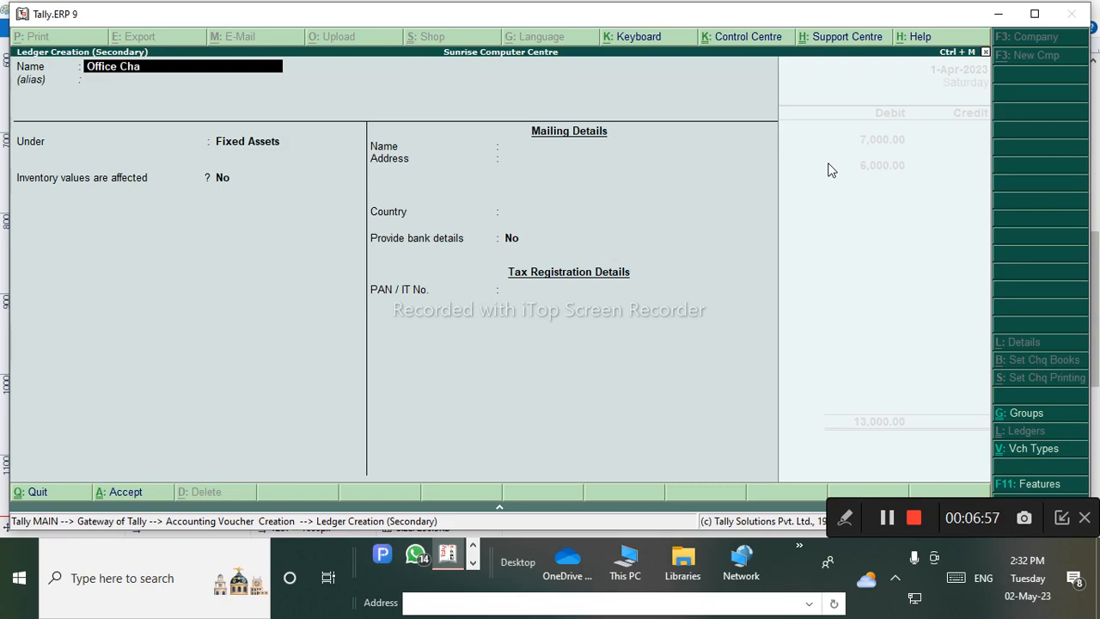
Save the Office Chair ledger under Fixed Assets, debit it 1,200.00, and begin a credit line.
{"action": "key", "text": "Return"}
{"action": "key", "text": "Return"}
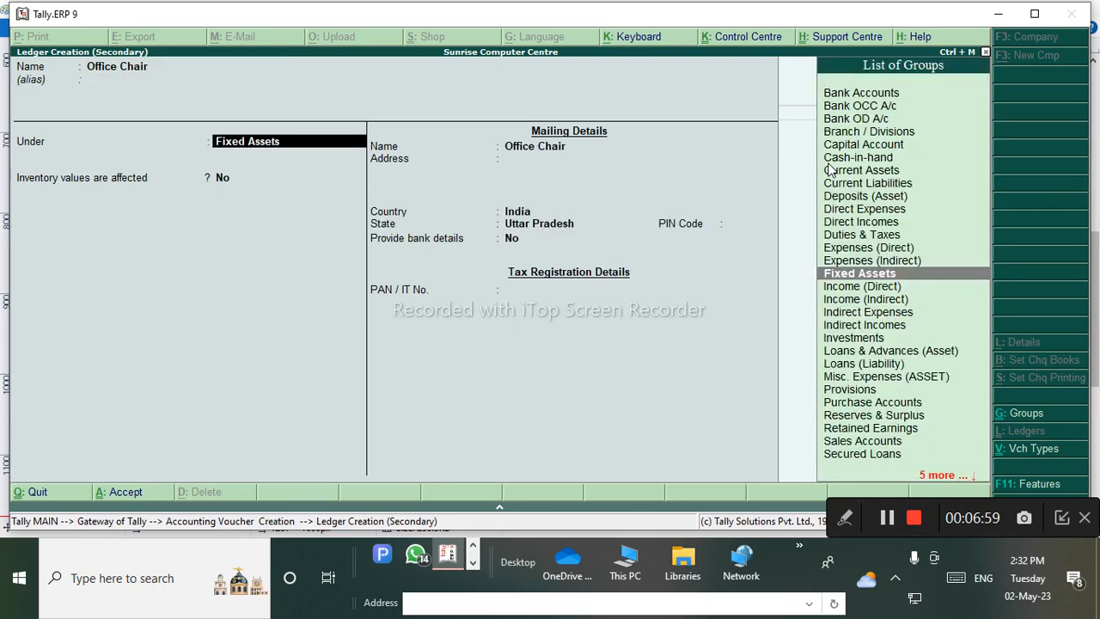
{"action": "key", "text": "ctrl+a"}
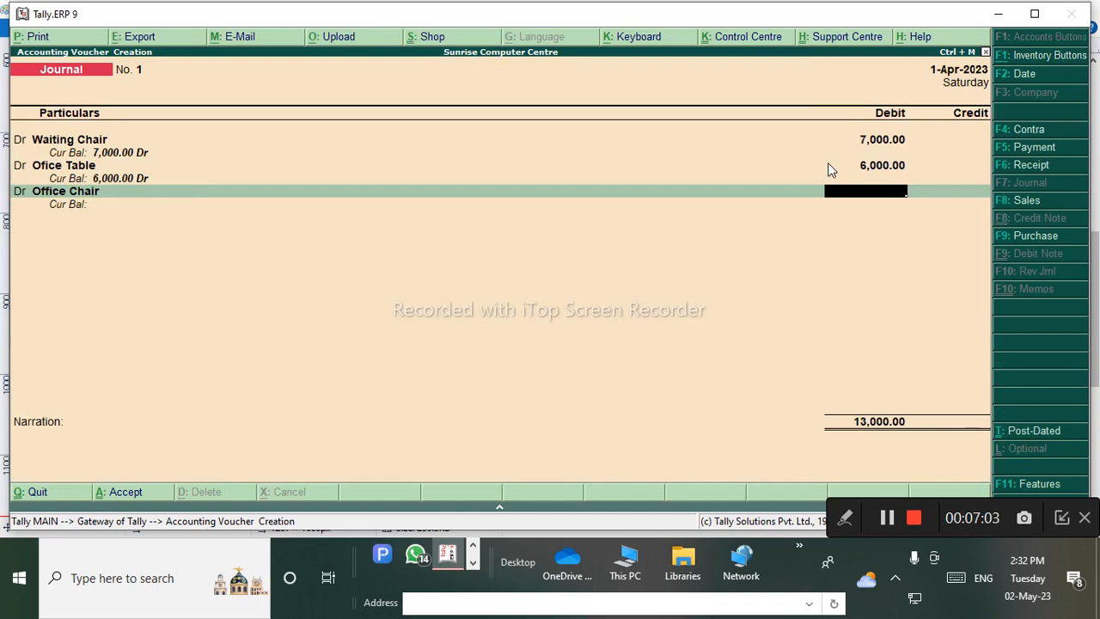
{"action": "type", "text": "1200"}
{"action": "key", "text": "Return"}
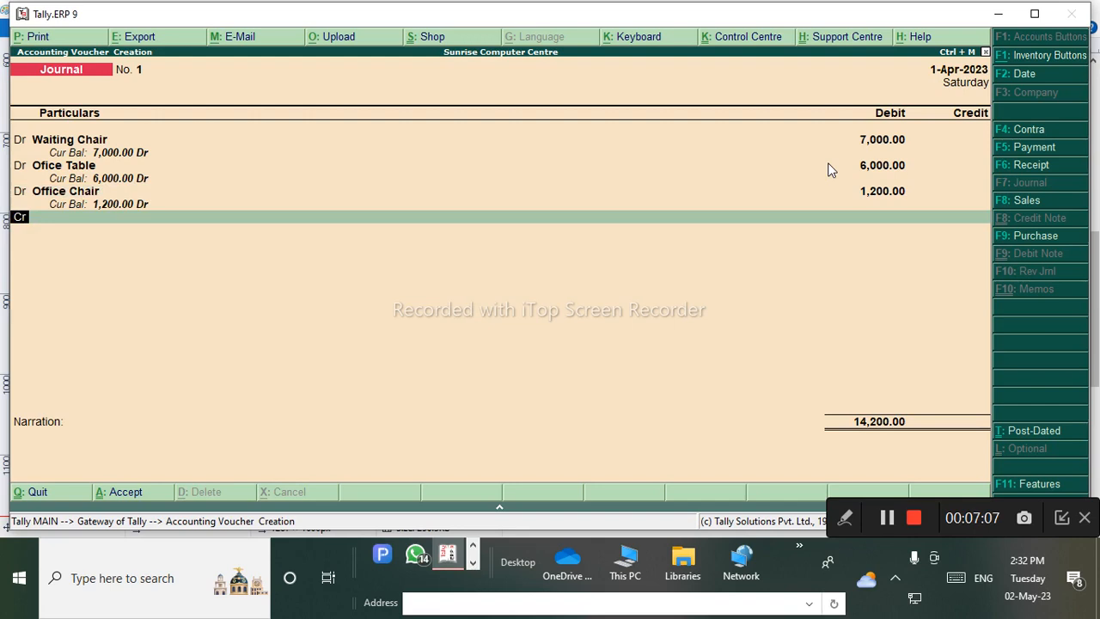
{"action": "key", "text": "Return"}
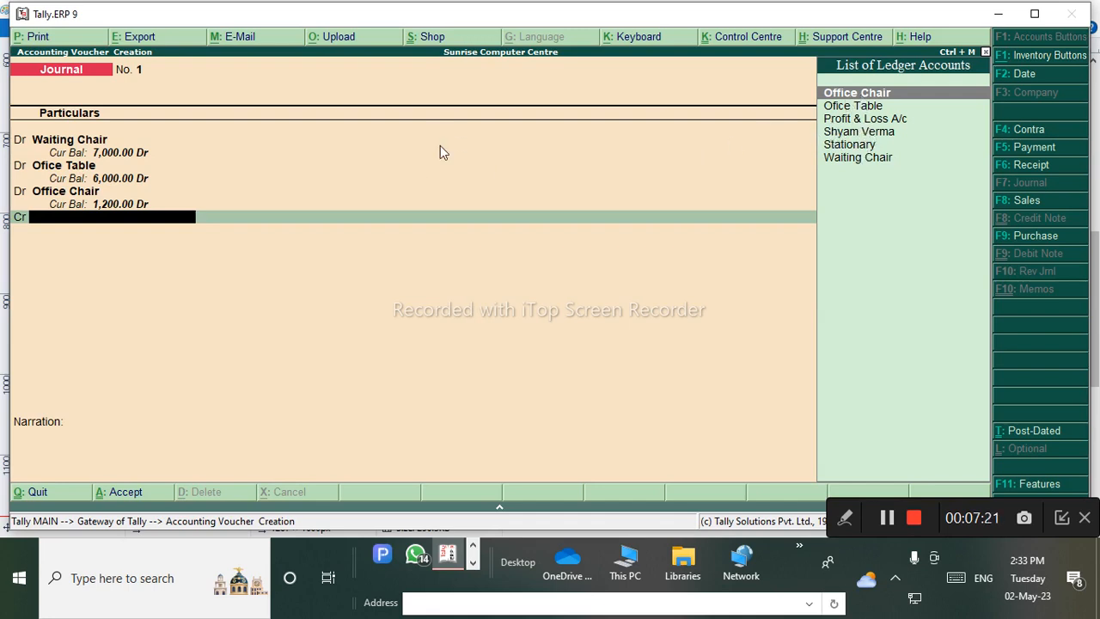
Start a new credit-side ledger named Raj Furniture House.
{"action": "key", "text": "alt+c"}
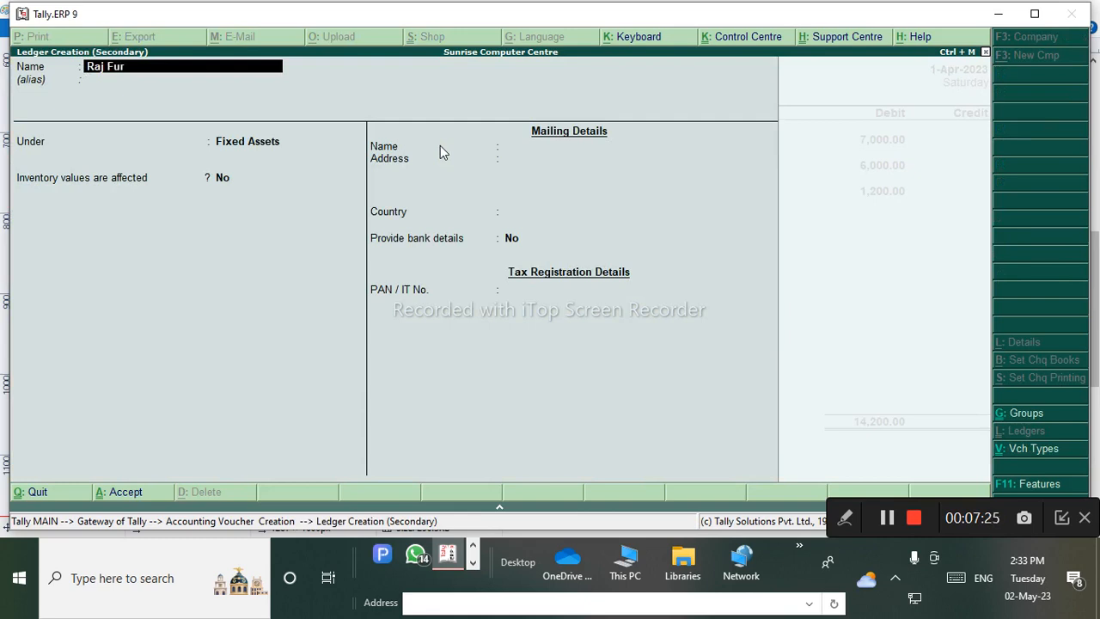
{"action": "type", "text": "Raj Furnit"}
{"action": "key", "text": "Return"}
{"action": "key", "text": "Return"}
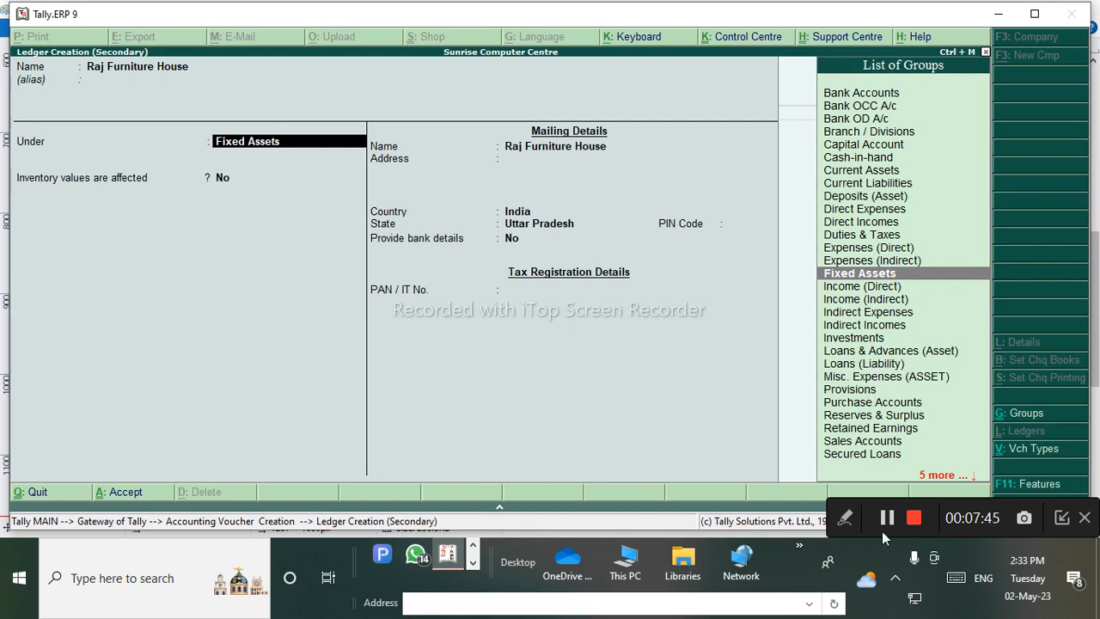
Annotate the ledger form with the on-screen pen, then clear the marks.
{"action": "left_click", "coordinate": [838, 517]}
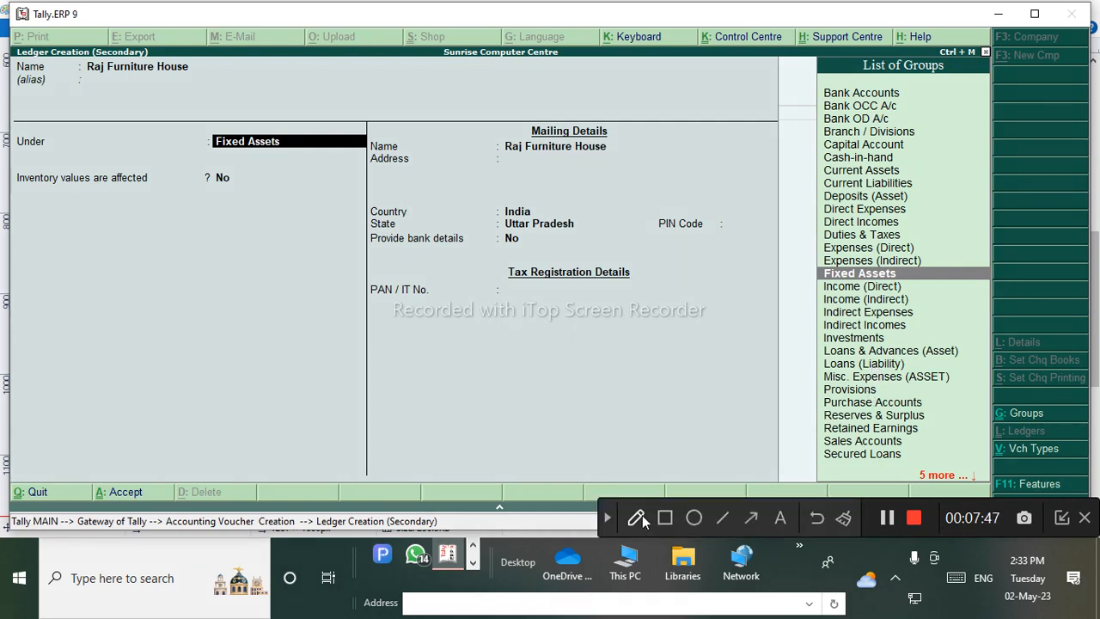
{"action": "left_click", "coordinate": [638, 518]}
{"action": "mouse_move", "coordinate": [268, 329]}
{"action": "left_mouse_down"}
{"action": "mouse_move", "coordinate": [361, 285]}
{"action": "mouse_move", "coordinate": [344, 339]}
{"action": "mouse_move", "coordinate": [325, 337]}
{"action": "left_mouse_up"}
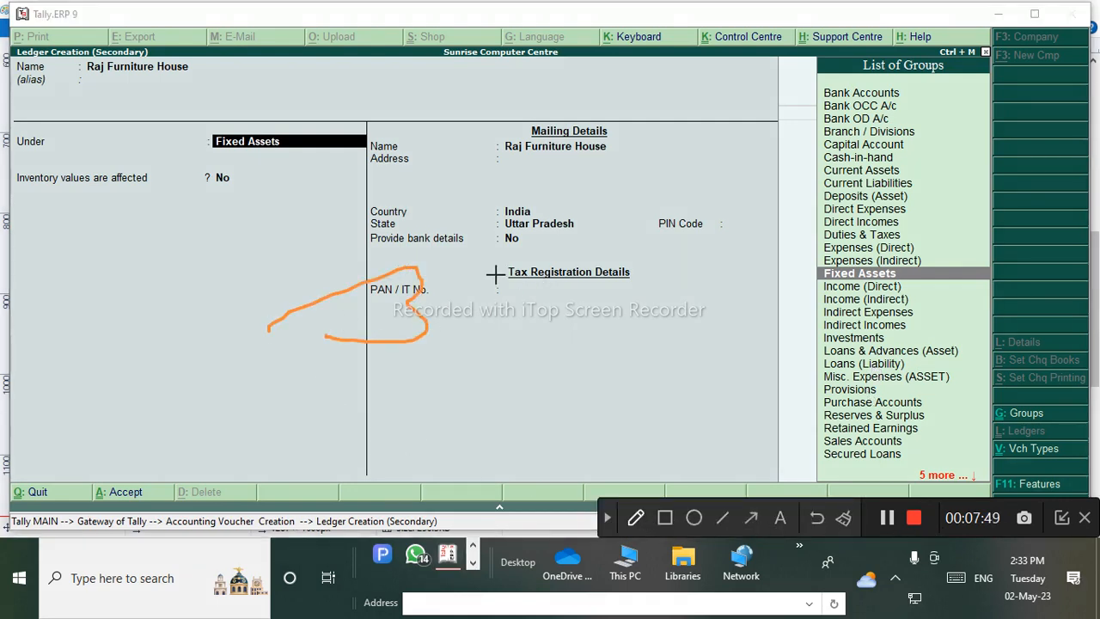
{"action": "mouse_move", "coordinate": [501, 261]}
{"action": "left_mouse_down"}
{"action": "mouse_move", "coordinate": [527, 295]}
{"action": "mouse_move", "coordinate": [606, 297]}
{"action": "mouse_move", "coordinate": [628, 255]}
{"action": "left_mouse_up"}
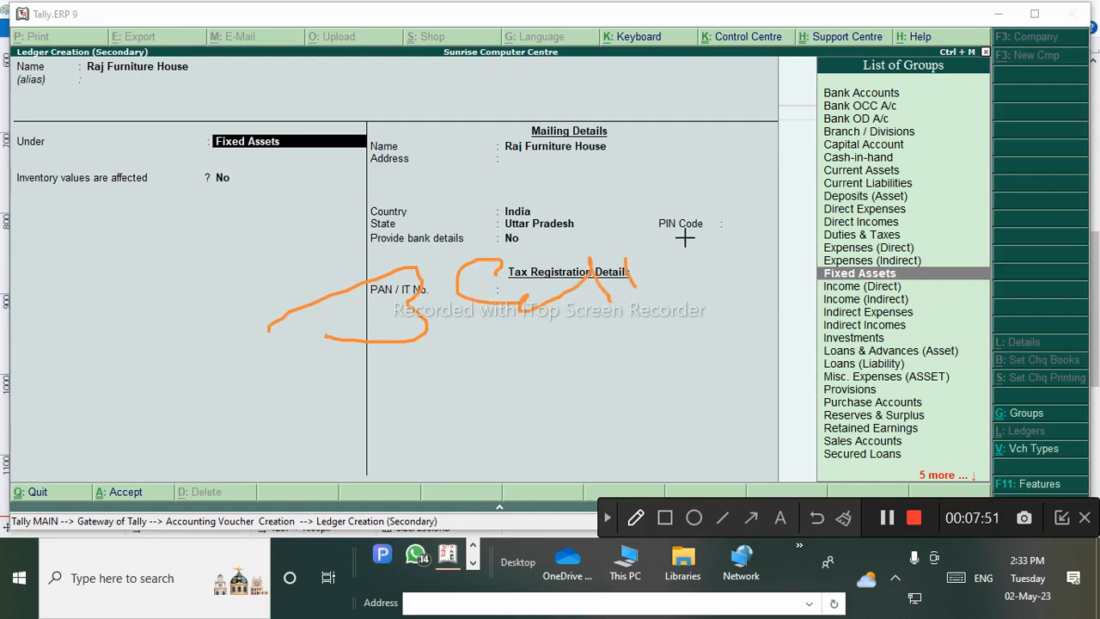
{"action": "left_click_drag", "start_coordinate": [685, 236], "coordinate": [794, 316]}
{"action": "left_click_drag", "start_coordinate": [584, 249], "coordinate": [922, 200]}
{"action": "mouse_move", "coordinate": [504, 378]}
{"action": "left_mouse_down"}
{"action": "mouse_move", "coordinate": [538, 407]}
{"action": "mouse_move", "coordinate": [438, 415]}
{"action": "left_mouse_up"}
{"action": "left_click", "coordinate": [558, 389]}
{"action": "left_click_drag", "start_coordinate": [619, 348], "coordinate": [646, 410]}
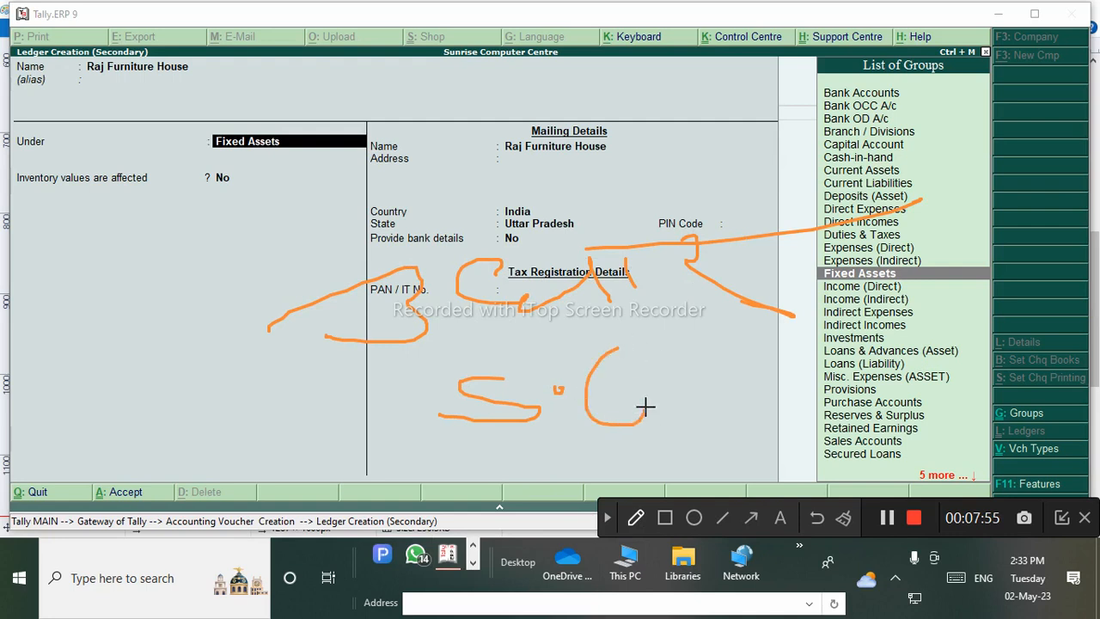
{"action": "left_click", "coordinate": [652, 385]}
{"action": "left_click", "coordinate": [608, 518]}
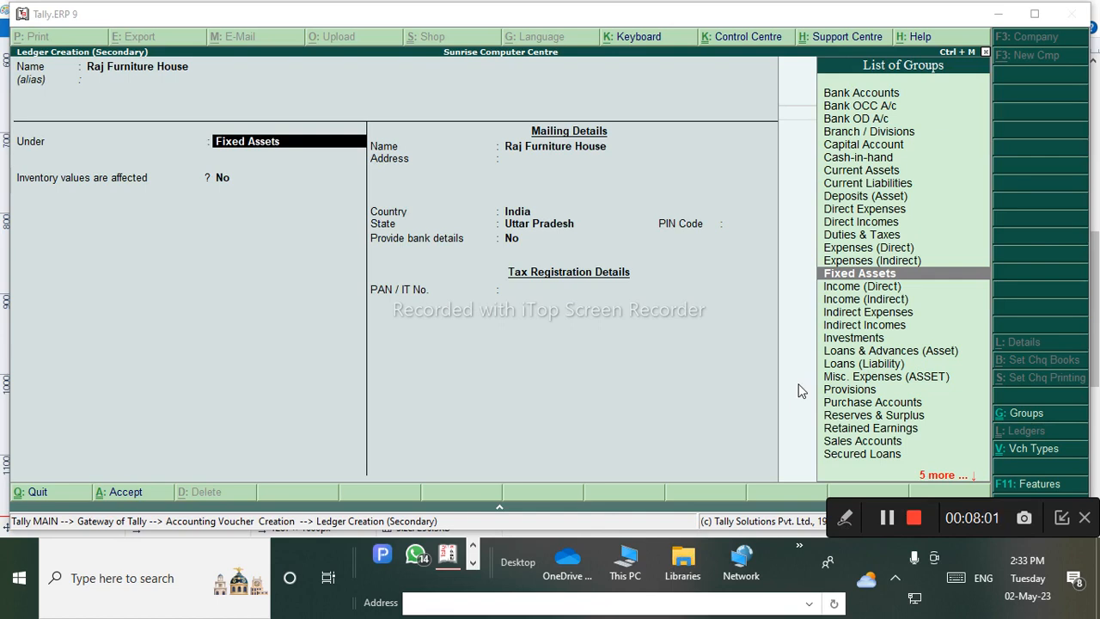
Put Raj Furniture House under Sundry Creditors and save the ledger.
{"action": "left_click", "coordinate": [907, 292]}
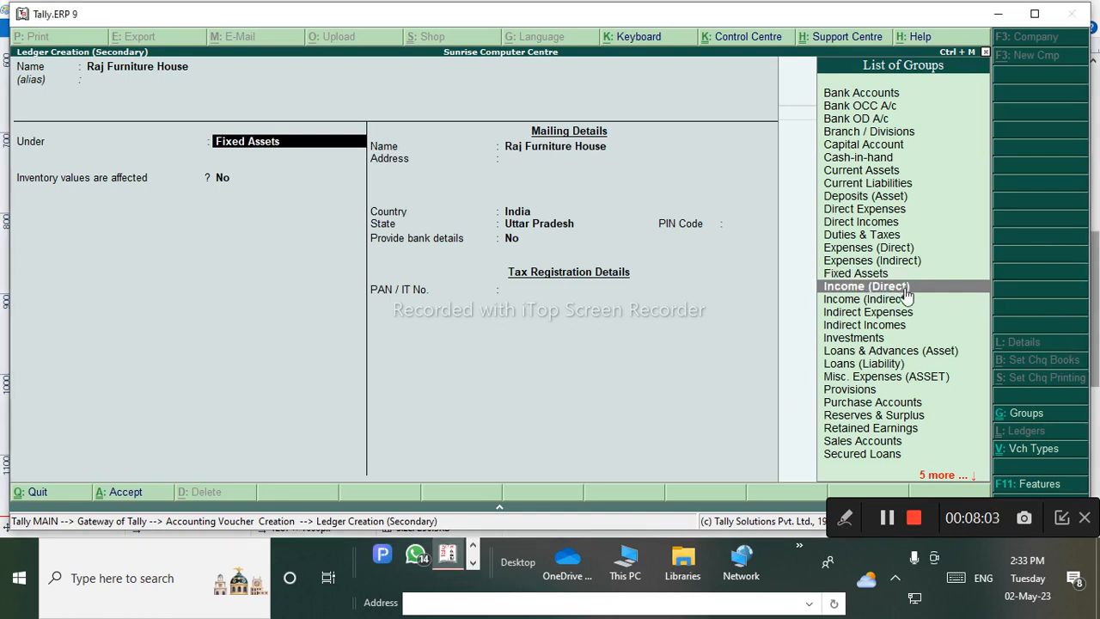
{"action": "type", "text": "S"}
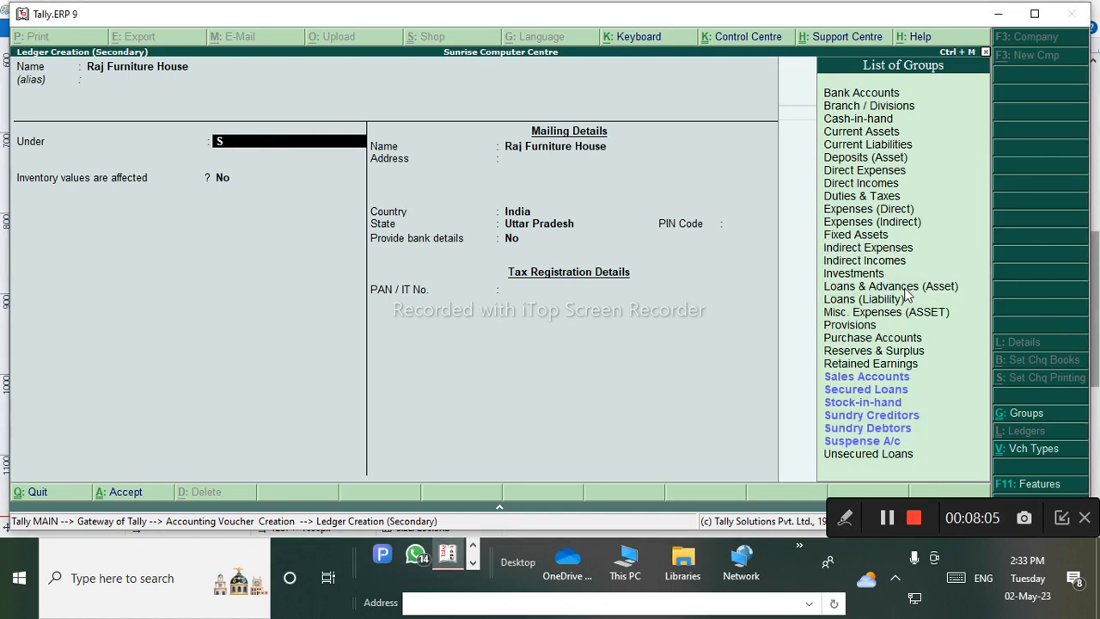
{"action": "key", "text": "Down"}
{"action": "key", "text": "Down"}
{"action": "key", "text": "Down"}
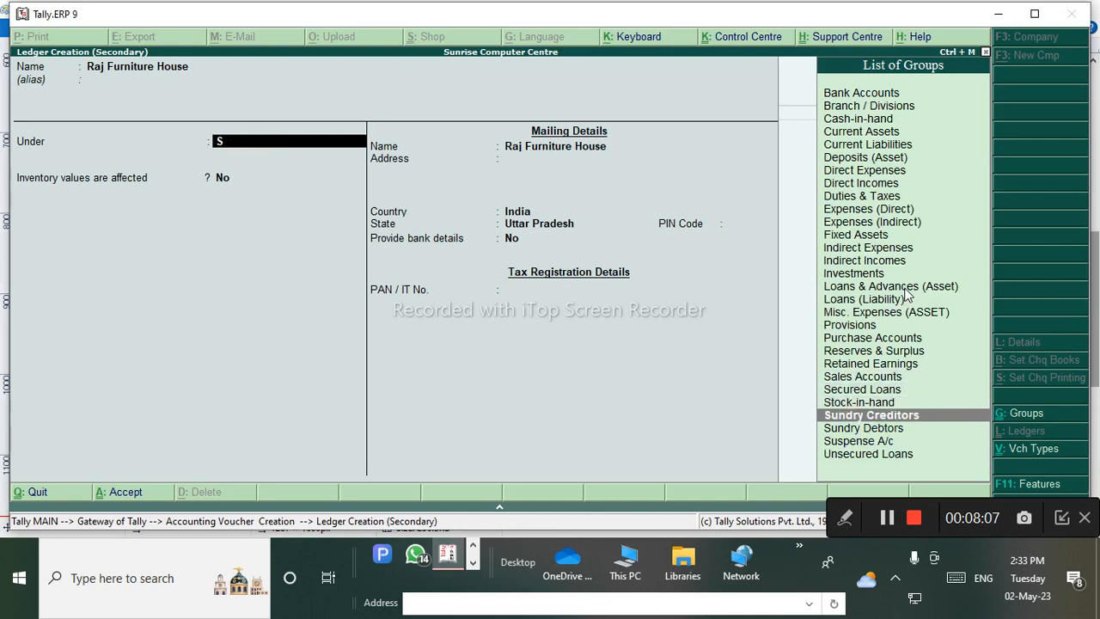
{"action": "key", "text": "Return"}
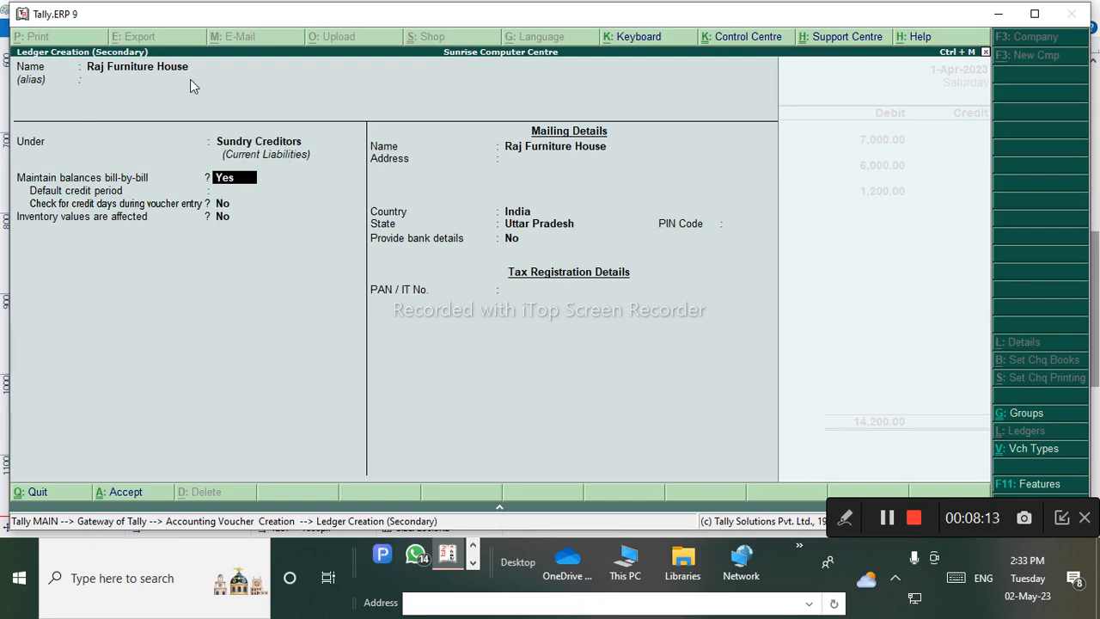
{"action": "key", "text": "ctrl+a"}
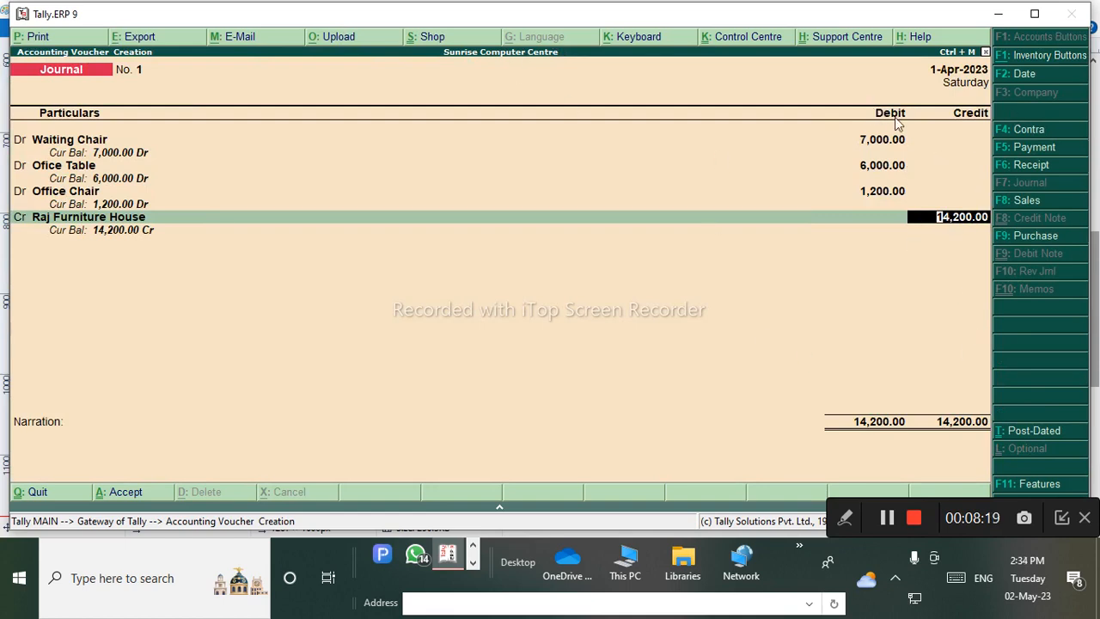
Credit 14,200.00 on account, leave narration blank, and save Journal No. 1.
{"action": "key", "text": "Return"}
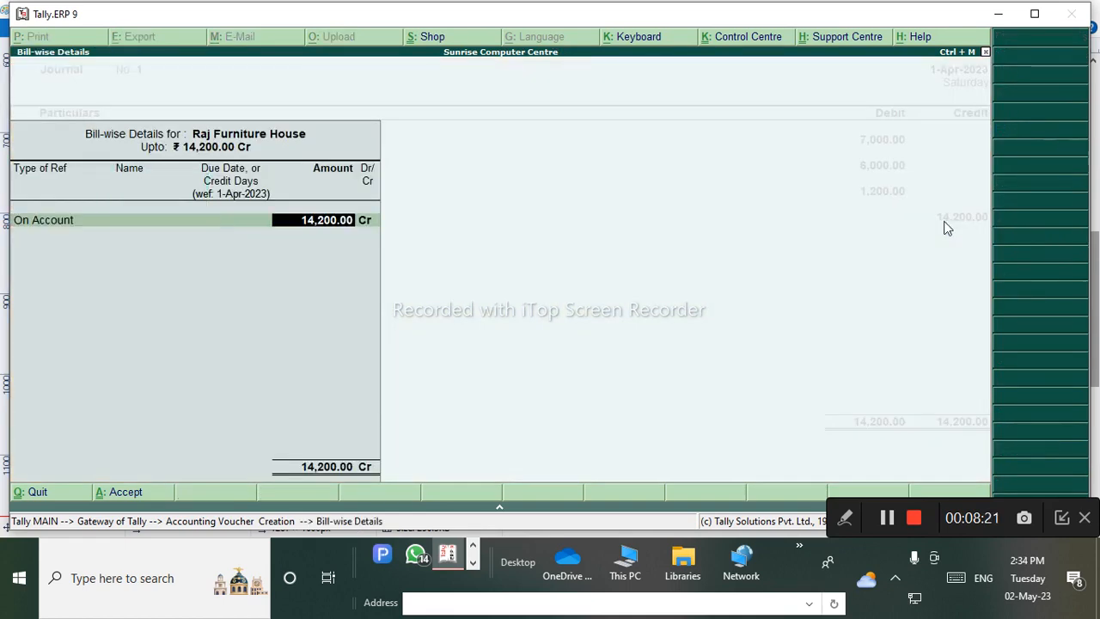
{"action": "key", "text": "Return"}
{"action": "key", "text": "Return"}
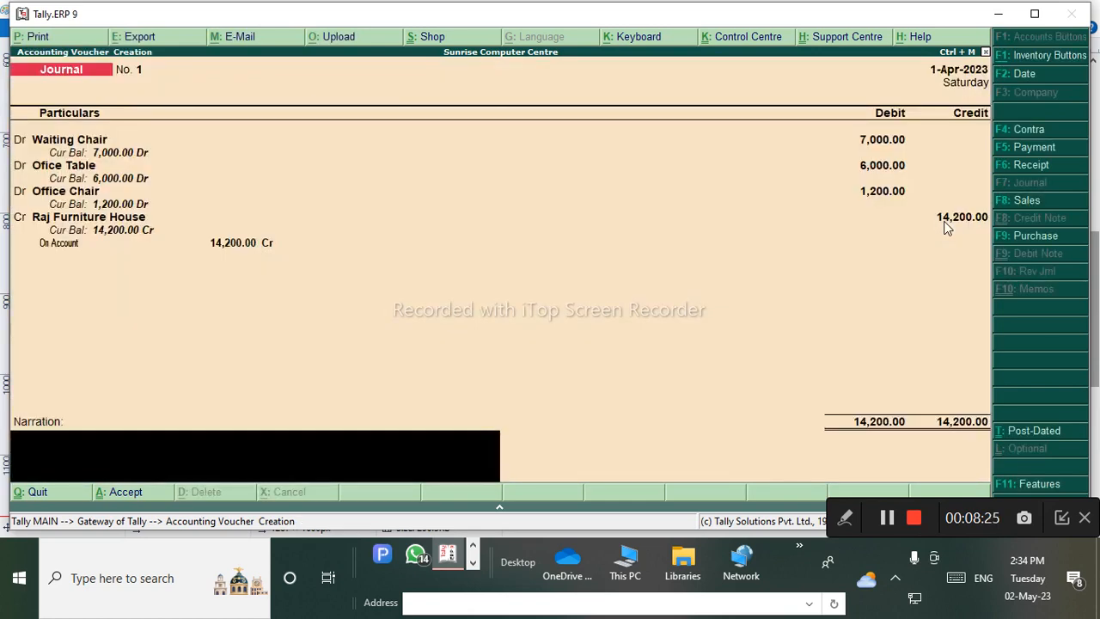
{"action": "key", "text": "Return"}
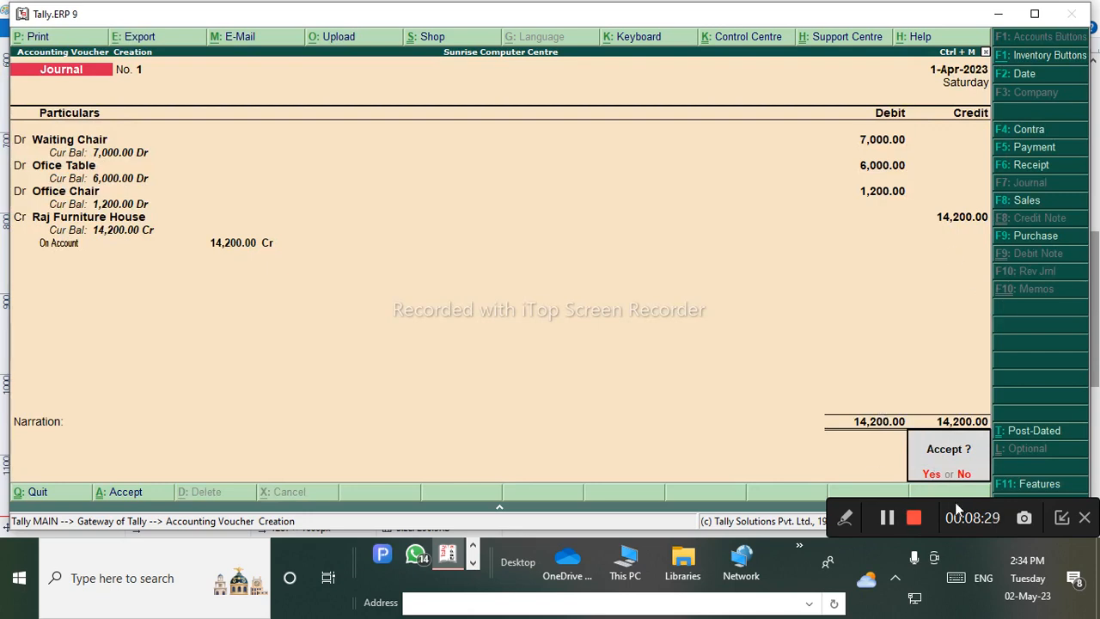
{"action": "key", "text": "Return"}
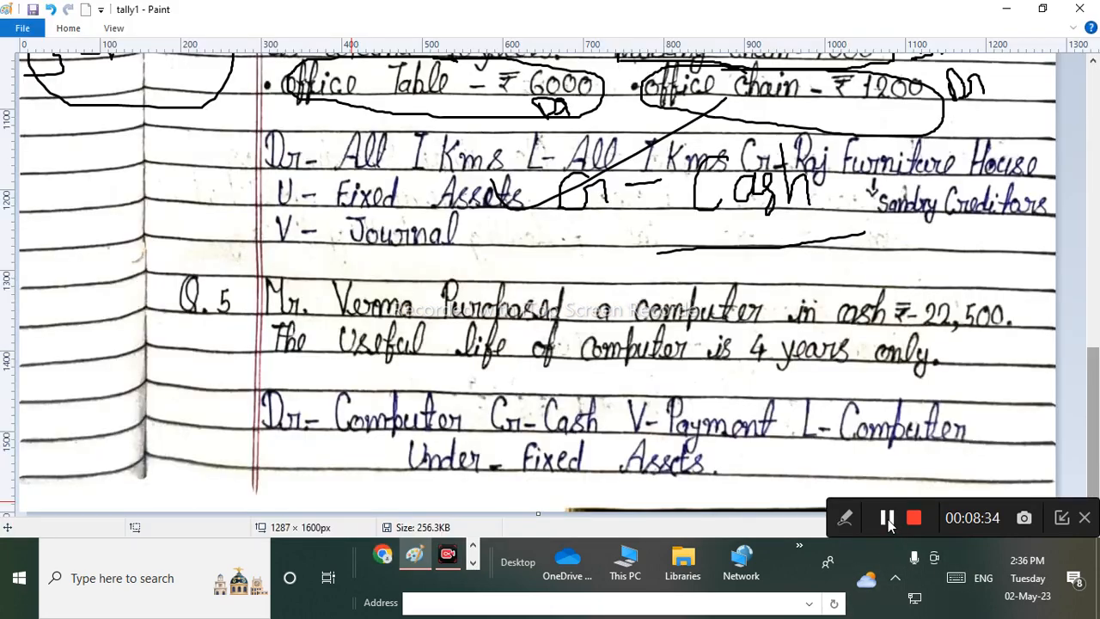
{"action": "left_click", "coordinate": [844, 517]}
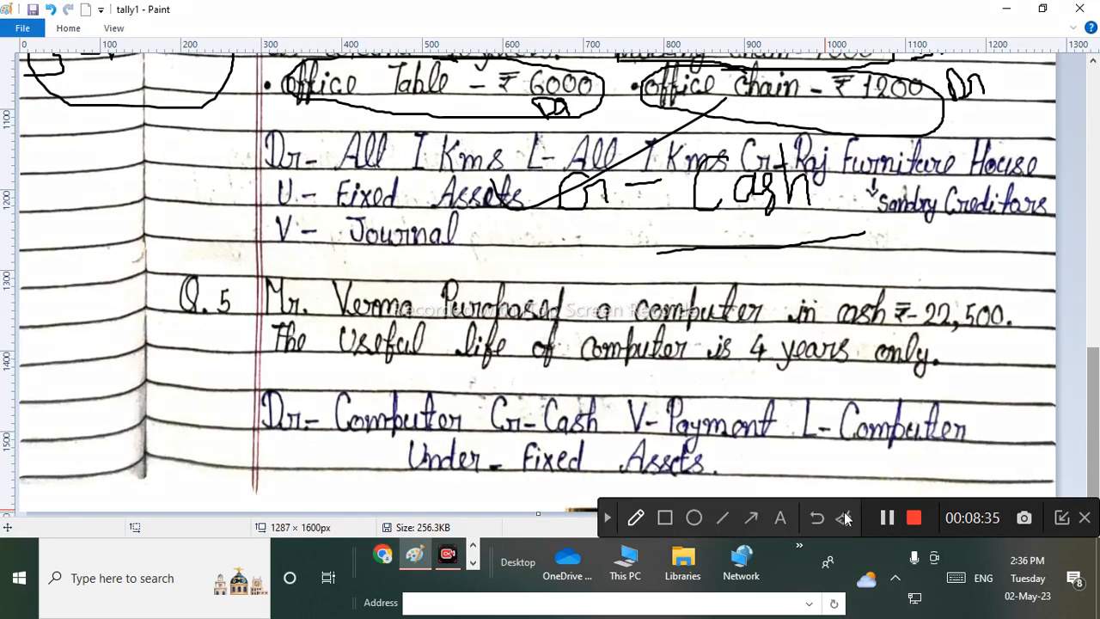
{"action": "left_click", "coordinate": [637, 519]}
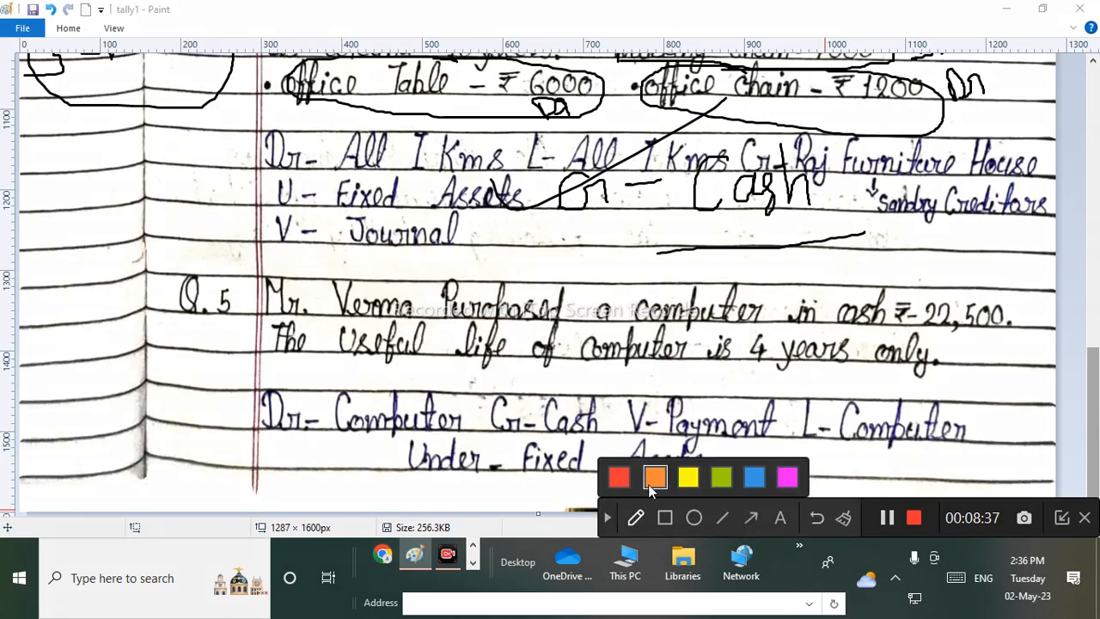
{"action": "left_click", "coordinate": [721, 478]}
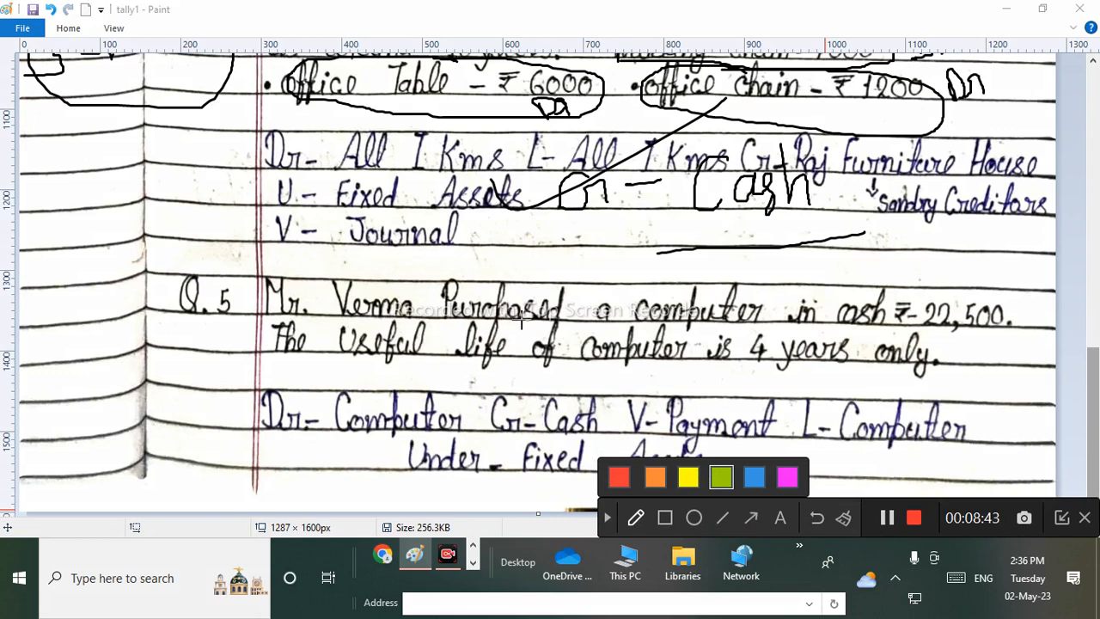
{"action": "mouse_move", "coordinate": [551, 266]}
{"action": "left_mouse_down"}
{"action": "mouse_move", "coordinate": [378, 254]}
{"action": "mouse_move", "coordinate": [325, 296]}
{"action": "mouse_move", "coordinate": [491, 333]}
{"action": "mouse_move", "coordinate": [581, 308]}
{"action": "mouse_move", "coordinate": [584, 286]}
{"action": "left_mouse_up"}
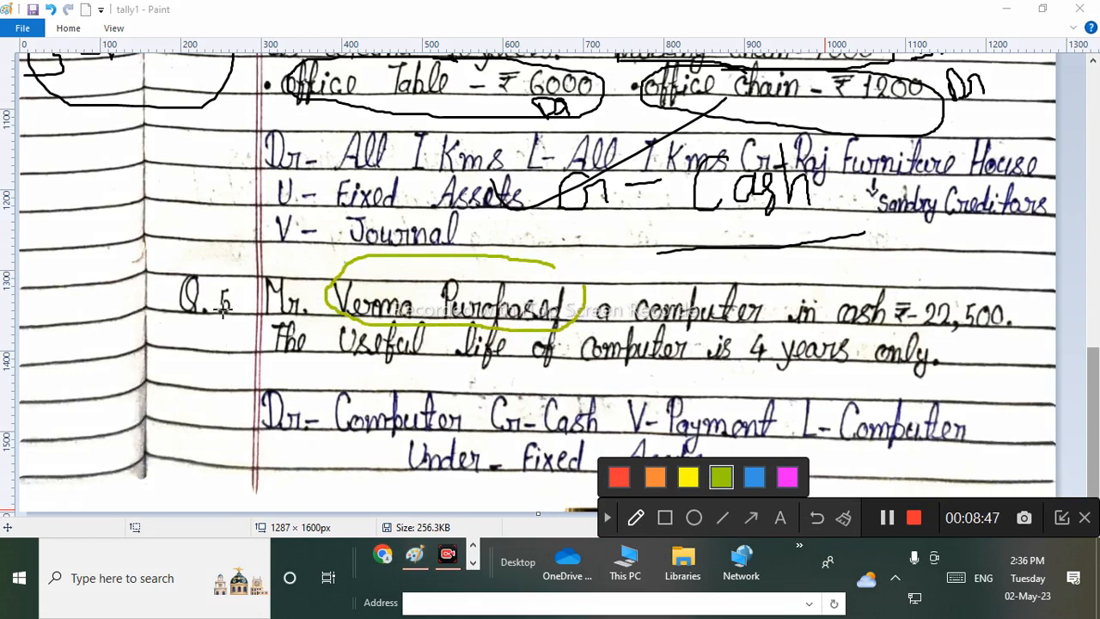
{"action": "mouse_move", "coordinate": [248, 263]}
{"action": "left_mouse_down"}
{"action": "mouse_move", "coordinate": [251, 283]}
{"action": "mouse_move", "coordinate": [339, 326]}
{"action": "mouse_move", "coordinate": [425, 292]}
{"action": "mouse_move", "coordinate": [256, 259]}
{"action": "left_mouse_up"}
{"action": "left_click_drag", "start_coordinate": [631, 325], "coordinate": [812, 331]}
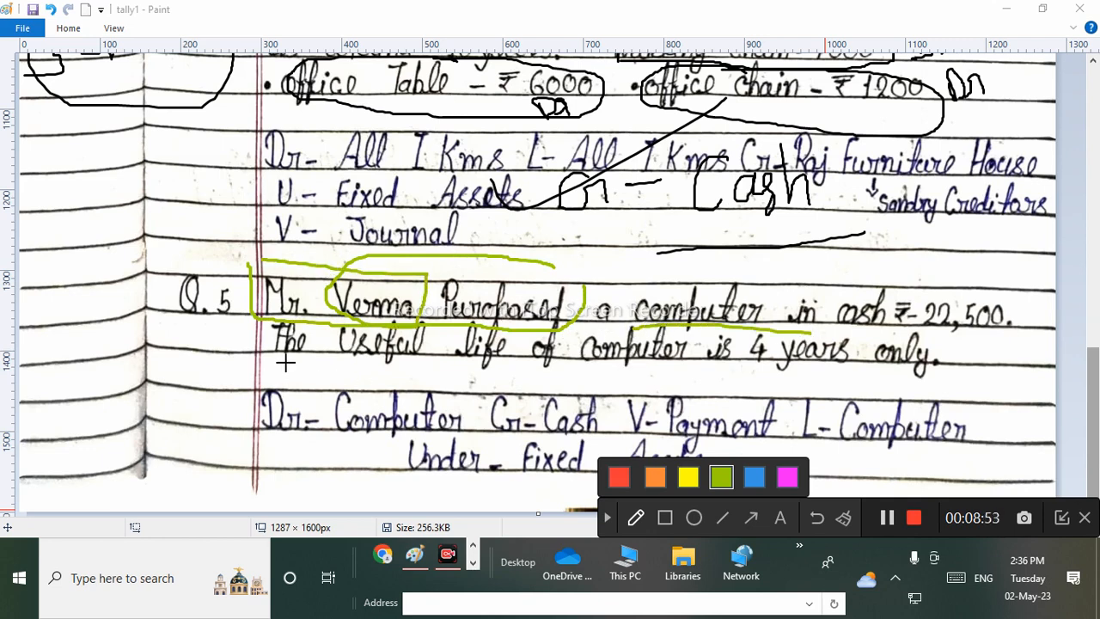
{"action": "left_click_drag", "start_coordinate": [272, 373], "coordinate": [977, 401]}
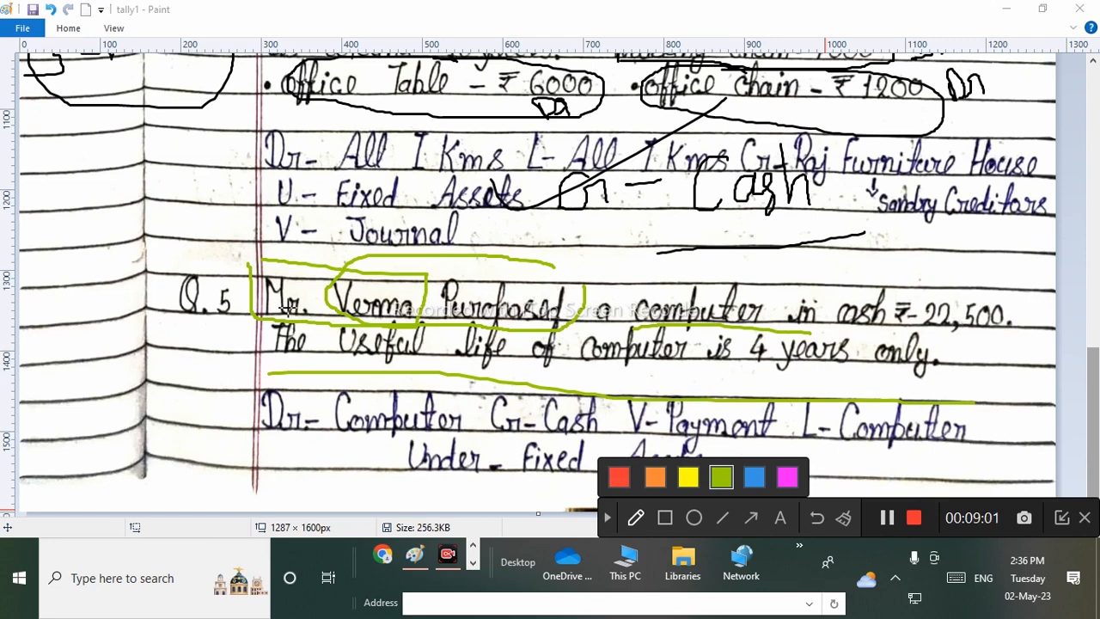
{"action": "mouse_move", "coordinate": [591, 258]}
{"action": "left_mouse_down"}
{"action": "mouse_move", "coordinate": [612, 318]}
{"action": "mouse_move", "coordinate": [675, 333]}
{"action": "mouse_move", "coordinate": [739, 329]}
{"action": "mouse_move", "coordinate": [781, 296]}
{"action": "mouse_move", "coordinate": [583, 258]}
{"action": "left_mouse_up"}
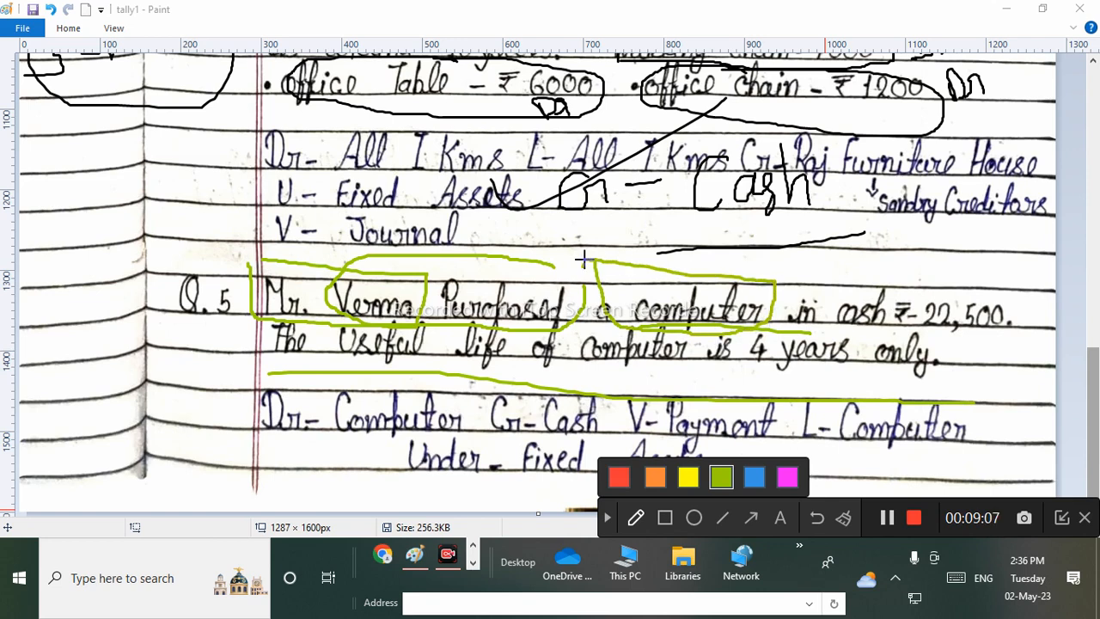
{"action": "mouse_move", "coordinate": [835, 280]}
{"action": "left_mouse_down"}
{"action": "mouse_move", "coordinate": [836, 338]}
{"action": "mouse_move", "coordinate": [1087, 339]}
{"action": "mouse_move", "coordinate": [707, 269]}
{"action": "left_mouse_up"}
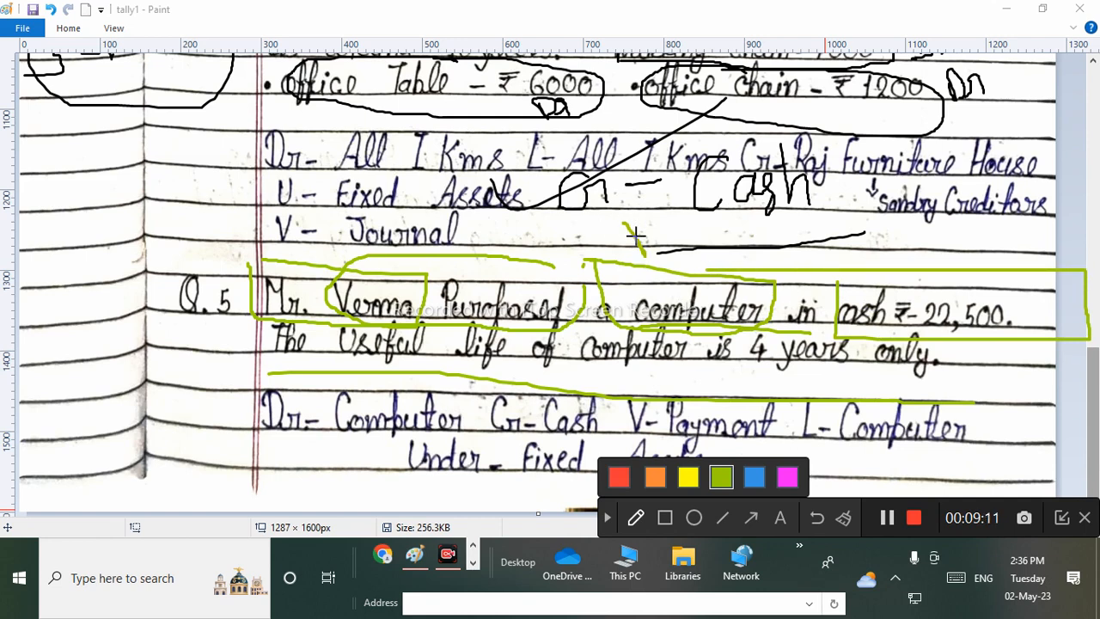
{"action": "mouse_move", "coordinate": [636, 239]}
{"action": "left_mouse_down"}
{"action": "mouse_move", "coordinate": [658, 256]}
{"action": "mouse_move", "coordinate": [707, 242]}
{"action": "left_mouse_up"}
{"action": "left_click", "coordinate": [707, 247]}
{"action": "mouse_move", "coordinate": [904, 242]}
{"action": "left_mouse_down"}
{"action": "mouse_move", "coordinate": [887, 243]}
{"action": "mouse_move", "coordinate": [917, 279]}
{"action": "mouse_move", "coordinate": [937, 261]}
{"action": "left_mouse_up"}
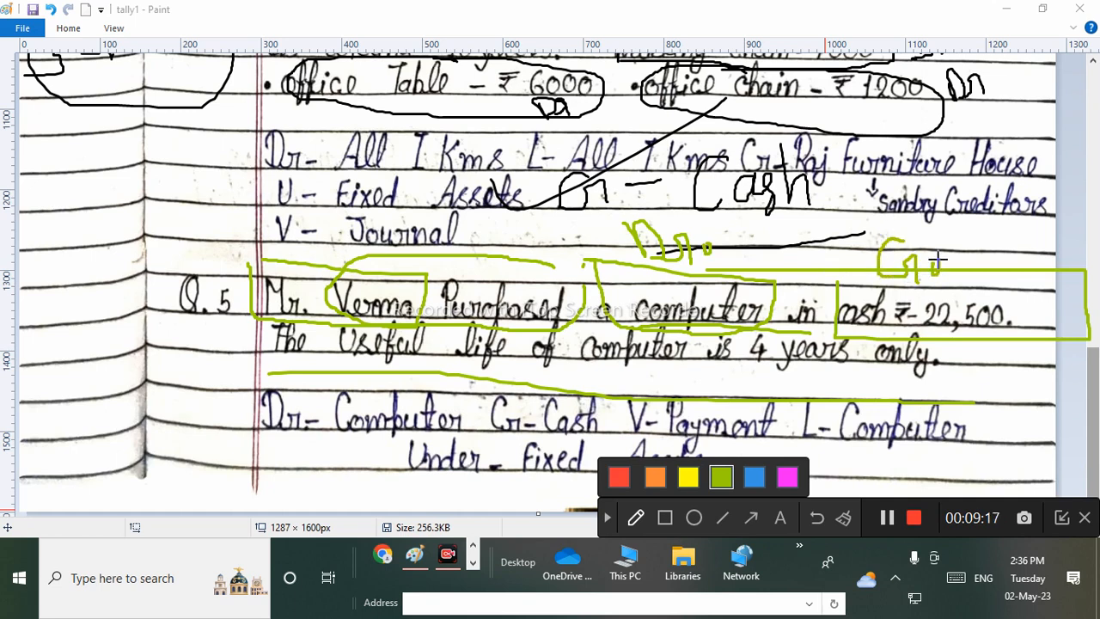
{"action": "left_click", "coordinate": [609, 519]}
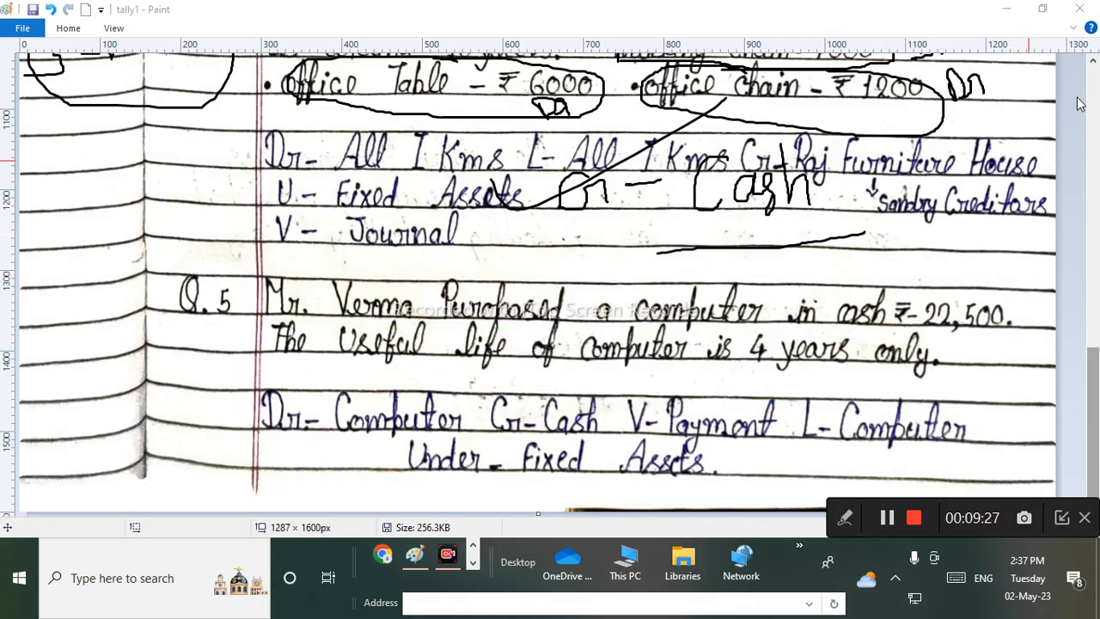
Switch to a Payment voucher and start a Computer ledger under Fixed Assets.
{"action": "left_click", "coordinate": [1005, 9]}
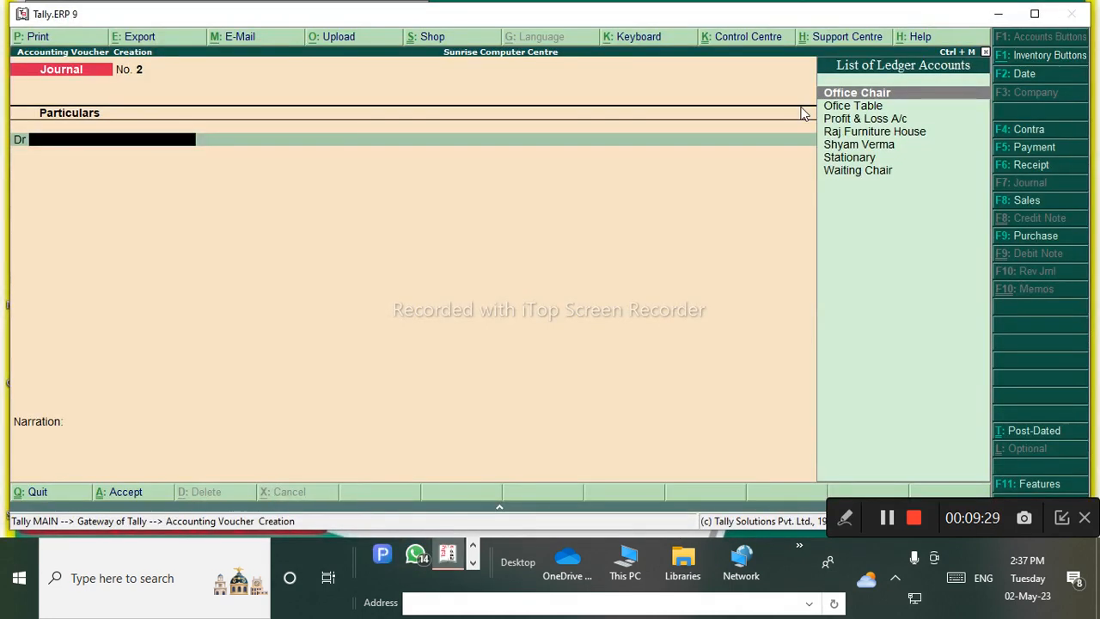
{"action": "left_click", "coordinate": [1037, 146]}
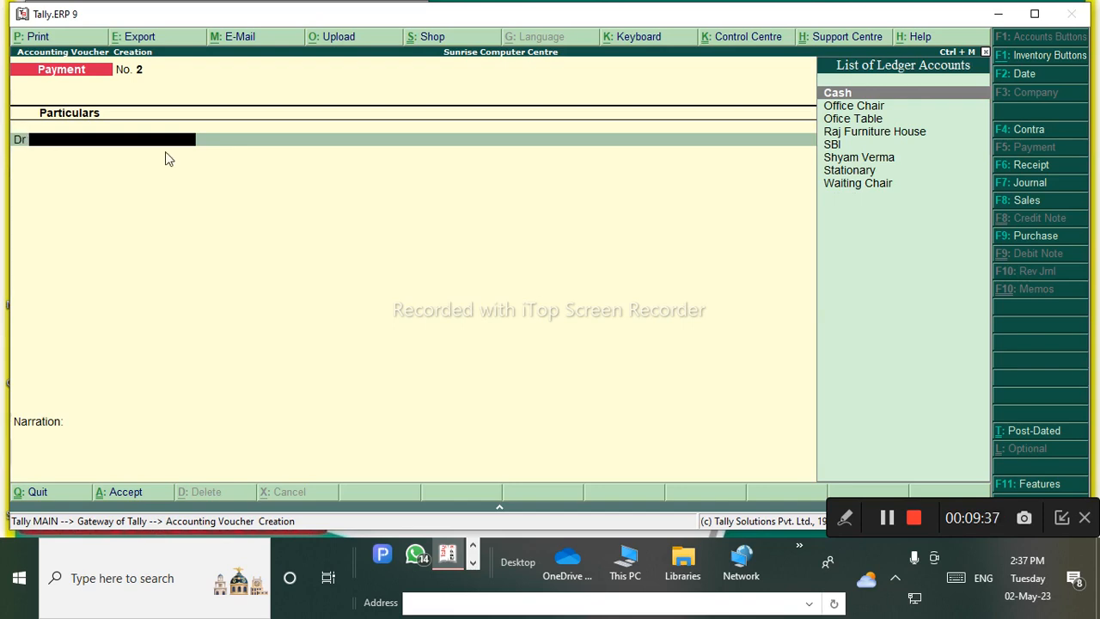
{"action": "key", "text": "alt+c"}
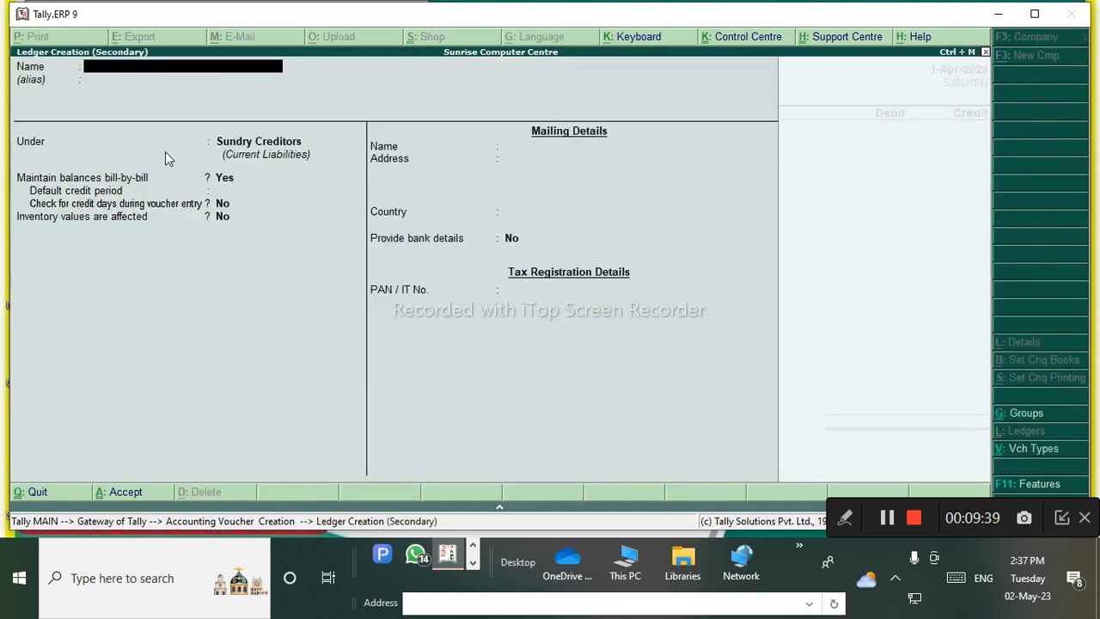
{"action": "type", "text": "Computer"}
{"action": "key", "text": "Return"}
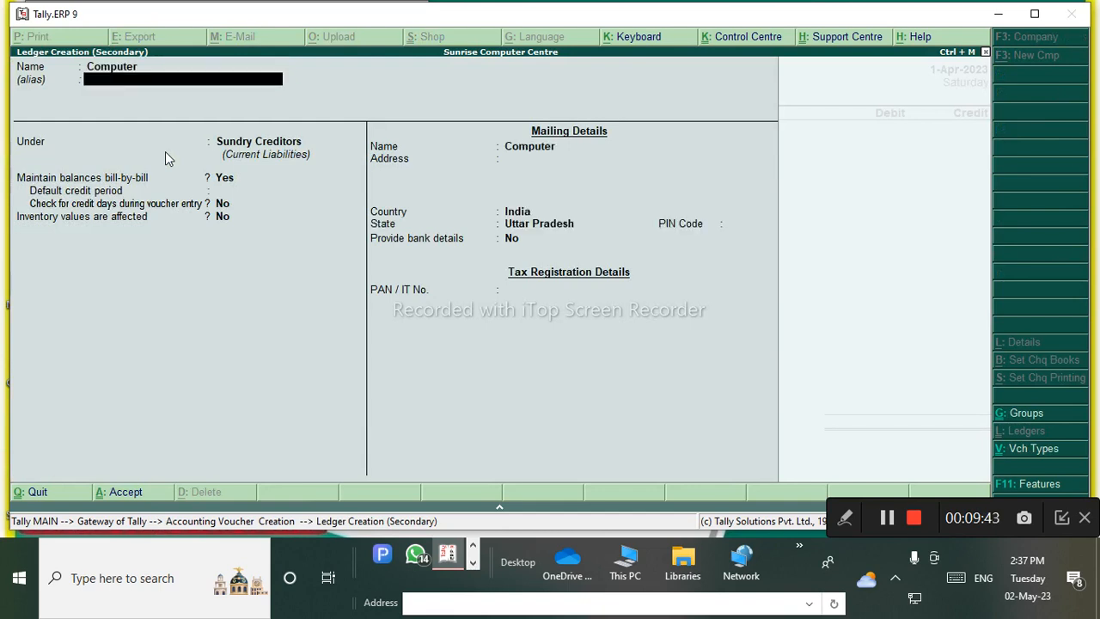
{"action": "key", "text": "Return"}
{"action": "type", "text": "Fi"}
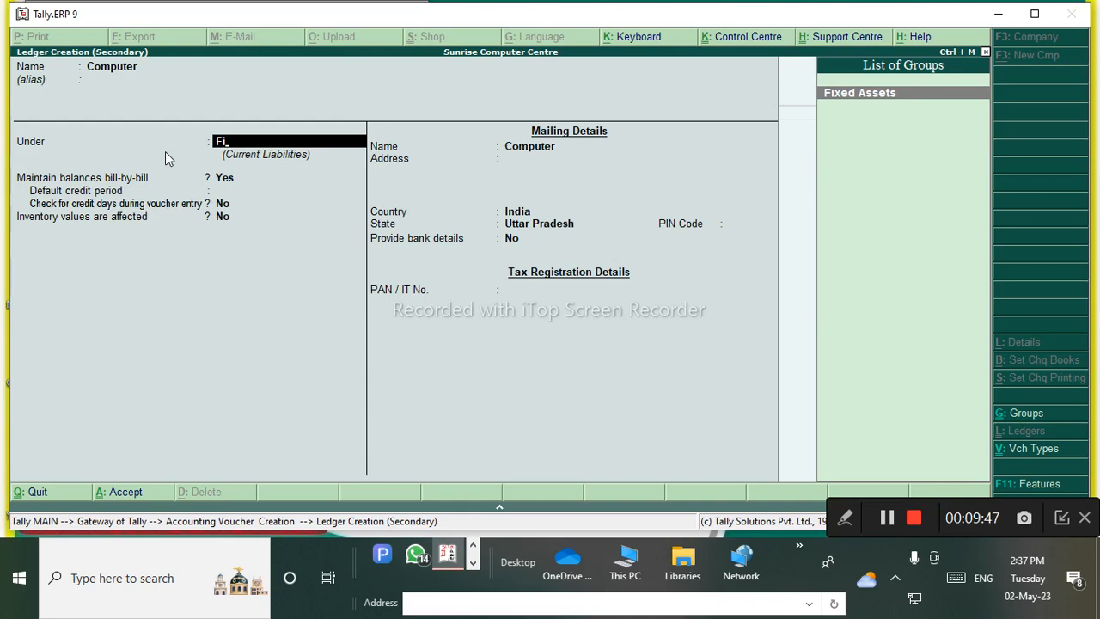
{"action": "key", "text": "Return"}
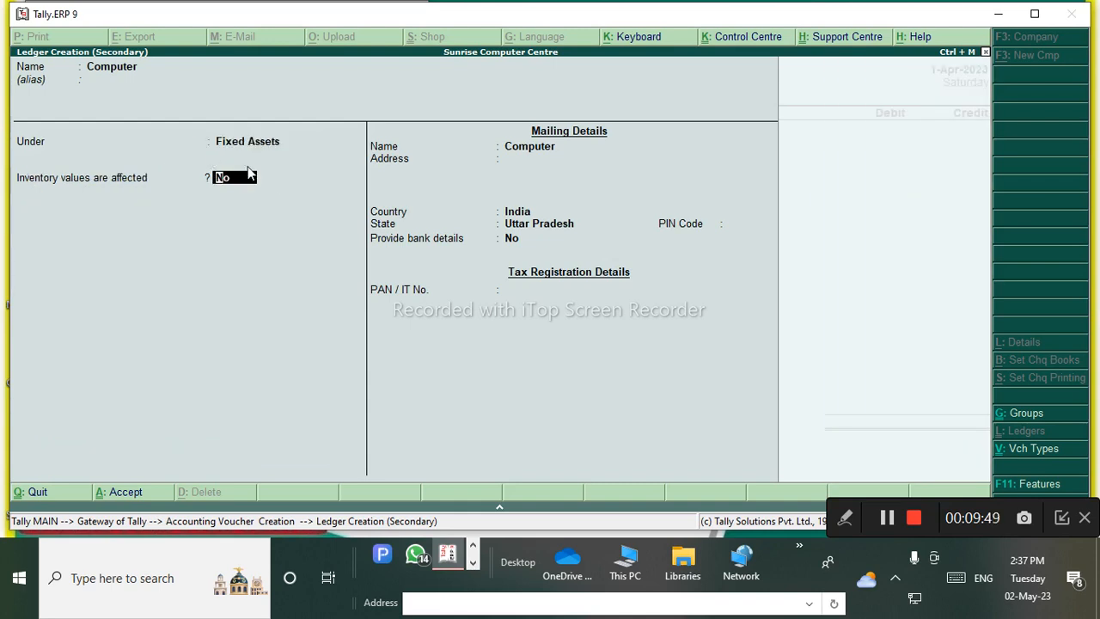
Handwrite 'Fixed' notes over the ledger form with the pen tool, then clear them.
{"action": "left_click", "coordinate": [848, 518]}
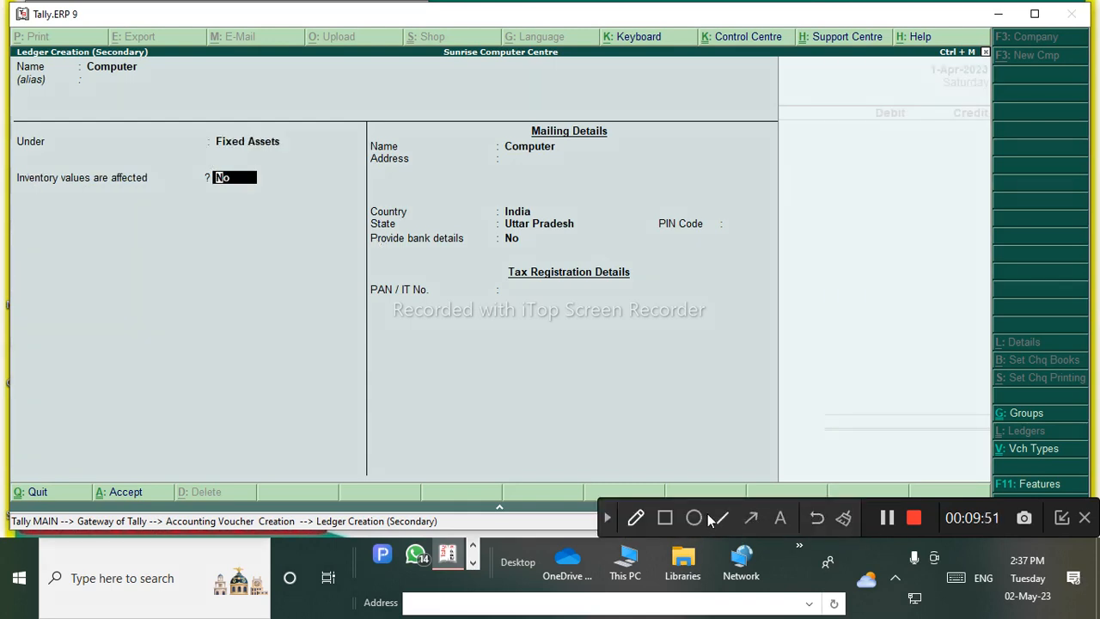
{"action": "left_click", "coordinate": [637, 517]}
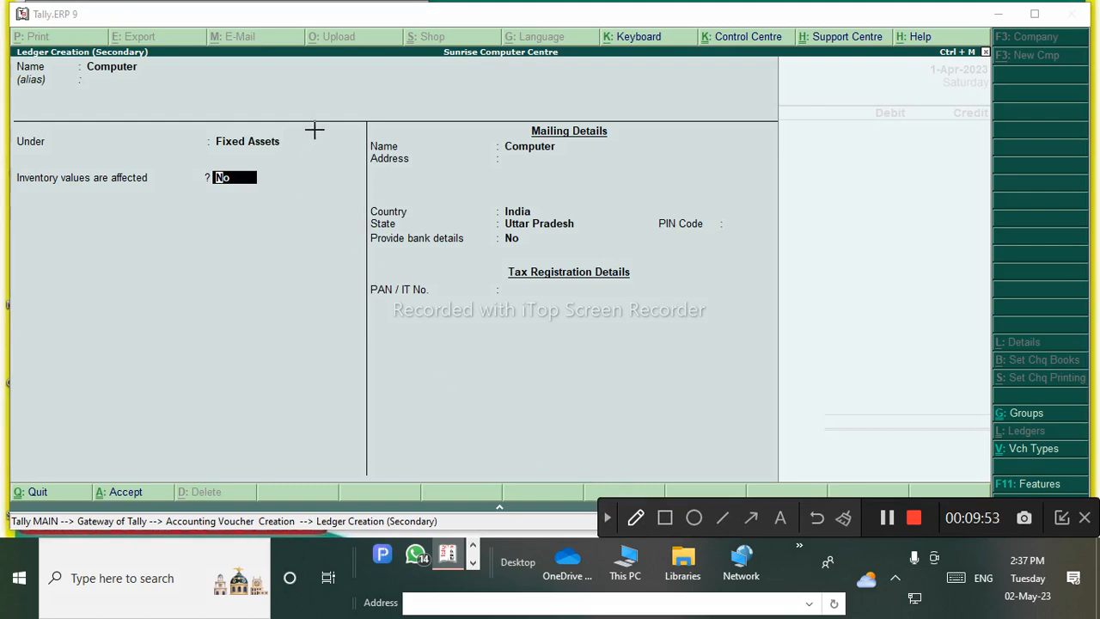
{"action": "left_click_drag", "start_coordinate": [315, 130], "coordinate": [338, 207]}
{"action": "left_click_drag", "start_coordinate": [320, 181], "coordinate": [366, 149]}
{"action": "left_click_drag", "start_coordinate": [362, 116], "coordinate": [390, 197]}
{"action": "left_click_drag", "start_coordinate": [398, 119], "coordinate": [427, 172]}
{"action": "mouse_move", "coordinate": [437, 108]}
{"action": "left_mouse_down"}
{"action": "mouse_move", "coordinate": [511, 123]}
{"action": "mouse_move", "coordinate": [542, 179]}
{"action": "left_mouse_up"}
{"action": "mouse_move", "coordinate": [546, 113]}
{"action": "left_mouse_down"}
{"action": "mouse_move", "coordinate": [570, 155]}
{"action": "mouse_move", "coordinate": [675, 120]}
{"action": "mouse_move", "coordinate": [684, 143]}
{"action": "left_mouse_up"}
{"action": "left_click_drag", "start_coordinate": [241, 143], "coordinate": [991, 112]}
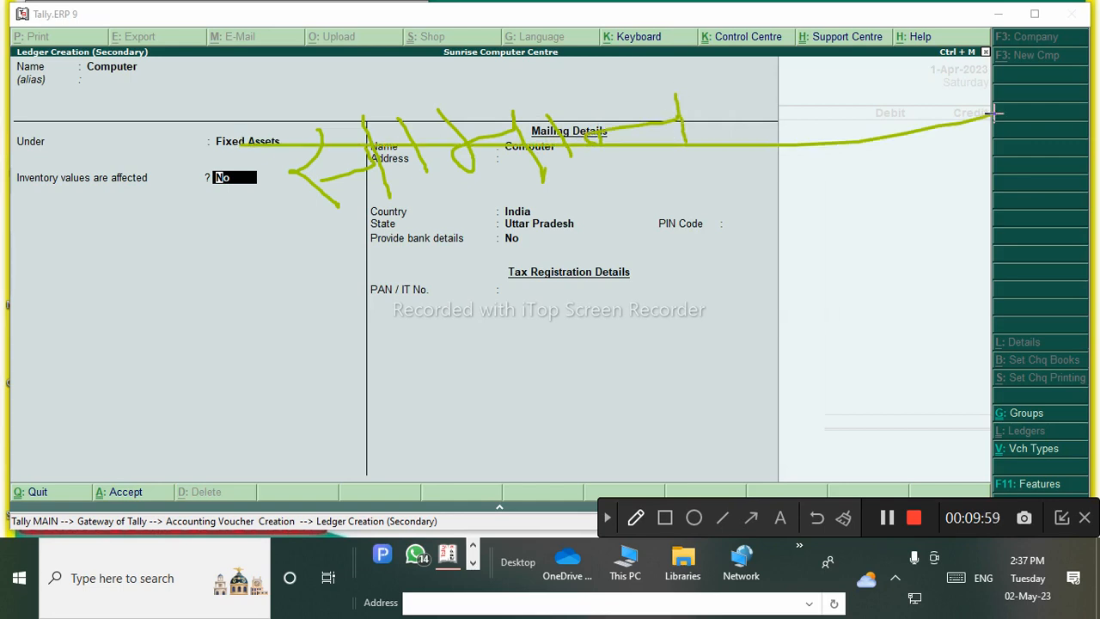
{"action": "mouse_move", "coordinate": [477, 344]}
{"action": "left_mouse_down"}
{"action": "mouse_move", "coordinate": [444, 248]}
{"action": "mouse_move", "coordinate": [477, 233]}
{"action": "left_mouse_up"}
{"action": "mouse_move", "coordinate": [435, 276]}
{"action": "left_mouse_down"}
{"action": "mouse_move", "coordinate": [498, 277]}
{"action": "mouse_move", "coordinate": [522, 293]}
{"action": "left_mouse_up"}
{"action": "mouse_move", "coordinate": [514, 249]}
{"action": "left_mouse_down"}
{"action": "mouse_move", "coordinate": [532, 227]}
{"action": "mouse_move", "coordinate": [602, 284]}
{"action": "left_mouse_up"}
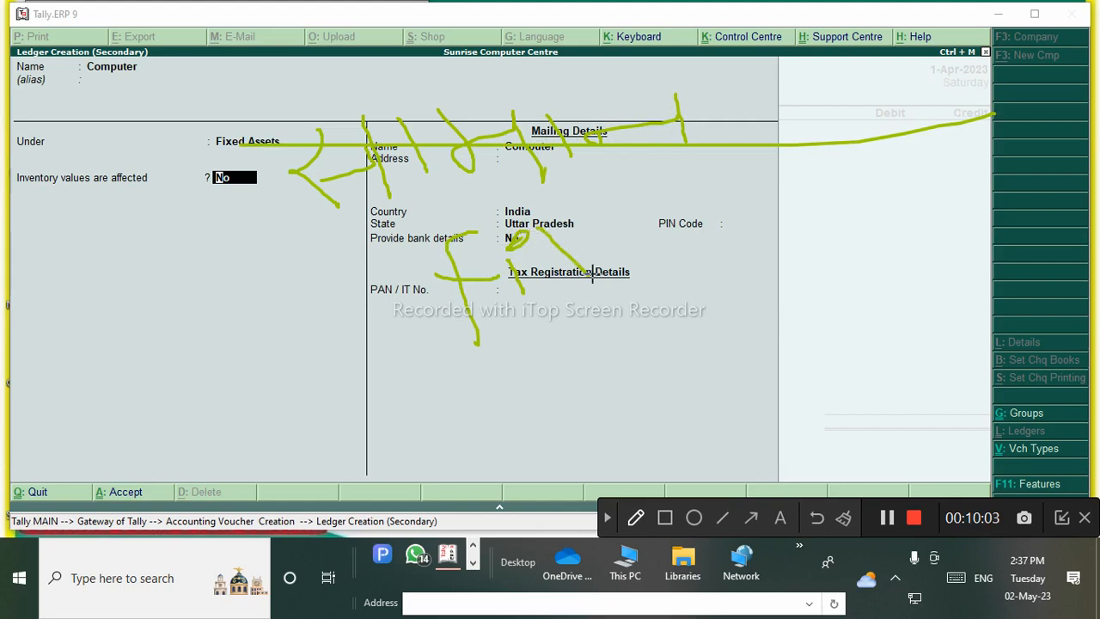
{"action": "left_click_drag", "start_coordinate": [601, 222], "coordinate": [550, 301]}
{"action": "mouse_move", "coordinate": [605, 258]}
{"action": "left_mouse_down"}
{"action": "mouse_move", "coordinate": [684, 255]}
{"action": "mouse_move", "coordinate": [705, 241]}
{"action": "left_mouse_up"}
{"action": "mouse_move", "coordinate": [717, 178]}
{"action": "left_mouse_down"}
{"action": "mouse_move", "coordinate": [739, 258]}
{"action": "mouse_move", "coordinate": [281, 374]}
{"action": "left_mouse_up"}
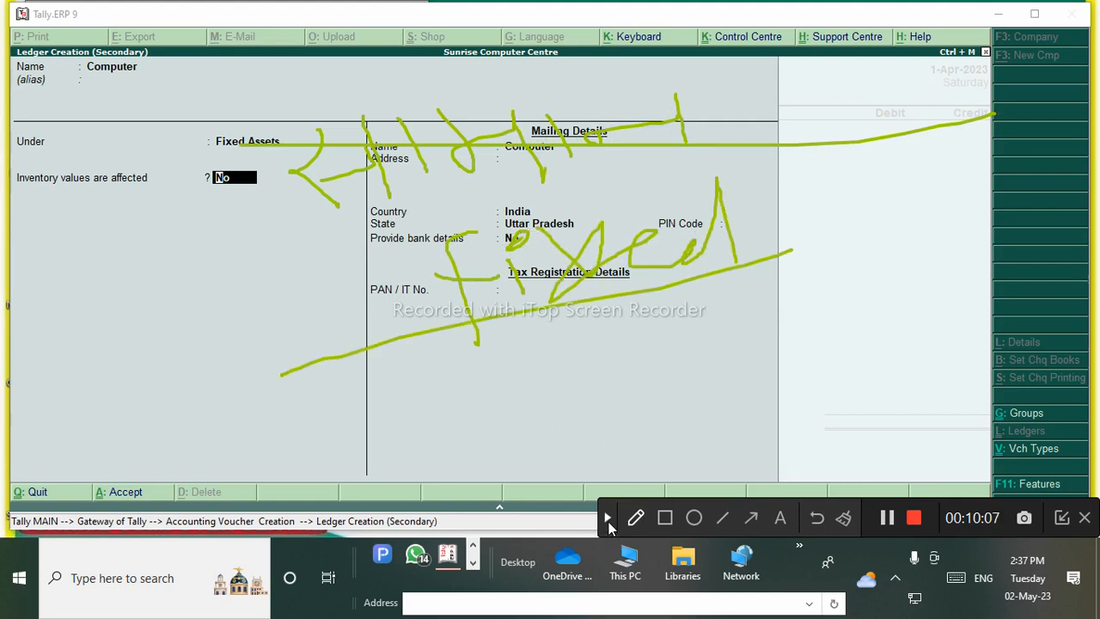
{"action": "left_click", "coordinate": [607, 518]}
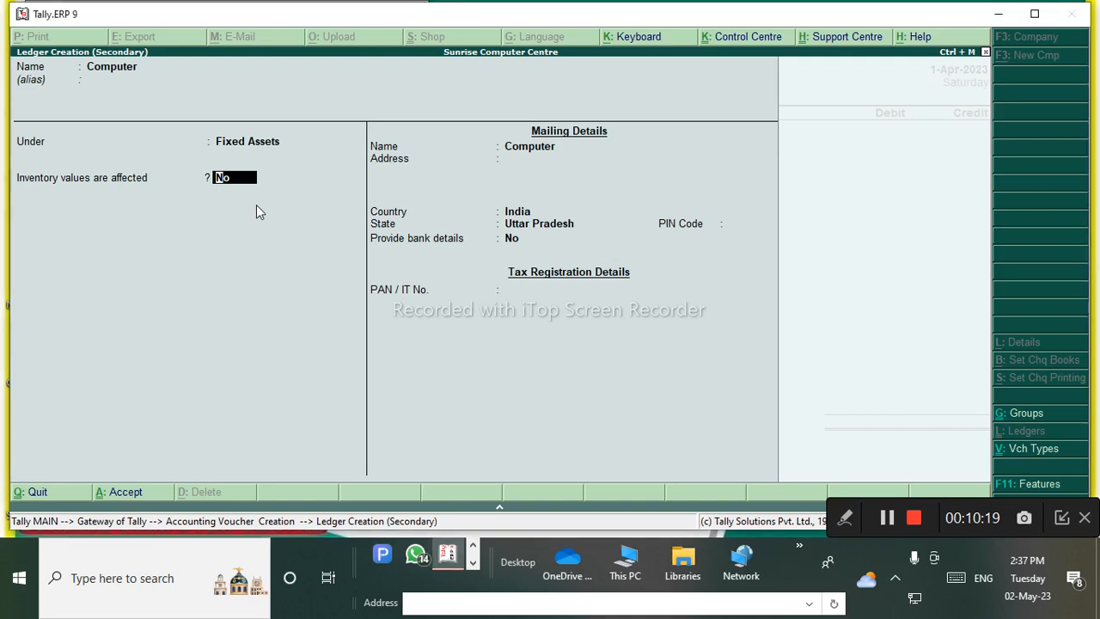
Save the Computer ledger, glance at the notes, and return to Tally.
{"action": "key", "text": "ctrl+a"}
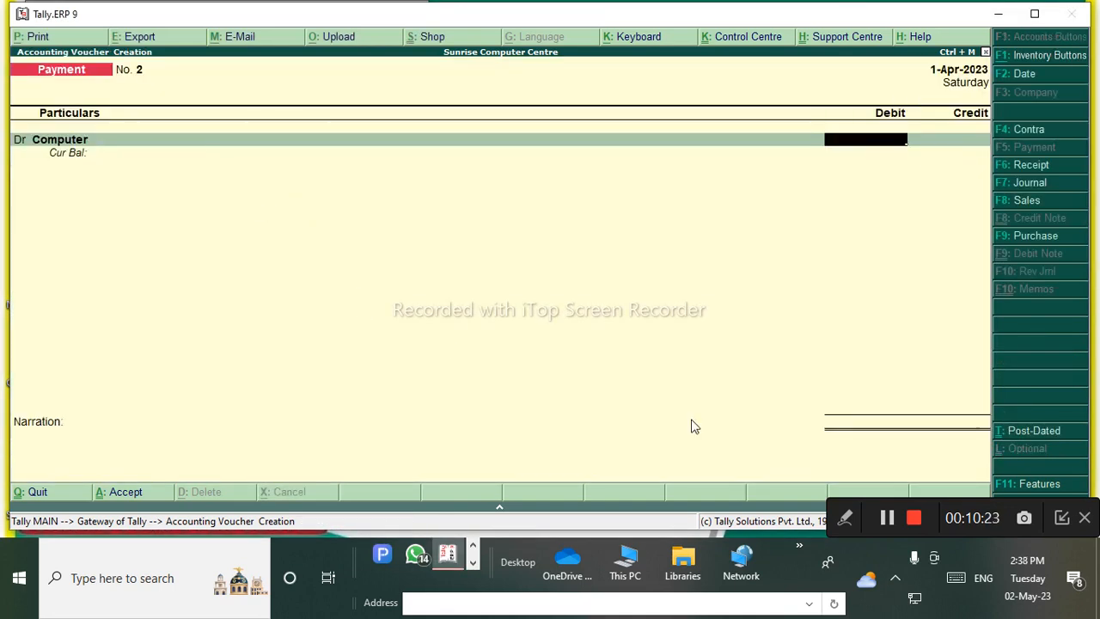
{"action": "left_click", "coordinate": [887, 519]}
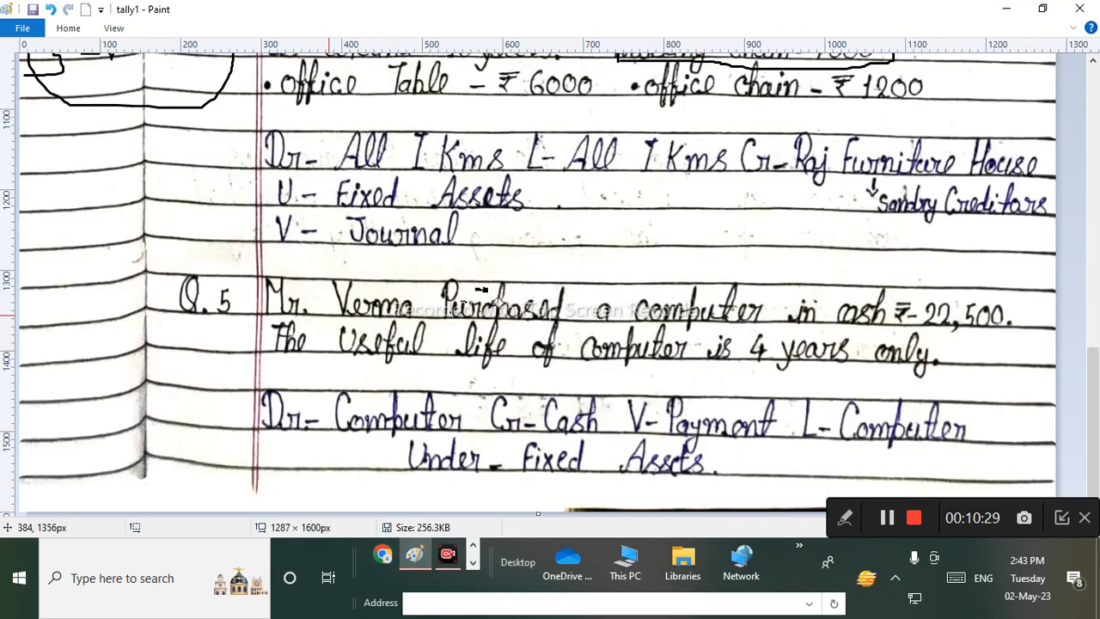
{"action": "left_click", "coordinate": [475, 548]}
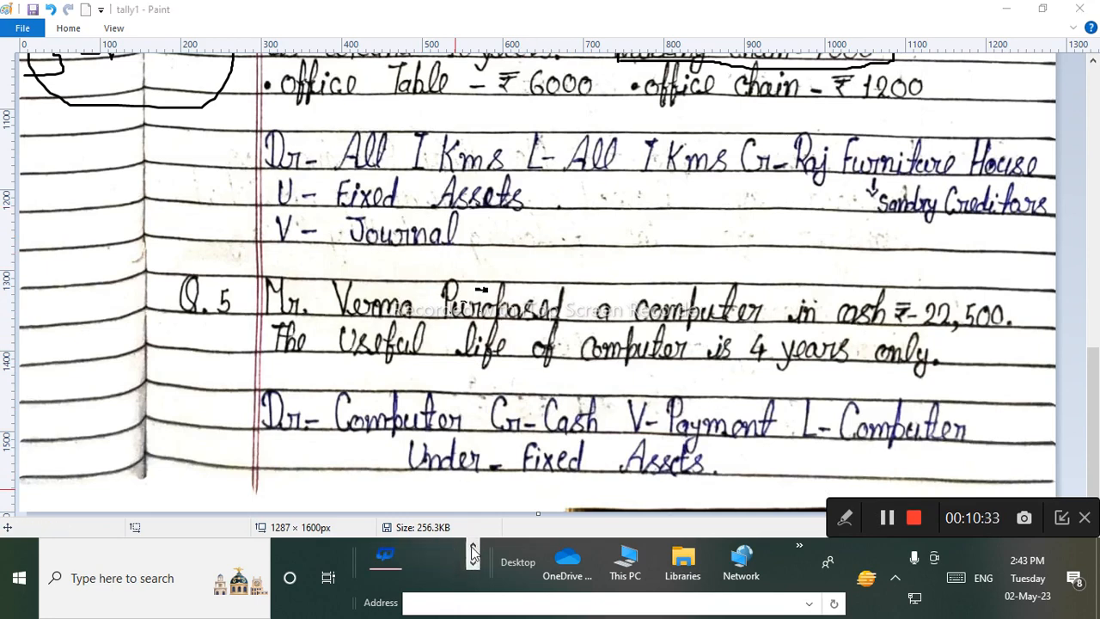
{"action": "left_click", "coordinate": [474, 547]}
{"action": "left_click", "coordinate": [450, 556]}
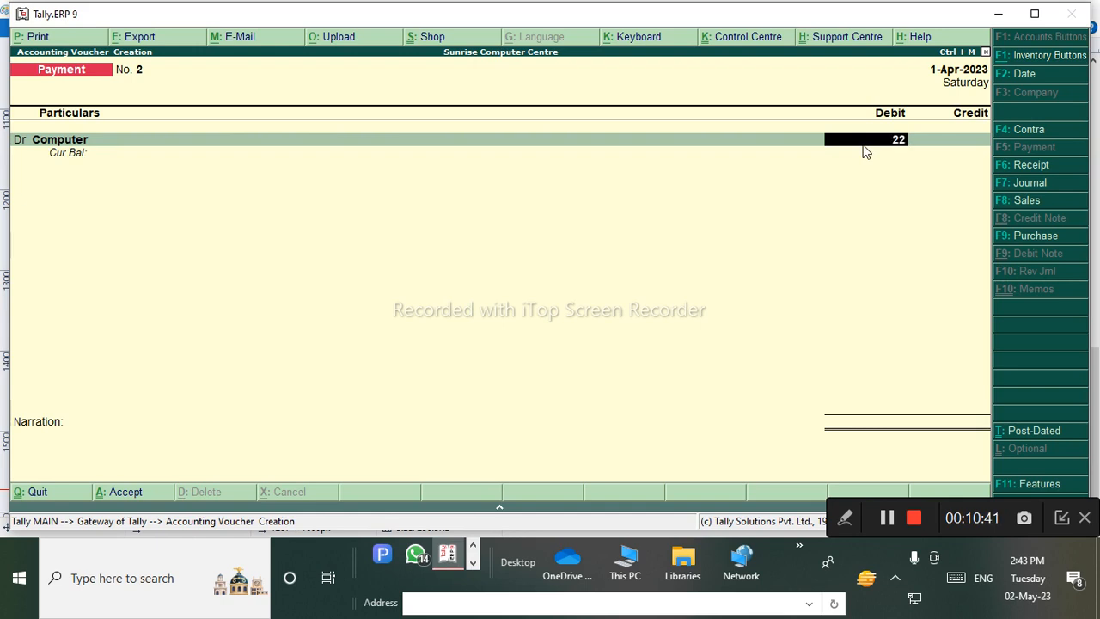
Debit Computer 22,500.00 and credit Cash 22,500.00.
{"action": "type", "text": "00"}
{"action": "key", "text": "Return"}
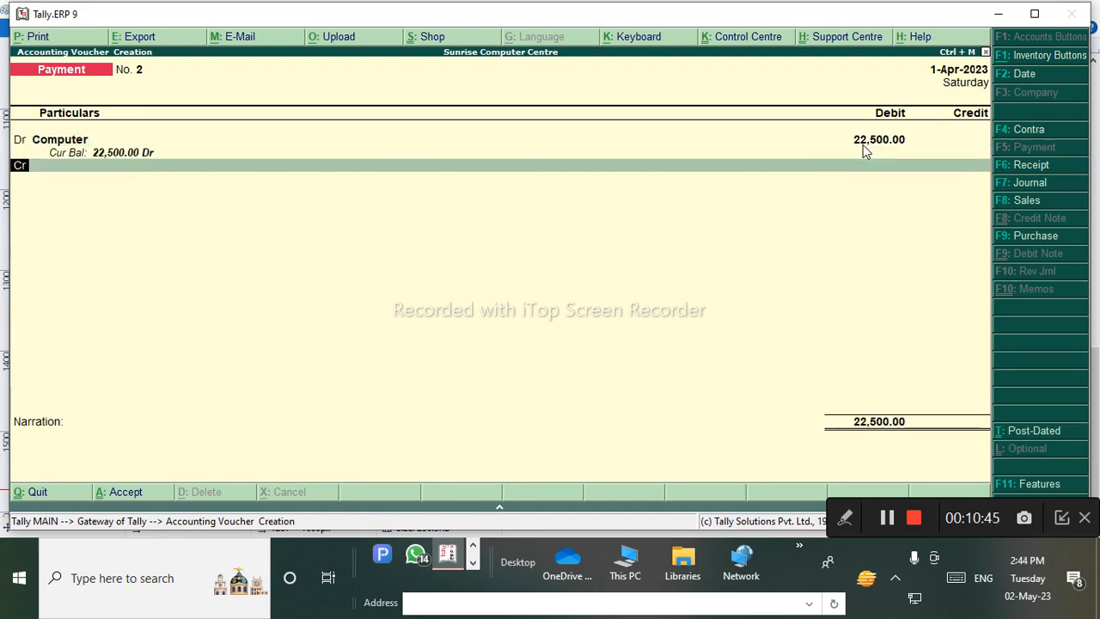
{"action": "key", "text": "Return"}
{"action": "key", "text": "Return"}
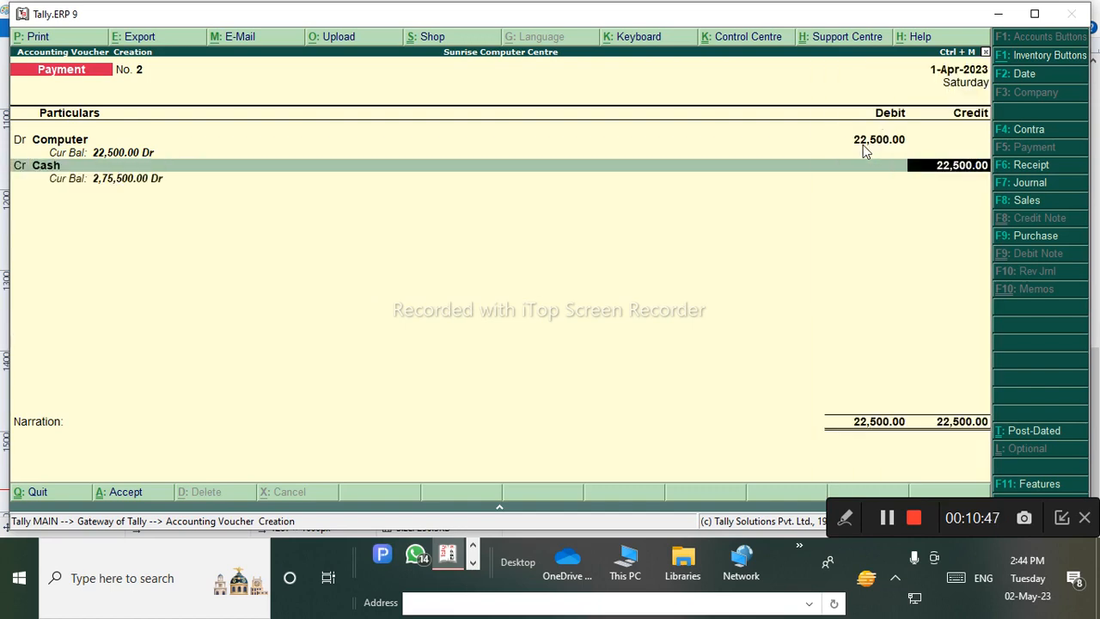
{"action": "key", "text": "Return"}
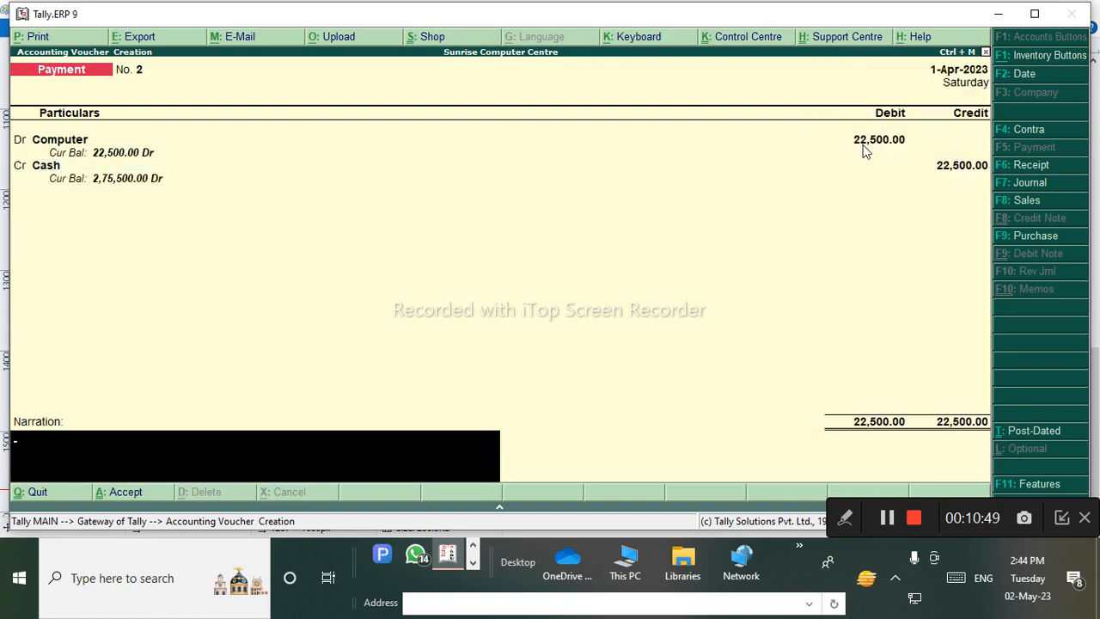
{"action": "key", "text": "Return"}
{"action": "key", "text": "Return"}
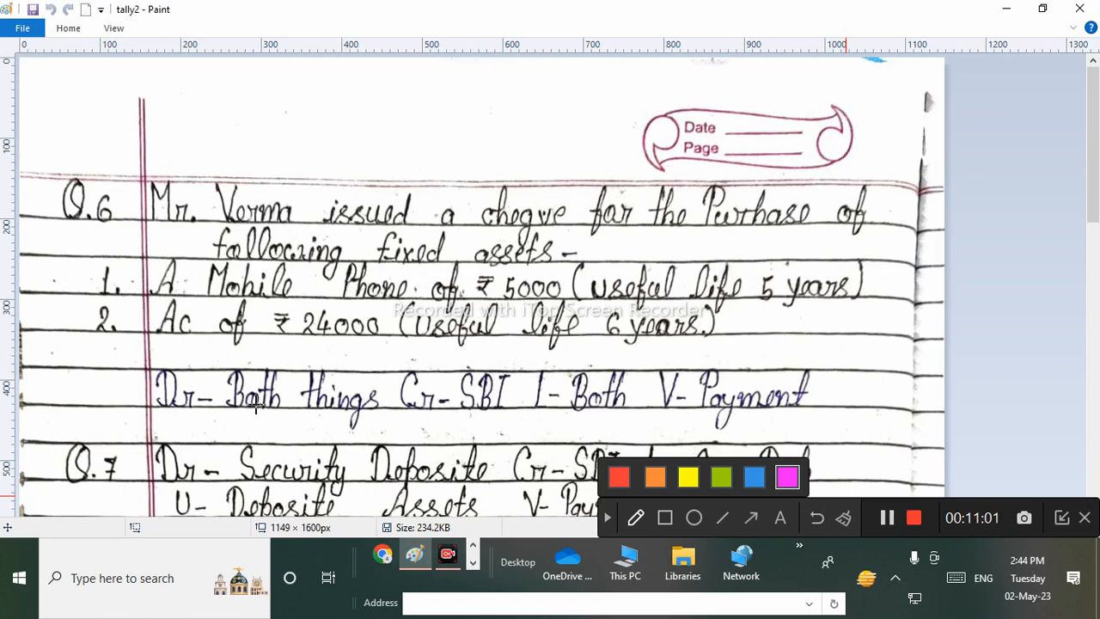
Mark up Q.6's cheque, payment voucher and Cr notes, then clear the marks.
{"action": "mouse_move", "coordinate": [154, 225]}
{"action": "left_mouse_down"}
{"action": "mouse_move", "coordinate": [508, 249]}
{"action": "mouse_move", "coordinate": [563, 241]}
{"action": "mouse_move", "coordinate": [565, 172]}
{"action": "mouse_move", "coordinate": [235, 155]}
{"action": "mouse_move", "coordinate": [137, 195]}
{"action": "mouse_move", "coordinate": [153, 231]}
{"action": "mouse_move", "coordinate": [178, 227]}
{"action": "left_mouse_up"}
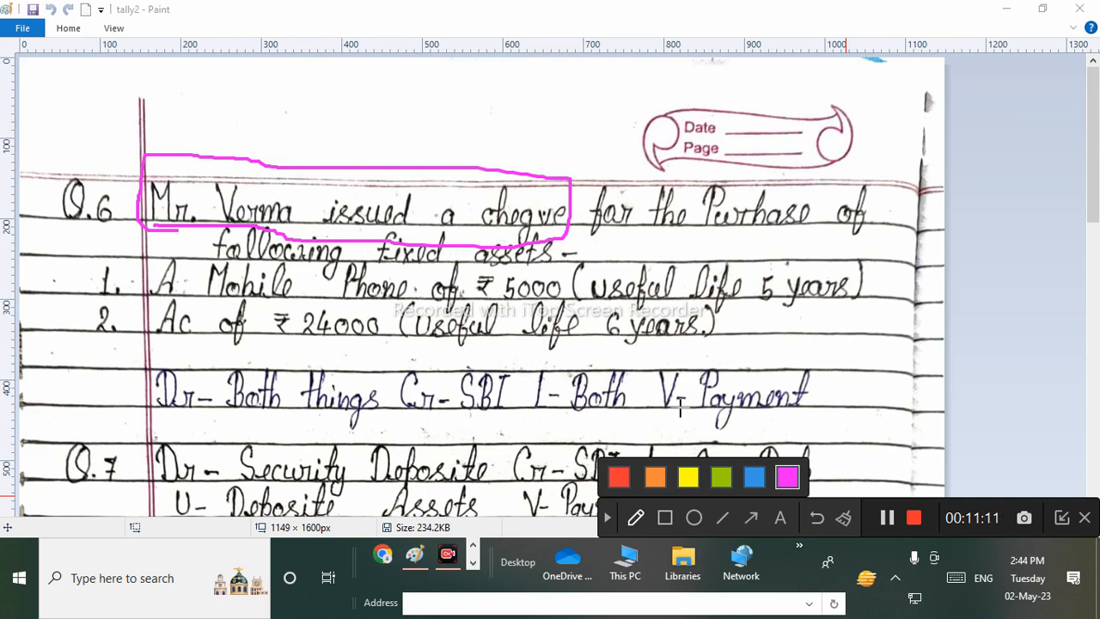
{"action": "mouse_move", "coordinate": [834, 352]}
{"action": "left_mouse_down"}
{"action": "mouse_move", "coordinate": [657, 359]}
{"action": "mouse_move", "coordinate": [655, 419]}
{"action": "mouse_move", "coordinate": [859, 331]}
{"action": "left_mouse_up"}
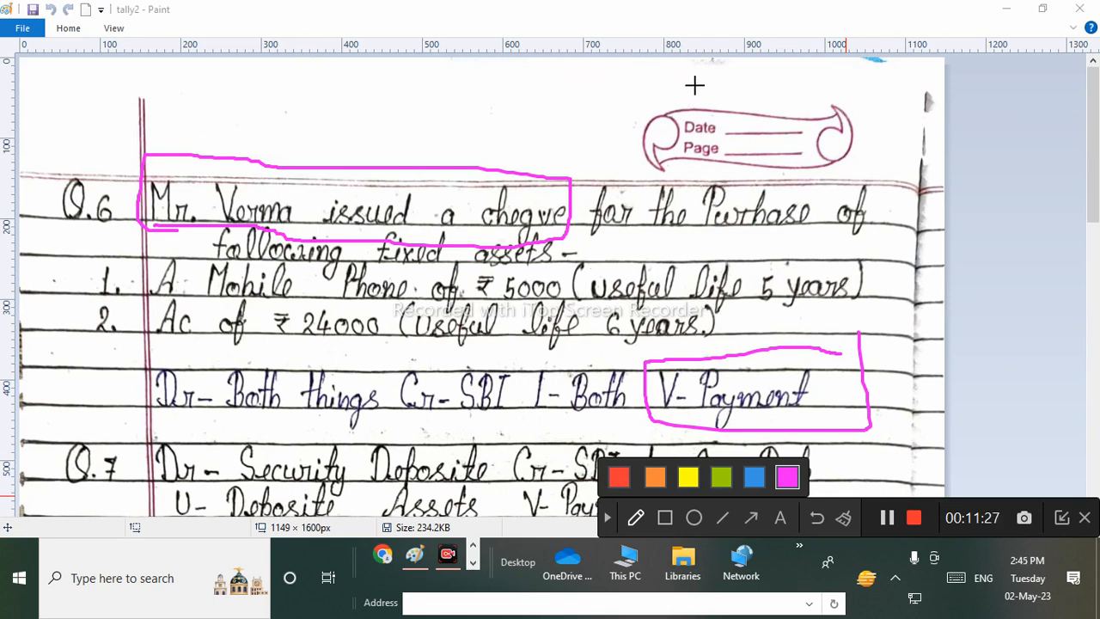
{"action": "mouse_move", "coordinate": [722, 78]}
{"action": "left_mouse_down"}
{"action": "mouse_move", "coordinate": [727, 66]}
{"action": "mouse_move", "coordinate": [730, 78]}
{"action": "left_mouse_up"}
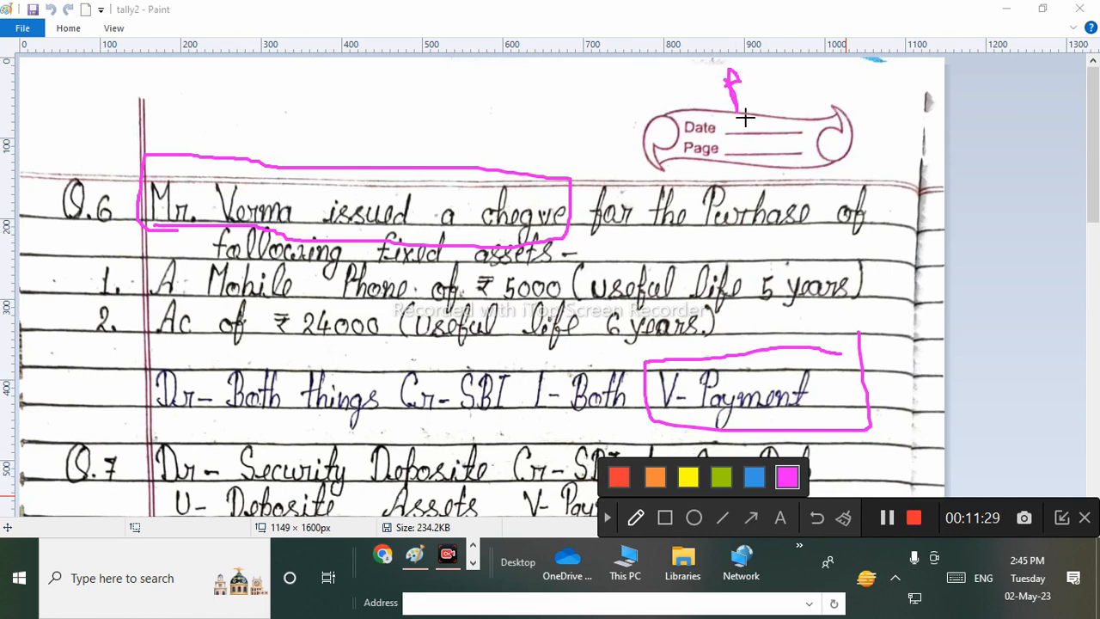
{"action": "left_click_drag", "start_coordinate": [745, 118], "coordinate": [689, 202]}
{"action": "left_click_drag", "start_coordinate": [737, 115], "coordinate": [828, 168]}
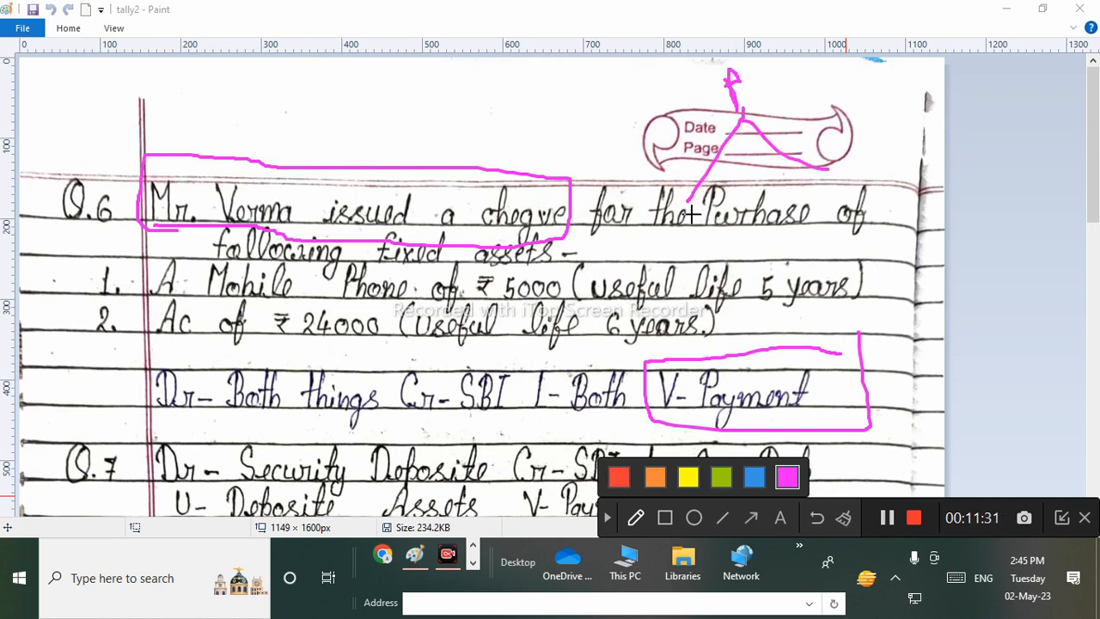
{"action": "mouse_move", "coordinate": [703, 207]}
{"action": "left_mouse_down"}
{"action": "mouse_move", "coordinate": [679, 225]}
{"action": "mouse_move", "coordinate": [709, 243]}
{"action": "left_mouse_up"}
{"action": "mouse_move", "coordinate": [844, 178]}
{"action": "left_mouse_down"}
{"action": "mouse_move", "coordinate": [838, 217]}
{"action": "mouse_move", "coordinate": [874, 202]}
{"action": "left_mouse_up"}
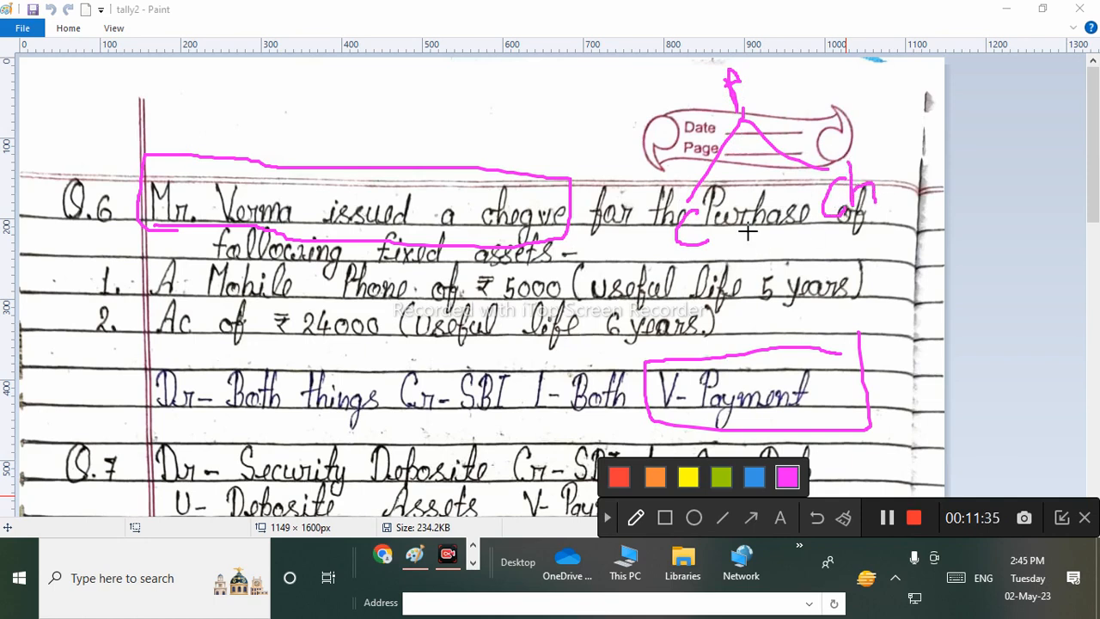
{"action": "mouse_move", "coordinate": [732, 201]}
{"action": "left_mouse_down"}
{"action": "mouse_move", "coordinate": [706, 194]}
{"action": "mouse_move", "coordinate": [687, 256]}
{"action": "mouse_move", "coordinate": [728, 200]}
{"action": "left_mouse_up"}
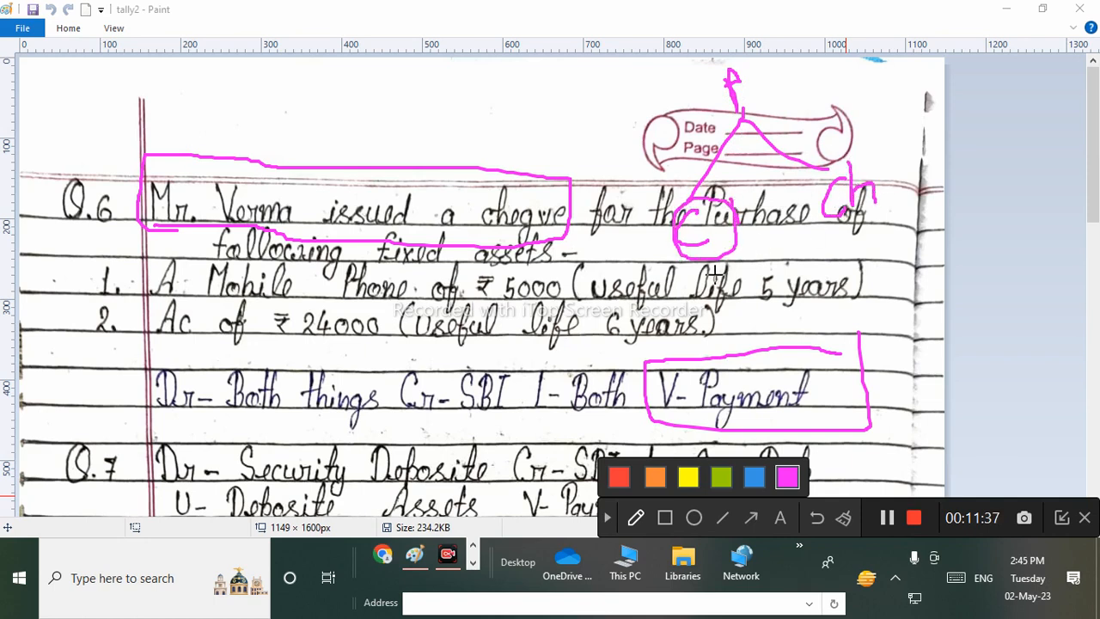
{"action": "mouse_move", "coordinate": [710, 251]}
{"action": "left_mouse_down"}
{"action": "mouse_move", "coordinate": [713, 297]}
{"action": "mouse_move", "coordinate": [731, 266]}
{"action": "left_mouse_up"}
{"action": "left_click_drag", "start_coordinate": [862, 210], "coordinate": [867, 257]}
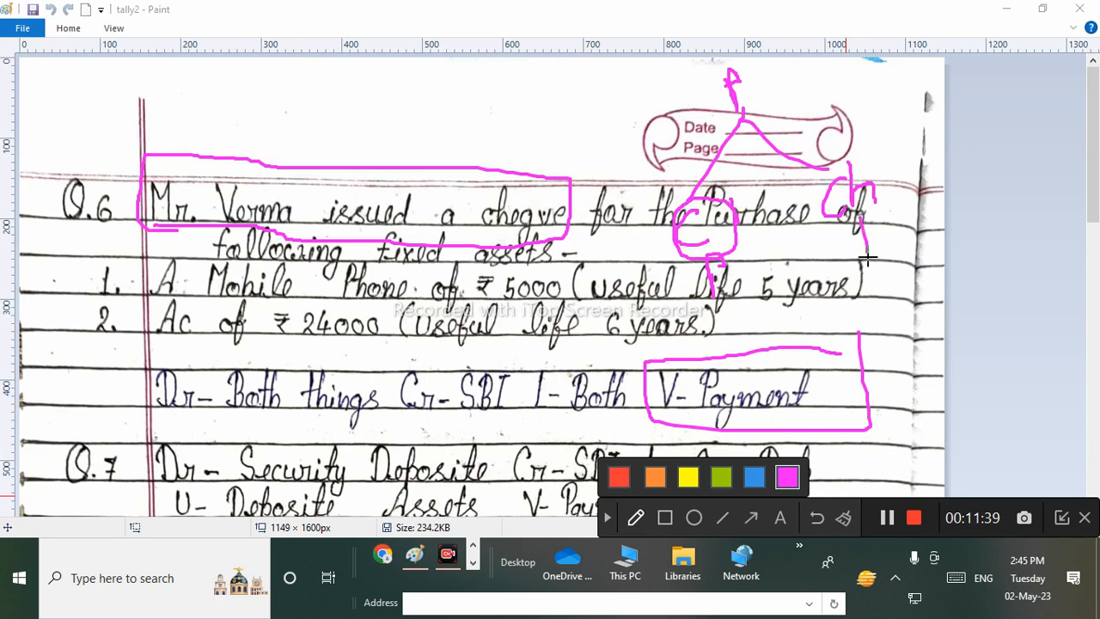
{"action": "mouse_move", "coordinate": [726, 160]}
{"action": "left_mouse_down"}
{"action": "mouse_move", "coordinate": [657, 198]}
{"action": "mouse_move", "coordinate": [727, 292]}
{"action": "mouse_move", "coordinate": [749, 195]}
{"action": "mouse_move", "coordinate": [685, 176]}
{"action": "left_mouse_up"}
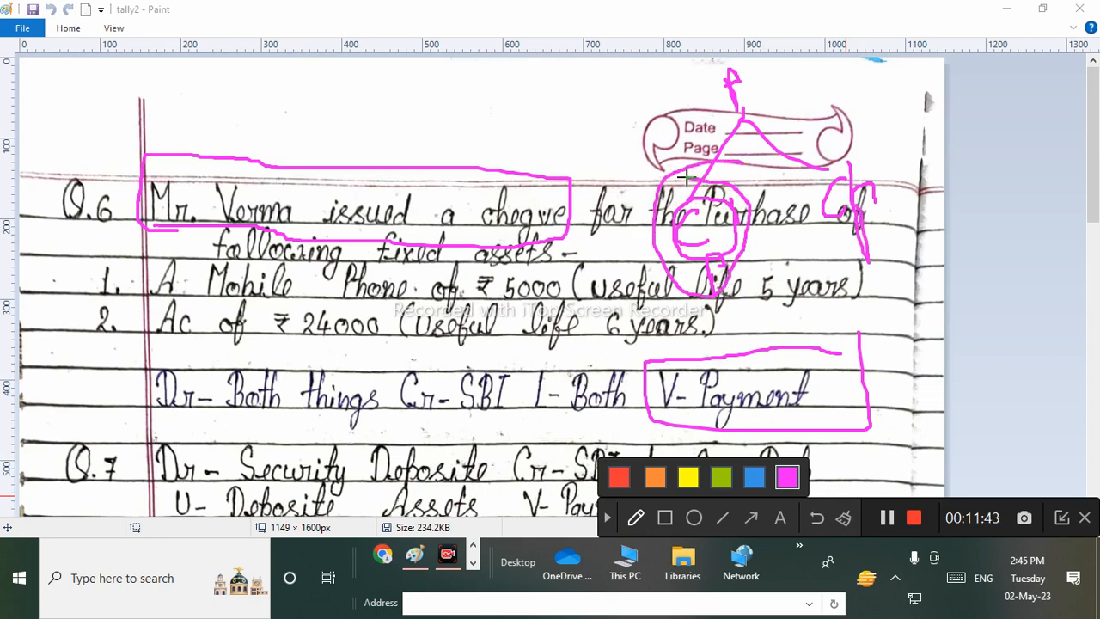
{"action": "mouse_move", "coordinate": [612, 159]}
{"action": "left_mouse_down"}
{"action": "mouse_move", "coordinate": [614, 187]}
{"action": "mouse_move", "coordinate": [628, 196]}
{"action": "mouse_move", "coordinate": [655, 174]}
{"action": "mouse_move", "coordinate": [630, 138]}
{"action": "mouse_move", "coordinate": [644, 289]}
{"action": "mouse_move", "coordinate": [779, 206]}
{"action": "mouse_move", "coordinate": [682, 161]}
{"action": "left_mouse_up"}
{"action": "mouse_move", "coordinate": [862, 112]}
{"action": "left_mouse_down"}
{"action": "mouse_move", "coordinate": [846, 137]}
{"action": "mouse_move", "coordinate": [864, 147]}
{"action": "mouse_move", "coordinate": [870, 128]}
{"action": "mouse_move", "coordinate": [890, 154]}
{"action": "left_mouse_up"}
{"action": "mouse_move", "coordinate": [882, 208]}
{"action": "left_mouse_down"}
{"action": "mouse_move", "coordinate": [912, 258]}
{"action": "mouse_move", "coordinate": [904, 251]}
{"action": "mouse_move", "coordinate": [918, 233]}
{"action": "left_mouse_up"}
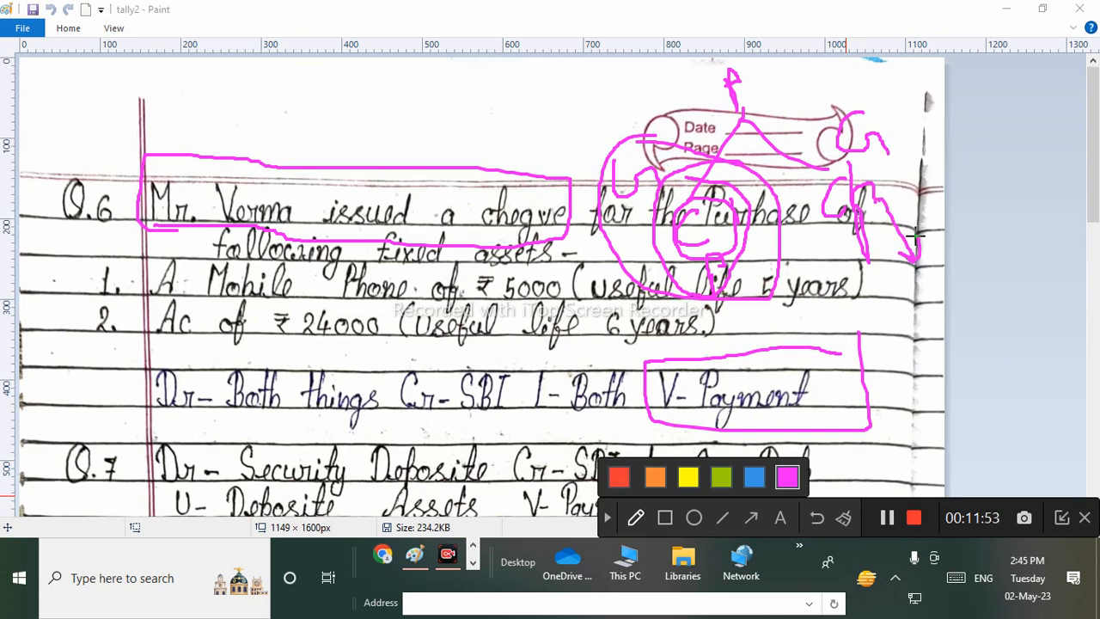
{"action": "mouse_move", "coordinate": [882, 262]}
{"action": "left_mouse_down"}
{"action": "mouse_move", "coordinate": [883, 284]}
{"action": "mouse_move", "coordinate": [916, 284]}
{"action": "mouse_move", "coordinate": [912, 241]}
{"action": "mouse_move", "coordinate": [943, 258]}
{"action": "mouse_move", "coordinate": [935, 223]}
{"action": "mouse_move", "coordinate": [959, 206]}
{"action": "mouse_move", "coordinate": [963, 243]}
{"action": "mouse_move", "coordinate": [928, 176]}
{"action": "mouse_move", "coordinate": [1002, 309]}
{"action": "mouse_move", "coordinate": [945, 191]}
{"action": "left_mouse_up"}
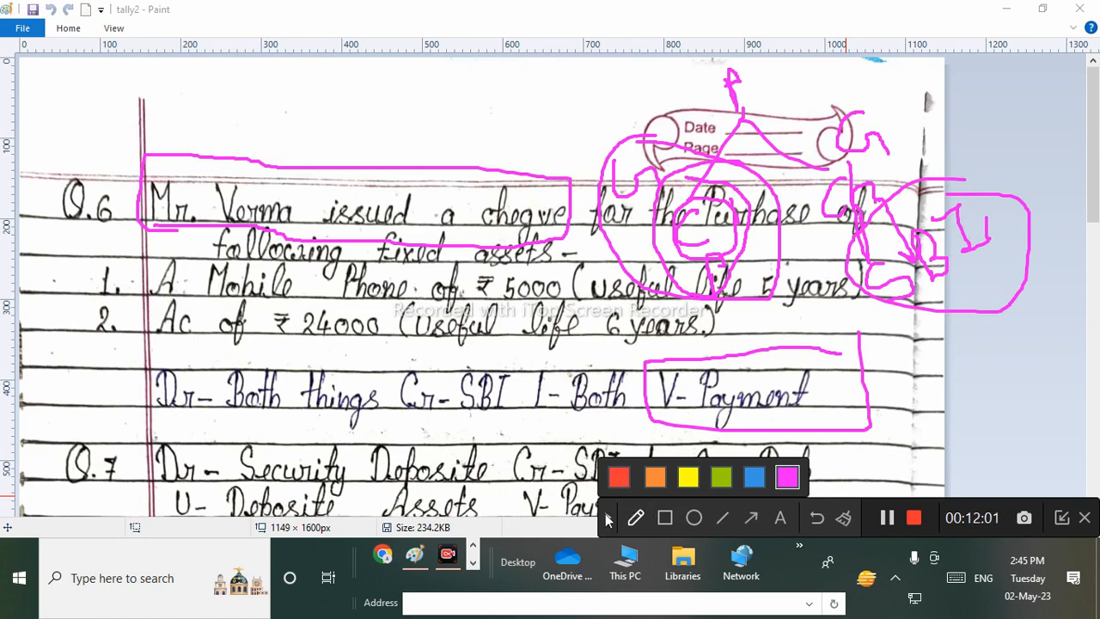
{"action": "left_click", "coordinate": [606, 519]}
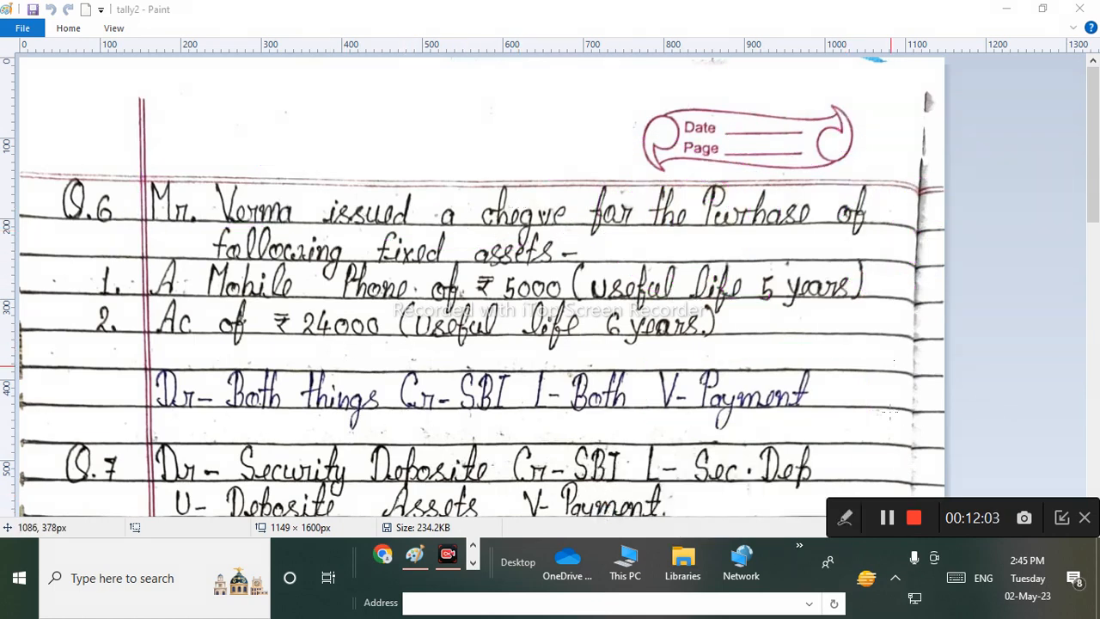
Underline the mobile phone and fixed asset items in orange, then clear them.
{"action": "left_click", "coordinate": [844, 517]}
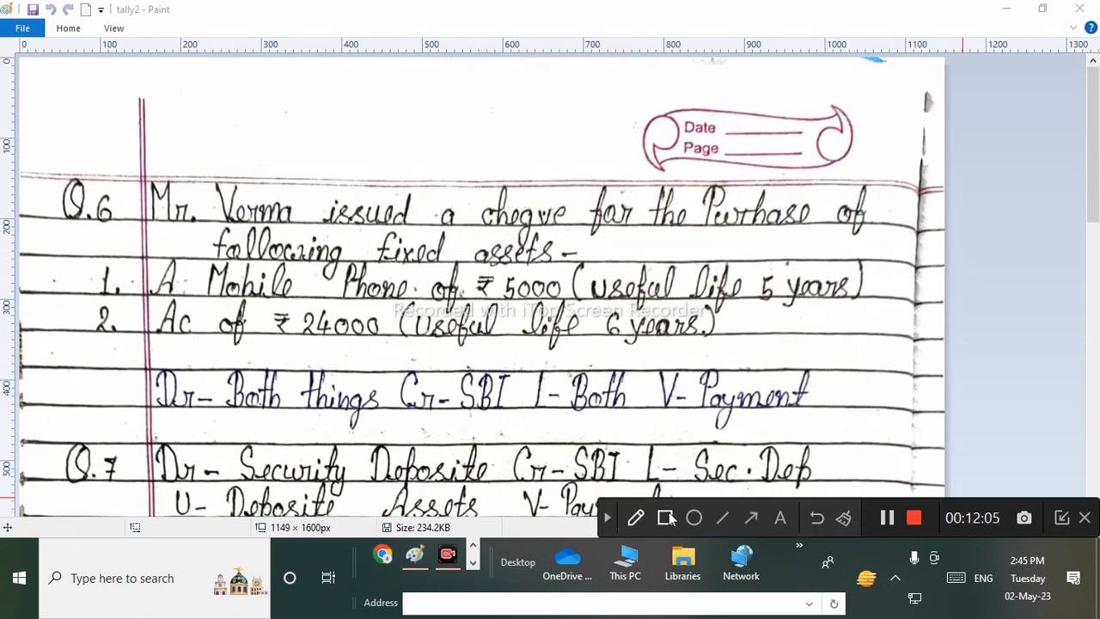
{"action": "left_click", "coordinate": [636, 517]}
{"action": "left_click", "coordinate": [661, 477]}
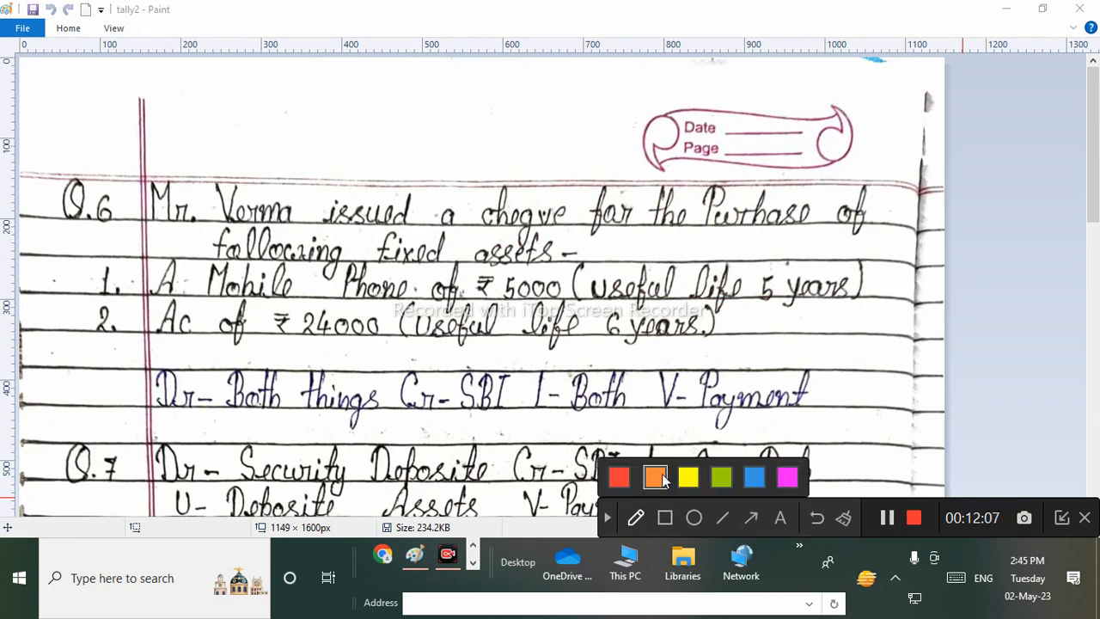
{"action": "mouse_move", "coordinate": [344, 294]}
{"action": "left_mouse_down"}
{"action": "mouse_move", "coordinate": [413, 307]}
{"action": "mouse_move", "coordinate": [885, 295]}
{"action": "left_mouse_up"}
{"action": "left_click_drag", "start_coordinate": [169, 353], "coordinate": [730, 337]}
{"action": "left_click", "coordinate": [607, 517]}
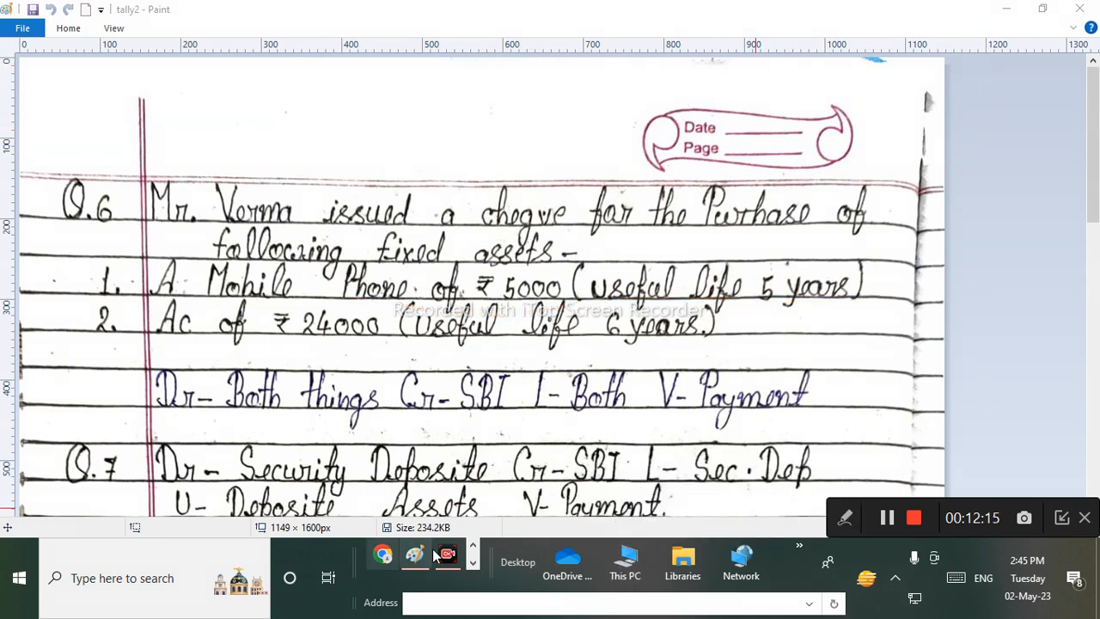
Bring the Tally.ERP 9 window back to the front.
{"action": "left_click", "coordinate": [473, 563]}
{"action": "left_click", "coordinate": [473, 562]}
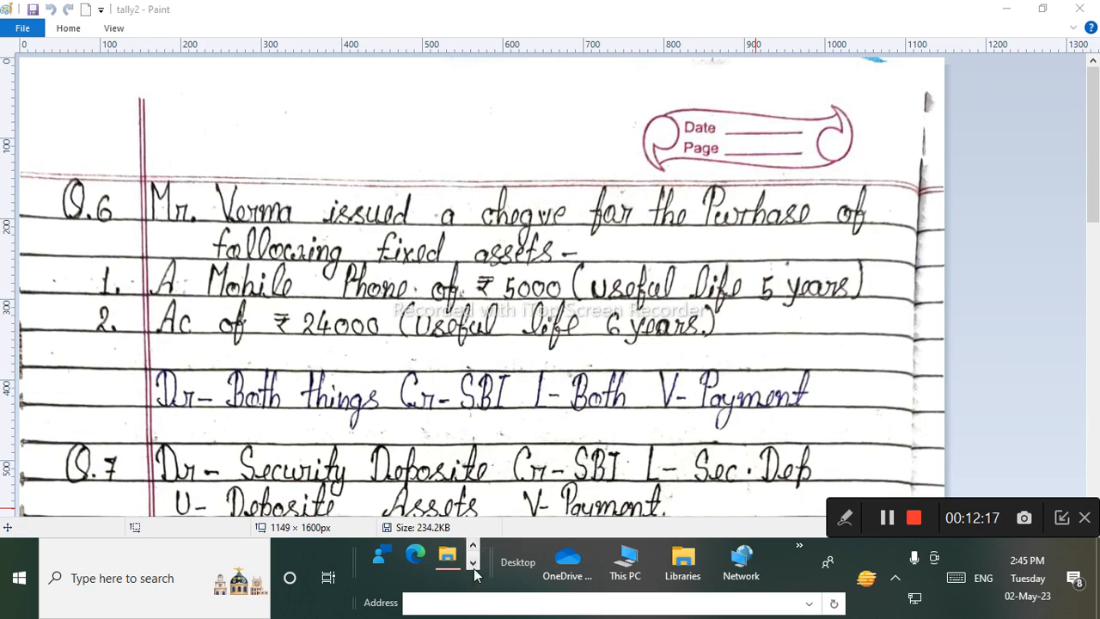
{"action": "left_click", "coordinate": [474, 566]}
{"action": "left_click", "coordinate": [474, 566]}
{"action": "left_click", "coordinate": [474, 566]}
{"action": "left_click", "coordinate": [474, 546]}
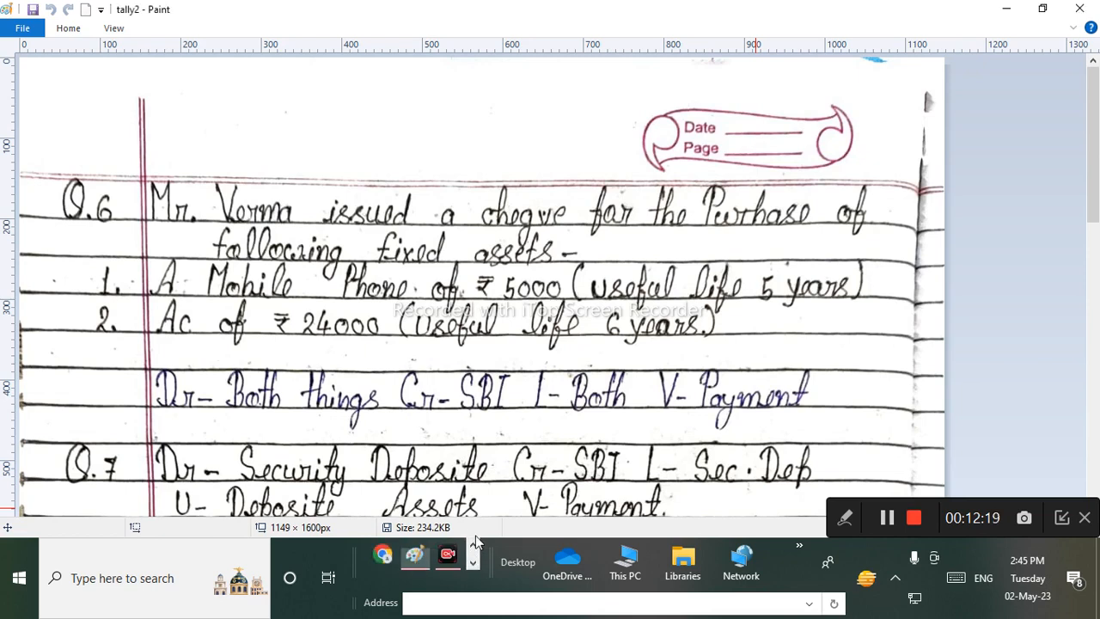
{"action": "left_click", "coordinate": [474, 544]}
{"action": "left_click", "coordinate": [458, 560]}
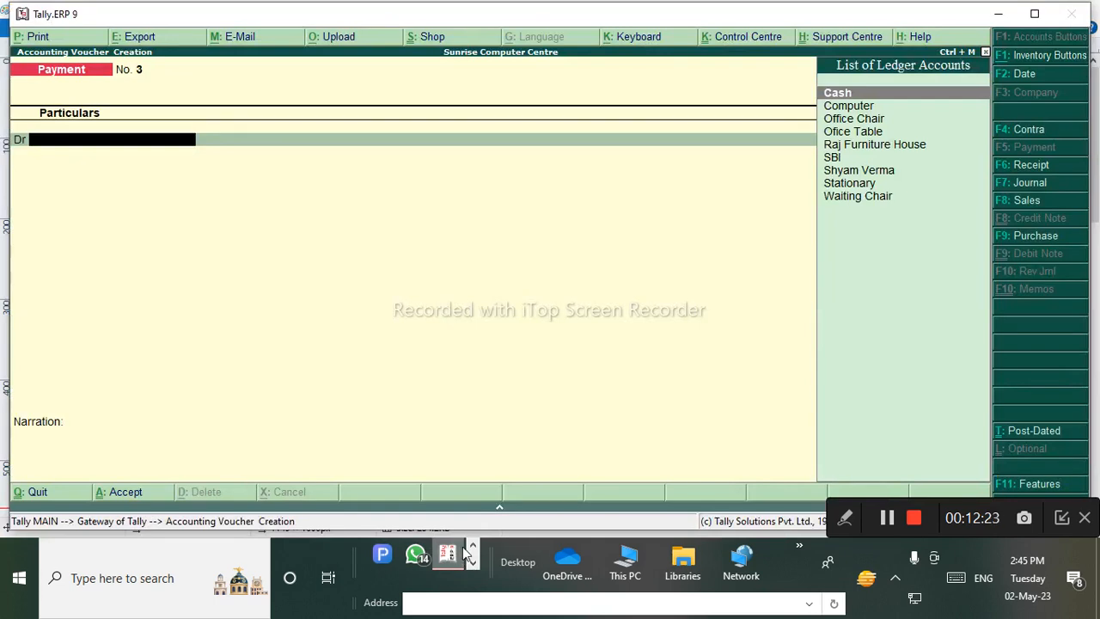
Create a Mobile Phone ledger under Fixed Assets, correcting the misspelt name.
{"action": "key", "text": "alt+c"}
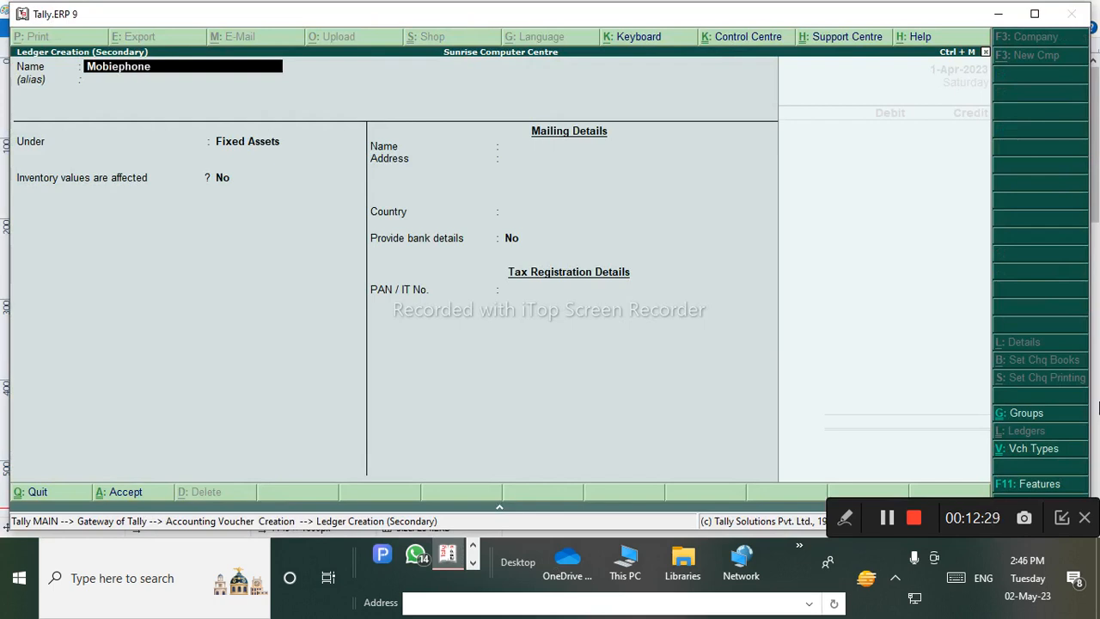
{"action": "key", "text": "Return"}
{"action": "key", "text": "Return"}
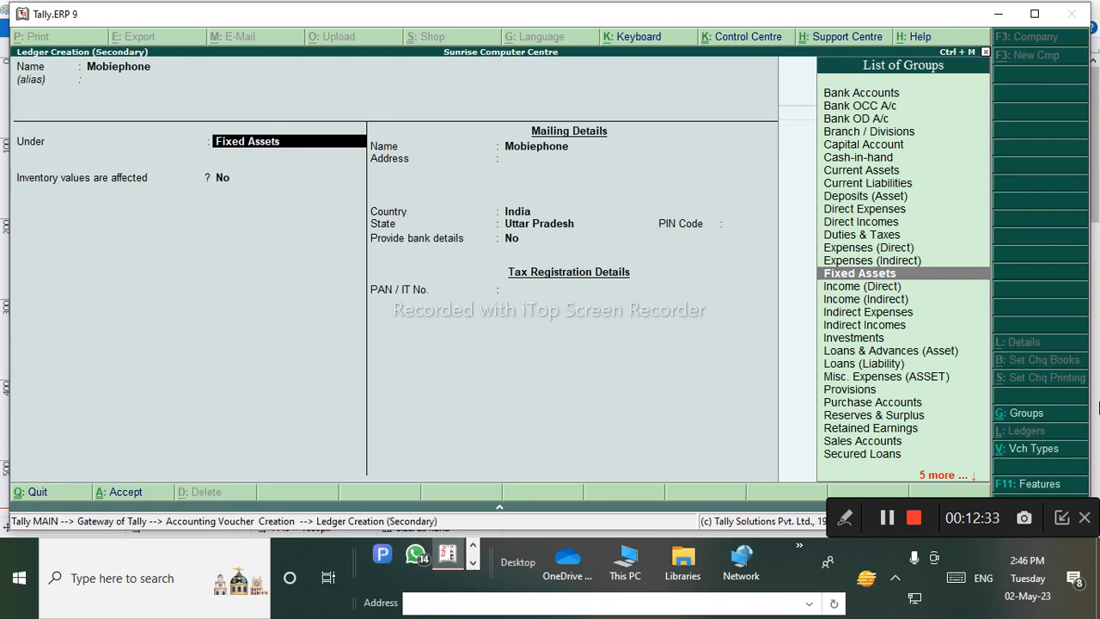
{"action": "key", "text": "BackSpace"}
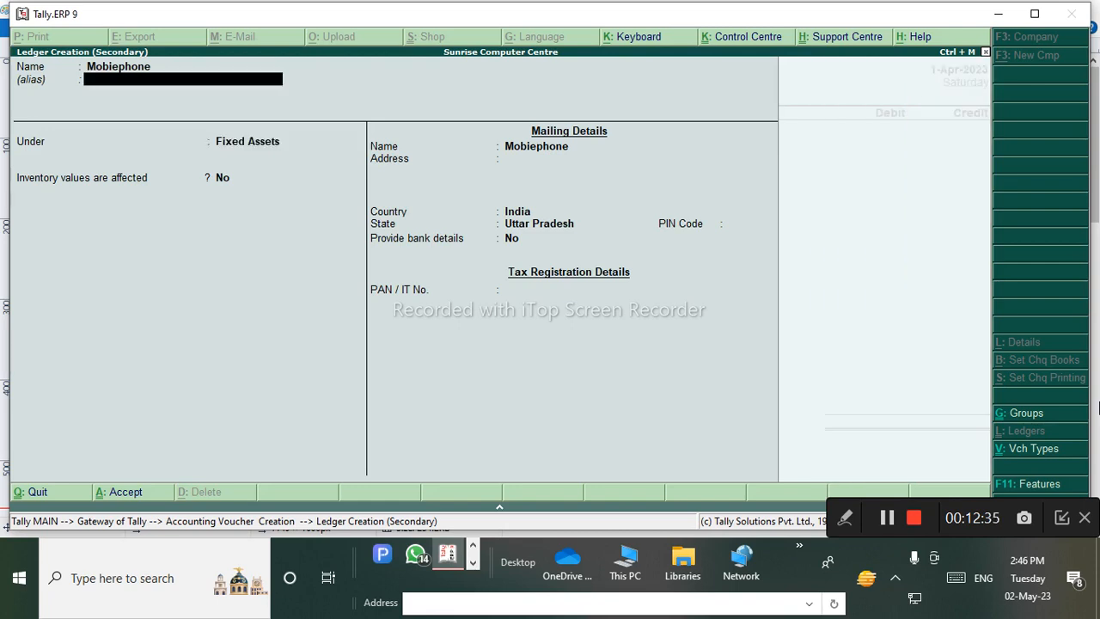
{"action": "key", "text": "BackSpace"}
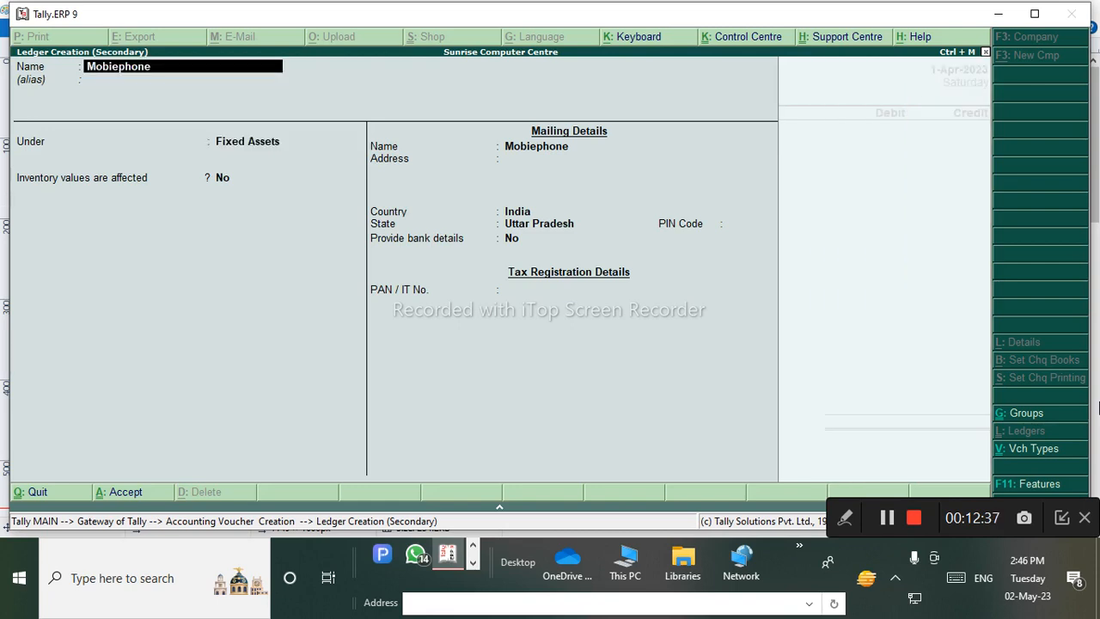
{"action": "key", "text": "BackSpace"}
{"action": "type", "text": "Mo"}
{"action": "key", "text": "Return"}
{"action": "key", "text": "Return"}
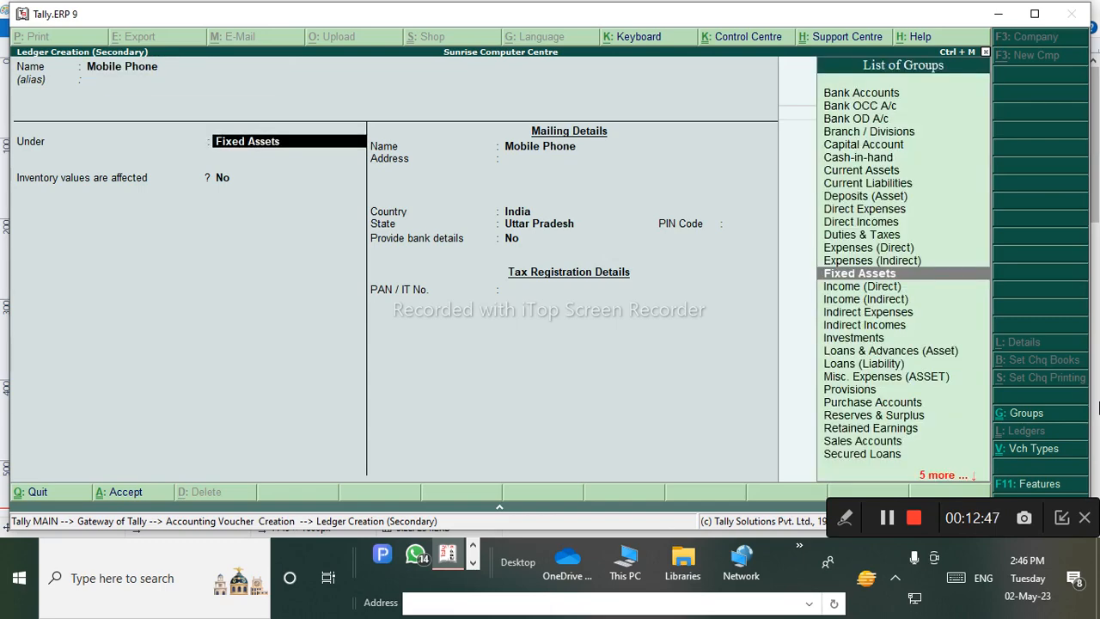
{"action": "key", "text": "ctrl+a"}
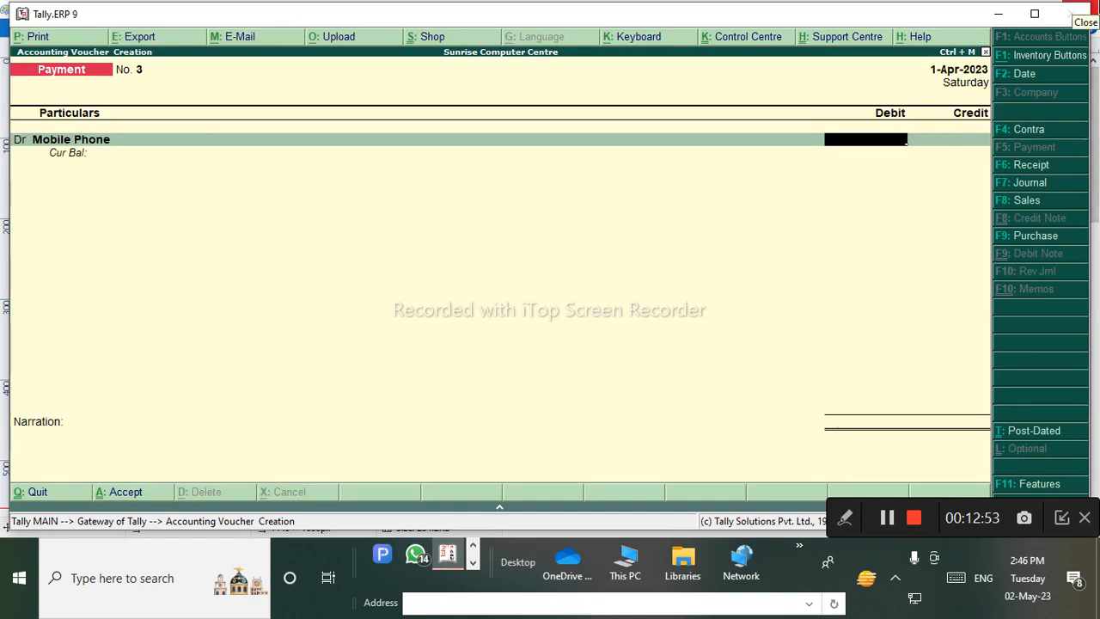
Debit Mobile Phone 5,000.00 and keep the next line as a debit.
{"action": "type", "text": "5000"}
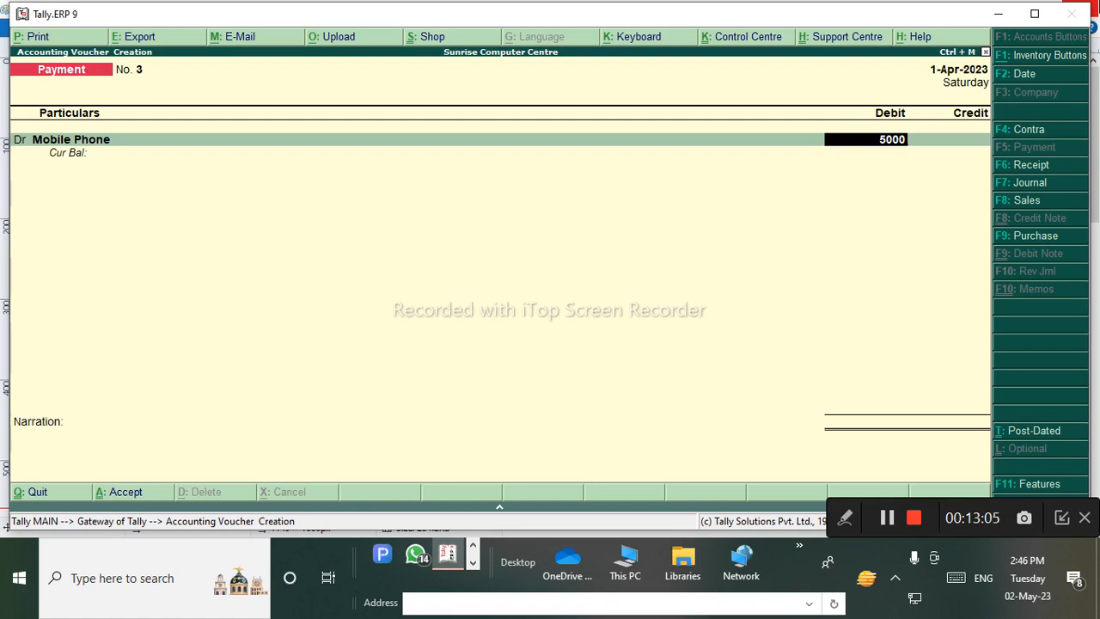
{"action": "key", "text": "Return"}
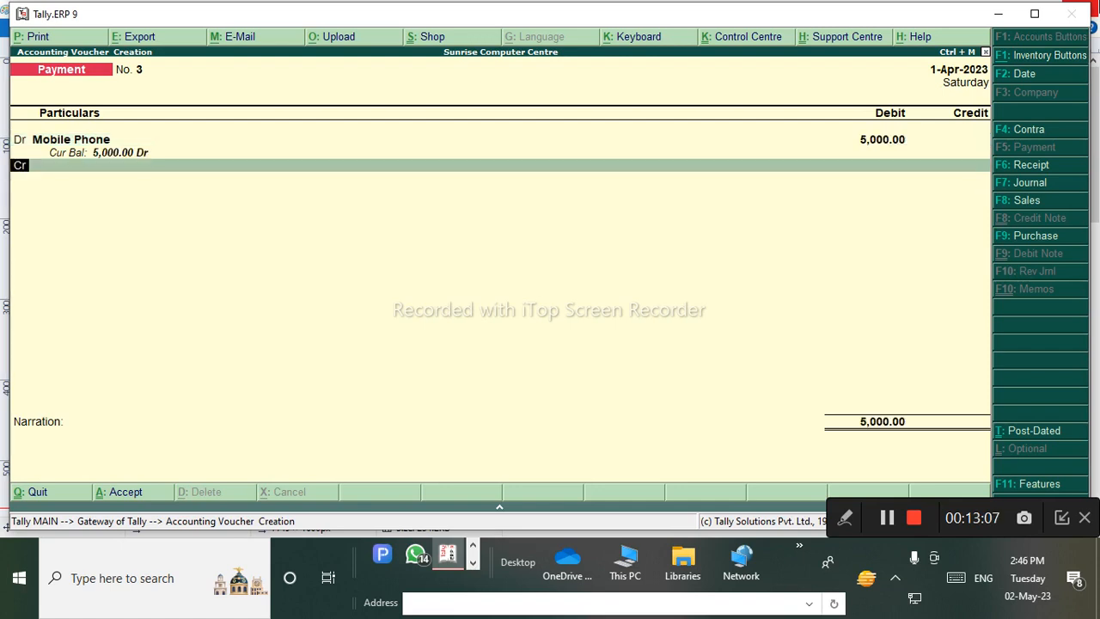
{"action": "key", "text": "Return"}
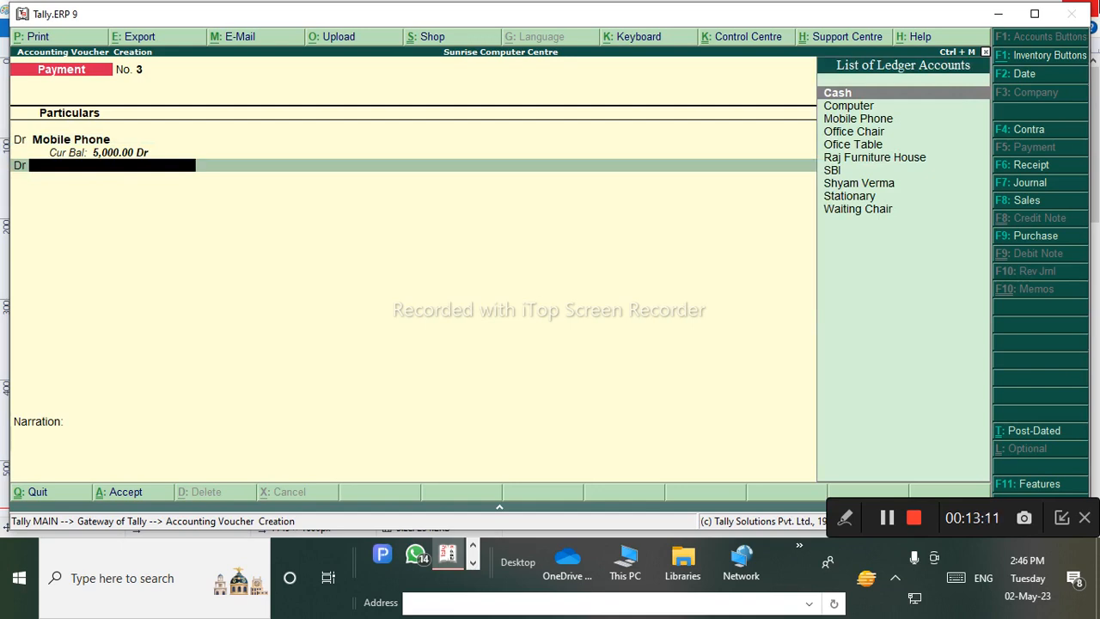
Create an A C ledger under Fixed Assets and debit it 24,000.00.
{"action": "key", "text": "alt+c"}
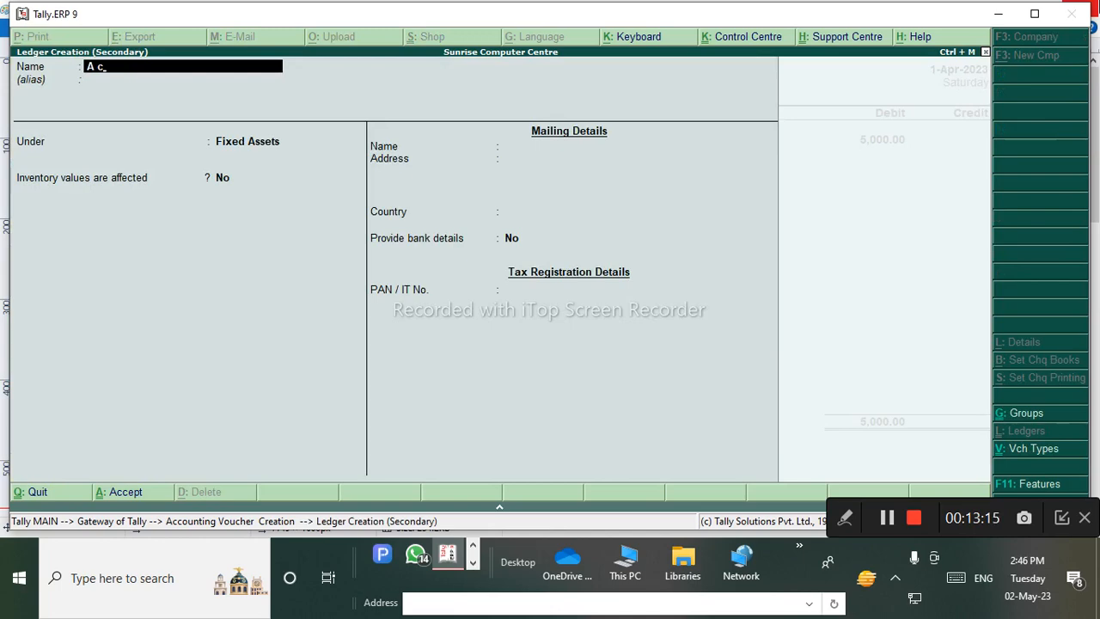
{"action": "key", "text": "Return"}
{"action": "key", "text": "ctrl+a"}
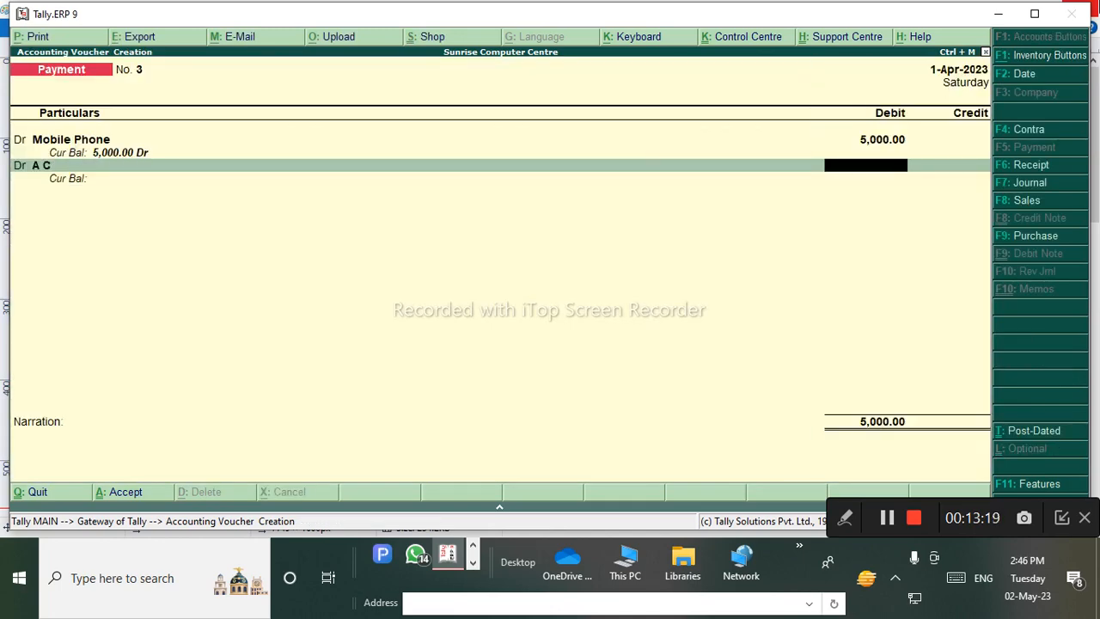
{"action": "type", "text": "24000"}
{"action": "key", "text": "Return"}
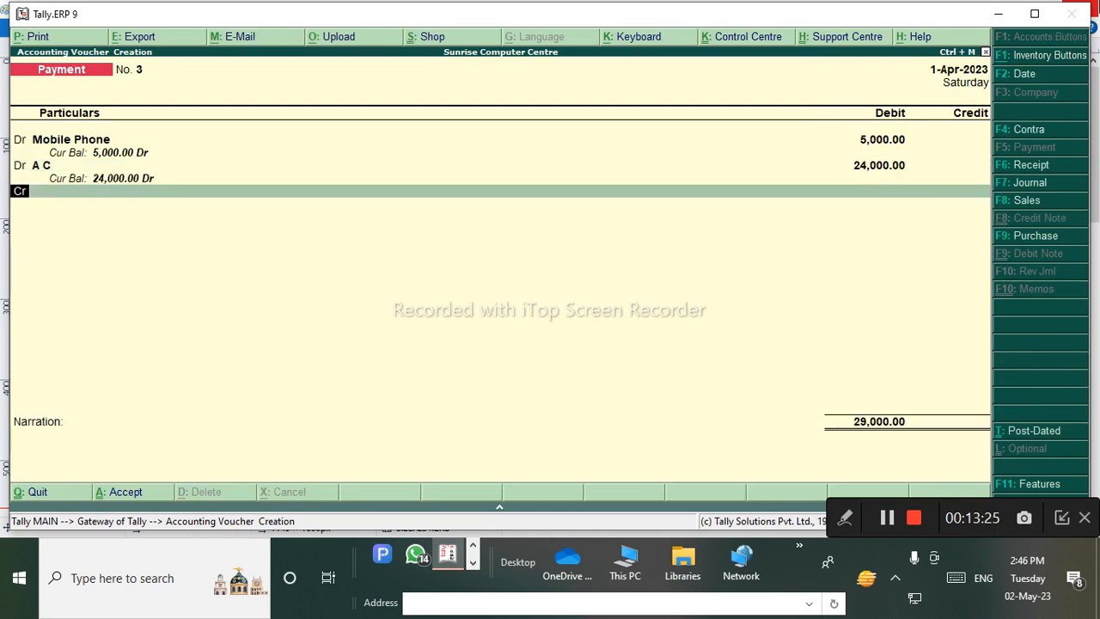
Credit SBI 29,000.00 by cheque and save Payment No. 3.
{"action": "key", "text": "Return"}
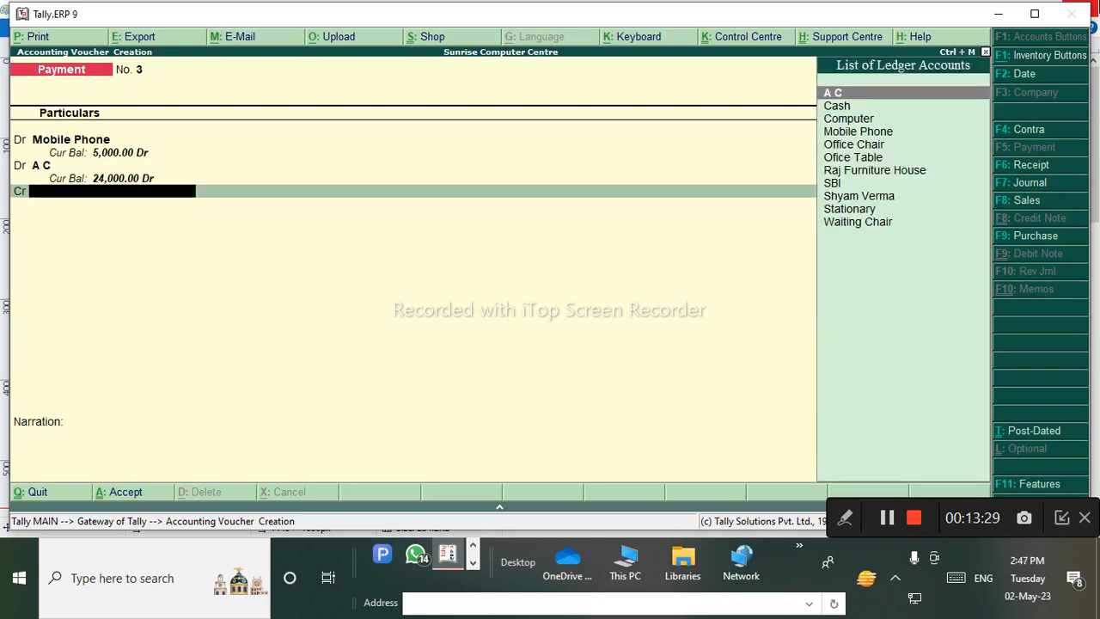
{"action": "key", "text": "Down"}
{"action": "key", "text": "Down"}
{"action": "key", "text": "Down"}
{"action": "key", "text": "Down"}
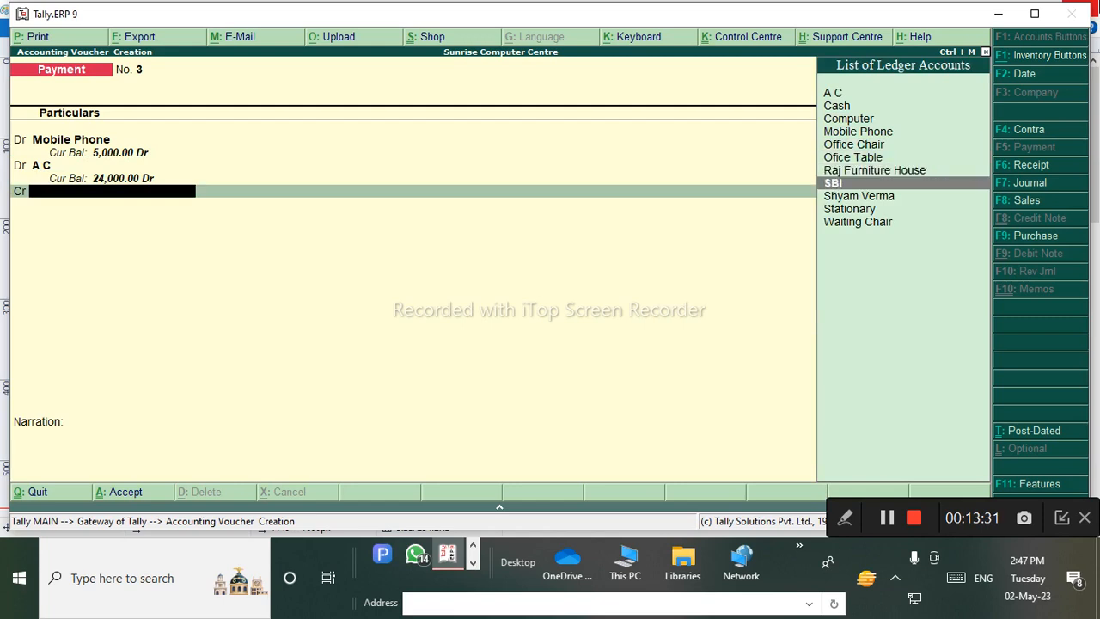
{"action": "key", "text": "Return"}
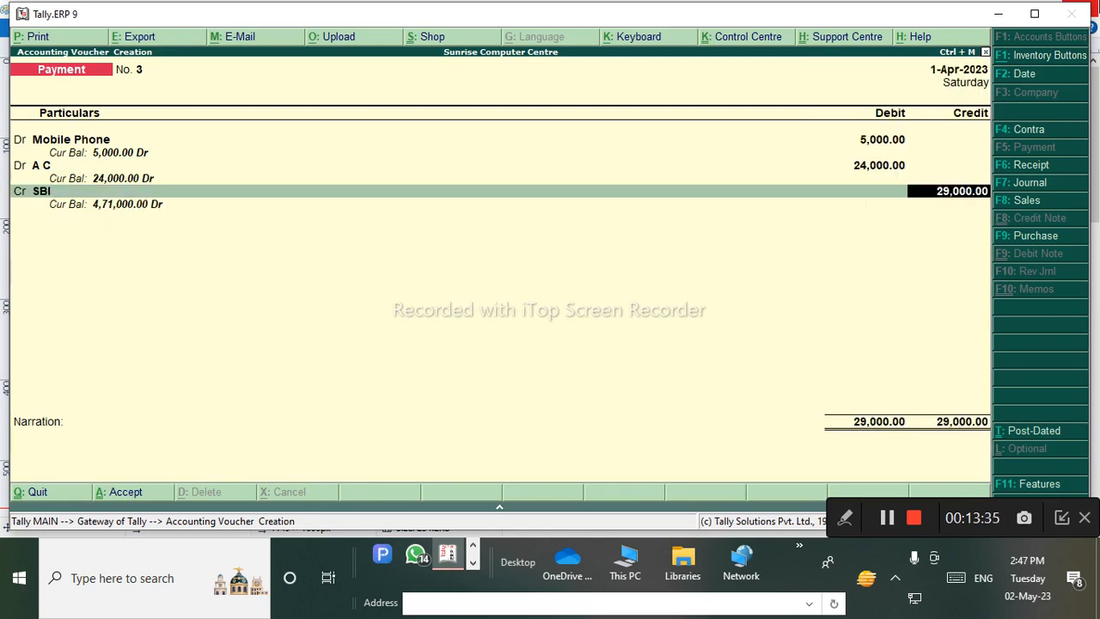
{"action": "key", "text": "Return"}
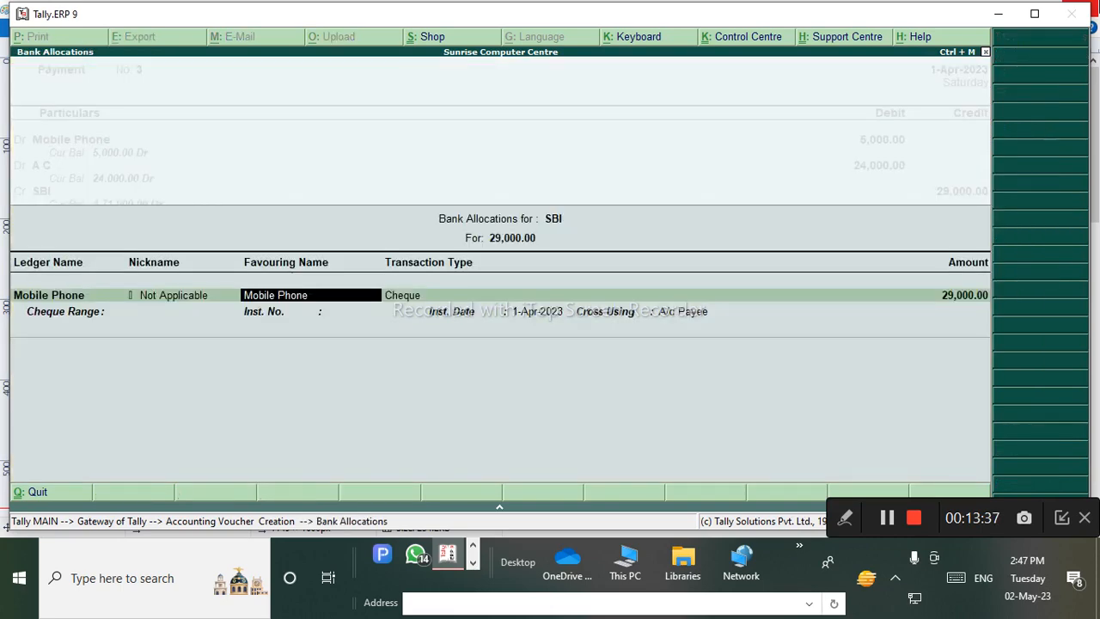
{"action": "key", "text": "Return"}
{"action": "key", "text": "Return"}
{"action": "key", "text": "Return"}
{"action": "key", "text": "Return"}
{"action": "key", "text": "Return"}
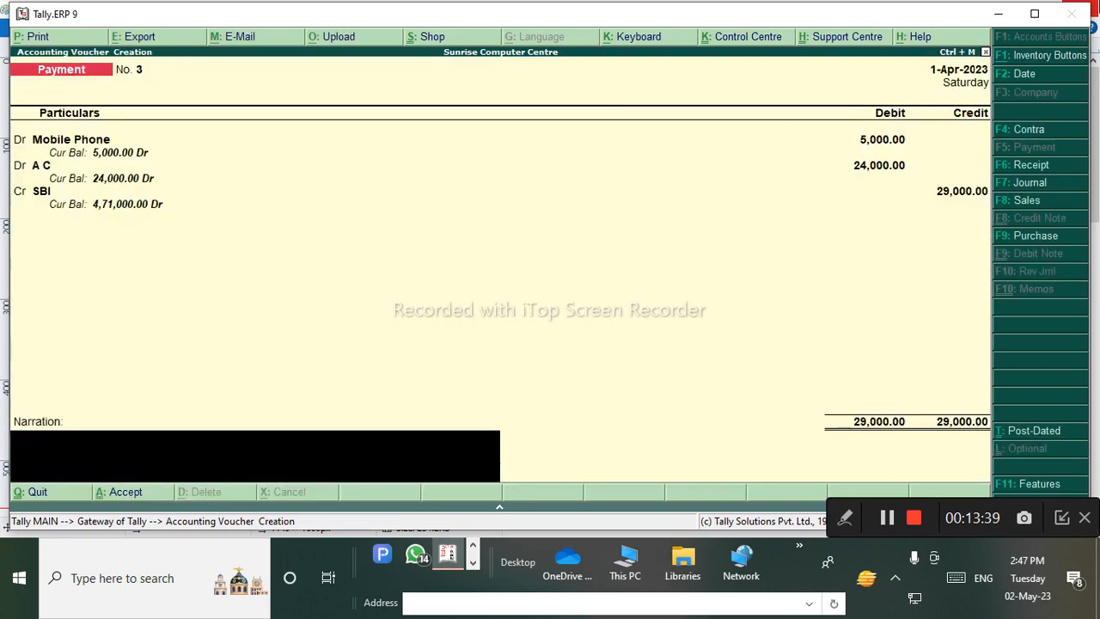
{"action": "key", "text": "Return"}
{"action": "key", "text": "Return"}
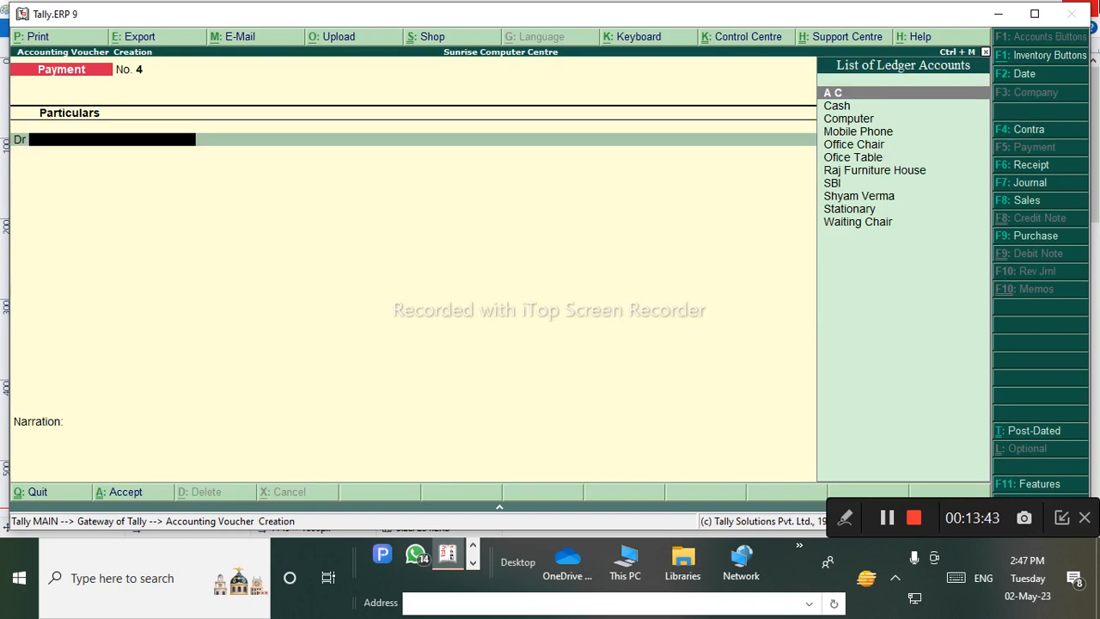
{"action": "left_click", "coordinate": [473, 546]}
Bring the Paint case-study sheet forward and scroll to Q.7's security deposit notes.
{"action": "left_click", "coordinate": [472, 546]}
{"action": "left_click", "coordinate": [475, 563]}
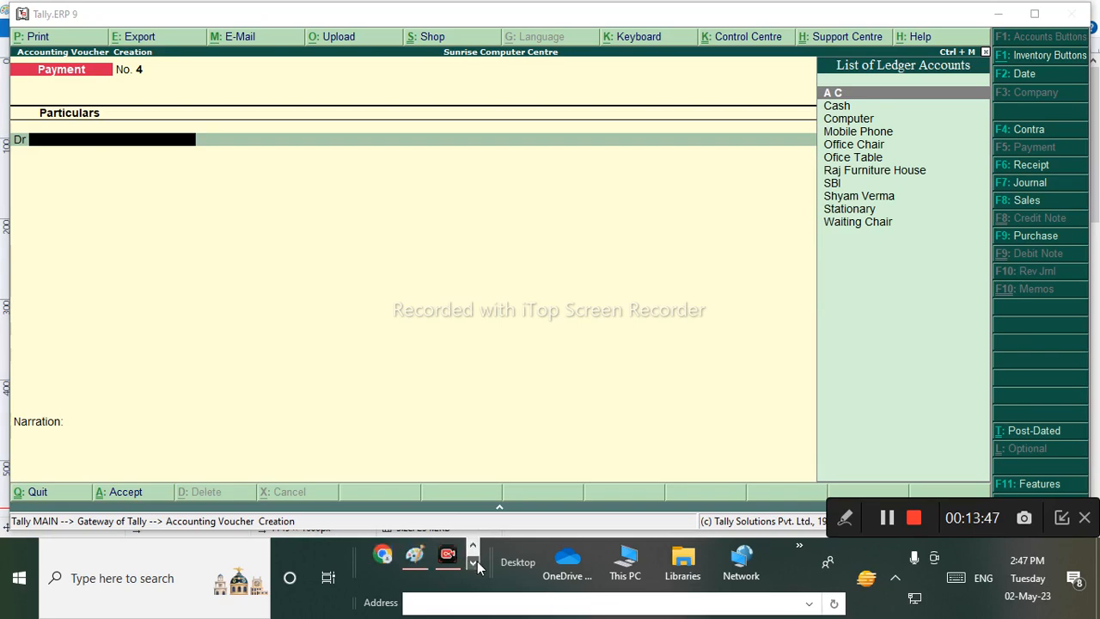
{"action": "left_click", "coordinate": [417, 555]}
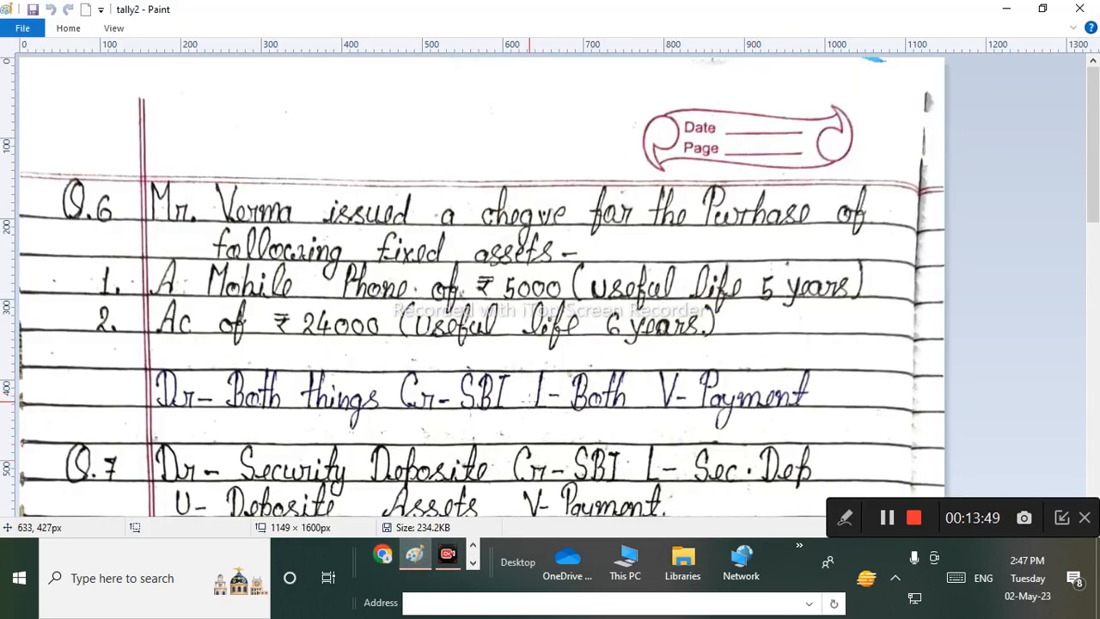
{"action": "scroll", "coordinate": [573, 277], "scroll_direction": "down", "scroll_amount": 4}
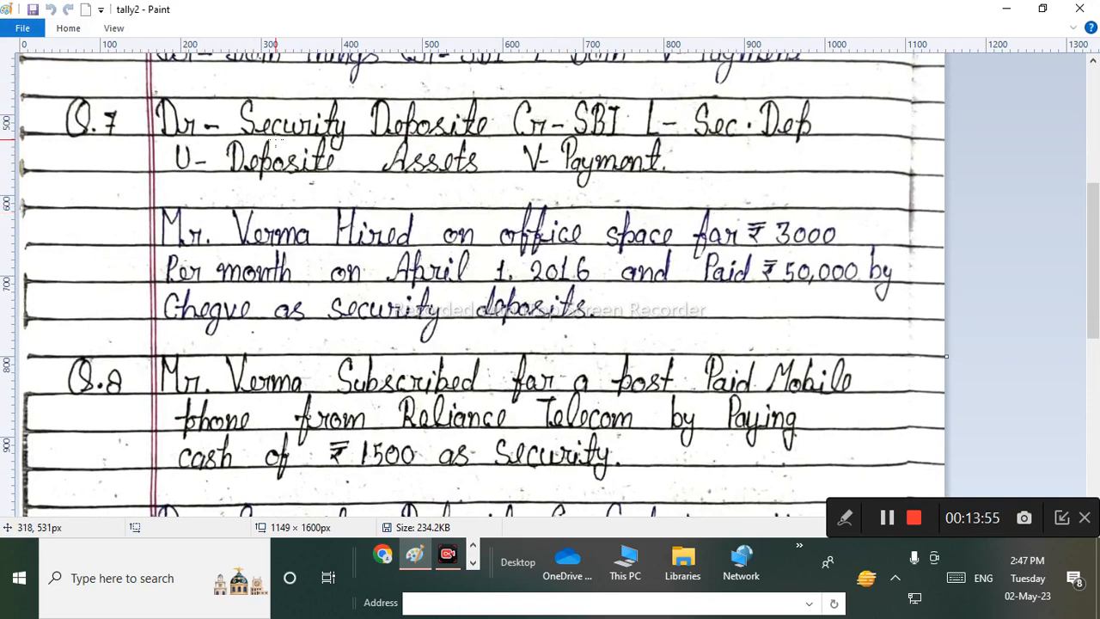
{"action": "scroll", "coordinate": [277, 373], "scroll_direction": "up", "scroll_amount": 3}
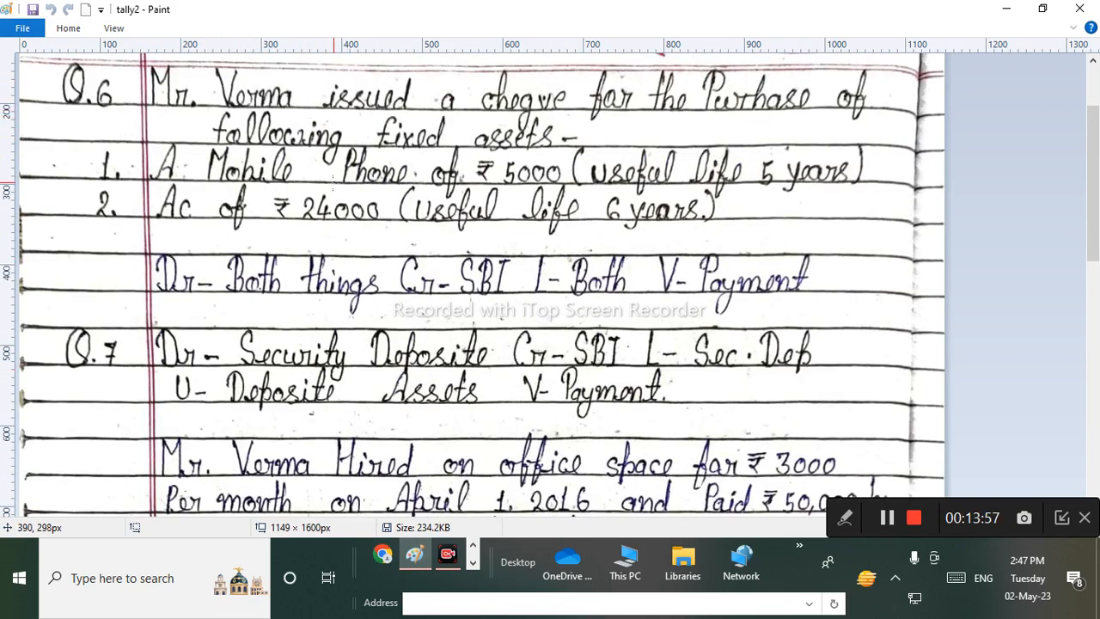
{"action": "scroll", "coordinate": [333, 180], "scroll_direction": "down", "scroll_amount": 2}
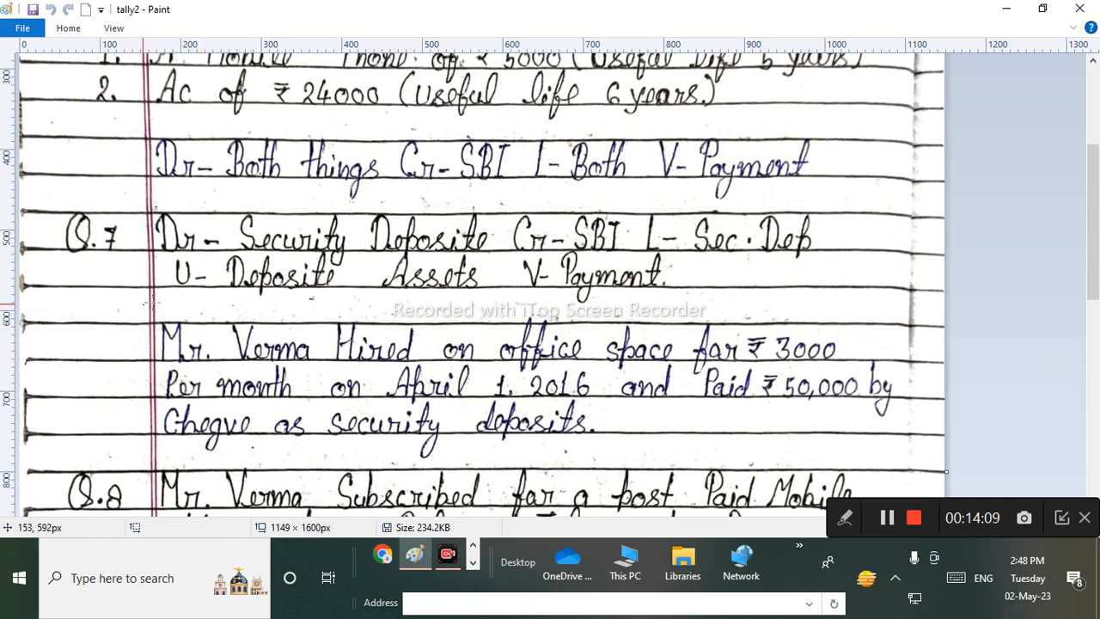
Box and underline the Q.7 office-hire question and circle the ₹3000 monthly rent.
{"action": "mouse_move", "coordinate": [148, 303]}
{"action": "left_mouse_down"}
{"action": "mouse_move", "coordinate": [956, 269]}
{"action": "mouse_move", "coordinate": [905, 449]}
{"action": "mouse_move", "coordinate": [679, 464]}
{"action": "mouse_move", "coordinate": [134, 462]}
{"action": "mouse_move", "coordinate": [92, 318]}
{"action": "mouse_move", "coordinate": [185, 298]}
{"action": "left_mouse_up"}
{"action": "left_click_drag", "start_coordinate": [196, 371], "coordinate": [551, 355]}
{"action": "mouse_move", "coordinate": [636, 362]}
{"action": "left_mouse_down"}
{"action": "mouse_move", "coordinate": [883, 368]}
{"action": "mouse_move", "coordinate": [774, 300]}
{"action": "mouse_move", "coordinate": [679, 337]}
{"action": "left_mouse_up"}
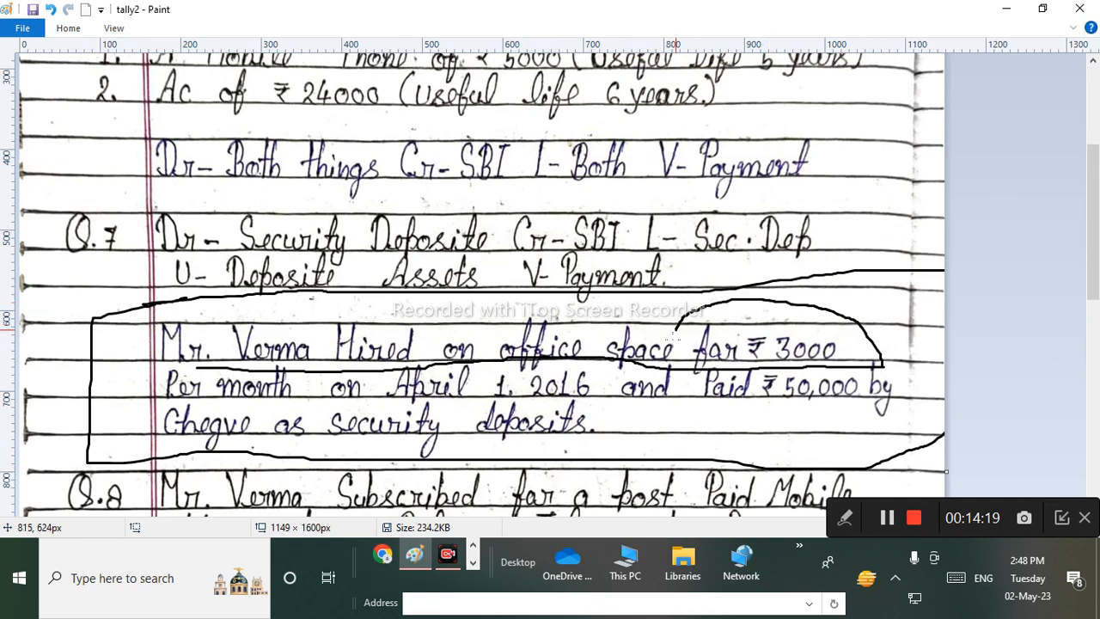
{"action": "mouse_move", "coordinate": [741, 374]}
{"action": "left_mouse_down"}
{"action": "mouse_move", "coordinate": [851, 356]}
{"action": "mouse_move", "coordinate": [859, 342]}
{"action": "left_mouse_up"}
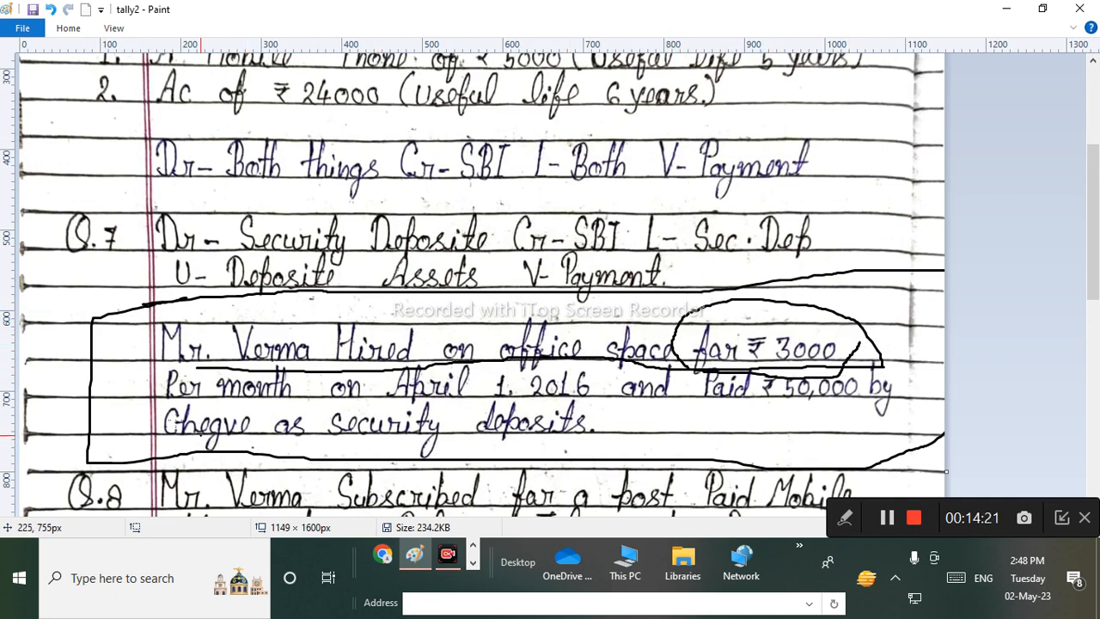
{"action": "mouse_move", "coordinate": [172, 387]}
{"action": "left_mouse_down"}
{"action": "mouse_move", "coordinate": [348, 384]}
{"action": "mouse_move", "coordinate": [486, 403]}
{"action": "left_mouse_up"}
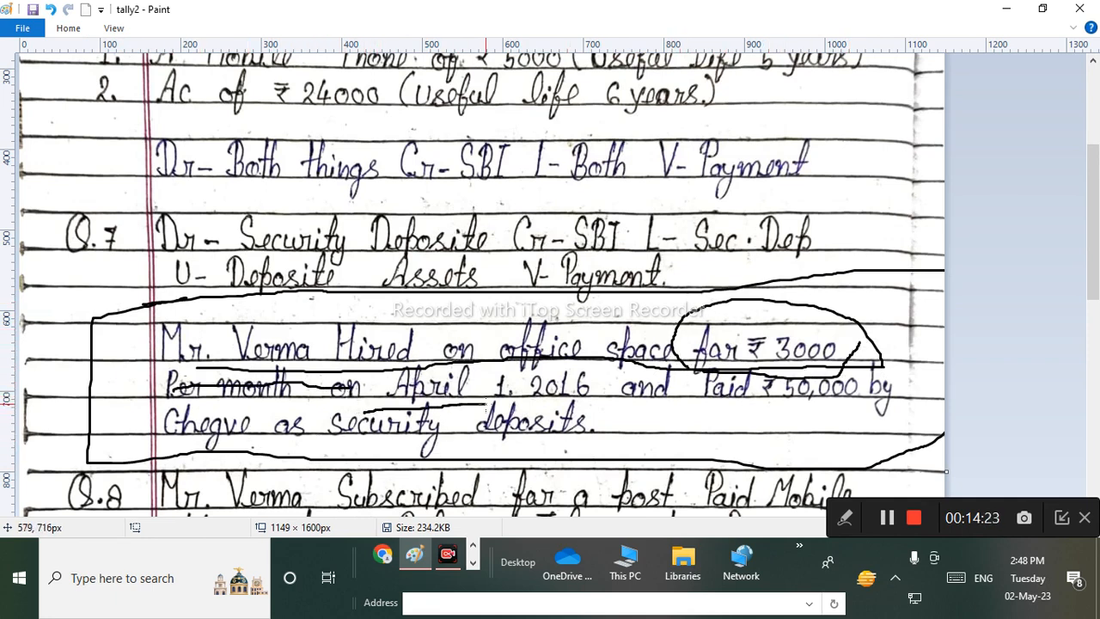
{"action": "mouse_move", "coordinate": [572, 398]}
{"action": "left_mouse_down"}
{"action": "mouse_move", "coordinate": [747, 410]}
{"action": "mouse_move", "coordinate": [914, 403]}
{"action": "mouse_move", "coordinate": [792, 369]}
{"action": "mouse_move", "coordinate": [653, 372]}
{"action": "left_mouse_up"}
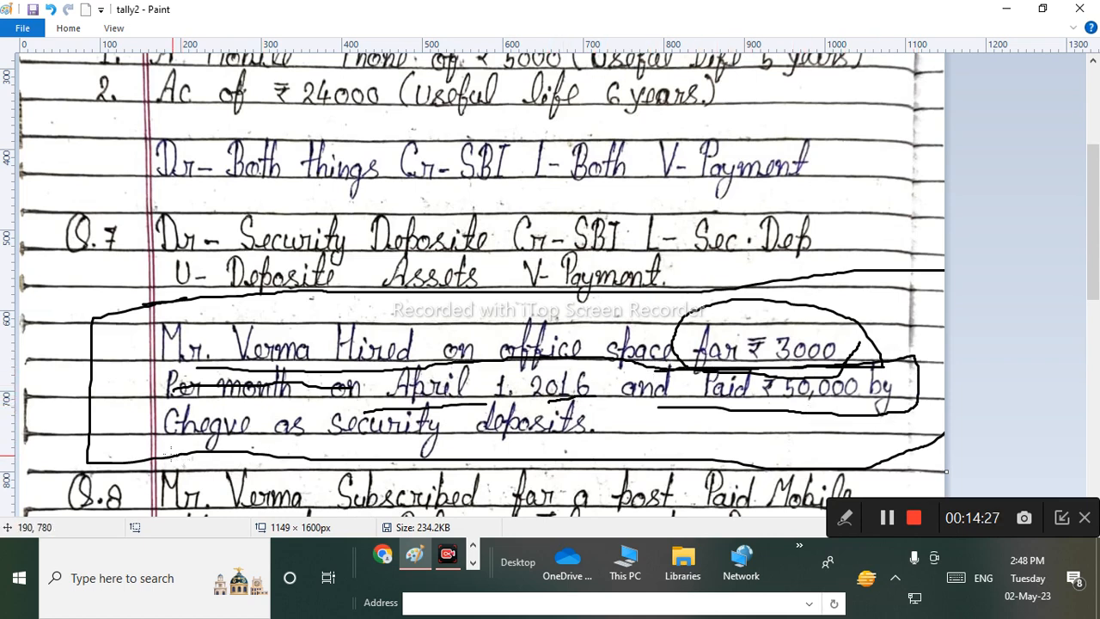
Circle ₹50,000 and 'security deposits', and tick 'Cheque' as the payment mode.
{"action": "left_click_drag", "start_coordinate": [173, 453], "coordinate": [244, 452]}
{"action": "mouse_move", "coordinate": [314, 445]}
{"action": "left_mouse_down"}
{"action": "mouse_move", "coordinate": [497, 446]}
{"action": "mouse_move", "coordinate": [622, 418]}
{"action": "mouse_move", "coordinate": [457, 394]}
{"action": "mouse_move", "coordinate": [315, 396]}
{"action": "mouse_move", "coordinate": [317, 458]}
{"action": "left_mouse_up"}
{"action": "mouse_move", "coordinate": [757, 308]}
{"action": "left_mouse_down"}
{"action": "mouse_move", "coordinate": [784, 299]}
{"action": "mouse_move", "coordinate": [789, 311]}
{"action": "left_mouse_up"}
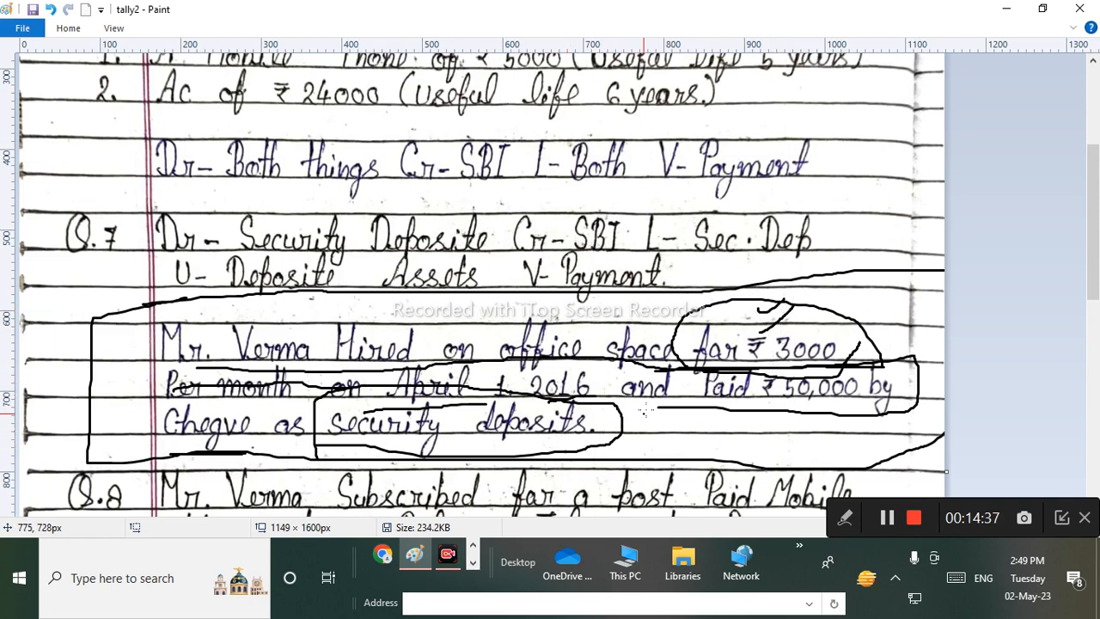
{"action": "left_click_drag", "start_coordinate": [763, 409], "coordinate": [816, 379]}
{"action": "left_click_drag", "start_coordinate": [758, 412], "coordinate": [832, 391]}
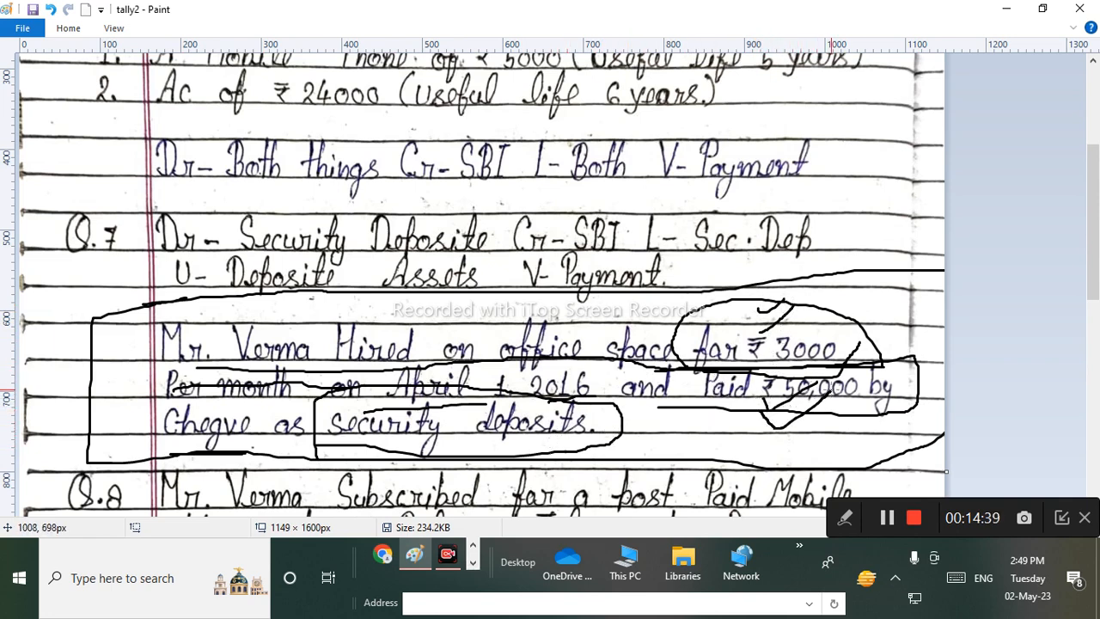
{"action": "left_click_drag", "start_coordinate": [423, 453], "coordinate": [516, 419]}
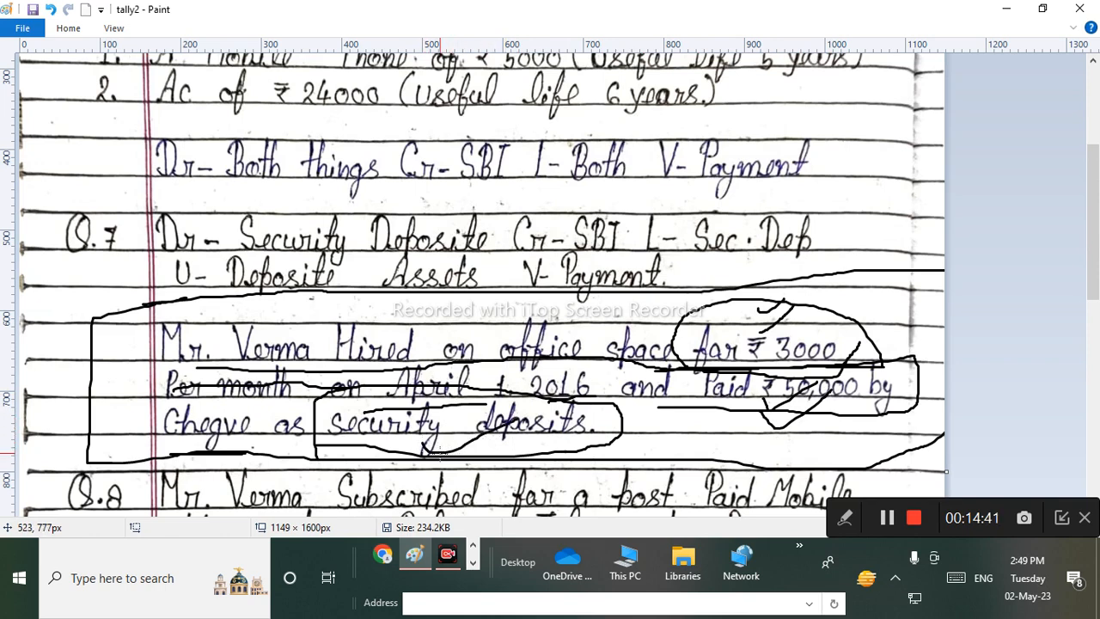
{"action": "left_click_drag", "start_coordinate": [434, 457], "coordinate": [558, 411]}
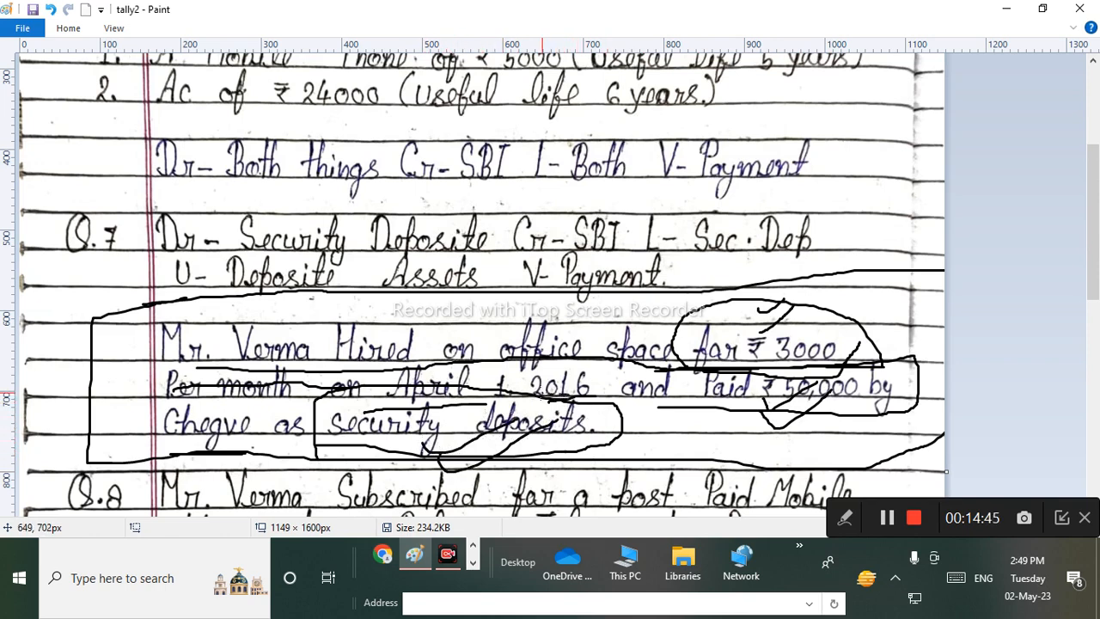
{"action": "mouse_move", "coordinate": [574, 397]}
{"action": "left_mouse_down"}
{"action": "mouse_move", "coordinate": [371, 392]}
{"action": "mouse_move", "coordinate": [311, 436]}
{"action": "mouse_move", "coordinate": [511, 468]}
{"action": "mouse_move", "coordinate": [639, 432]}
{"action": "mouse_move", "coordinate": [493, 386]}
{"action": "mouse_move", "coordinate": [325, 400]}
{"action": "mouse_move", "coordinate": [340, 460]}
{"action": "mouse_move", "coordinate": [574, 468]}
{"action": "mouse_move", "coordinate": [582, 421]}
{"action": "left_mouse_up"}
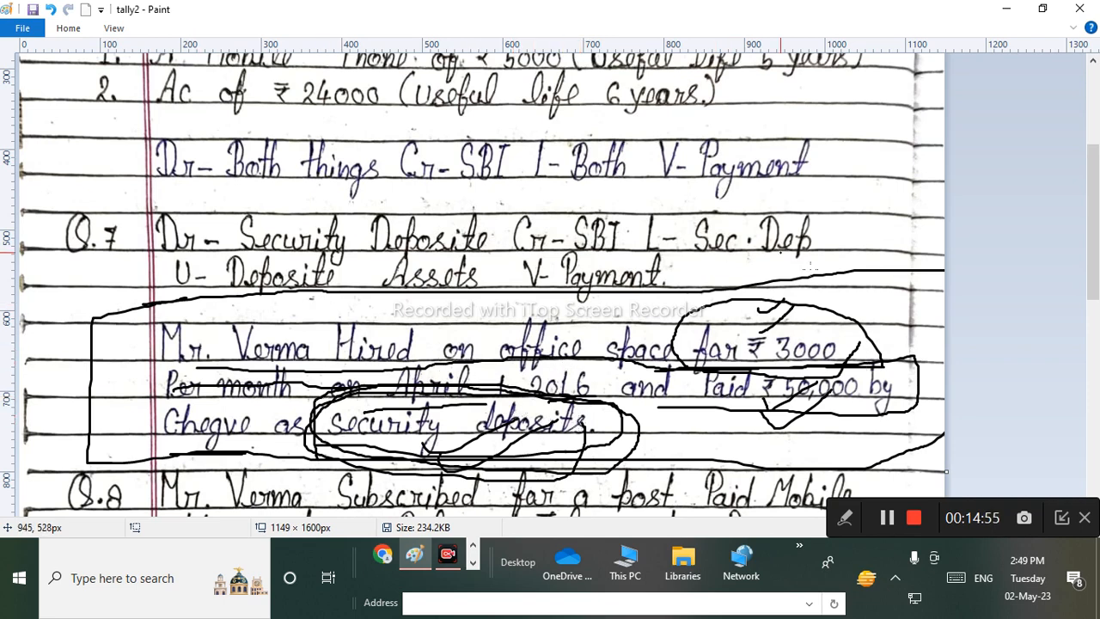
{"action": "mouse_move", "coordinate": [781, 407]}
{"action": "left_mouse_down"}
{"action": "mouse_move", "coordinate": [771, 404]}
{"action": "mouse_move", "coordinate": [820, 408]}
{"action": "mouse_move", "coordinate": [754, 408]}
{"action": "mouse_move", "coordinate": [825, 410]}
{"action": "left_mouse_up"}
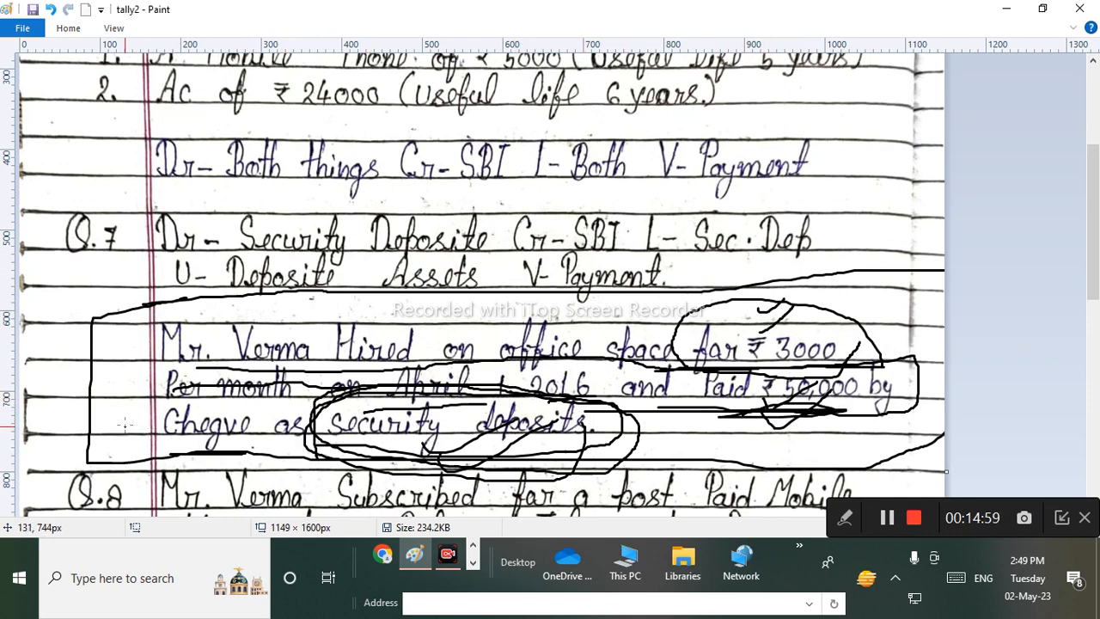
{"action": "left_click_drag", "start_coordinate": [125, 423], "coordinate": [161, 403]}
{"action": "left_click_drag", "start_coordinate": [142, 455], "coordinate": [180, 416]}
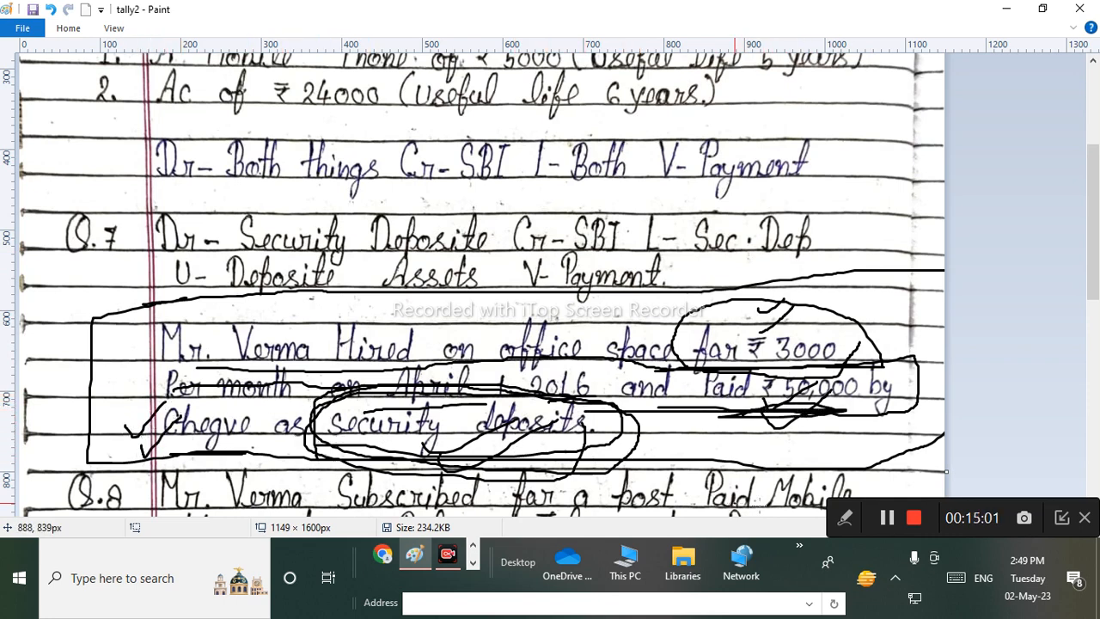
{"action": "left_click", "coordinate": [844, 519]}
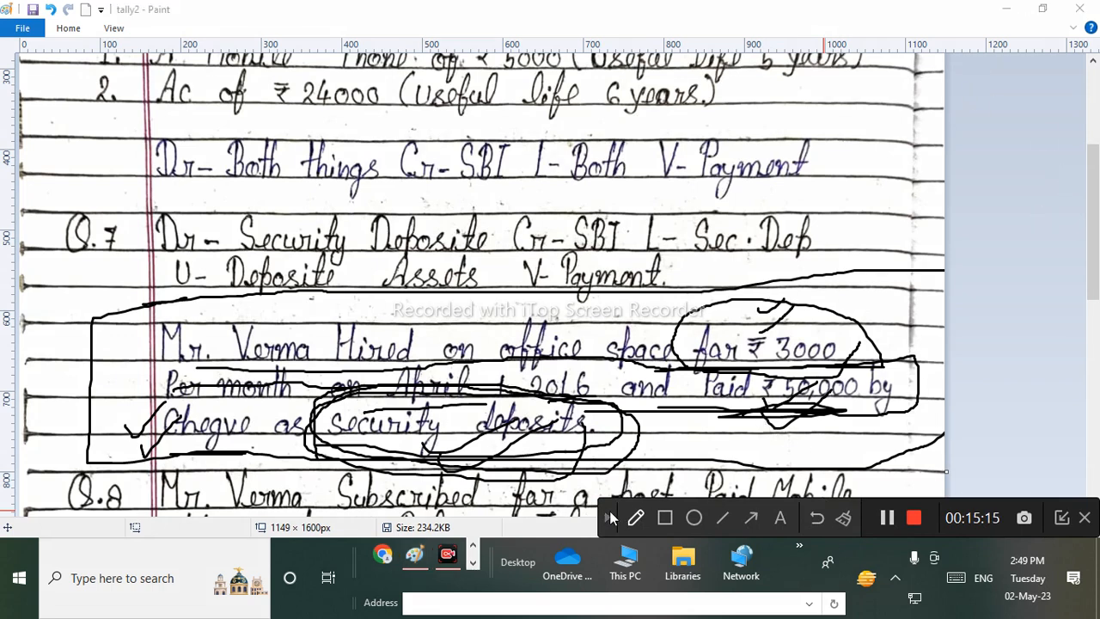
Minimise the Paint notes and bring blank Payment voucher No. 4 back in Tally.
{"action": "left_click", "coordinate": [1008, 10]}
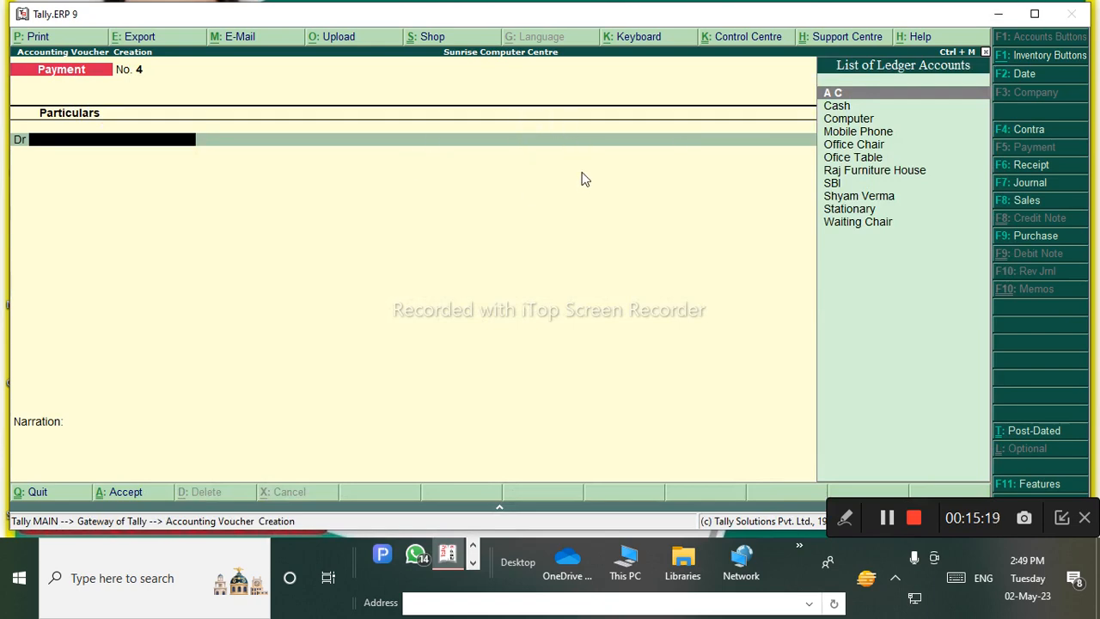
{"action": "left_click", "coordinate": [446, 557]}
{"action": "right_click", "coordinate": [456, 556]}
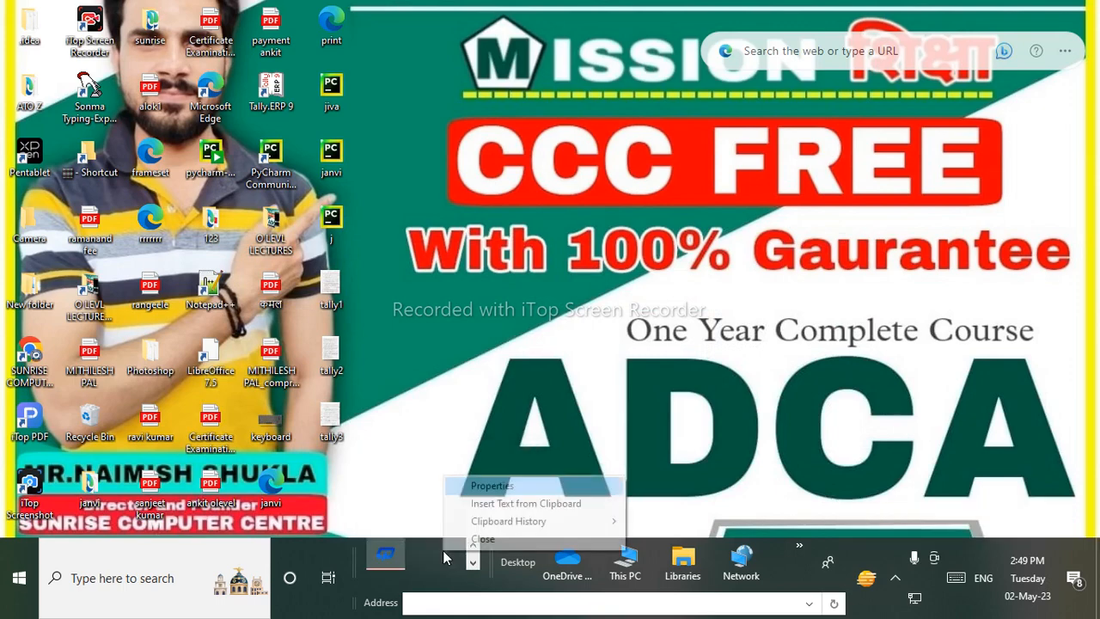
{"action": "left_click", "coordinate": [473, 550]}
{"action": "left_click", "coordinate": [474, 548]}
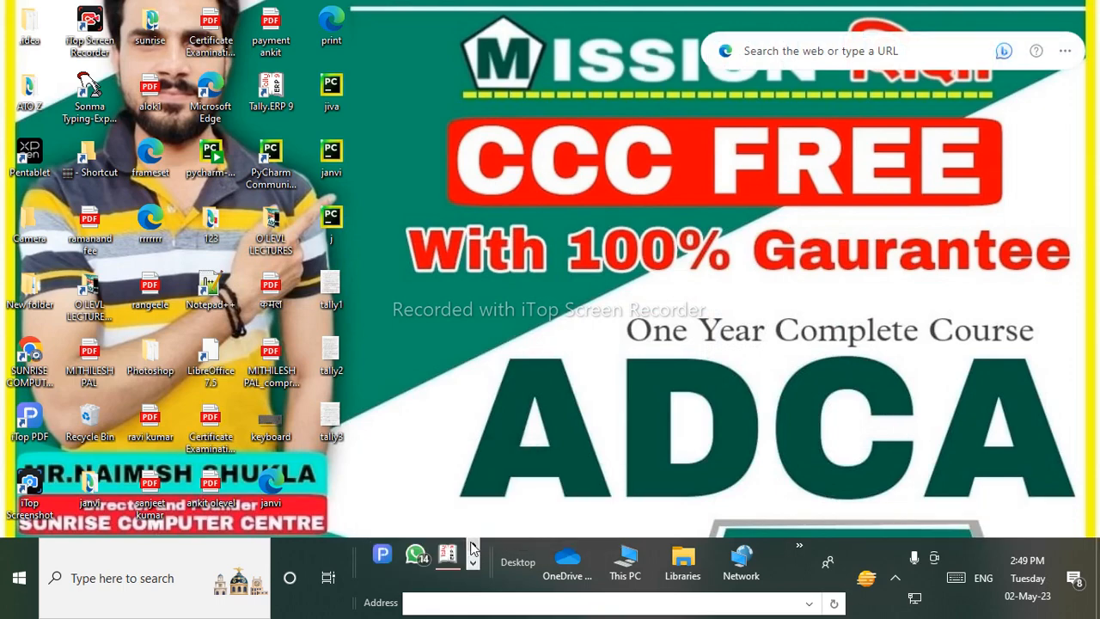
{"action": "left_click", "coordinate": [451, 555]}
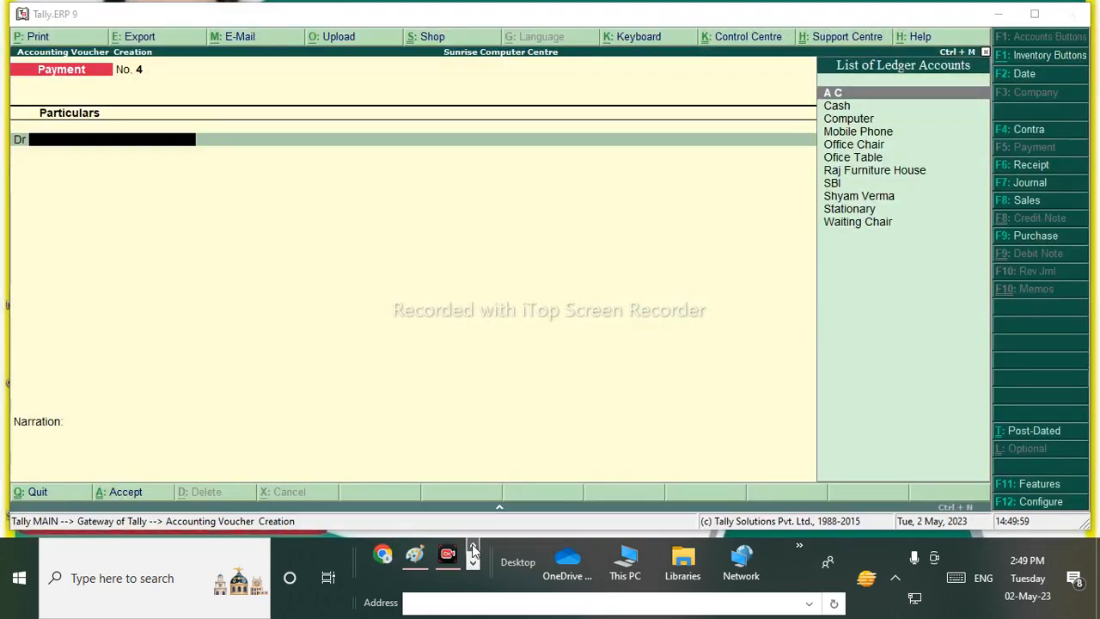
{"action": "left_click", "coordinate": [472, 563]}
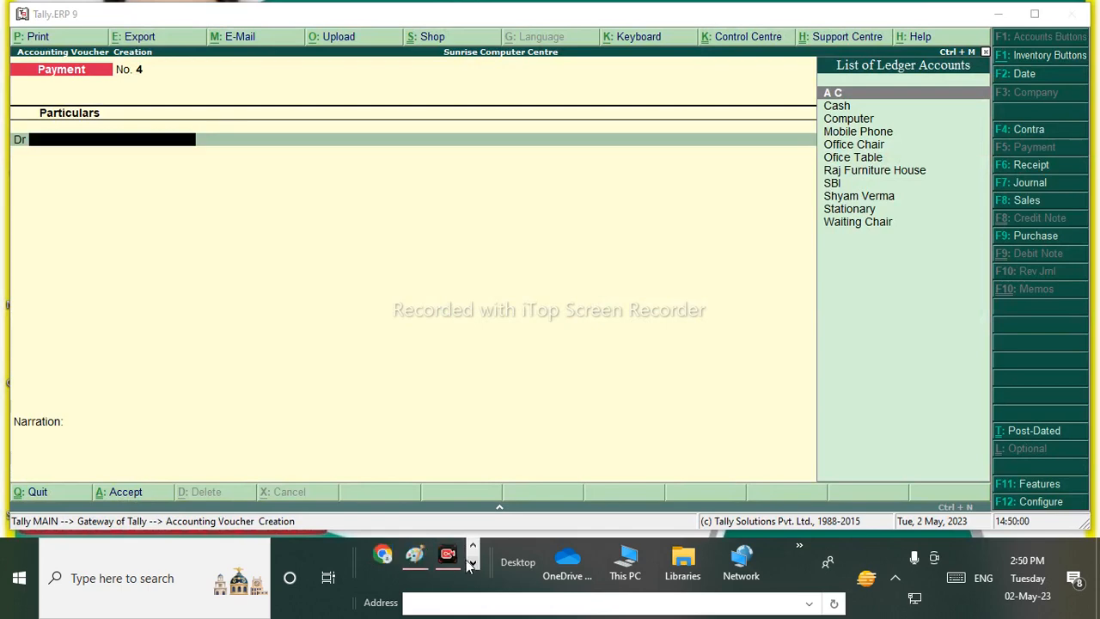
{"action": "left_click", "coordinate": [414, 555]}
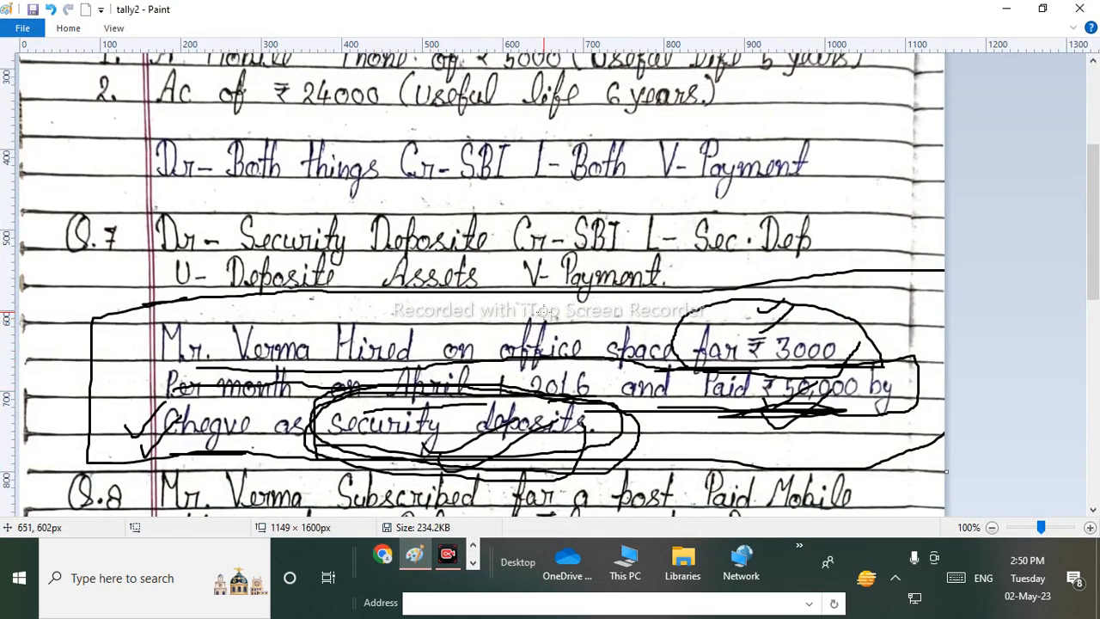
{"action": "left_click", "coordinate": [472, 564]}
{"action": "left_click", "coordinate": [448, 555]}
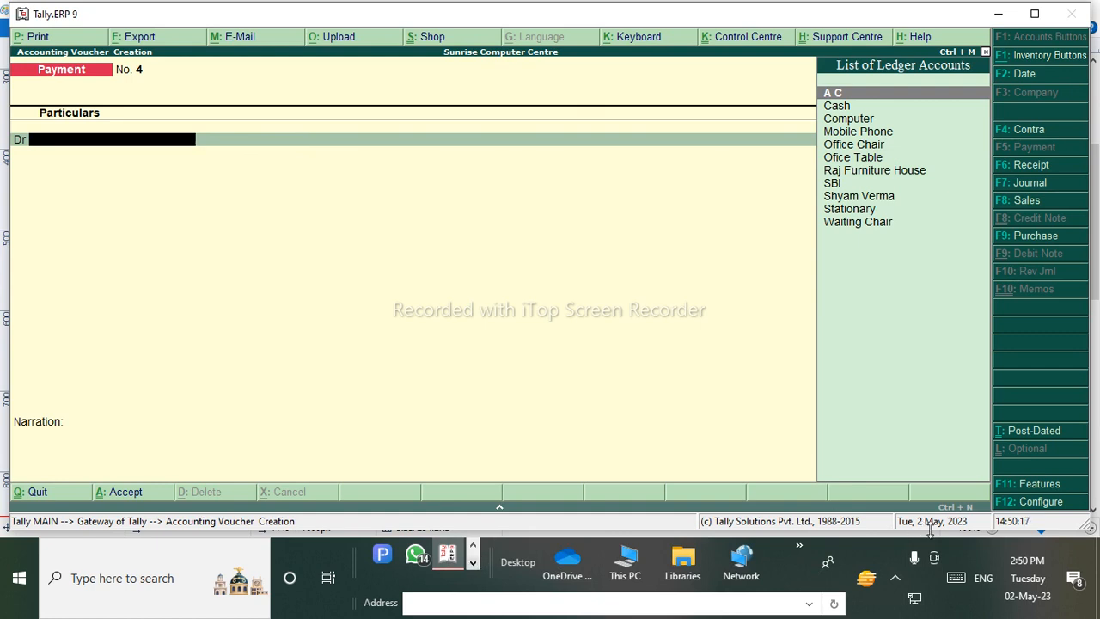
{"action": "left_click", "coordinate": [473, 548]}
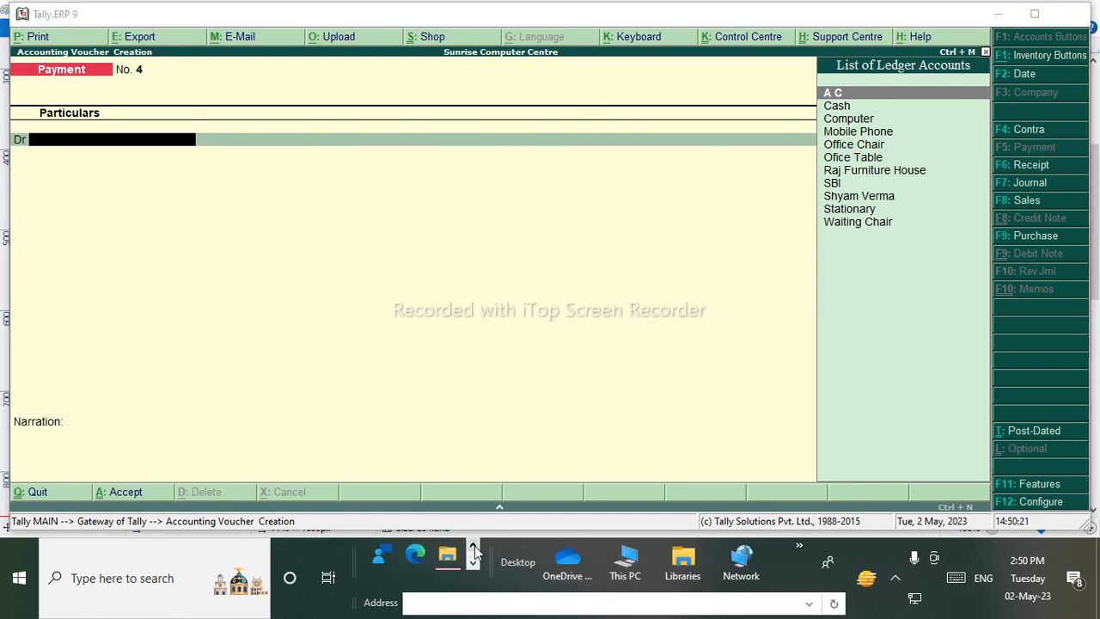
{"action": "left_click", "coordinate": [473, 563]}
{"action": "mouse_move", "coordinate": [451, 558]}
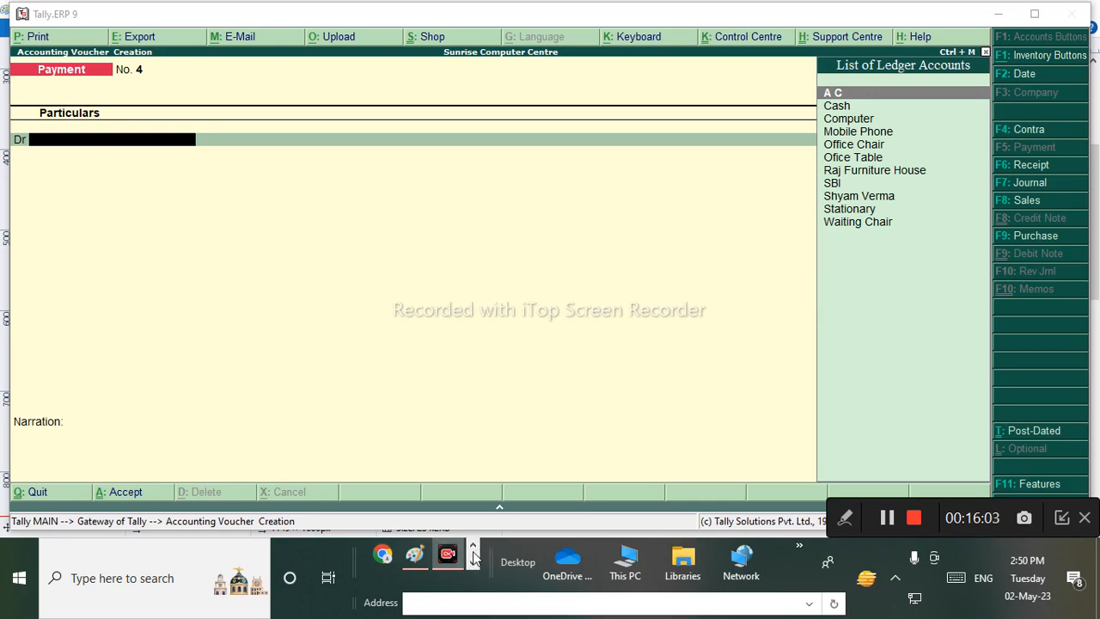
{"action": "left_click", "coordinate": [845, 517]}
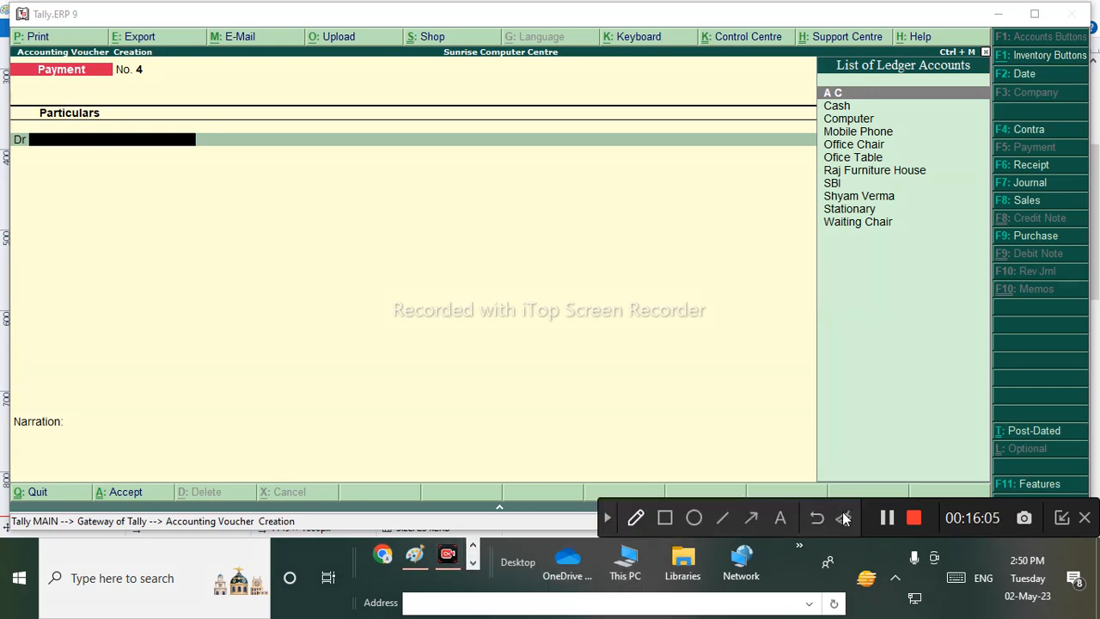
{"action": "left_click", "coordinate": [636, 518]}
{"action": "left_click_drag", "start_coordinate": [69, 227], "coordinate": [74, 249]}
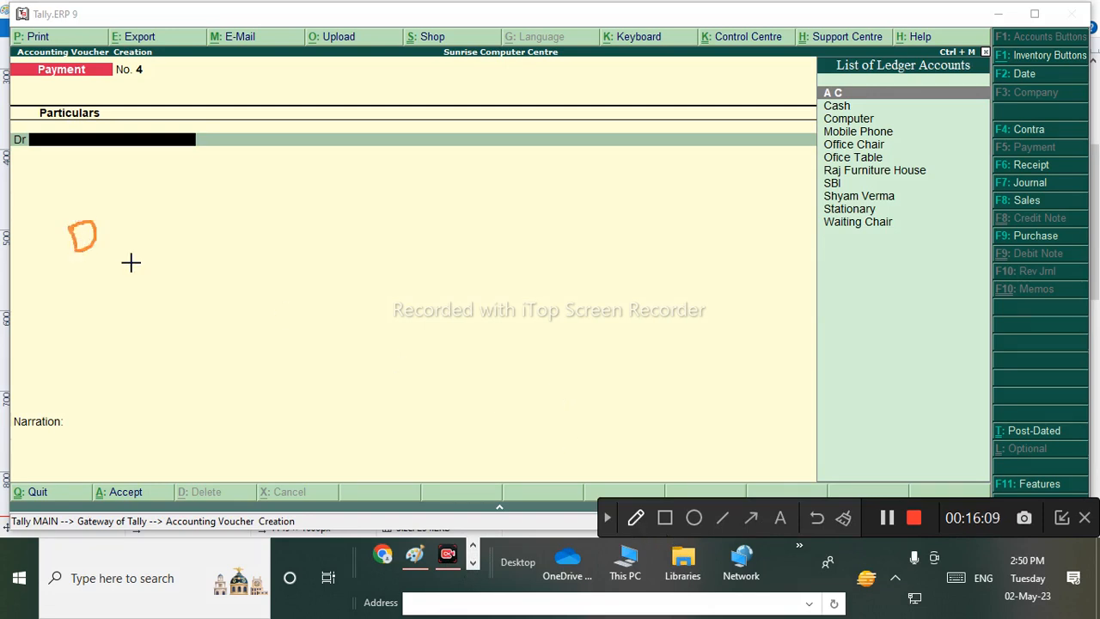
{"action": "left_click", "coordinate": [636, 518]}
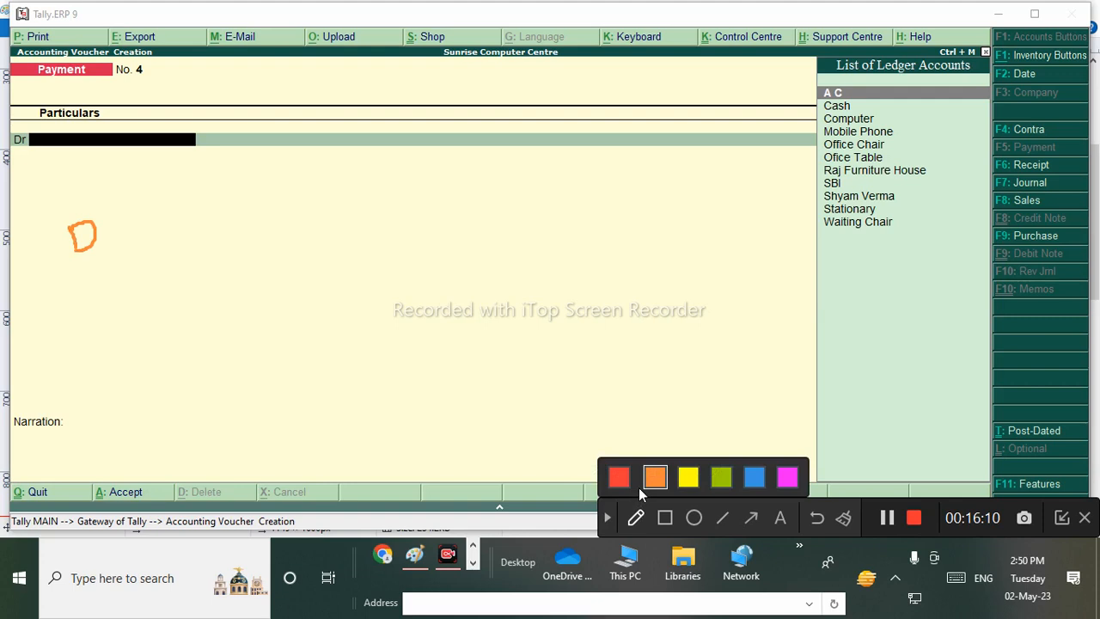
{"action": "left_click", "coordinate": [688, 477]}
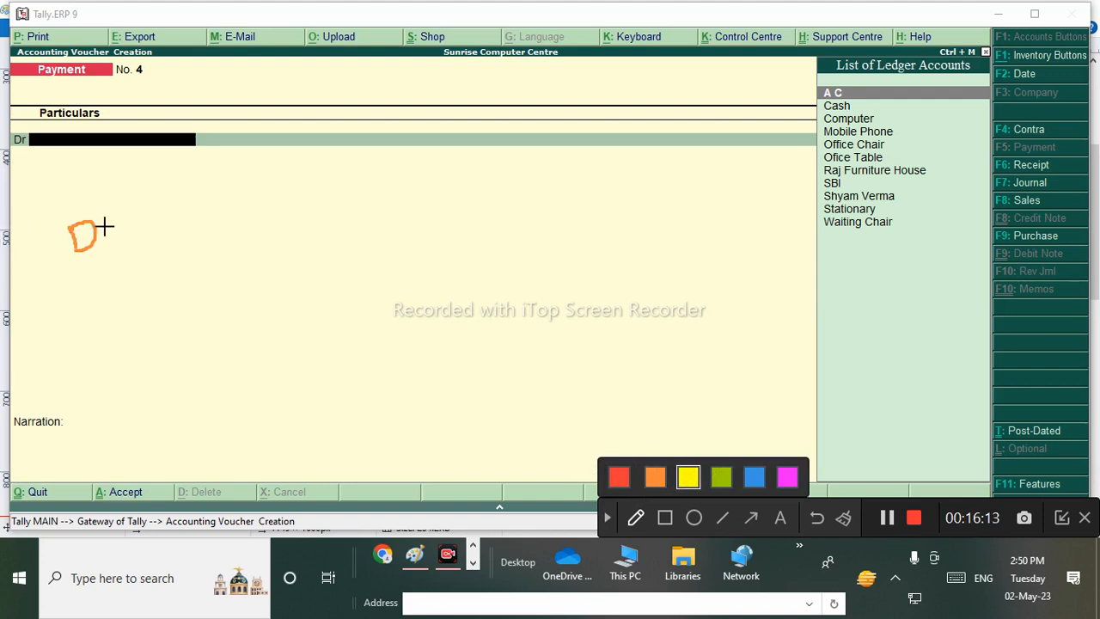
{"action": "left_click_drag", "start_coordinate": [104, 228], "coordinate": [152, 206]}
{"action": "left_click", "coordinate": [754, 476]}
{"action": "mouse_move", "coordinate": [232, 122]}
{"action": "left_mouse_down"}
{"action": "mouse_move", "coordinate": [218, 211]}
{"action": "mouse_move", "coordinate": [231, 121]}
{"action": "left_mouse_up"}
{"action": "mouse_move", "coordinate": [301, 124]}
{"action": "left_mouse_down"}
{"action": "mouse_move", "coordinate": [344, 145]}
{"action": "mouse_move", "coordinate": [397, 87]}
{"action": "left_mouse_up"}
{"action": "left_click_drag", "start_coordinate": [112, 276], "coordinate": [397, 191]}
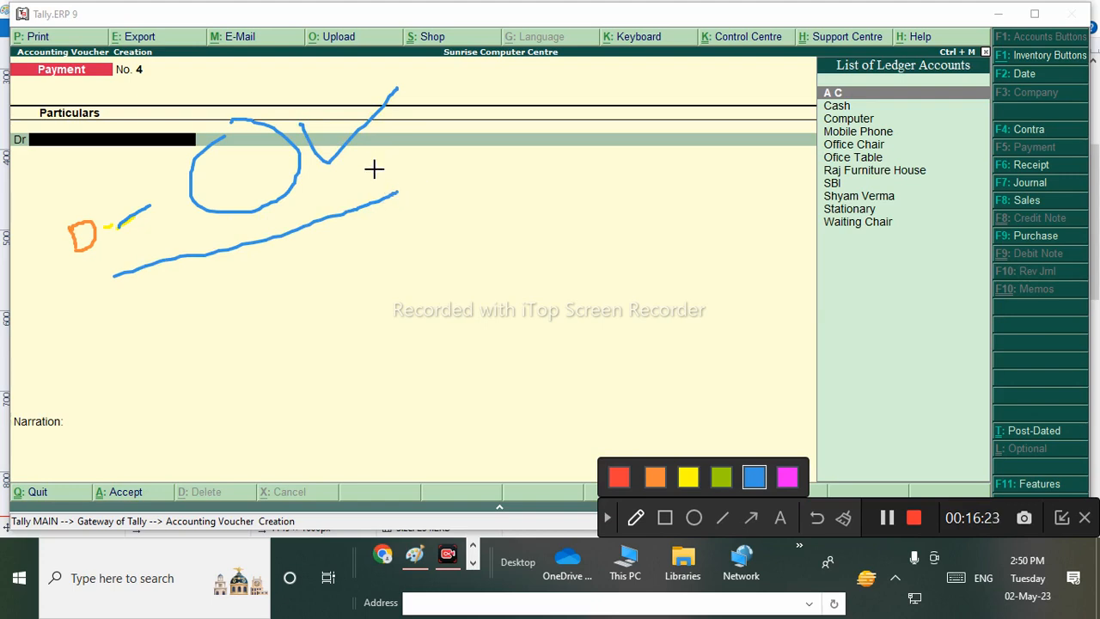
{"action": "left_click_drag", "start_coordinate": [375, 153], "coordinate": [457, 117]}
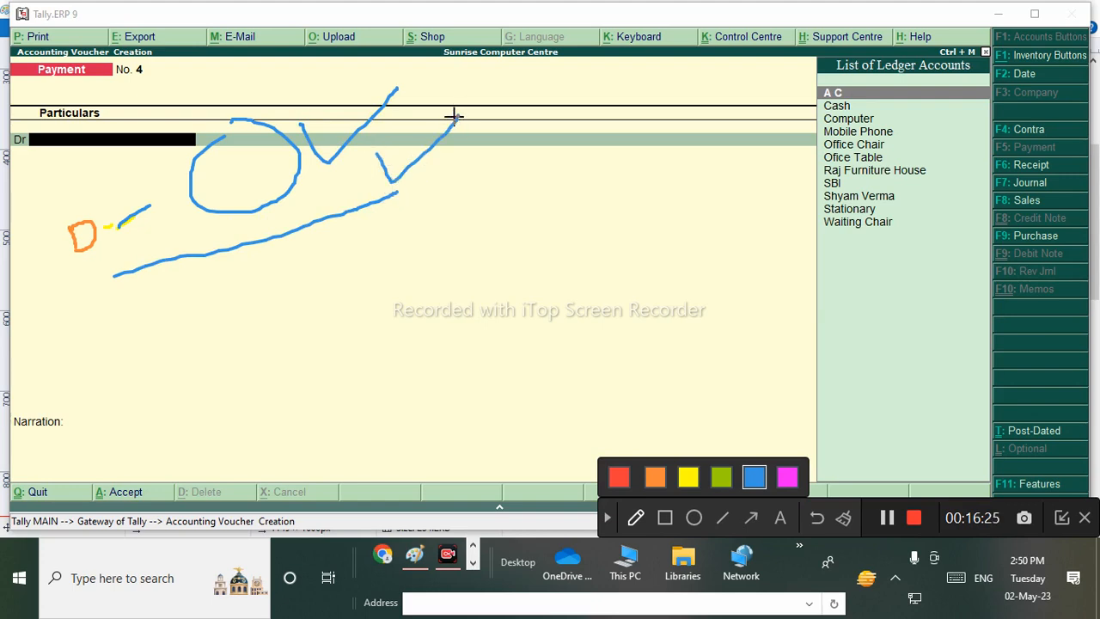
{"action": "mouse_move", "coordinate": [66, 174]}
{"action": "left_mouse_down"}
{"action": "mouse_move", "coordinate": [39, 226]}
{"action": "mouse_move", "coordinate": [115, 153]}
{"action": "mouse_move", "coordinate": [77, 152]}
{"action": "left_mouse_up"}
{"action": "mouse_move", "coordinate": [780, 225]}
{"action": "left_mouse_down"}
{"action": "mouse_move", "coordinate": [814, 214]}
{"action": "mouse_move", "coordinate": [806, 157]}
{"action": "mouse_move", "coordinate": [818, 100]}
{"action": "left_mouse_up"}
{"action": "mouse_move", "coordinate": [823, 238]}
{"action": "left_mouse_down"}
{"action": "mouse_move", "coordinate": [835, 257]}
{"action": "mouse_move", "coordinate": [847, 243]}
{"action": "mouse_move", "coordinate": [878, 249]}
{"action": "mouse_move", "coordinate": [793, 272]}
{"action": "mouse_move", "coordinate": [888, 186]}
{"action": "mouse_move", "coordinate": [899, 251]}
{"action": "left_mouse_up"}
{"action": "left_click", "coordinate": [846, 247]}
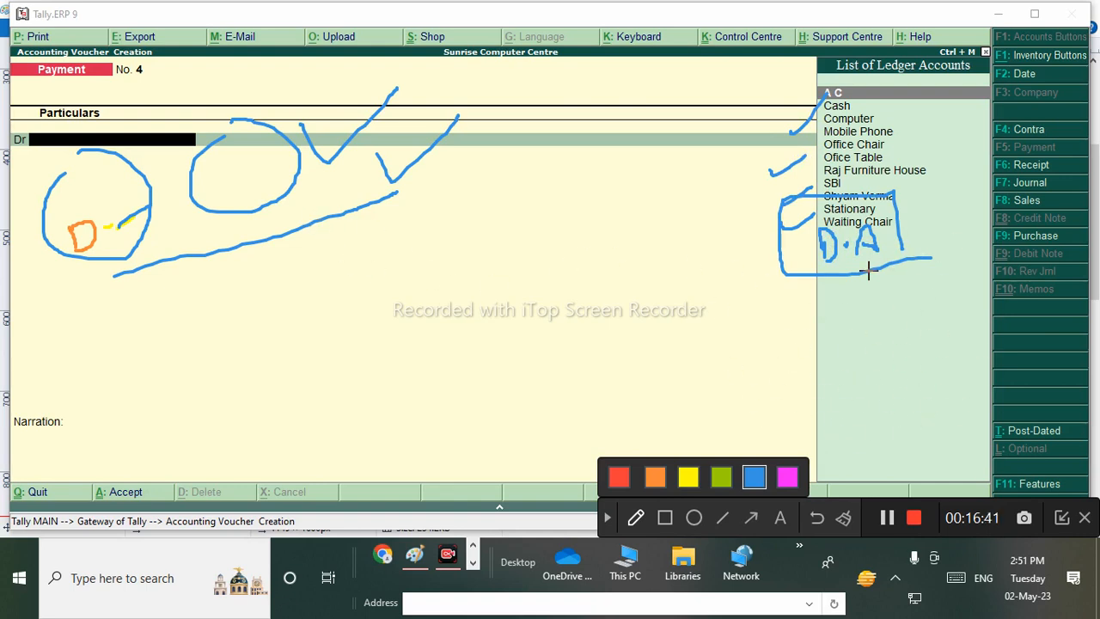
{"action": "mouse_move", "coordinate": [868, 271]}
{"action": "left_mouse_down"}
{"action": "mouse_move", "coordinate": [712, 280]}
{"action": "mouse_move", "coordinate": [745, 325]}
{"action": "left_mouse_up"}
{"action": "left_click_drag", "start_coordinate": [324, 234], "coordinate": [342, 292]}
{"action": "mouse_move", "coordinate": [325, 233]}
{"action": "left_mouse_down"}
{"action": "mouse_move", "coordinate": [388, 255]}
{"action": "mouse_move", "coordinate": [357, 280]}
{"action": "left_mouse_up"}
{"action": "mouse_move", "coordinate": [357, 279]}
{"action": "left_mouse_down"}
{"action": "mouse_move", "coordinate": [418, 272]}
{"action": "mouse_move", "coordinate": [483, 229]}
{"action": "mouse_move", "coordinate": [537, 236]}
{"action": "mouse_move", "coordinate": [567, 226]}
{"action": "left_mouse_up"}
{"action": "mouse_move", "coordinate": [438, 157]}
{"action": "left_mouse_down"}
{"action": "mouse_move", "coordinate": [750, 273]}
{"action": "mouse_move", "coordinate": [751, 293]}
{"action": "left_mouse_up"}
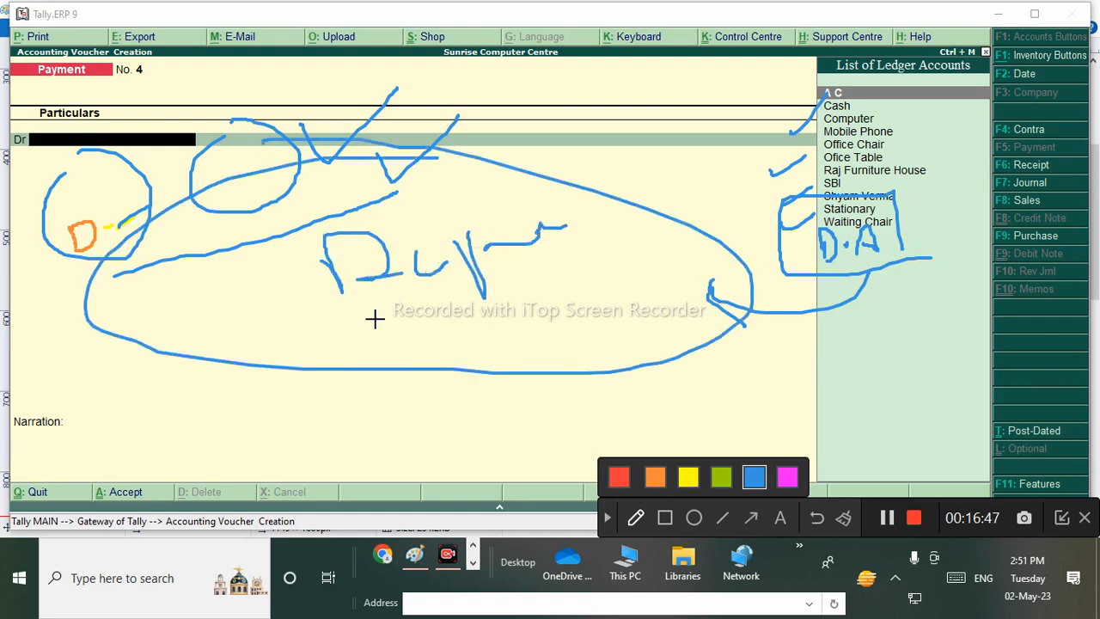
{"action": "left_click_drag", "start_coordinate": [375, 306], "coordinate": [378, 339]}
{"action": "left_click_drag", "start_coordinate": [473, 300], "coordinate": [473, 343]}
{"action": "mouse_move", "coordinate": [489, 275]}
{"action": "left_mouse_down"}
{"action": "mouse_move", "coordinate": [535, 315]}
{"action": "mouse_move", "coordinate": [518, 313]}
{"action": "left_mouse_up"}
{"action": "left_click_drag", "start_coordinate": [391, 246], "coordinate": [263, 341]}
{"action": "left_click_drag", "start_coordinate": [357, 278], "coordinate": [386, 275]}
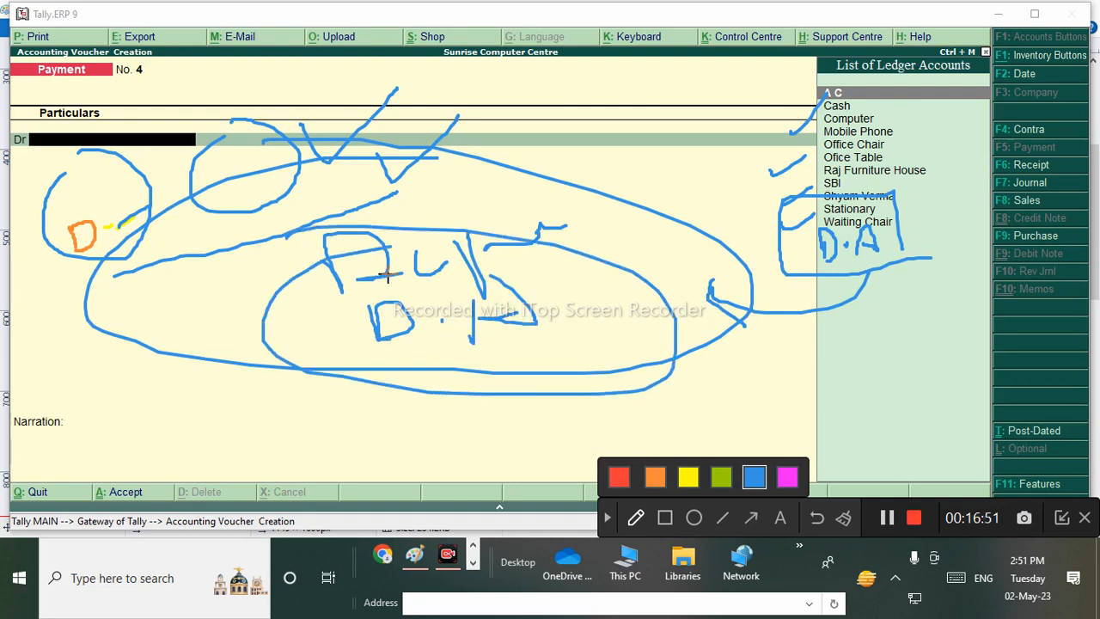
{"action": "left_click", "coordinate": [608, 519]}
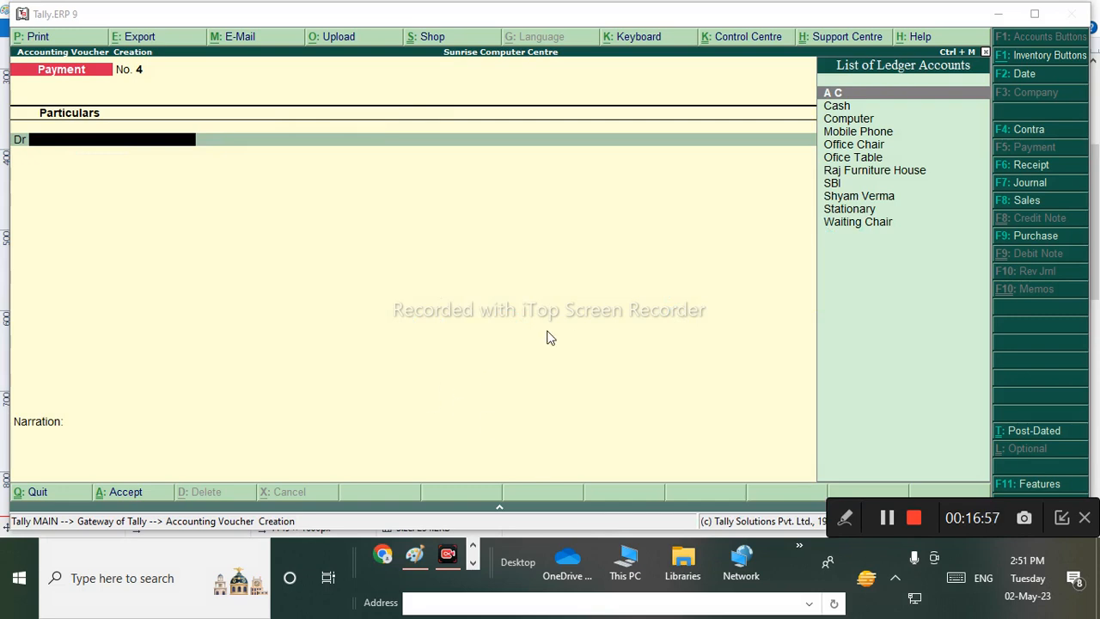
Create the 'Deposit Asses' ledger under Deposits (Asset) as the voucher's debit account.
{"action": "key", "text": "alt+c"}
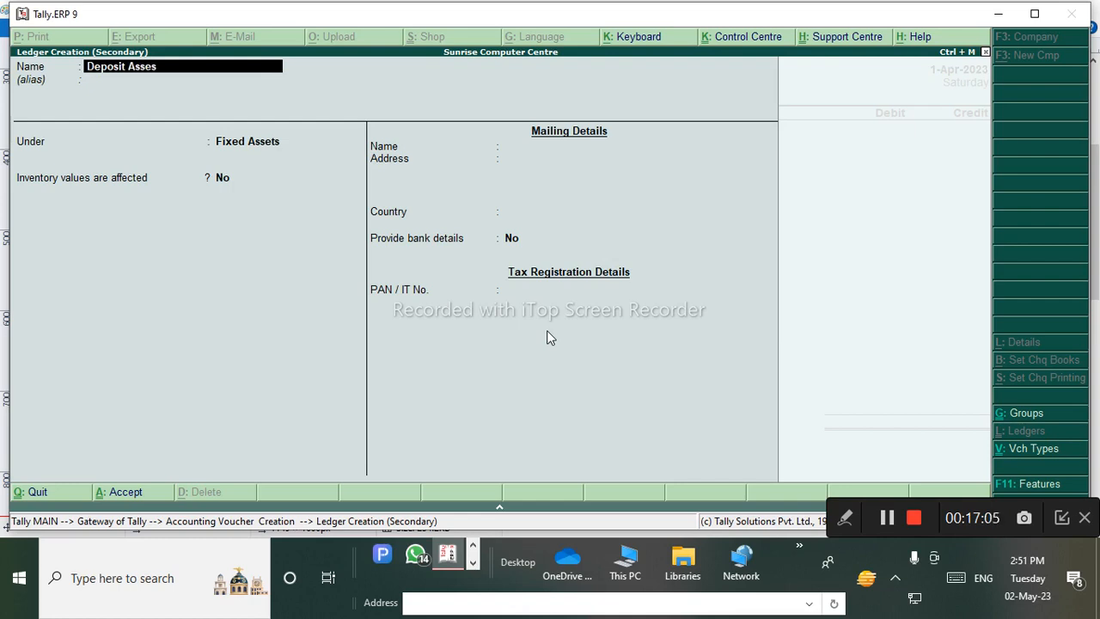
{"action": "key", "text": "Return"}
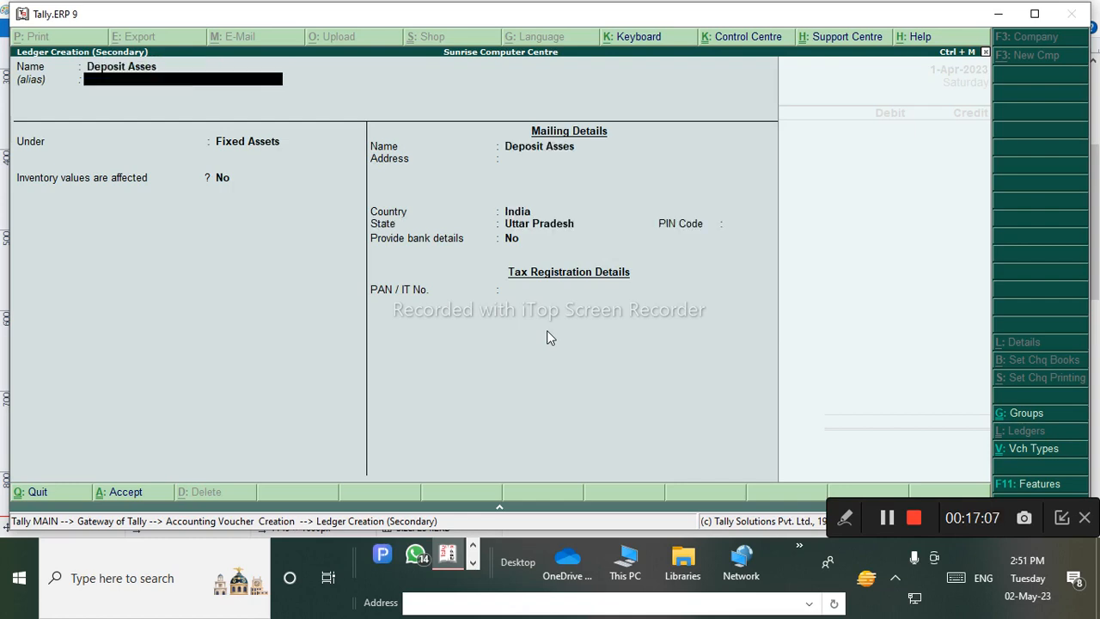
{"action": "key", "text": "Return"}
{"action": "type", "text": "D"}
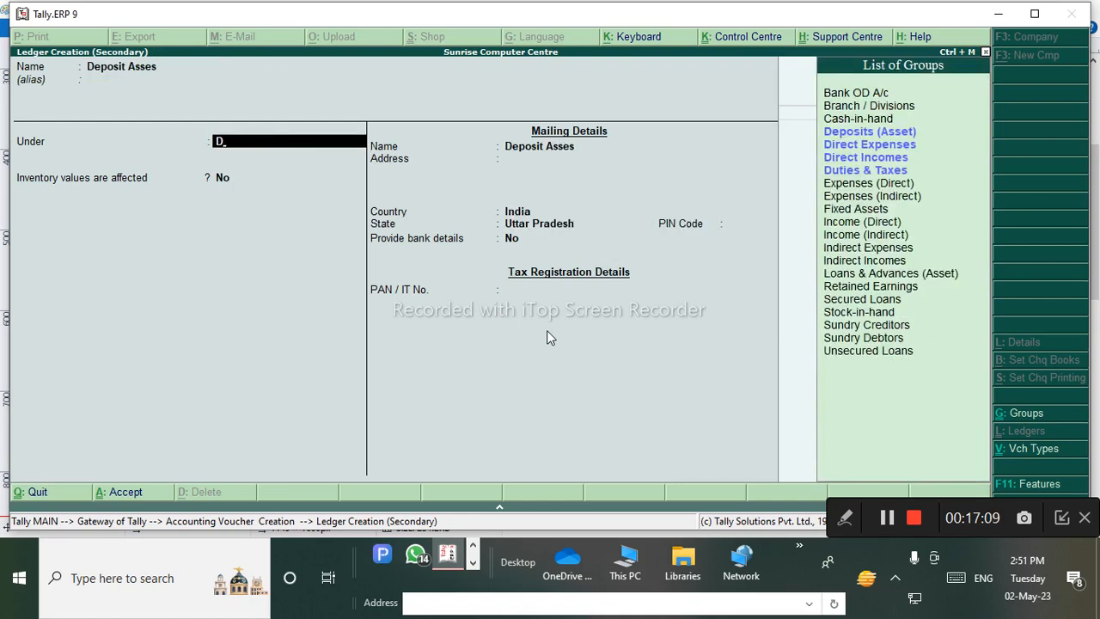
{"action": "key", "text": "Down"}
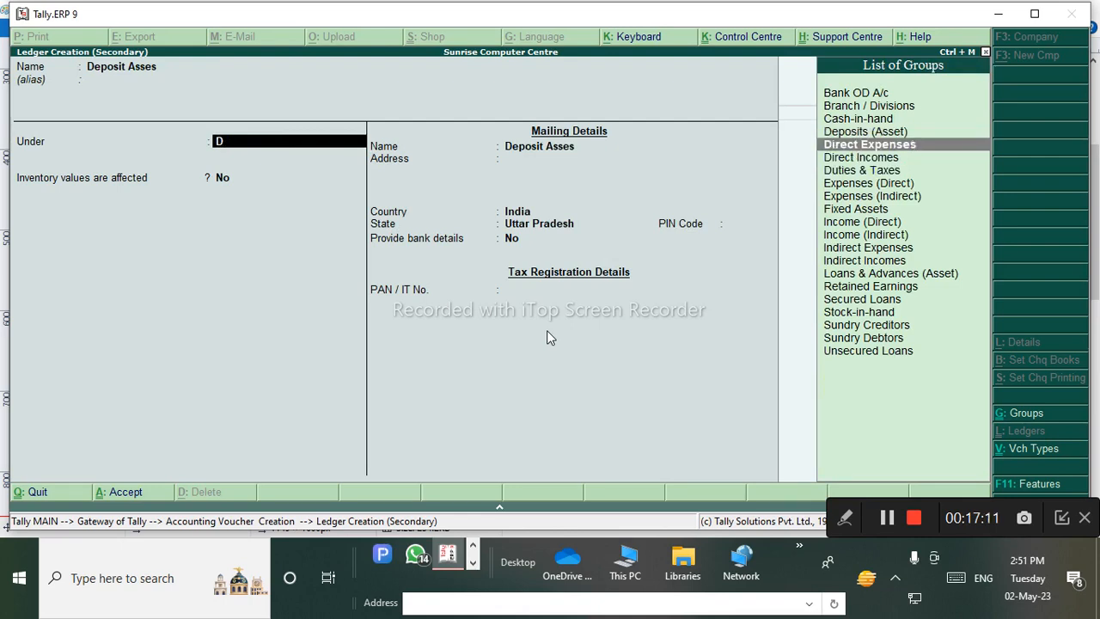
{"action": "key", "text": "Down"}
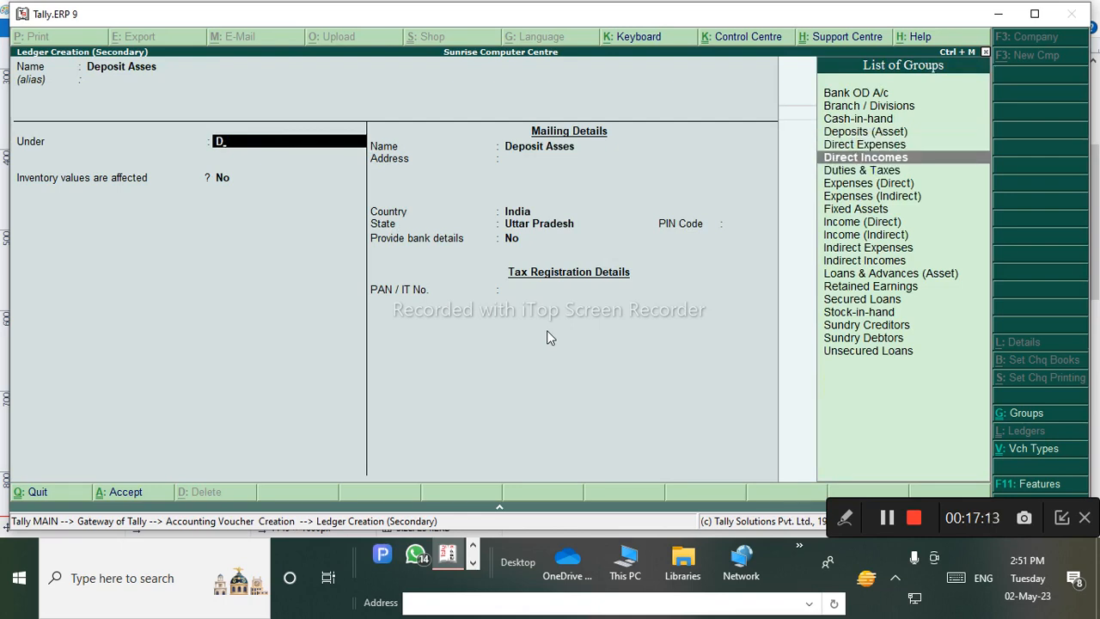
{"action": "key", "text": "Up"}
{"action": "key", "text": "Up"}
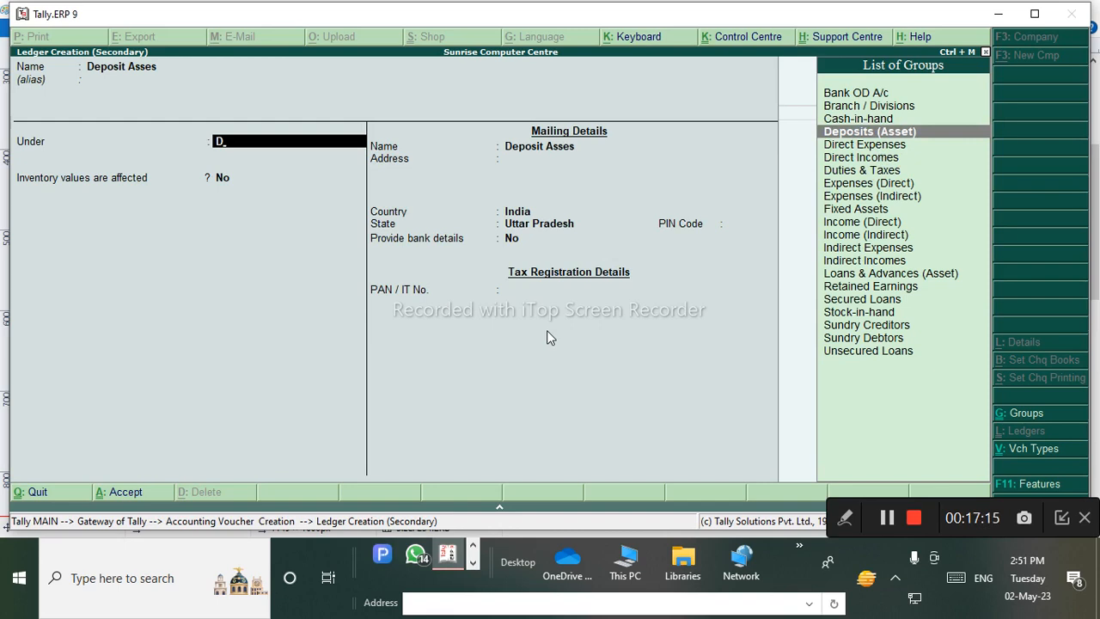
{"action": "key", "text": "Return"}
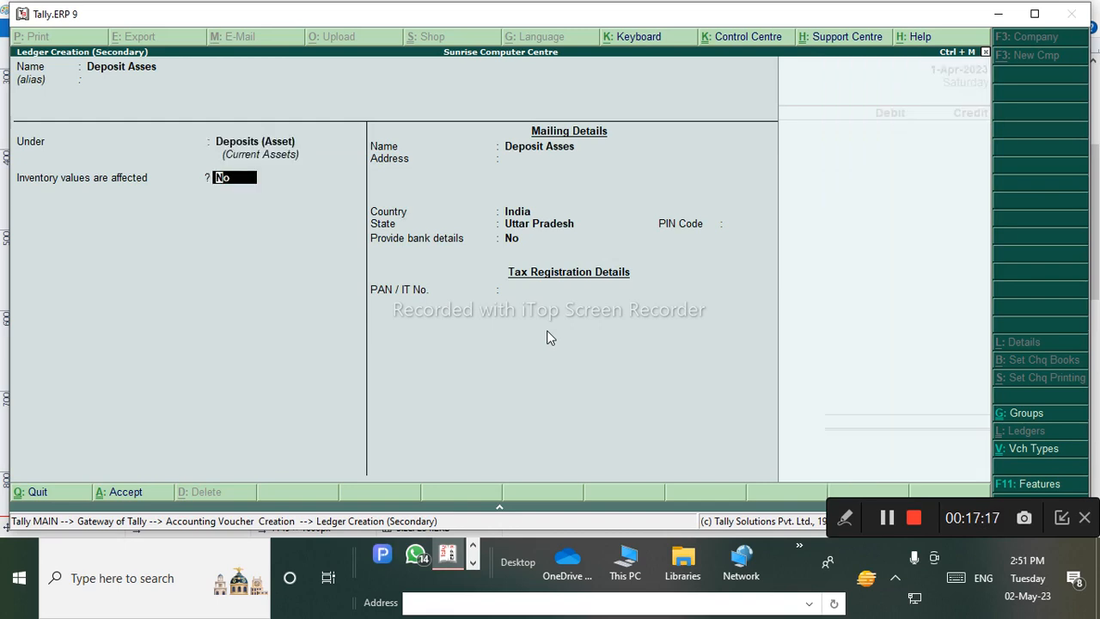
{"action": "key", "text": "ctrl+a"}
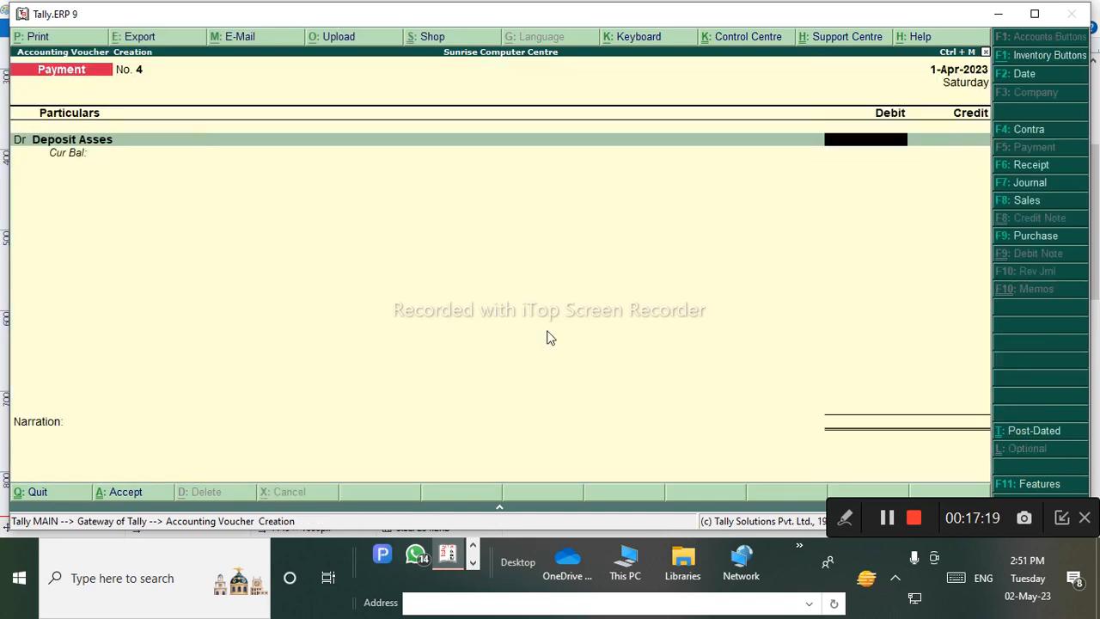
Debit Deposit Asses 50,000, credit SBI by cheque, and save Payment voucher 4.
{"action": "type", "text": "50"}
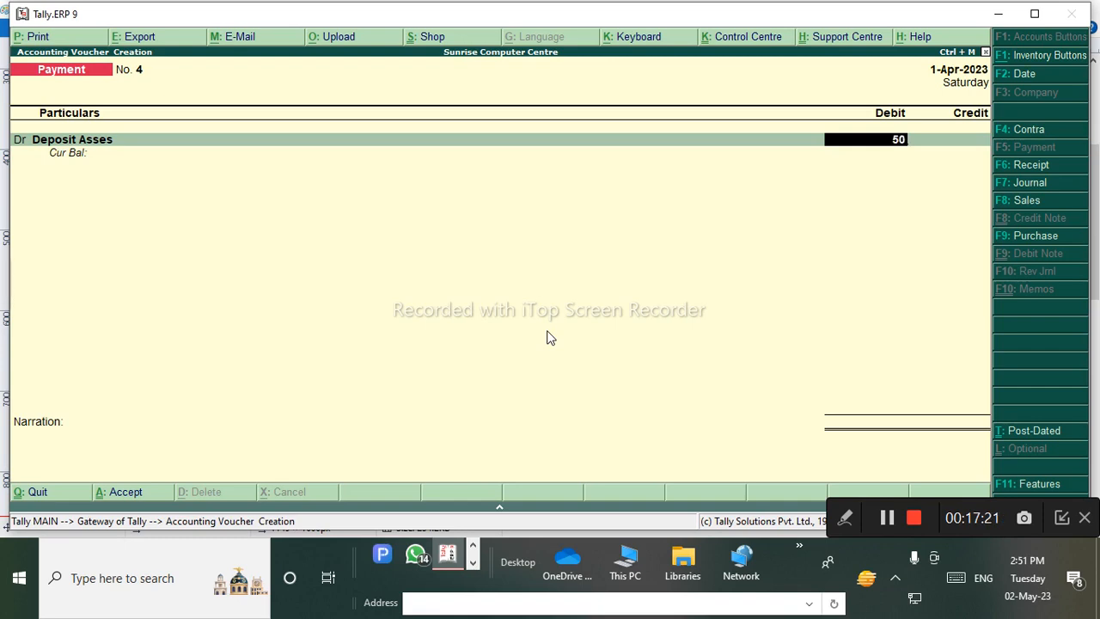
{"action": "type", "text": "000"}
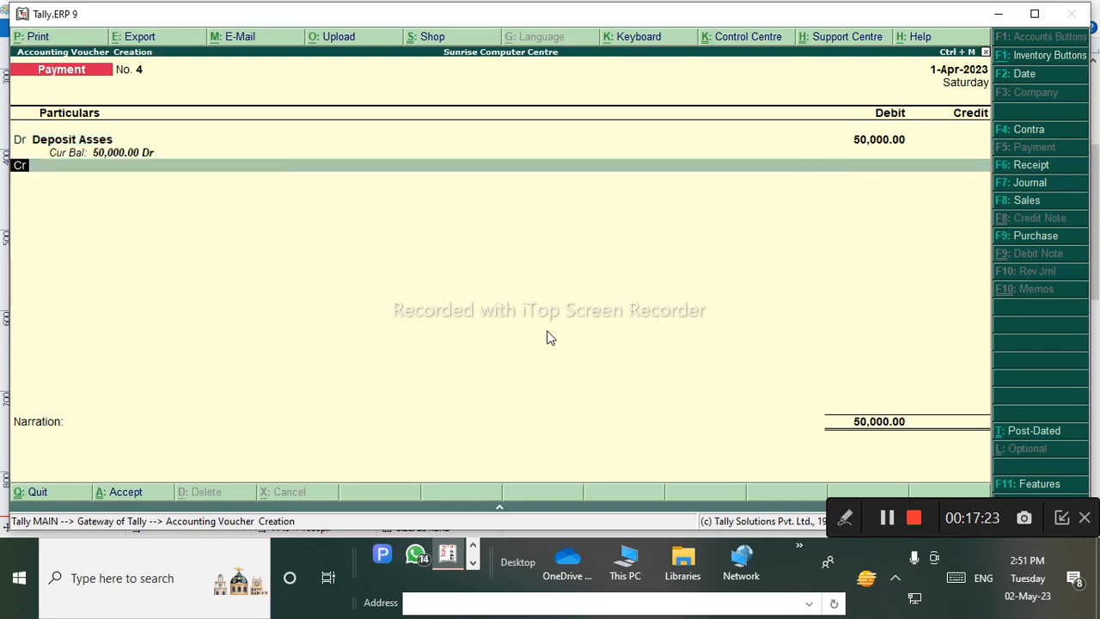
{"action": "key", "text": "Return"}
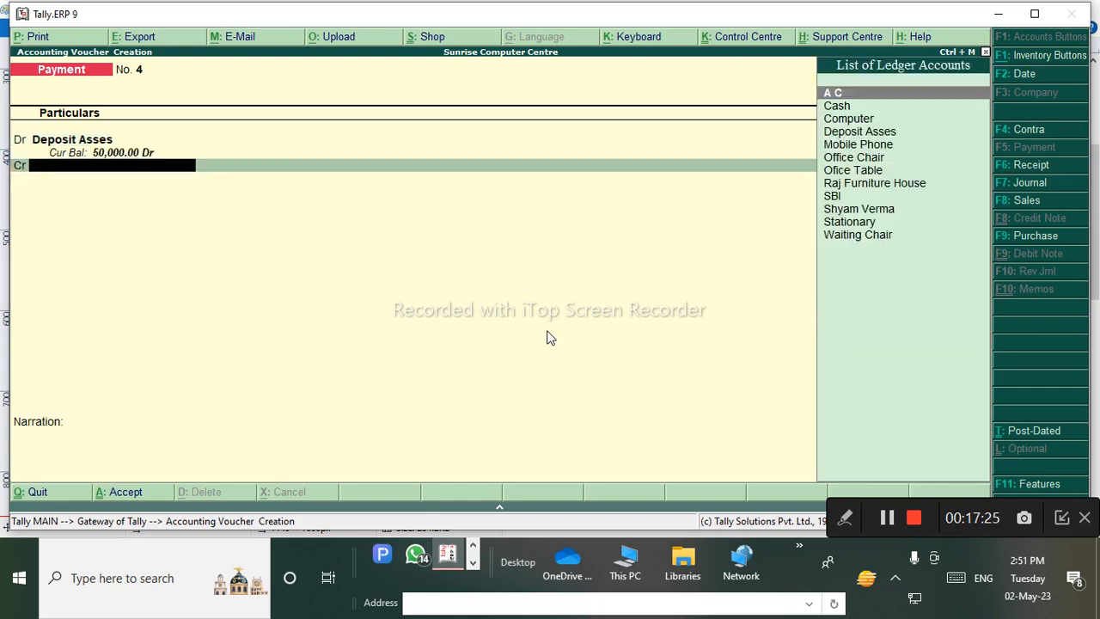
{"action": "key", "text": "Down"}
{"action": "key", "text": "Down"}
{"action": "key", "text": "Down"}
{"action": "key", "text": "Down"}
{"action": "key", "text": "Down"}
{"action": "key", "text": "Down"}
{"action": "key", "text": "Down"}
{"action": "key", "text": "Down"}
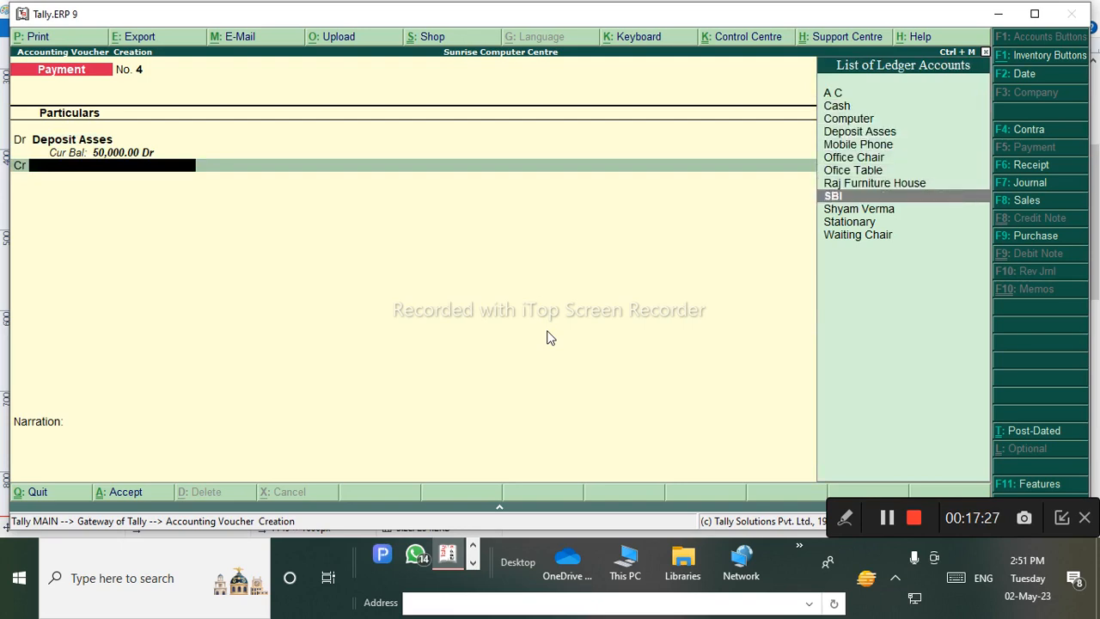
{"action": "key", "text": "Return"}
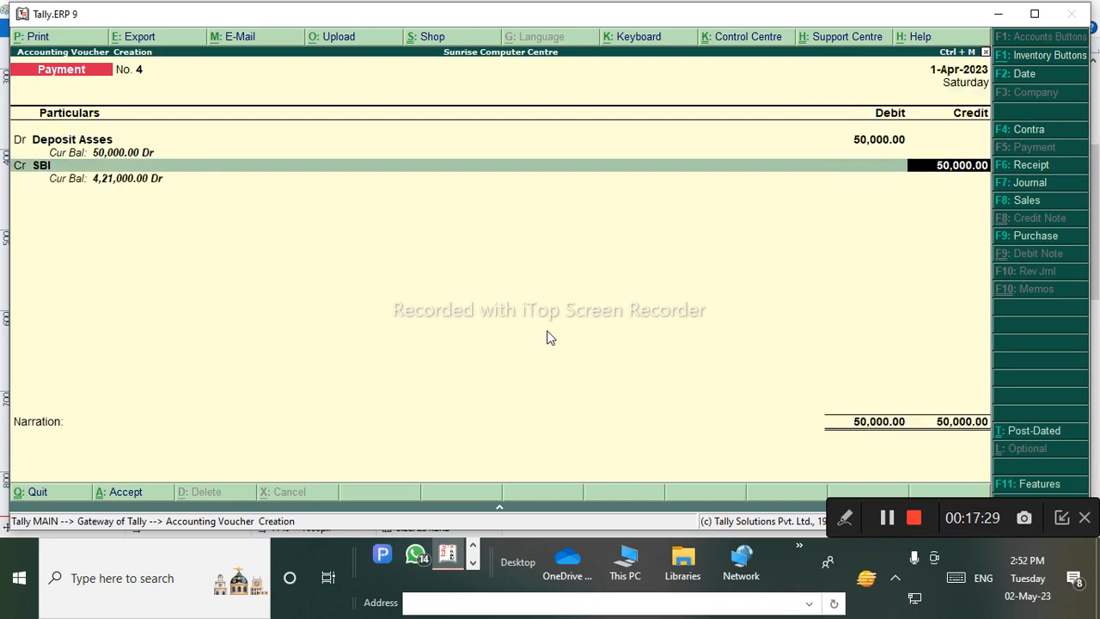
{"action": "key", "text": "Return"}
{"action": "key", "text": "Return"}
{"action": "key", "text": "Return"}
{"action": "key", "text": "Return"}
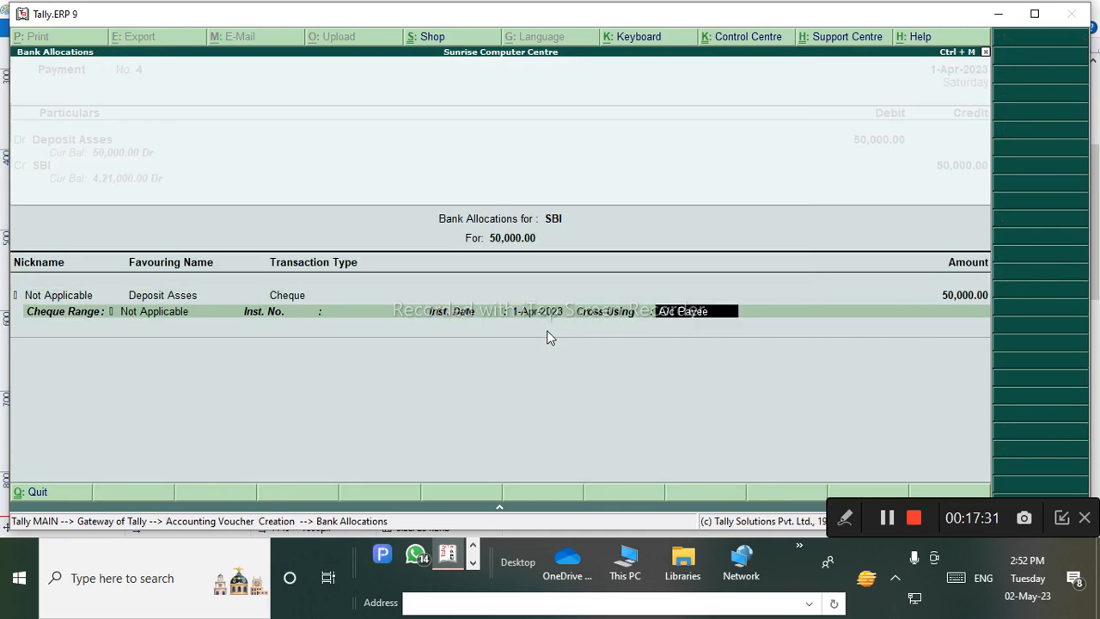
{"action": "key", "text": "Return"}
{"action": "key", "text": "Return"}
{"action": "key", "text": "Return"}
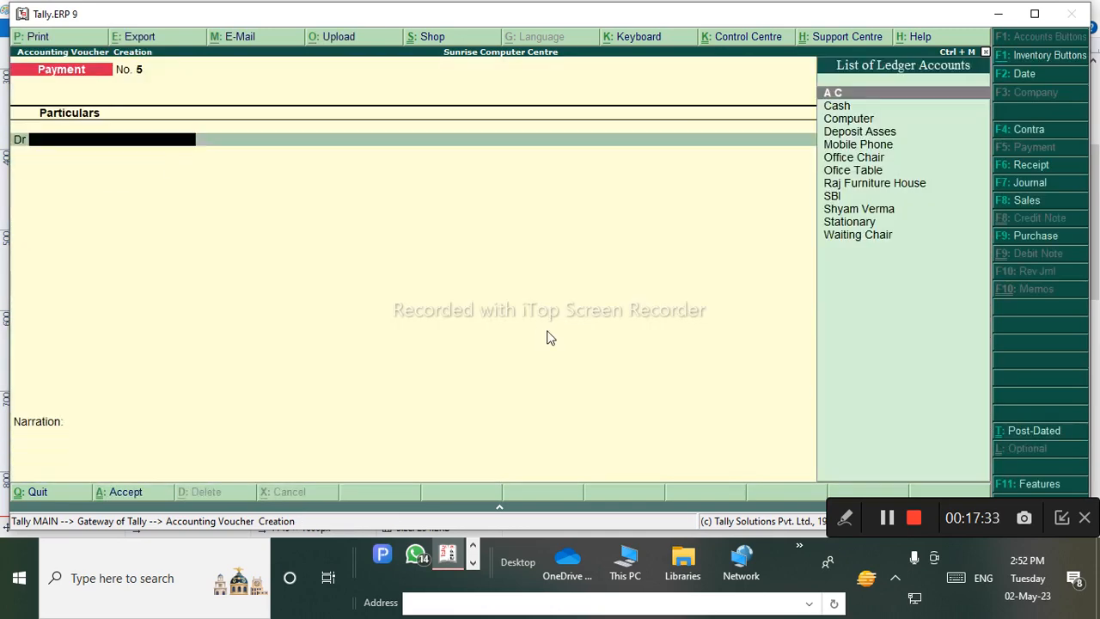
{"action": "left_click", "coordinate": [448, 566]}
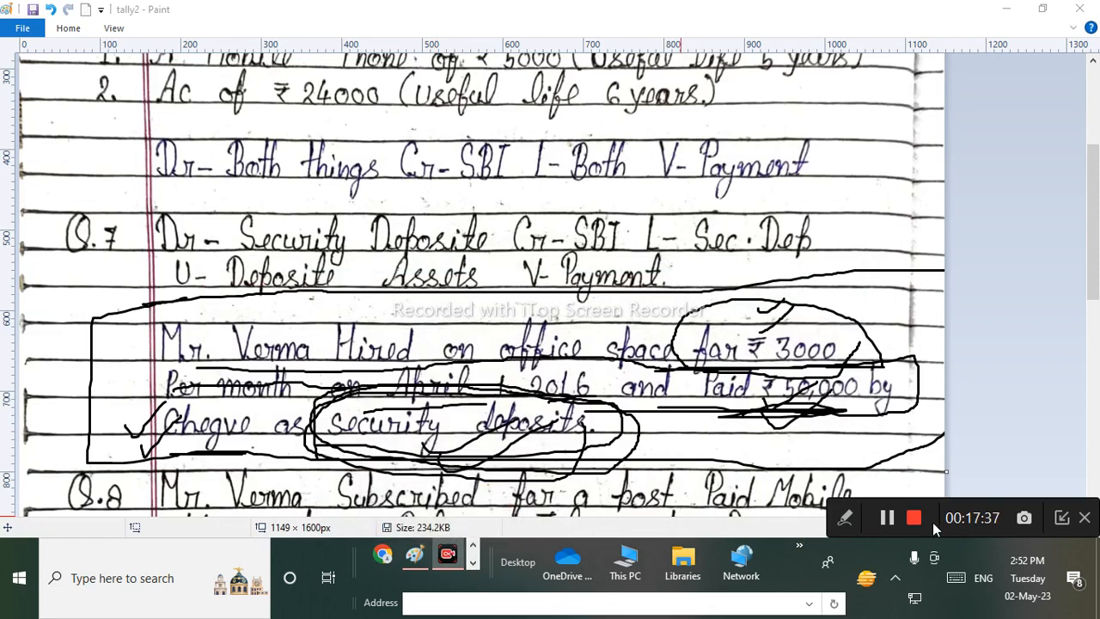
Scroll the notes to Q.8, sketch trial blue marks with the annotation pen, then clear them.
{"action": "left_click", "coordinate": [1095, 296]}
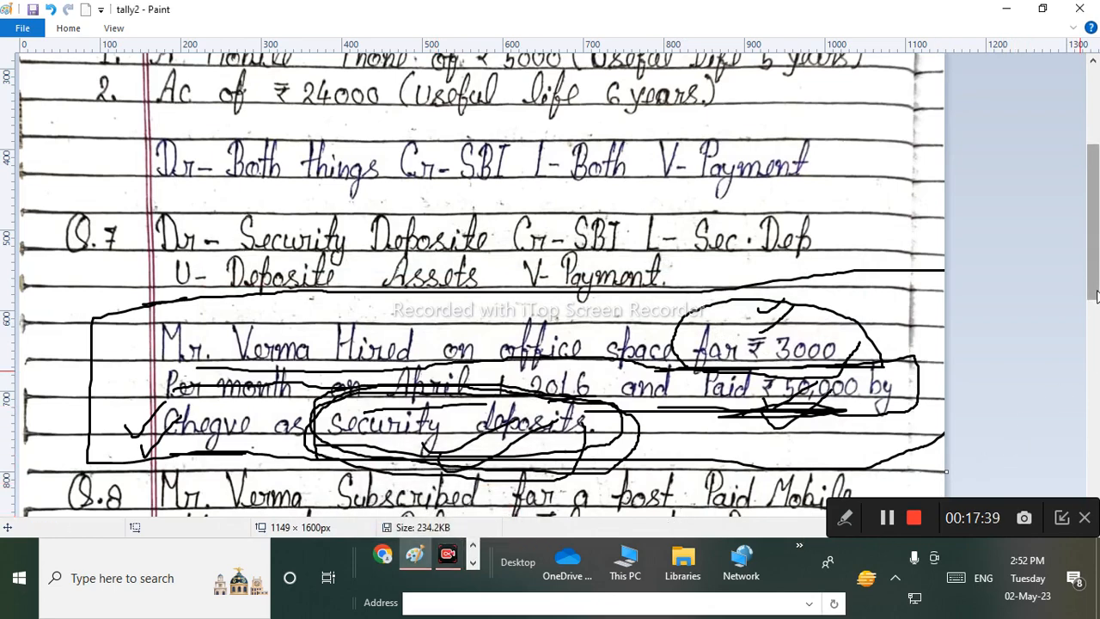
{"action": "left_click_drag", "start_coordinate": [1096, 296], "coordinate": [1095, 431]}
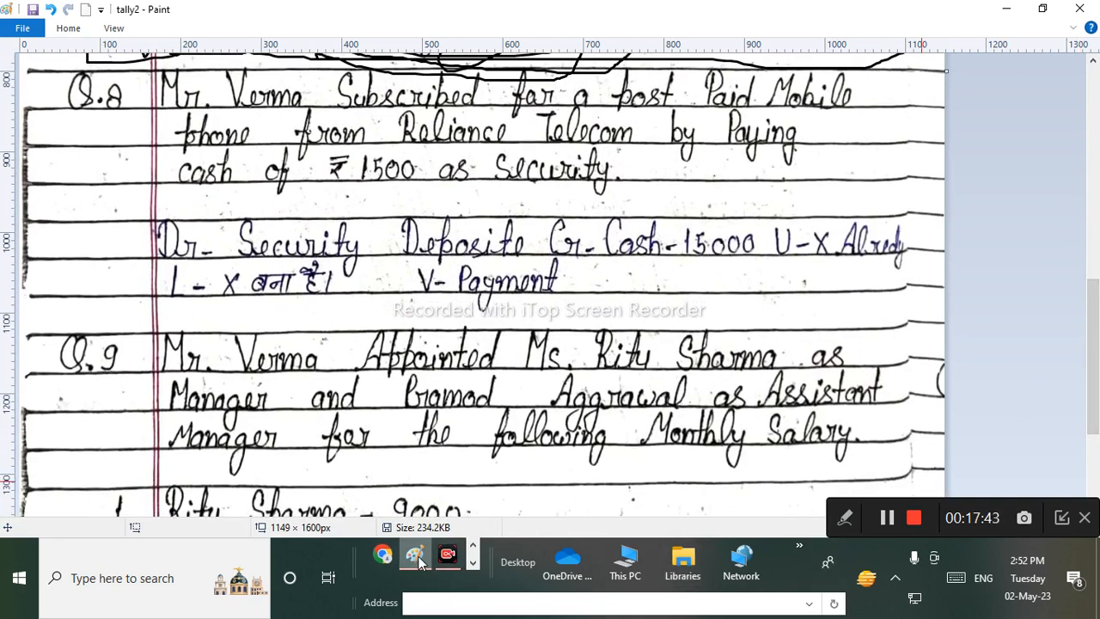
{"action": "left_click", "coordinate": [845, 518]}
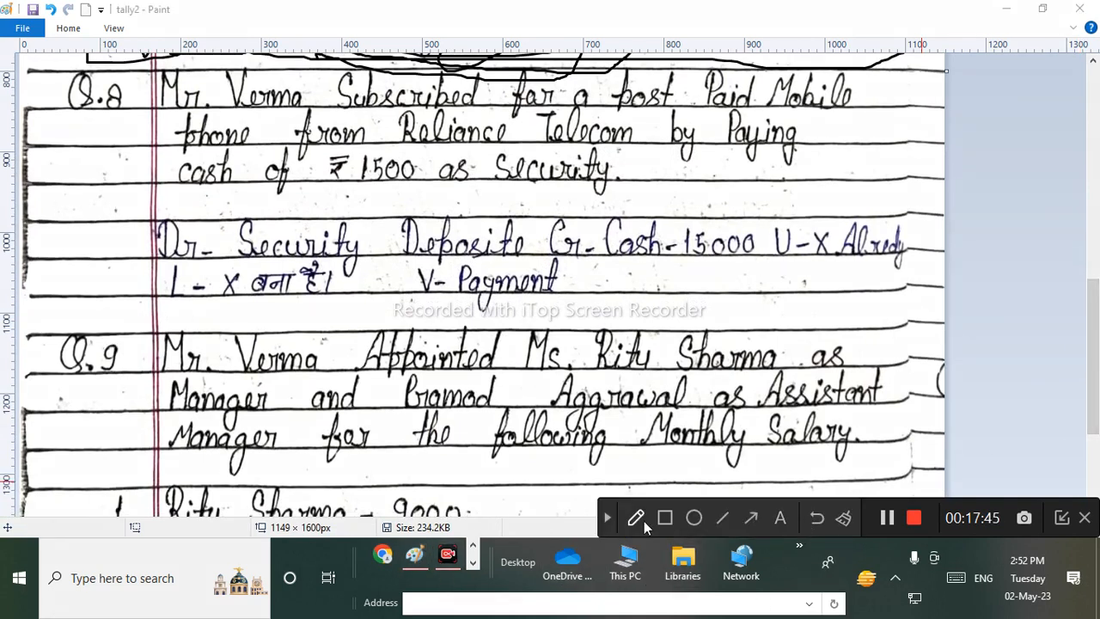
{"action": "left_click", "coordinate": [640, 519]}
{"action": "left_click_drag", "start_coordinate": [153, 125], "coordinate": [877, 108]}
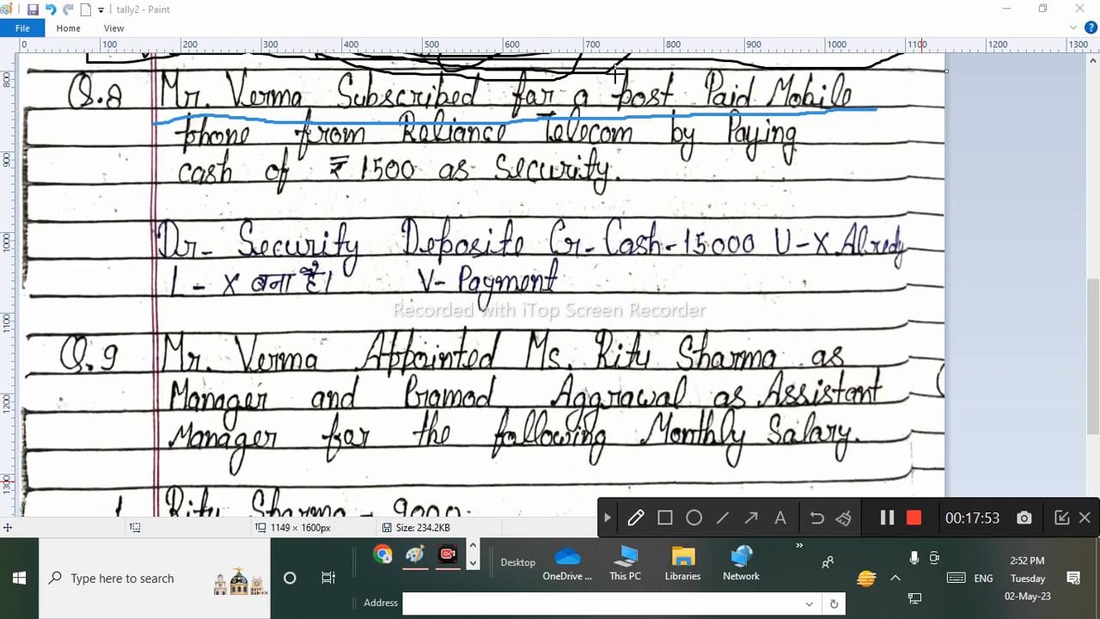
{"action": "mouse_move", "coordinate": [615, 74]}
{"action": "left_mouse_down"}
{"action": "mouse_move", "coordinate": [617, 108]}
{"action": "mouse_move", "coordinate": [760, 65]}
{"action": "mouse_move", "coordinate": [771, 101]}
{"action": "left_mouse_up"}
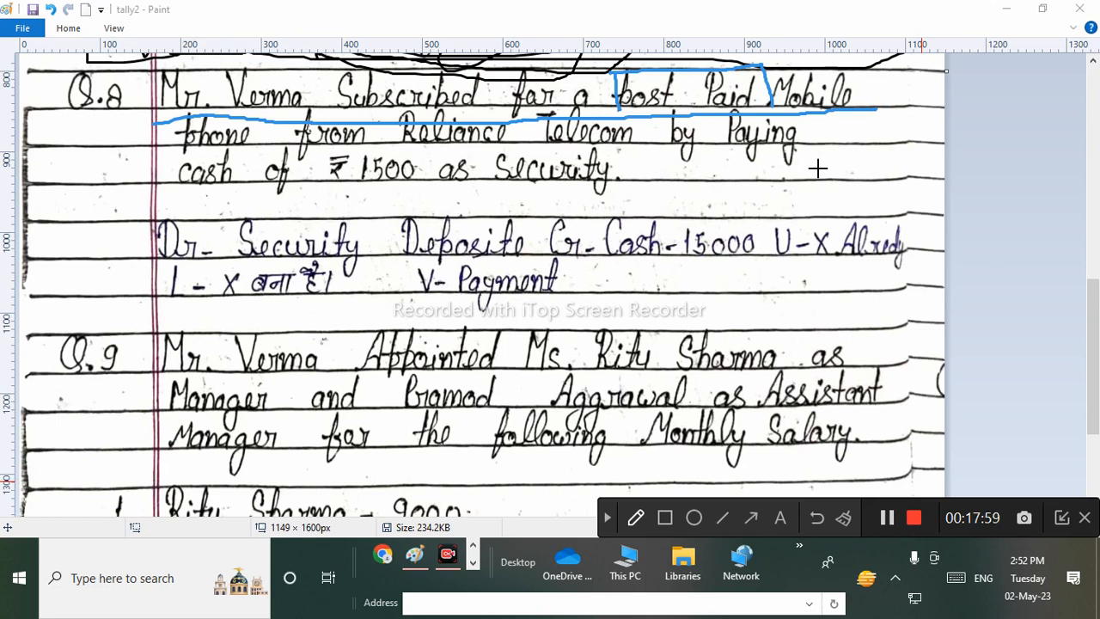
{"action": "left_click_drag", "start_coordinate": [887, 141], "coordinate": [899, 170]}
{"action": "mouse_move", "coordinate": [885, 116]}
{"action": "left_mouse_down"}
{"action": "mouse_move", "coordinate": [903, 135]}
{"action": "mouse_move", "coordinate": [898, 148]}
{"action": "mouse_move", "coordinate": [921, 135]}
{"action": "mouse_move", "coordinate": [945, 144]}
{"action": "mouse_move", "coordinate": [954, 129]}
{"action": "mouse_move", "coordinate": [971, 135]}
{"action": "mouse_move", "coordinate": [898, 106]}
{"action": "mouse_move", "coordinate": [989, 170]}
{"action": "mouse_move", "coordinate": [929, 106]}
{"action": "left_mouse_up"}
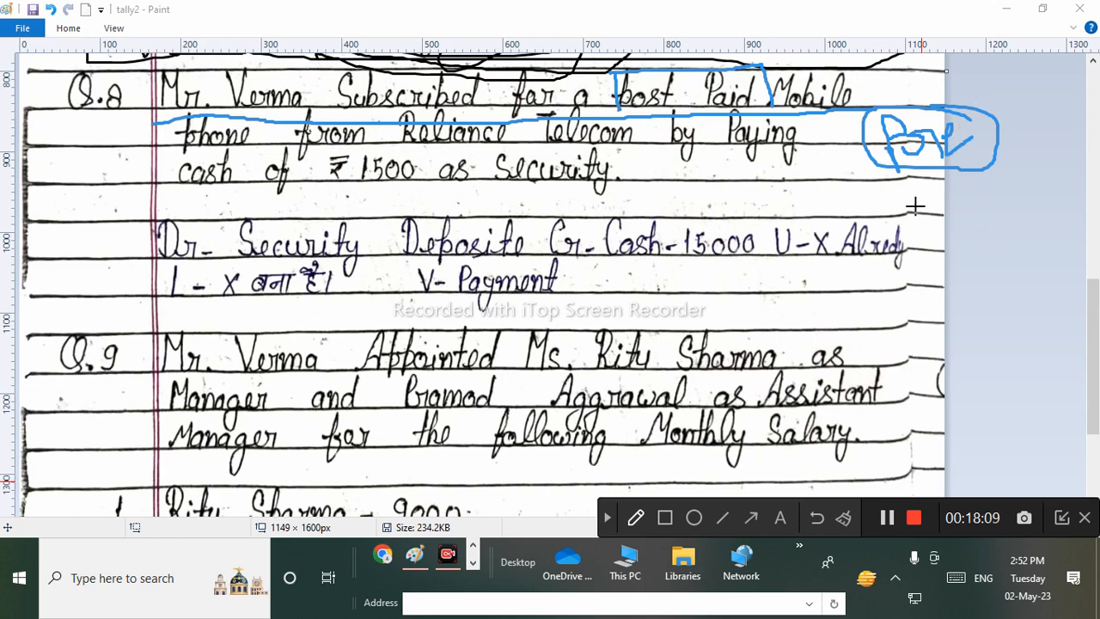
{"action": "mouse_move", "coordinate": [987, 258]}
{"action": "left_mouse_down"}
{"action": "mouse_move", "coordinate": [945, 211]}
{"action": "mouse_move", "coordinate": [994, 180]}
{"action": "left_mouse_up"}
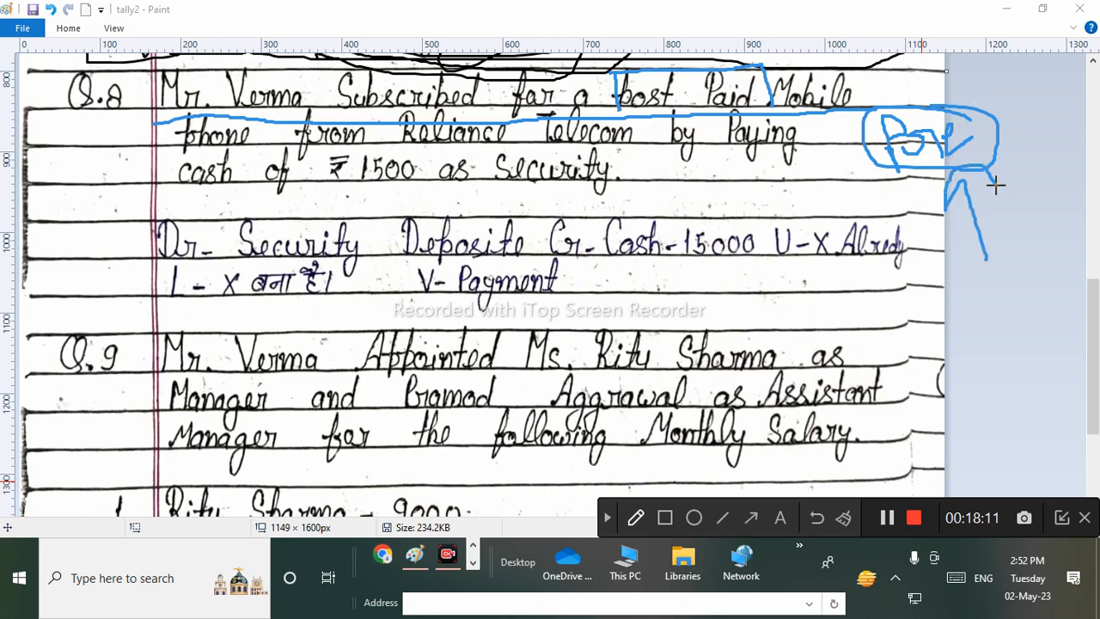
{"action": "mouse_move", "coordinate": [916, 61]}
{"action": "left_mouse_down"}
{"action": "mouse_move", "coordinate": [873, 86]}
{"action": "mouse_move", "coordinate": [946, 225]}
{"action": "mouse_move", "coordinate": [984, 125]}
{"action": "mouse_move", "coordinate": [916, 62]}
{"action": "left_mouse_up"}
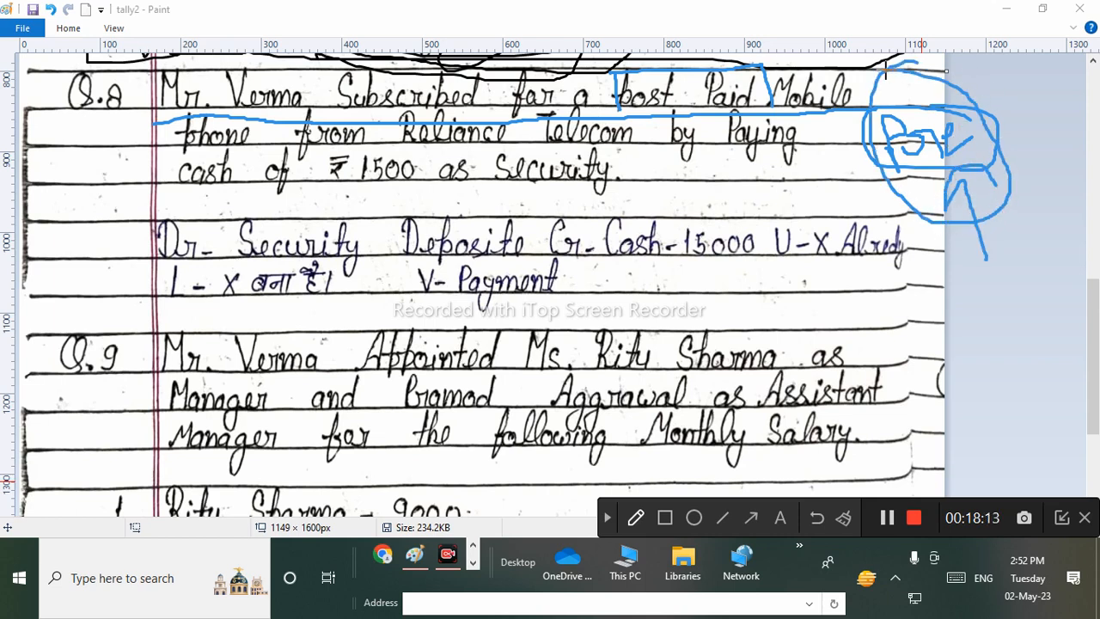
{"action": "mouse_move", "coordinate": [873, 146]}
{"action": "left_mouse_down"}
{"action": "mouse_move", "coordinate": [862, 158]}
{"action": "mouse_move", "coordinate": [955, 132]}
{"action": "left_mouse_up"}
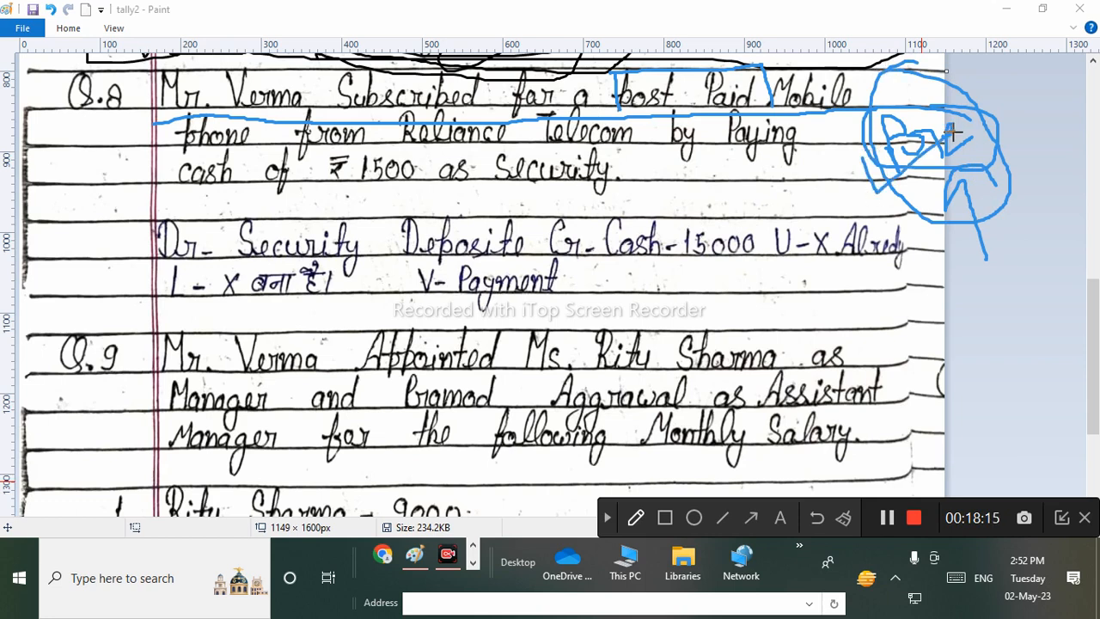
{"action": "left_click", "coordinate": [843, 518]}
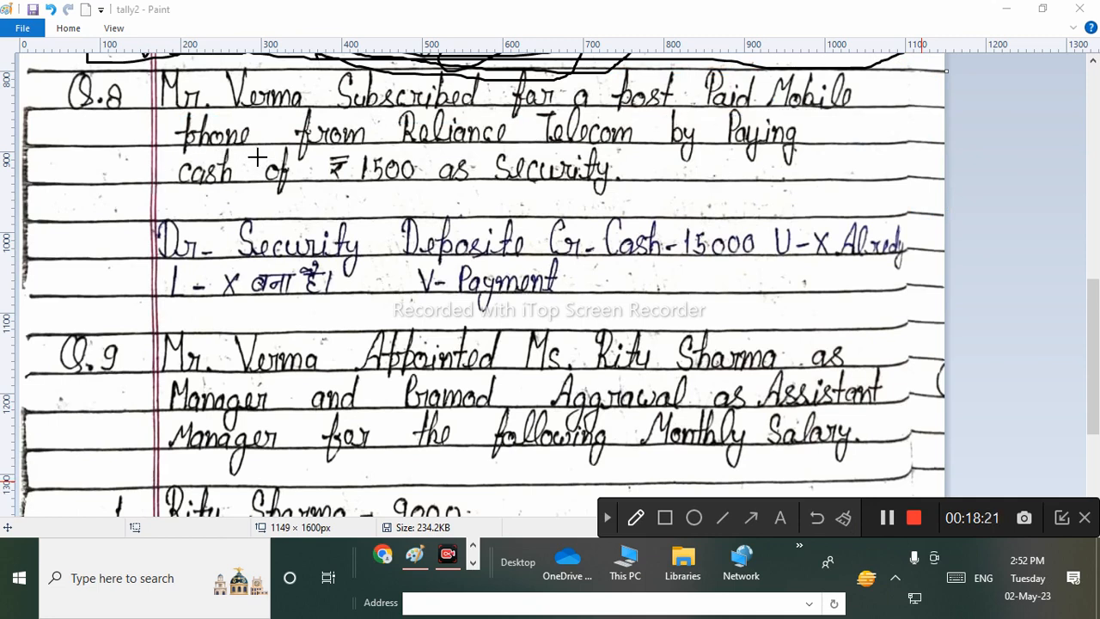
Underline the ₹1500 security sentence, circle ₹1500, and mark Dr Security Deposite and Cr Cash.
{"action": "mouse_move", "coordinate": [217, 152]}
{"action": "left_mouse_down"}
{"action": "mouse_move", "coordinate": [662, 148]}
{"action": "mouse_move", "coordinate": [873, 166]}
{"action": "left_mouse_up"}
{"action": "mouse_move", "coordinate": [201, 203]}
{"action": "left_mouse_down"}
{"action": "mouse_move", "coordinate": [622, 191]}
{"action": "mouse_move", "coordinate": [612, 213]}
{"action": "mouse_move", "coordinate": [632, 209]}
{"action": "left_mouse_up"}
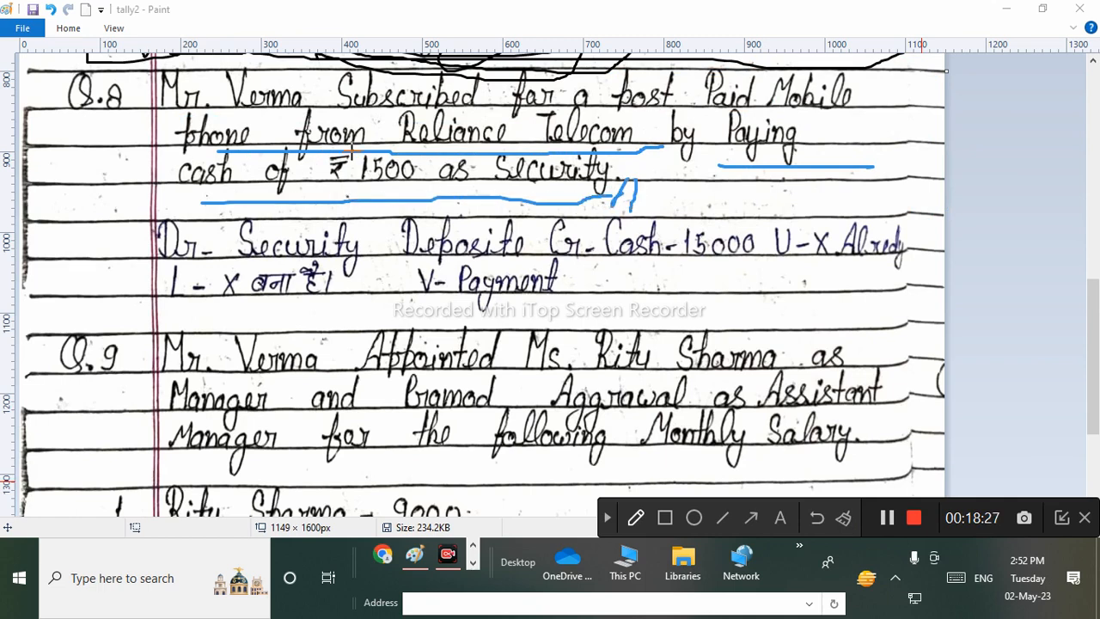
{"action": "mouse_move", "coordinate": [346, 155]}
{"action": "left_mouse_down"}
{"action": "mouse_move", "coordinate": [325, 183]}
{"action": "mouse_move", "coordinate": [400, 198]}
{"action": "mouse_move", "coordinate": [430, 163]}
{"action": "mouse_move", "coordinate": [380, 153]}
{"action": "left_mouse_up"}
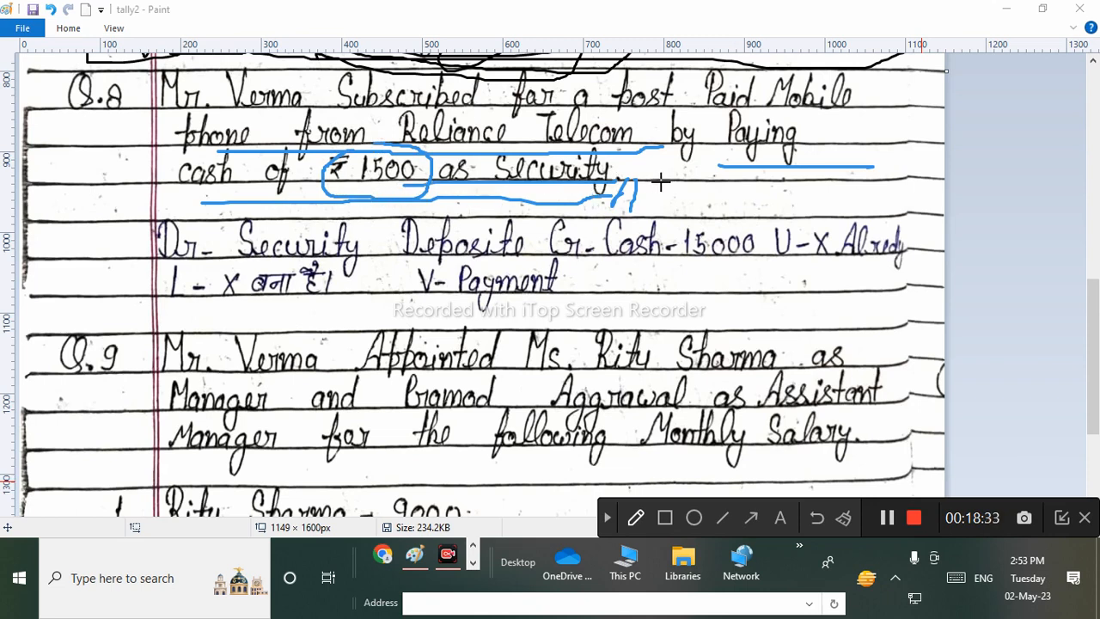
{"action": "mouse_move", "coordinate": [620, 165]}
{"action": "left_mouse_down"}
{"action": "mouse_move", "coordinate": [722, 167]}
{"action": "mouse_move", "coordinate": [716, 195]}
{"action": "left_mouse_up"}
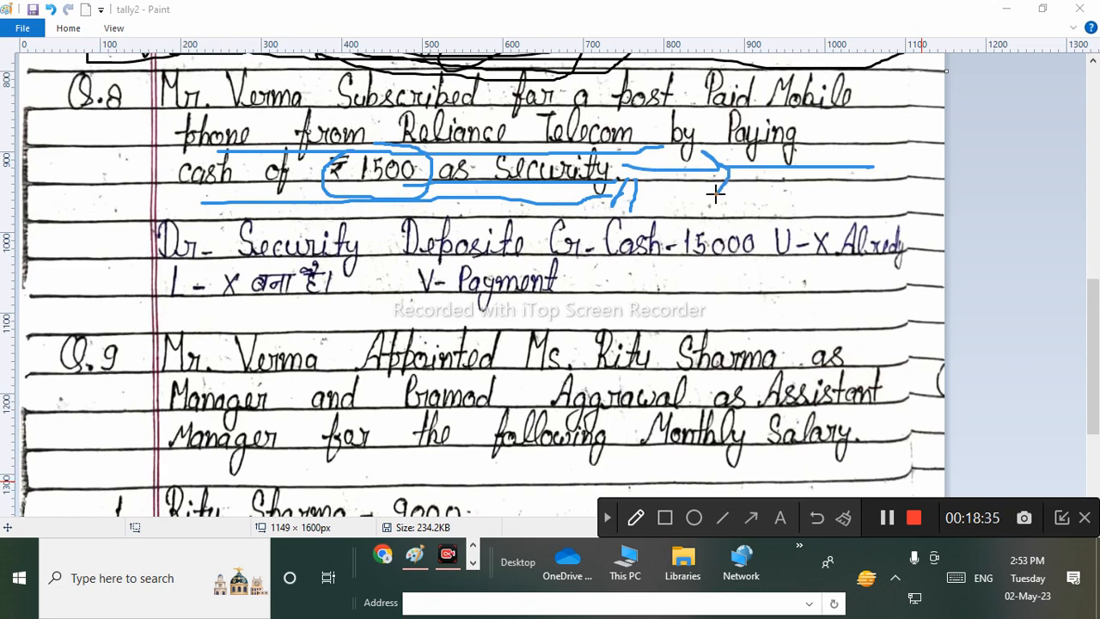
{"action": "mouse_move", "coordinate": [131, 266]}
{"action": "left_mouse_down"}
{"action": "mouse_move", "coordinate": [527, 254]}
{"action": "mouse_move", "coordinate": [517, 223]}
{"action": "mouse_move", "coordinate": [268, 208]}
{"action": "mouse_move", "coordinate": [147, 232]}
{"action": "mouse_move", "coordinate": [150, 252]}
{"action": "left_mouse_up"}
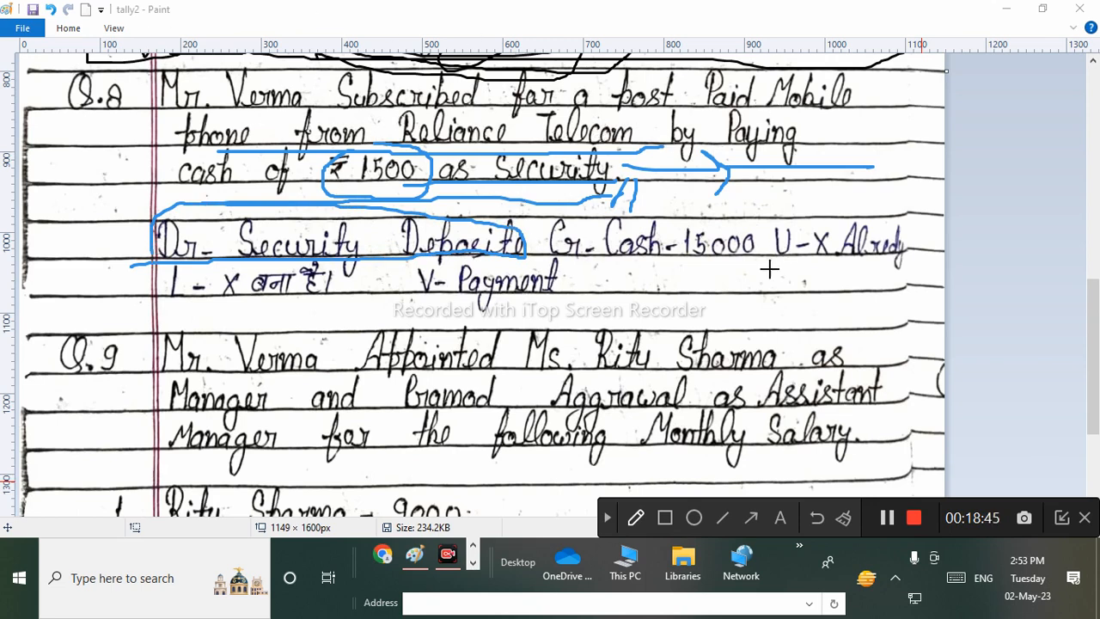
{"action": "left_click_drag", "start_coordinate": [569, 256], "coordinate": [754, 251]}
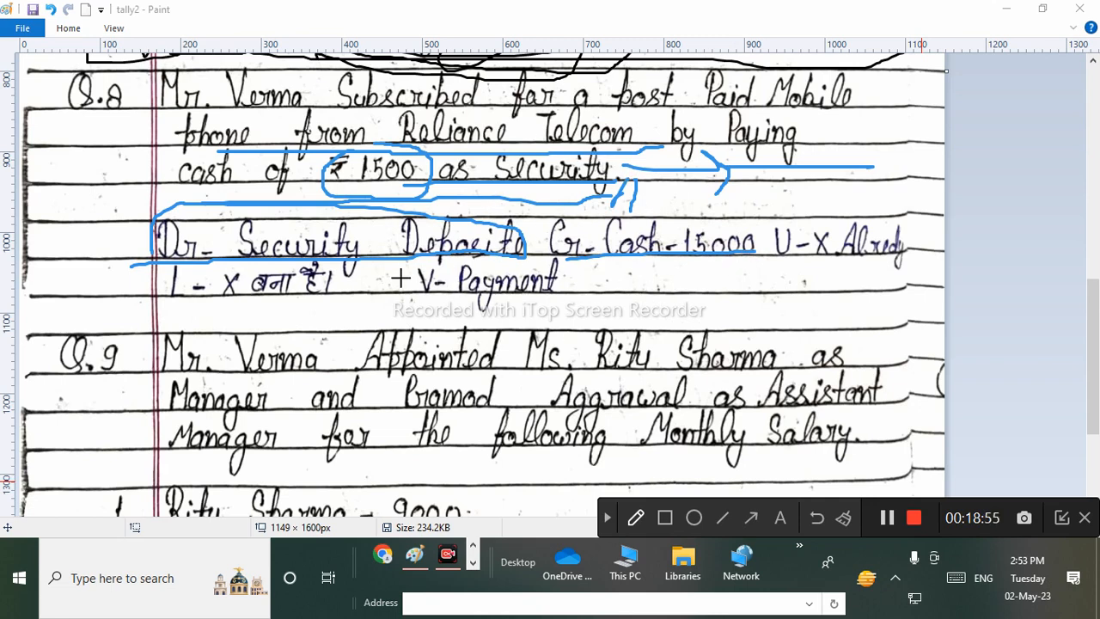
Underline 'V-Payment' in blue, then clear every annotation stroke from the Q.8 notes.
{"action": "left_click_drag", "start_coordinate": [399, 297], "coordinate": [749, 293]}
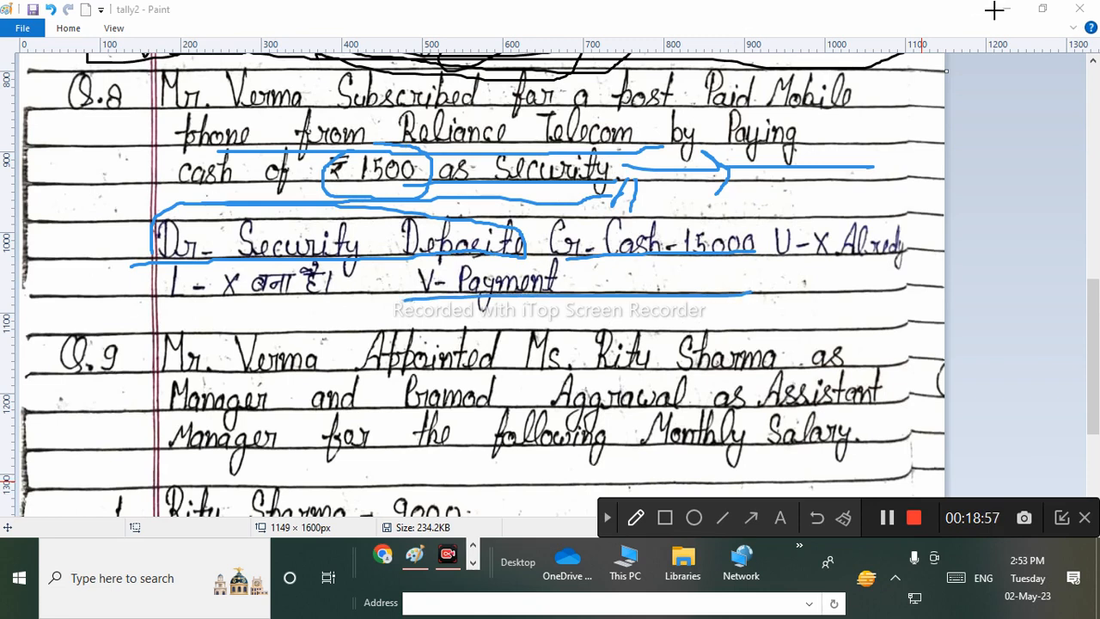
{"action": "left_click", "coordinate": [607, 517]}
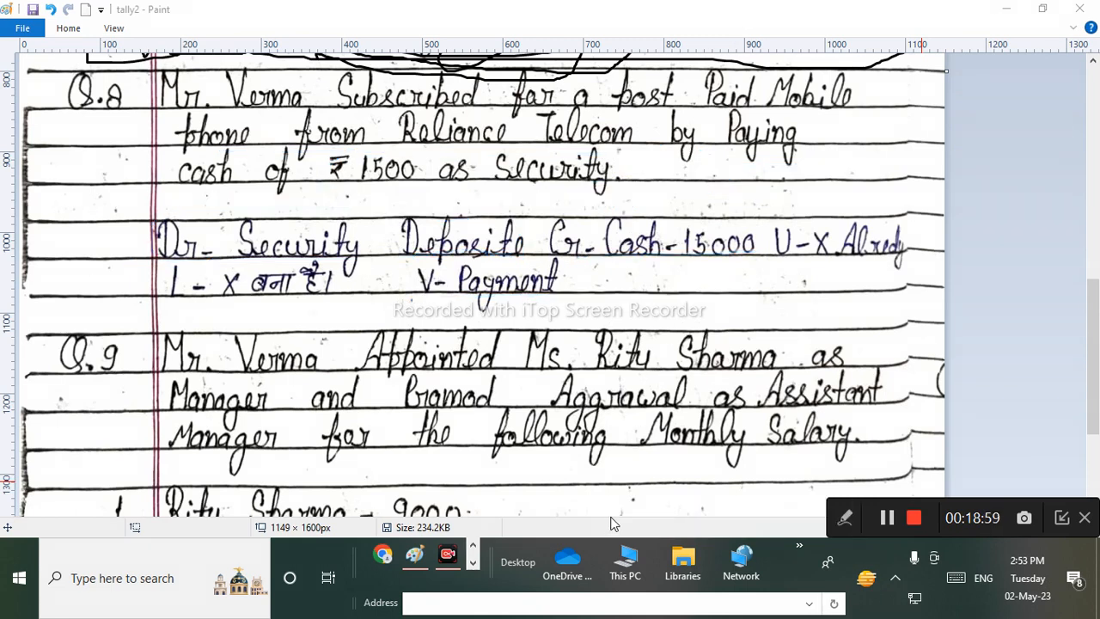
Minimize Paint and bring the Tally Payment voucher back to the front.
{"action": "left_click", "coordinate": [1006, 10]}
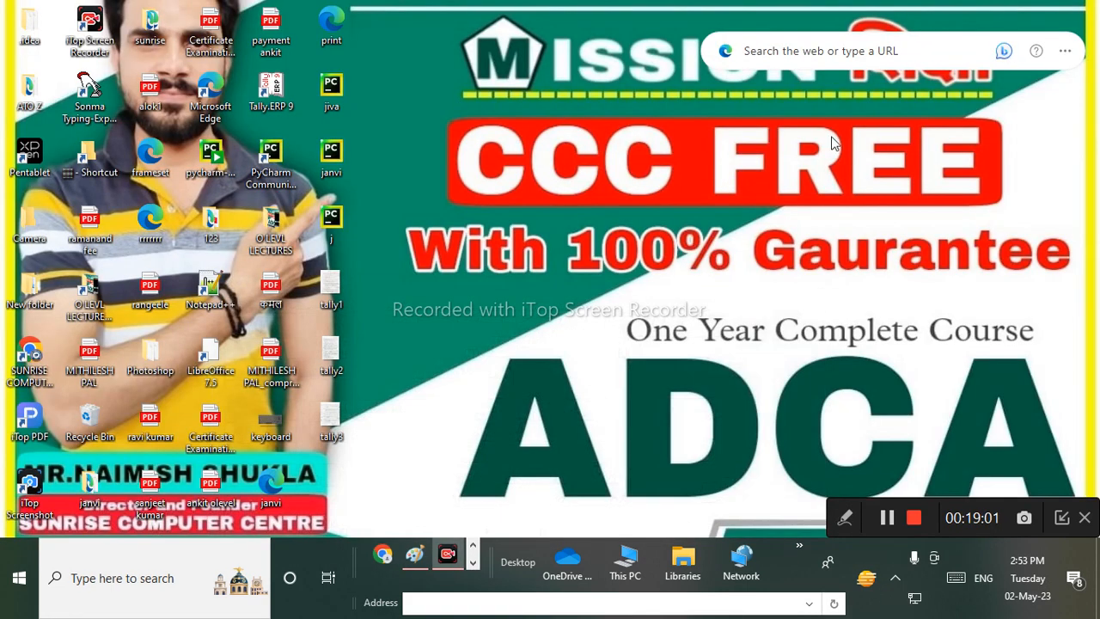
{"action": "left_click", "coordinate": [472, 563]}
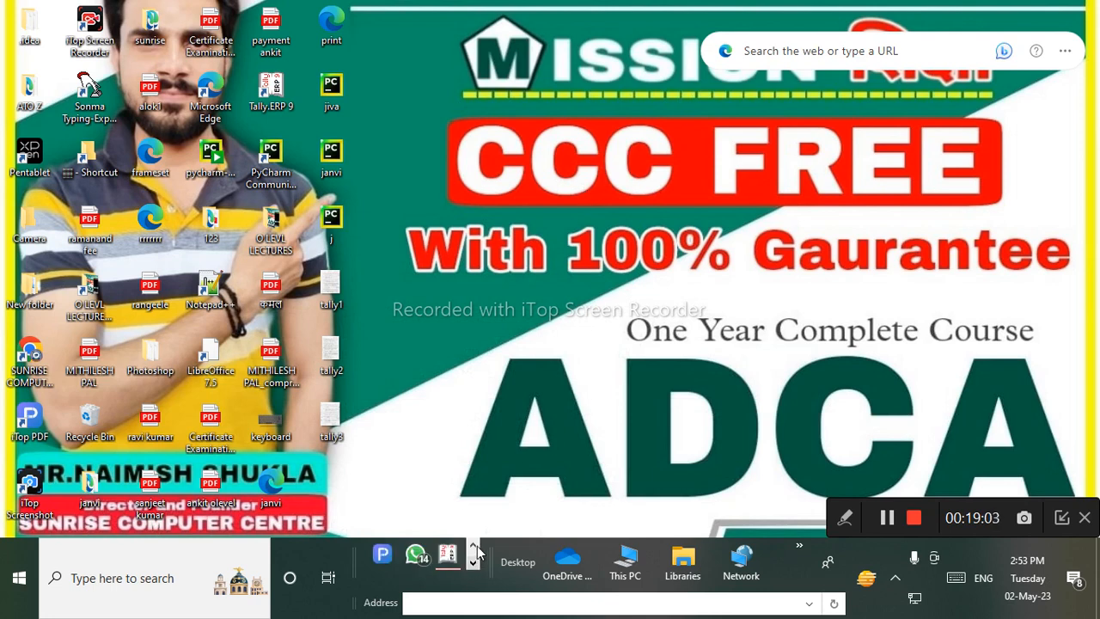
{"action": "left_click", "coordinate": [448, 556]}
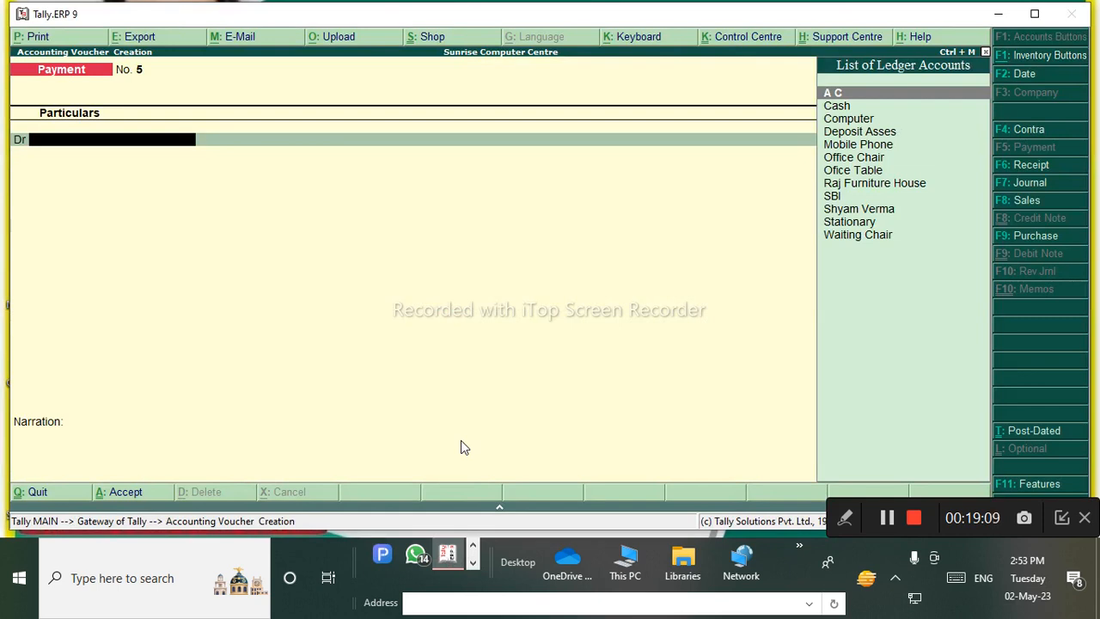
Record Payment No. 5 with Deposit Asses Dr 1,500 and Cash Cr 1,500, and save it.
{"action": "key", "text": "Down"}
{"action": "key", "text": "Down"}
{"action": "key", "text": "Down"}
{"action": "key", "text": "Down"}
{"action": "key", "text": "Down"}
{"action": "key", "text": "Down"}
{"action": "key", "text": "Down"}
{"action": "key", "text": "Down"}
{"action": "key", "text": "Down"}
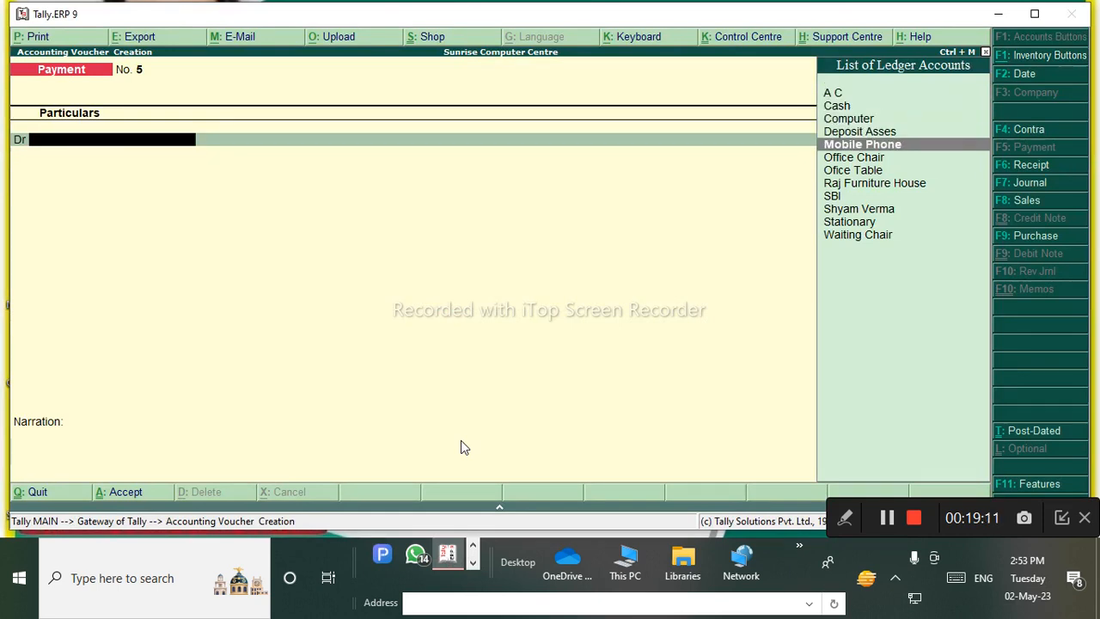
{"action": "key", "text": "Up"}
{"action": "key", "text": "Up"}
{"action": "key", "text": "Up"}
{"action": "key", "text": "Up"}
{"action": "key", "text": "Up"}
{"action": "key", "text": "Up"}
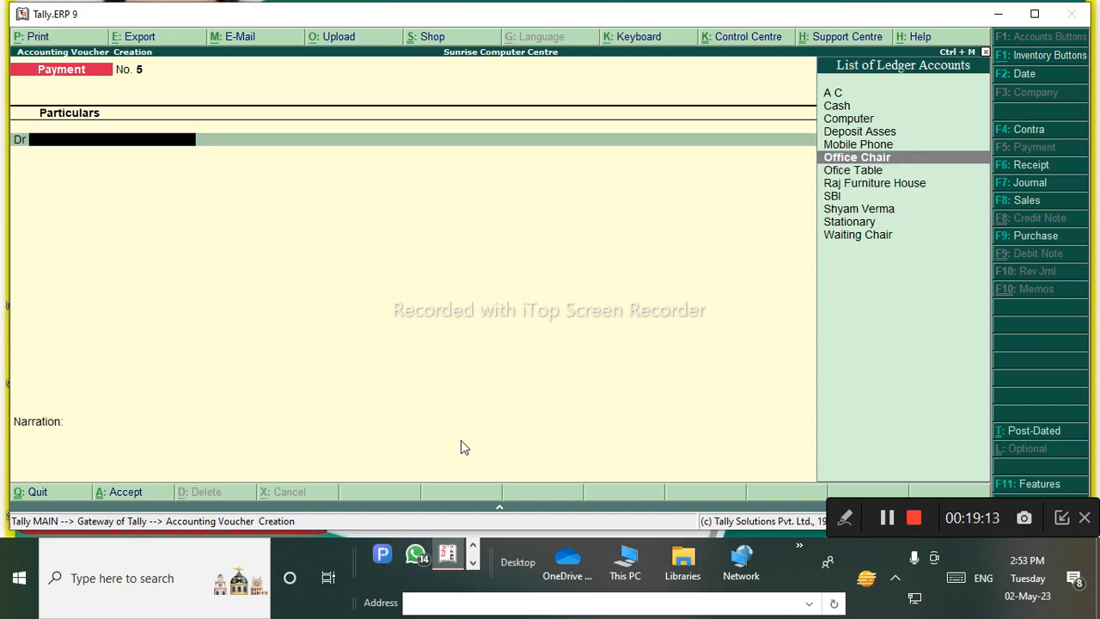
{"action": "key", "text": "Return"}
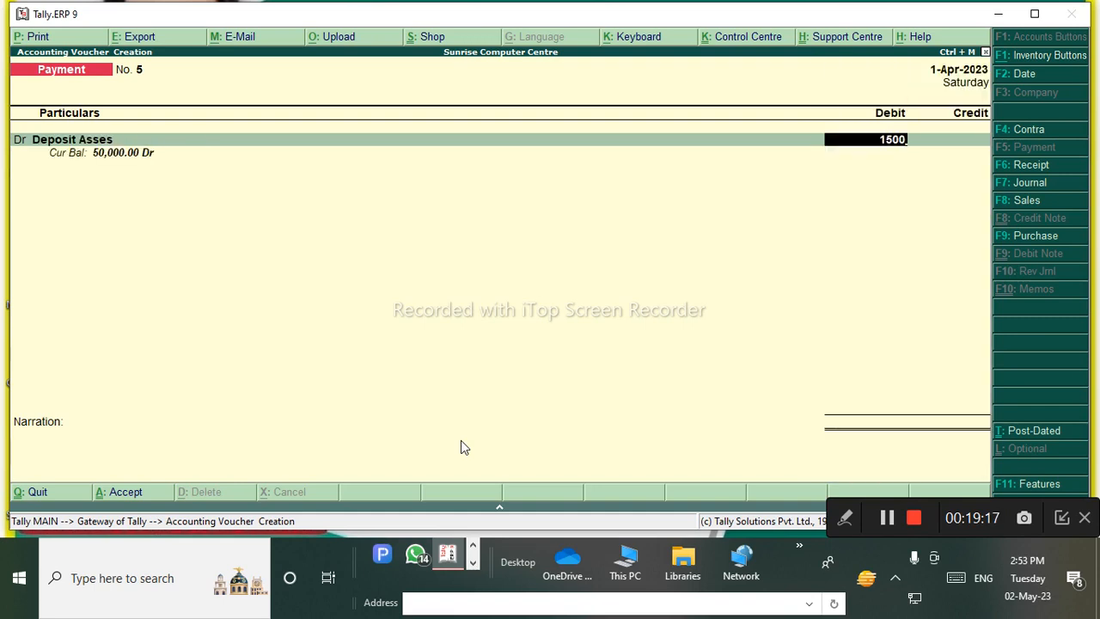
{"action": "key", "text": "Return"}
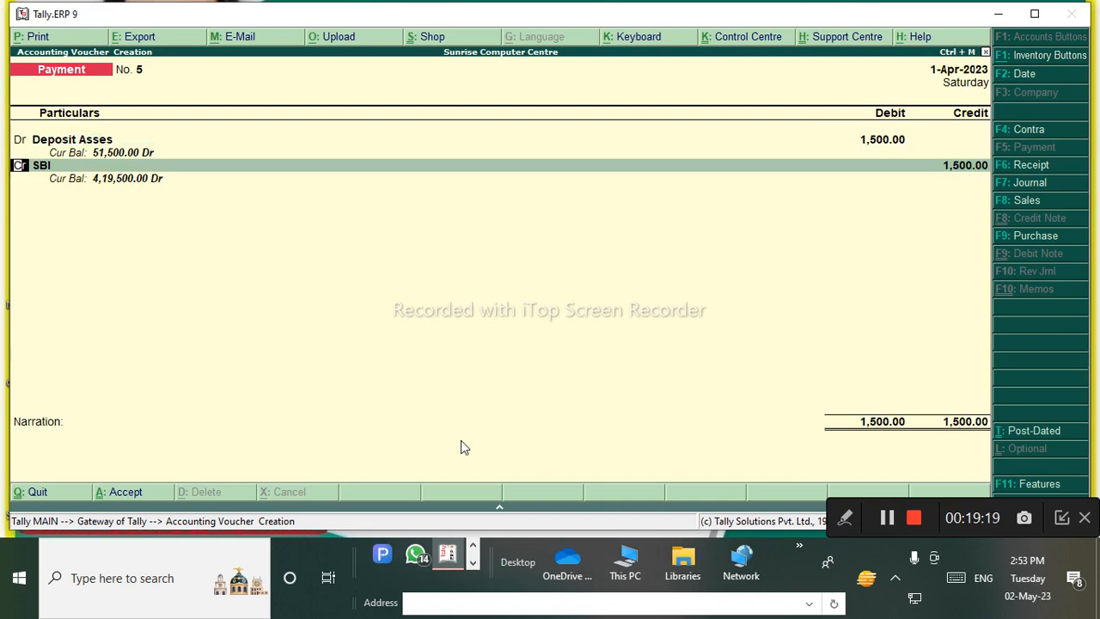
{"action": "key", "text": "Return"}
{"action": "key", "text": "Up"}
{"action": "key", "text": "Up"}
{"action": "key", "text": "Up"}
{"action": "key", "text": "Up"}
{"action": "key", "text": "Up"}
{"action": "key", "text": "Up"}
{"action": "key", "text": "Up"}
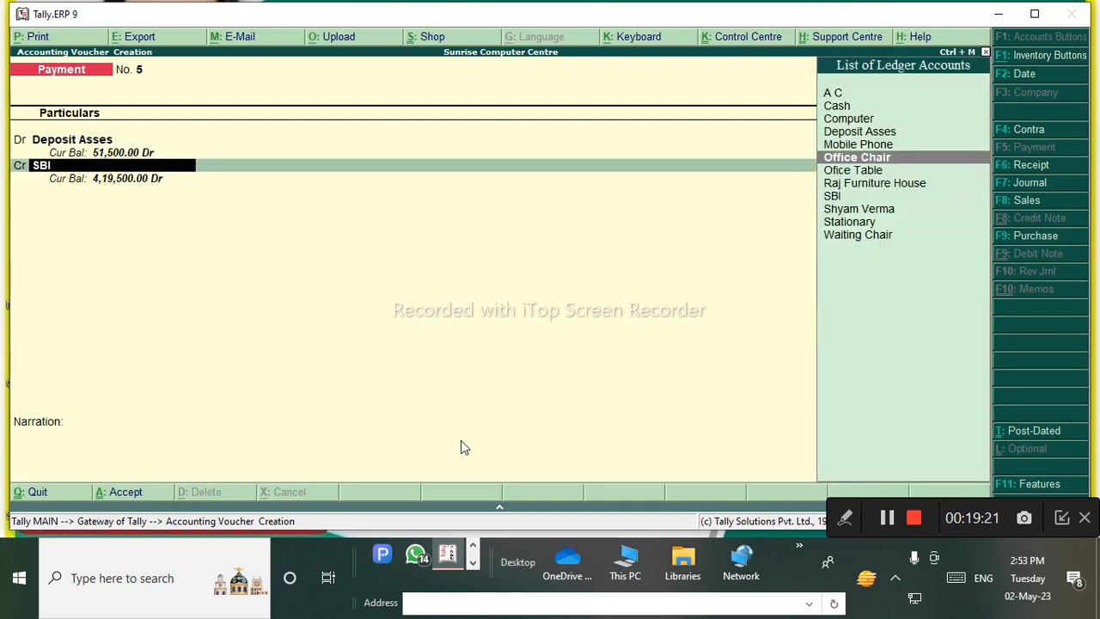
{"action": "key", "text": "Return"}
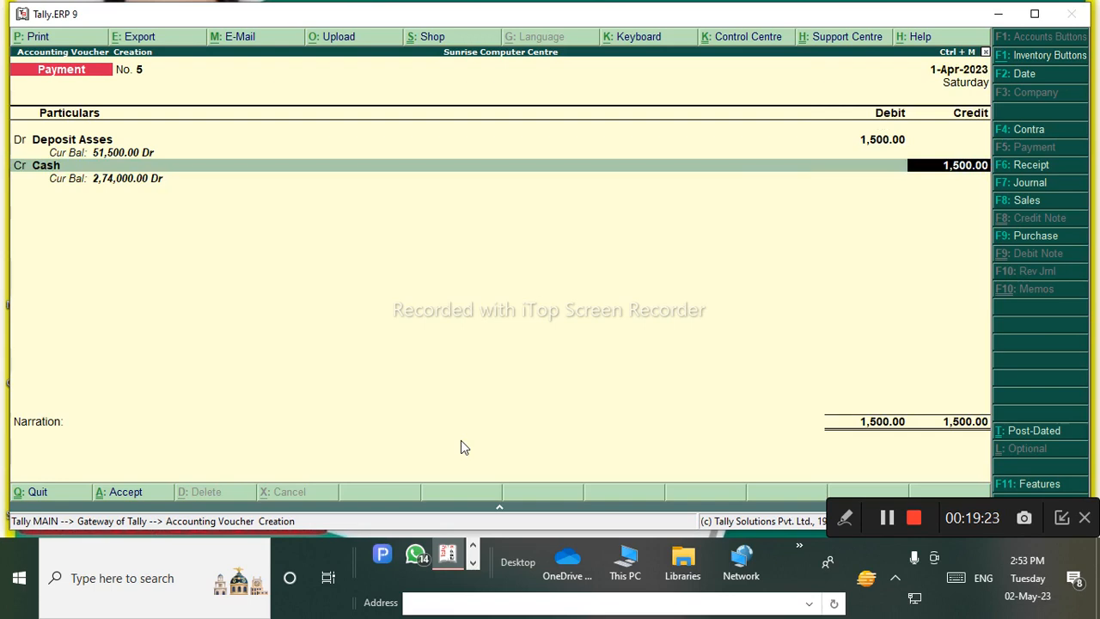
{"action": "key", "text": "Return"}
{"action": "key", "text": "Return"}
{"action": "key", "text": "Return"}
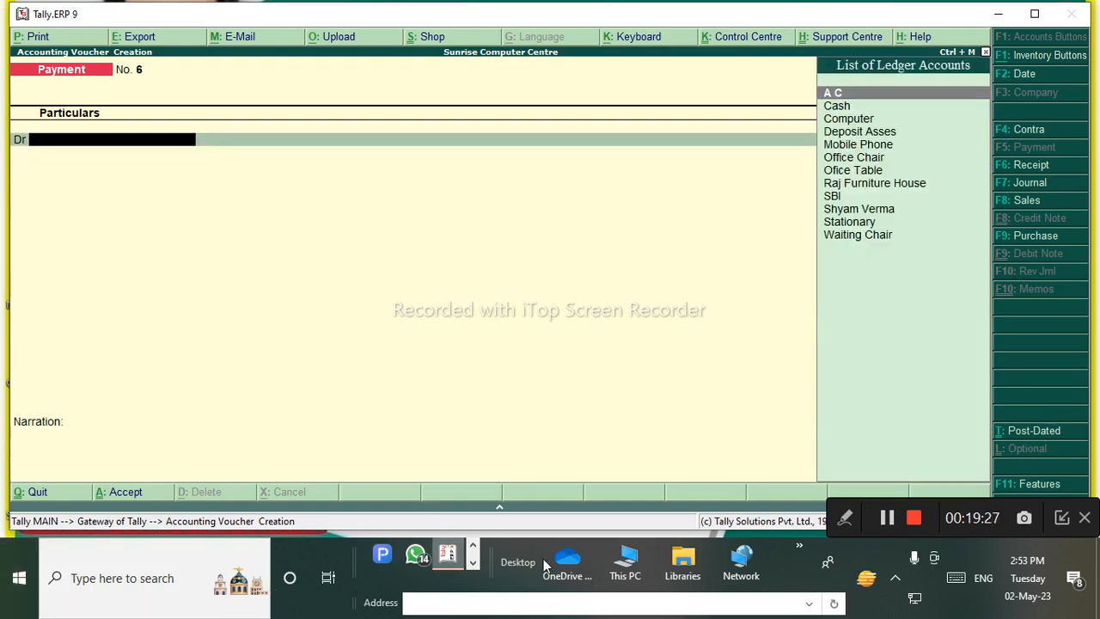
Page through the taskbar entries to find the notes image.
{"action": "left_click", "coordinate": [473, 564]}
{"action": "left_click", "coordinate": [472, 547]}
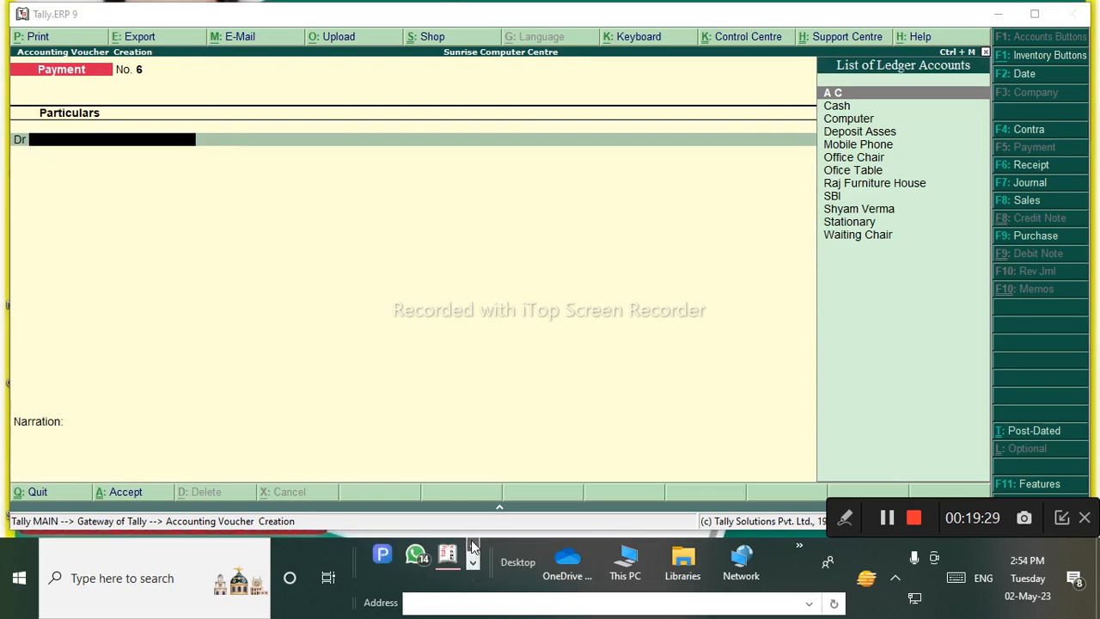
{"action": "left_click", "coordinate": [473, 546]}
Bring the notes image forward at Q.9 and set the annotation pen to magenta.
{"action": "left_click", "coordinate": [420, 556]}
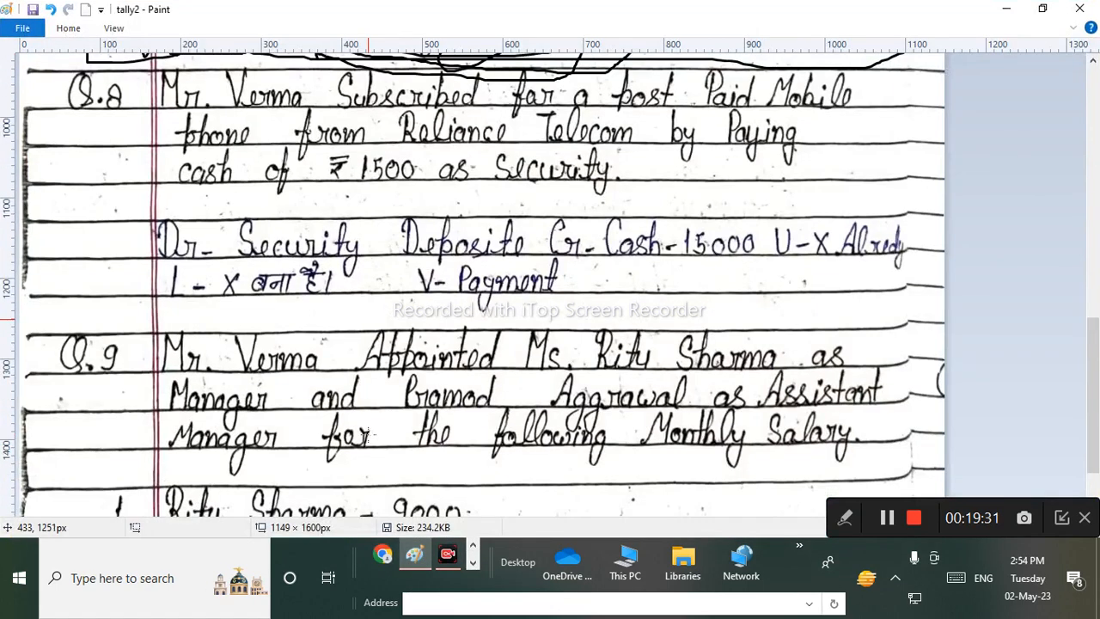
{"action": "scroll", "coordinate": [369, 436], "scroll_direction": "down", "scroll_amount": 3}
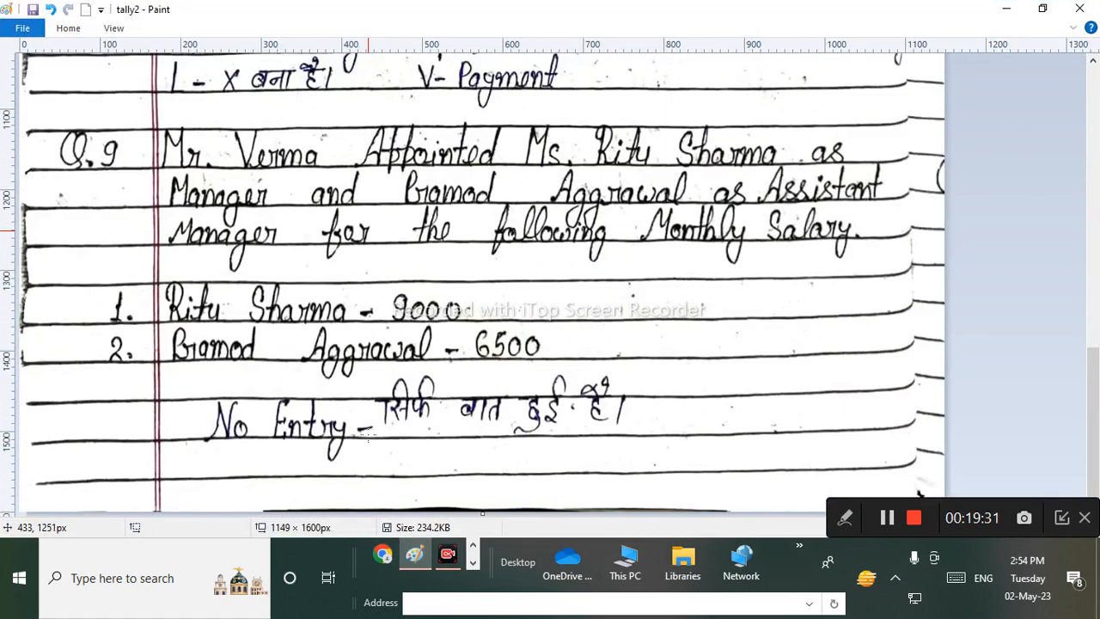
{"action": "left_click", "coordinate": [842, 519]}
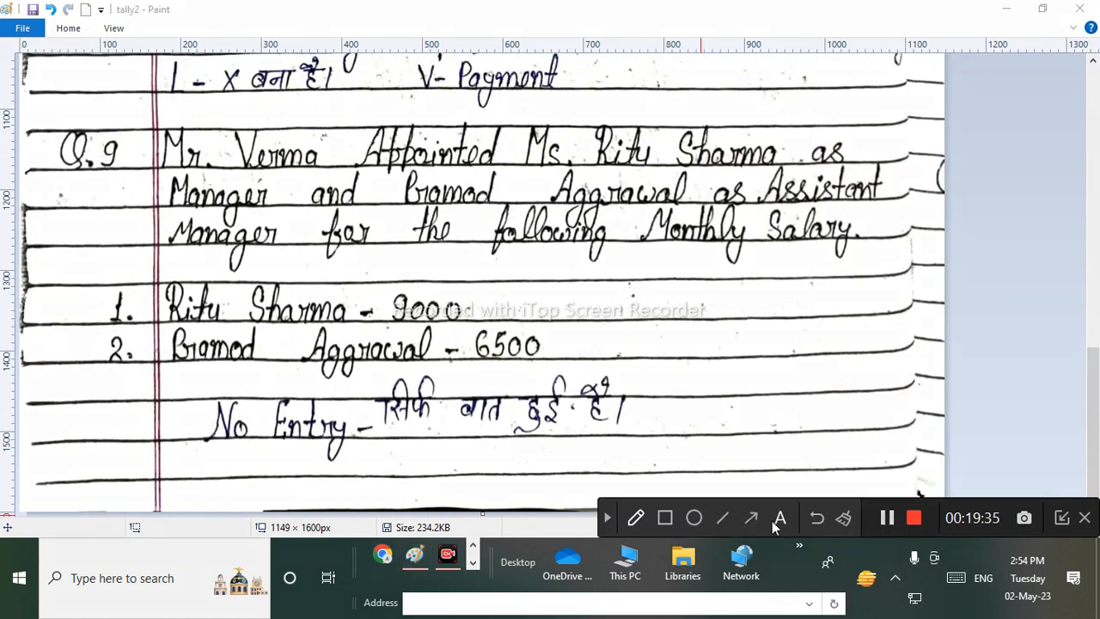
{"action": "left_click", "coordinate": [636, 521]}
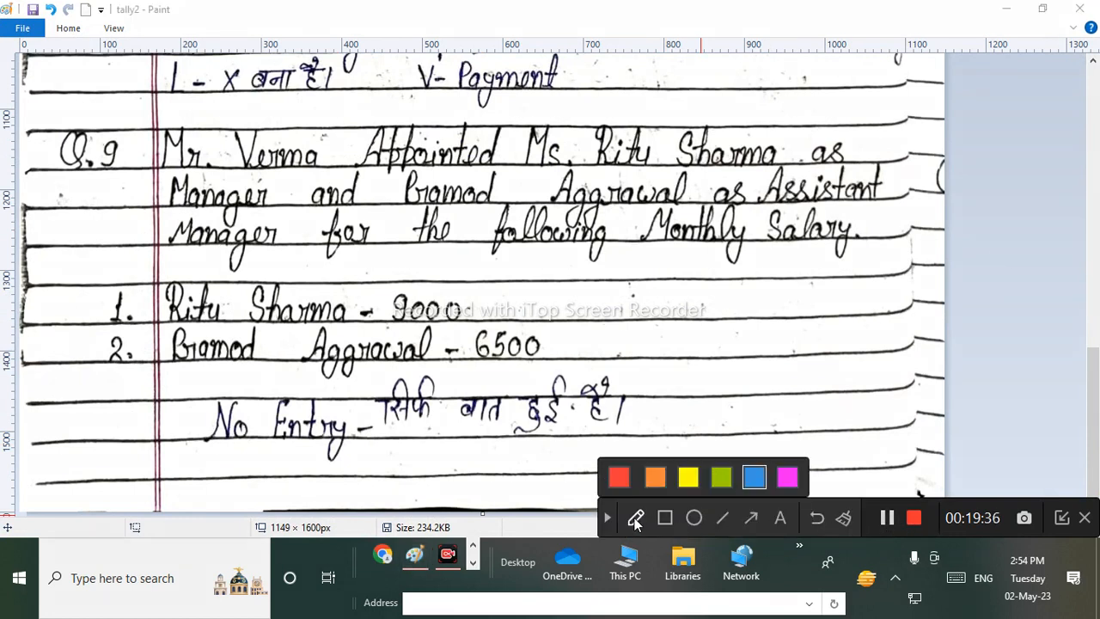
{"action": "left_click", "coordinate": [789, 479]}
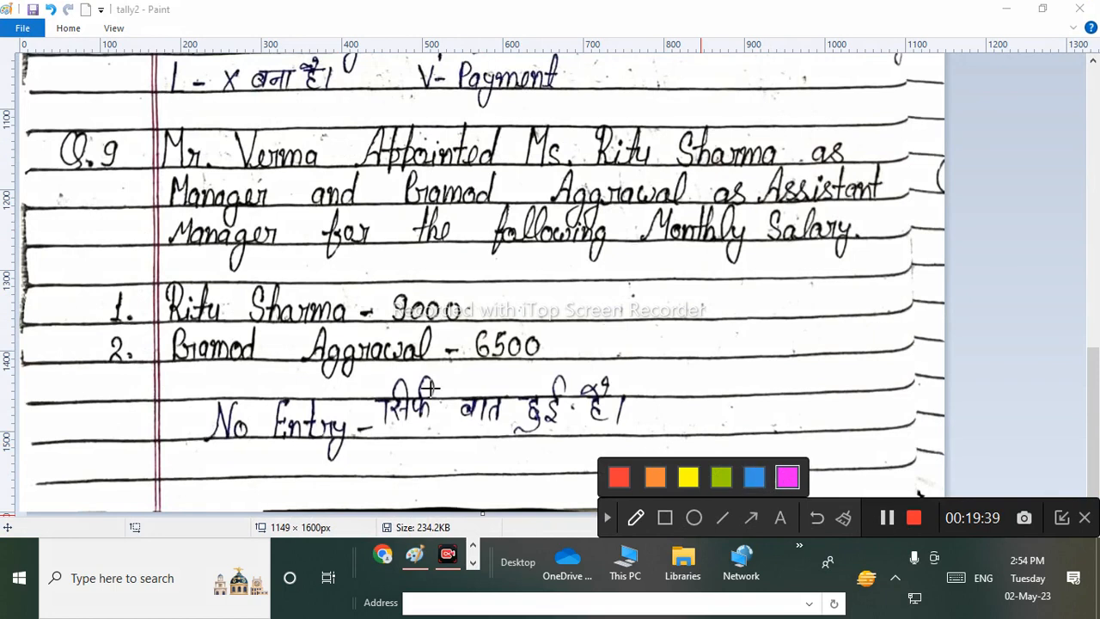
Underline the Manager and Assistant appointment lines and tick the V-Payment answer in magenta.
{"action": "mouse_move", "coordinate": [156, 180]}
{"action": "left_mouse_down"}
{"action": "mouse_move", "coordinate": [756, 173]}
{"action": "mouse_move", "coordinate": [778, 133]}
{"action": "mouse_move", "coordinate": [507, 150]}
{"action": "mouse_move", "coordinate": [511, 160]}
{"action": "left_mouse_up"}
{"action": "left_click_drag", "start_coordinate": [148, 216], "coordinate": [285, 211]}
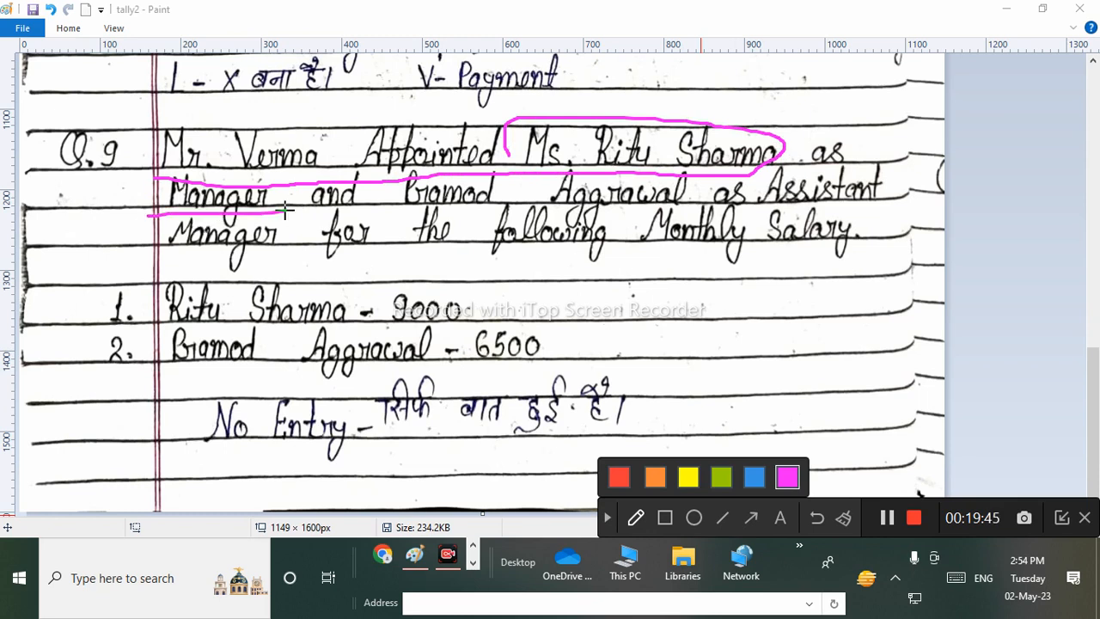
{"action": "left_click_drag", "start_coordinate": [590, 81], "coordinate": [678, 55]}
{"action": "left_click_drag", "start_coordinate": [648, 101], "coordinate": [707, 77]}
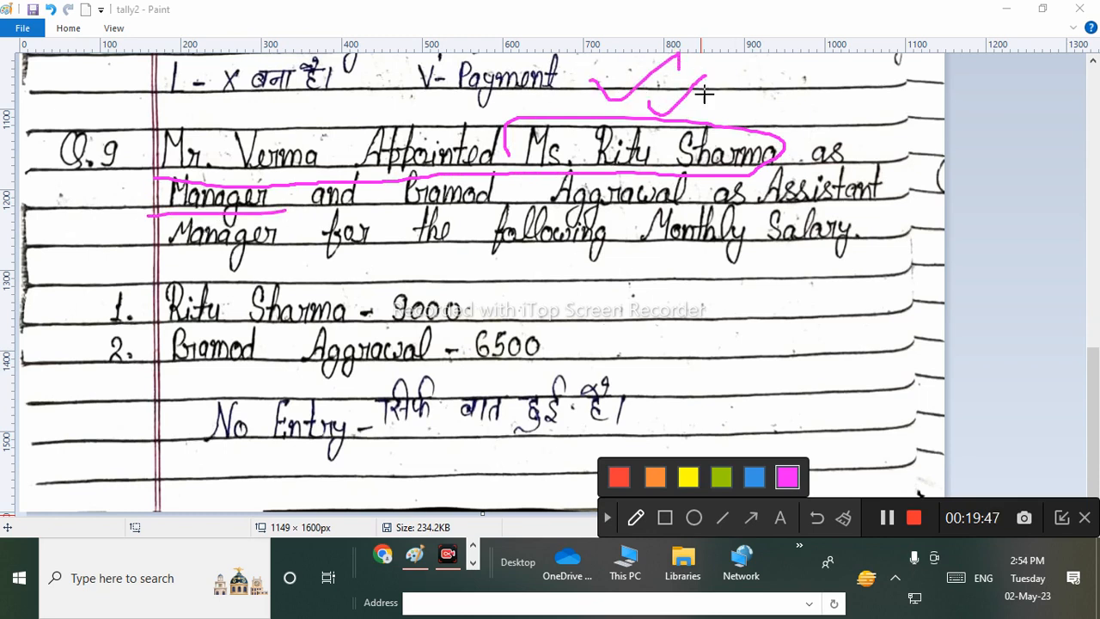
{"action": "mouse_move", "coordinate": [424, 172]}
{"action": "left_mouse_down"}
{"action": "mouse_move", "coordinate": [397, 196]}
{"action": "mouse_move", "coordinate": [612, 207]}
{"action": "mouse_move", "coordinate": [585, 151]}
{"action": "left_mouse_up"}
{"action": "left_click_drag", "start_coordinate": [511, 151], "coordinate": [481, 159]}
{"action": "left_click_drag", "start_coordinate": [744, 198], "coordinate": [862, 201]}
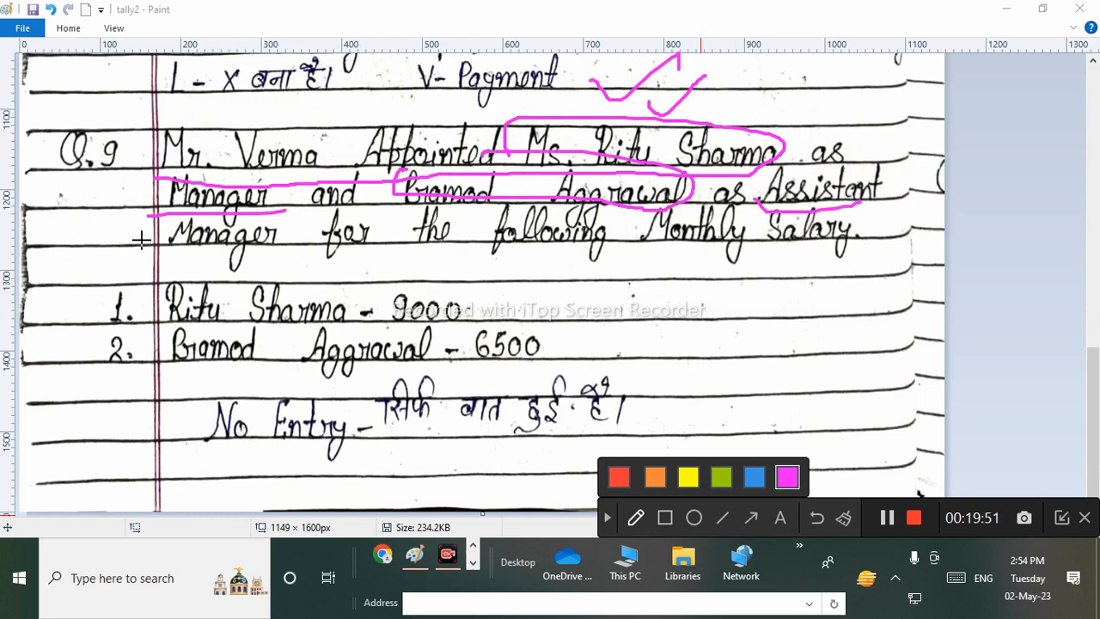
{"action": "left_click_drag", "start_coordinate": [141, 240], "coordinate": [238, 235]}
{"action": "mouse_move", "coordinate": [385, 258]}
{"action": "left_mouse_down"}
{"action": "mouse_move", "coordinate": [522, 266]}
{"action": "mouse_move", "coordinate": [911, 247]}
{"action": "left_mouse_up"}
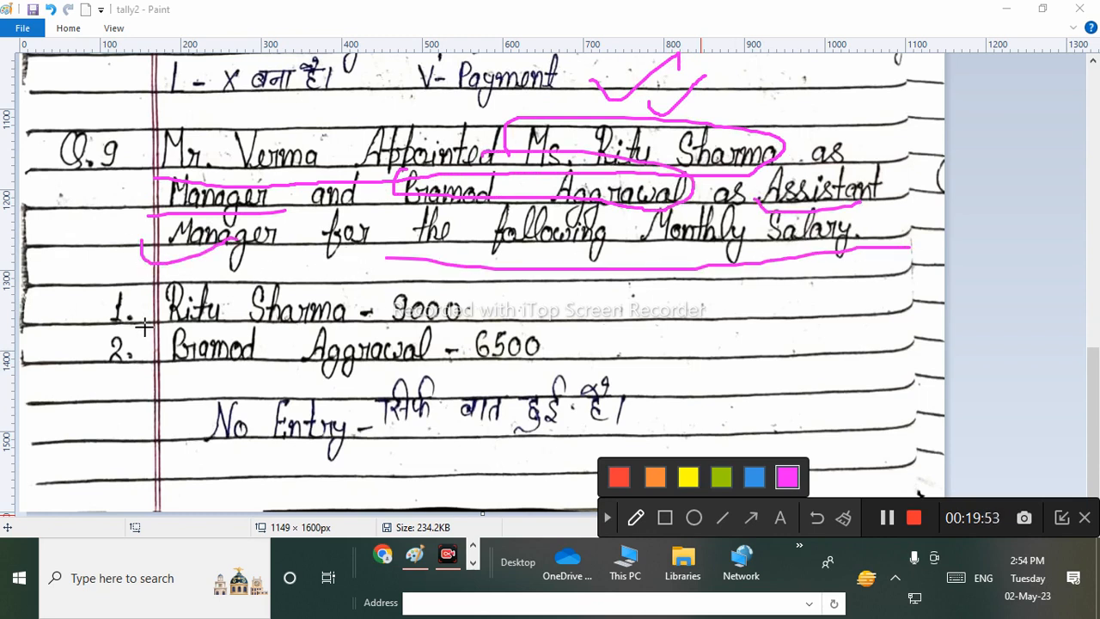
Mark the 9000 and 6500 salary lines and amounts, then wipe all magenta annotations.
{"action": "left_click_drag", "start_coordinate": [141, 323], "coordinate": [317, 324]}
{"action": "left_click_drag", "start_coordinate": [463, 316], "coordinate": [601, 266]}
{"action": "left_click_drag", "start_coordinate": [142, 372], "coordinate": [388, 386]}
{"action": "mouse_move", "coordinate": [541, 339]}
{"action": "left_mouse_down"}
{"action": "mouse_move", "coordinate": [572, 348]}
{"action": "mouse_move", "coordinate": [688, 301]}
{"action": "left_mouse_up"}
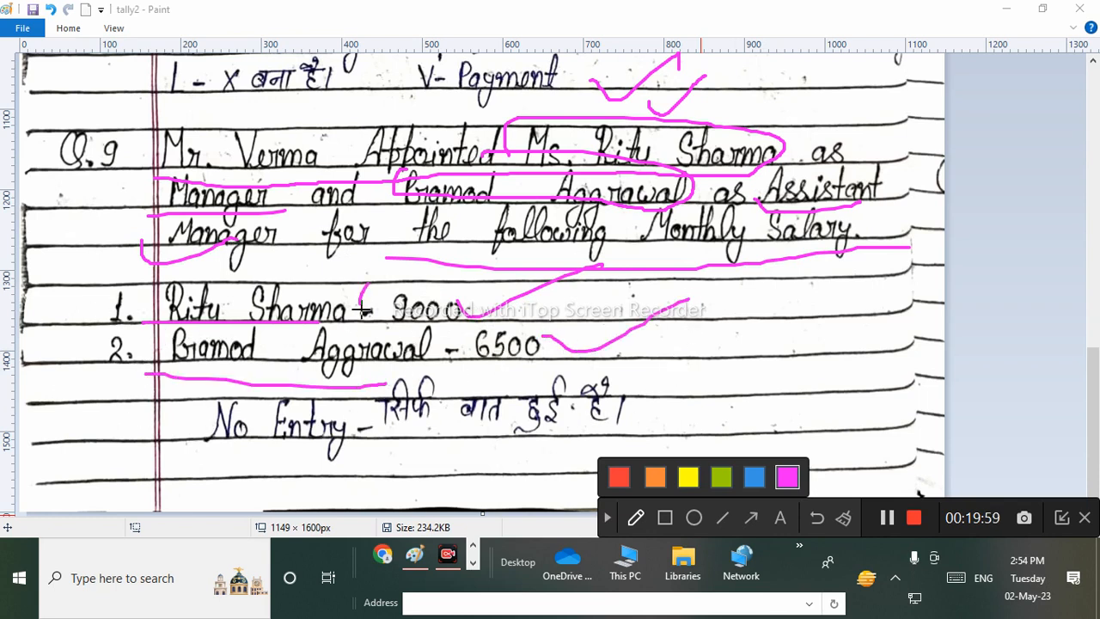
{"action": "mouse_move", "coordinate": [362, 297]}
{"action": "left_mouse_down"}
{"action": "mouse_move", "coordinate": [464, 273]}
{"action": "mouse_move", "coordinate": [340, 276]}
{"action": "left_mouse_up"}
{"action": "mouse_move", "coordinate": [470, 335]}
{"action": "left_mouse_down"}
{"action": "mouse_move", "coordinate": [476, 380]}
{"action": "mouse_move", "coordinate": [474, 293]}
{"action": "mouse_move", "coordinate": [451, 328]}
{"action": "left_mouse_up"}
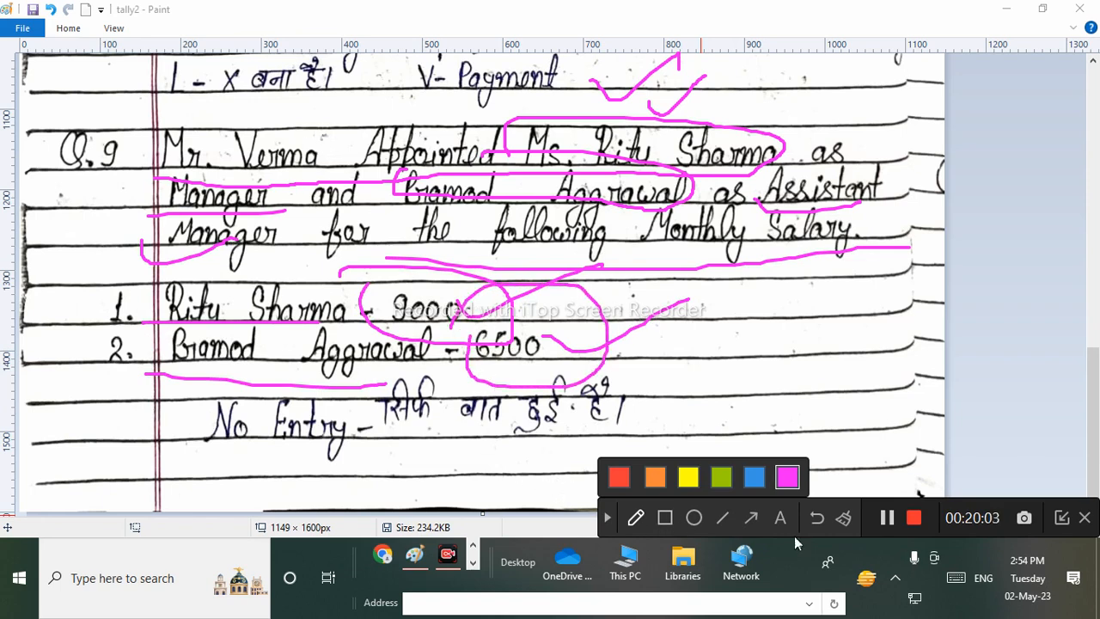
{"action": "left_click", "coordinate": [846, 517]}
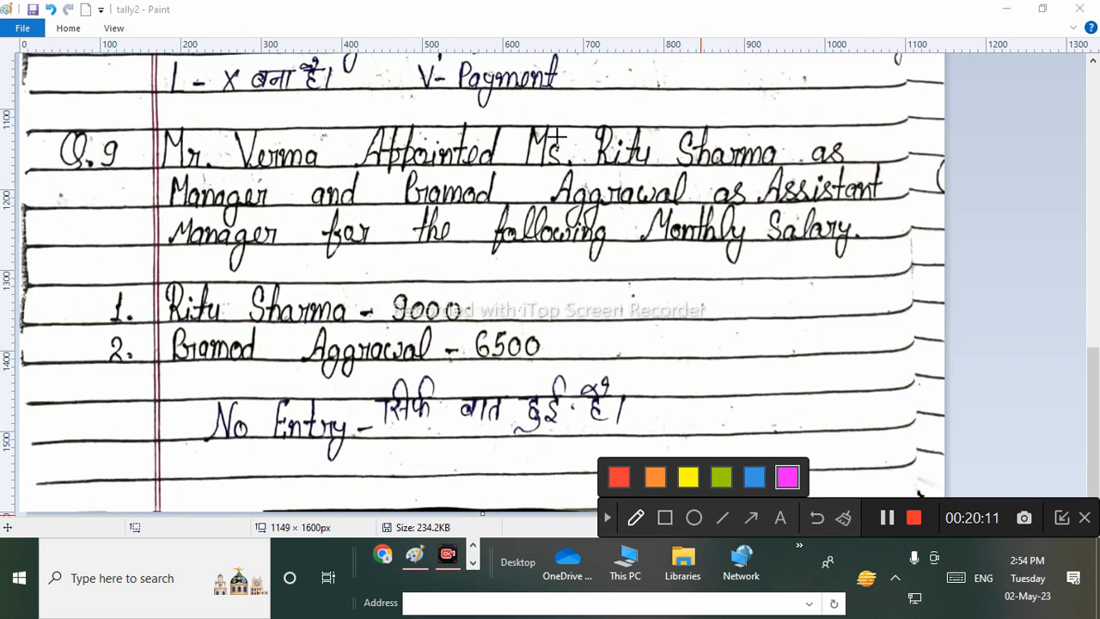
Circle, tick and cross out Q.9's appointment and salary lines in pink, then clear them.
{"action": "mouse_move", "coordinate": [435, 109]}
{"action": "left_mouse_down"}
{"action": "mouse_move", "coordinate": [350, 147]}
{"action": "mouse_move", "coordinate": [526, 163]}
{"action": "mouse_move", "coordinate": [425, 112]}
{"action": "left_mouse_up"}
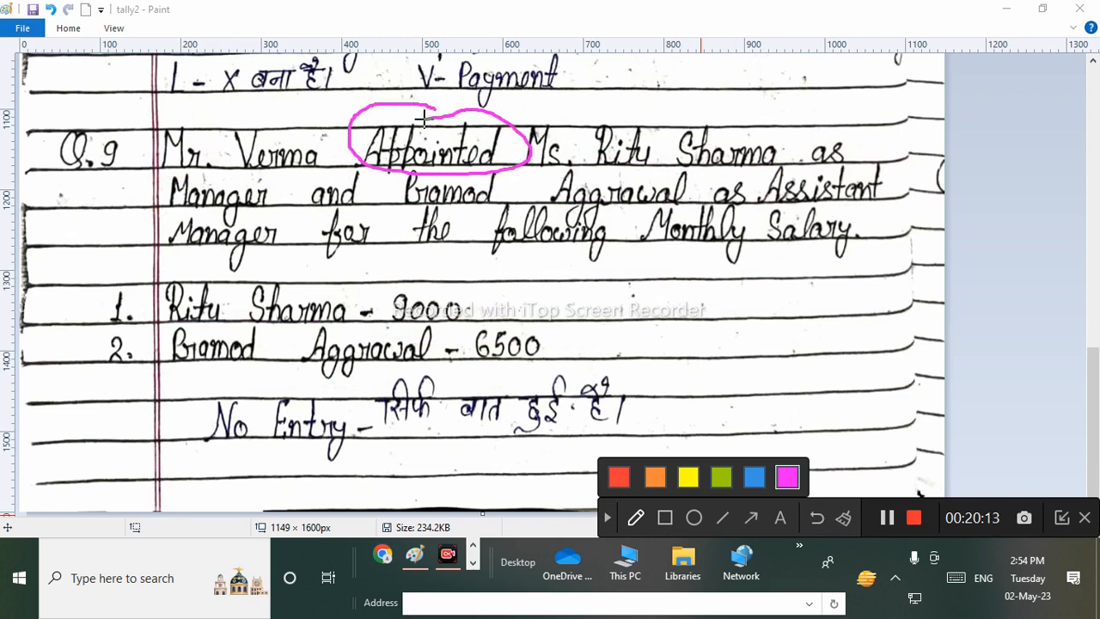
{"action": "mouse_move", "coordinate": [53, 164]}
{"action": "left_mouse_down"}
{"action": "mouse_move", "coordinate": [164, 127]}
{"action": "mouse_move", "coordinate": [151, 162]}
{"action": "left_mouse_up"}
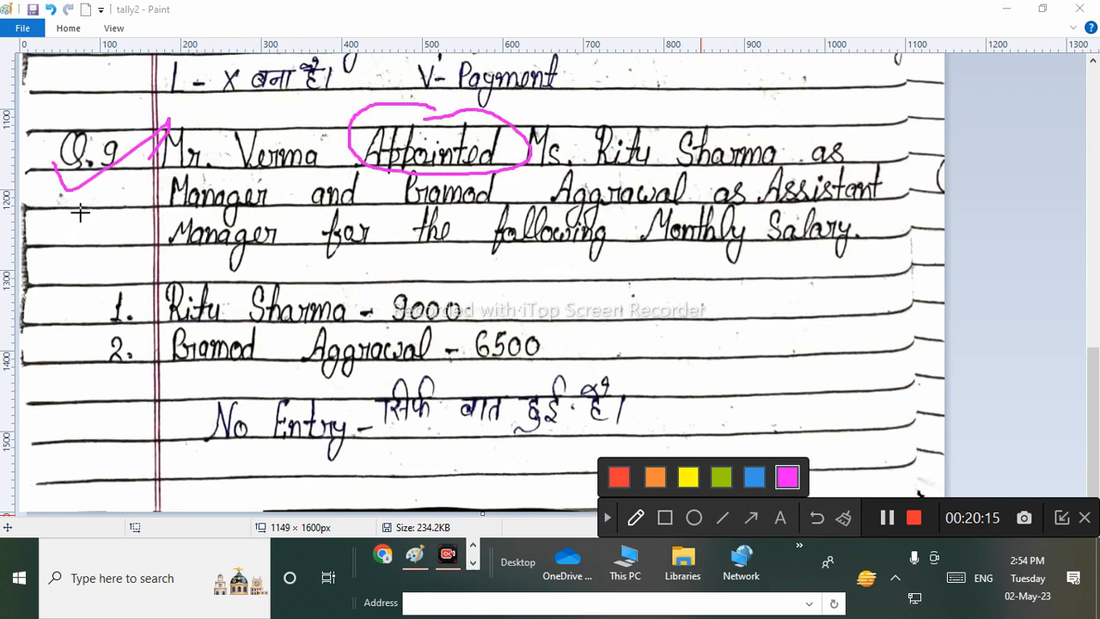
{"action": "left_click_drag", "start_coordinate": [81, 210], "coordinate": [213, 135]}
{"action": "mouse_move", "coordinate": [516, 282]}
{"action": "left_mouse_down"}
{"action": "mouse_move", "coordinate": [242, 258]}
{"action": "mouse_move", "coordinate": [82, 331]}
{"action": "mouse_move", "coordinate": [283, 499]}
{"action": "mouse_move", "coordinate": [753, 385]}
{"action": "mouse_move", "coordinate": [292, 216]}
{"action": "left_mouse_up"}
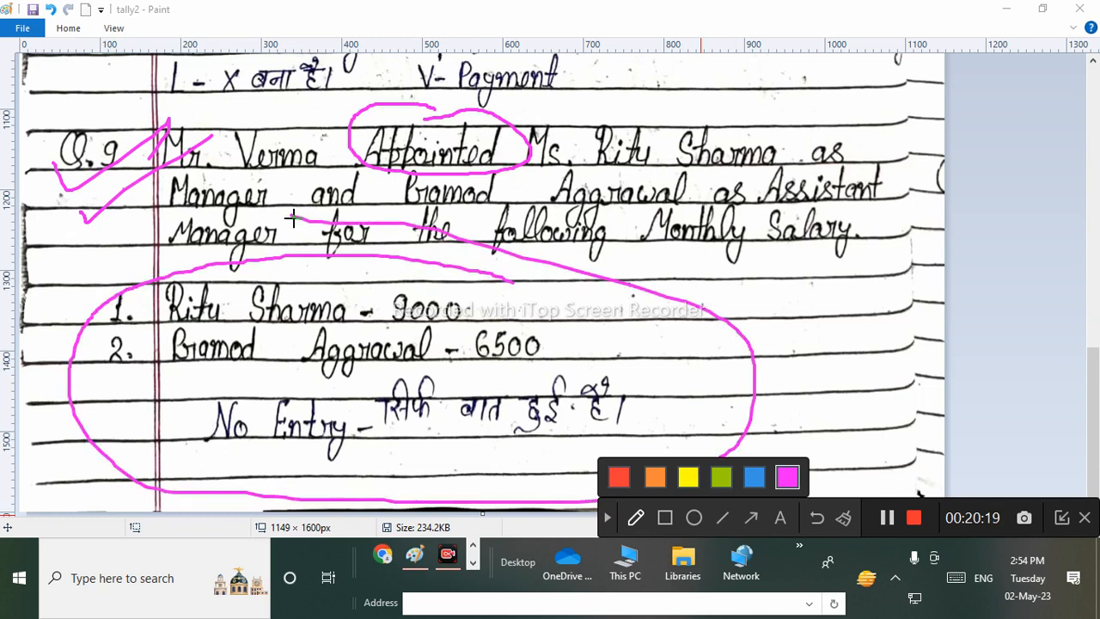
{"action": "left_click_drag", "start_coordinate": [414, 288], "coordinate": [538, 243]}
{"action": "left_click_drag", "start_coordinate": [531, 311], "coordinate": [677, 255]}
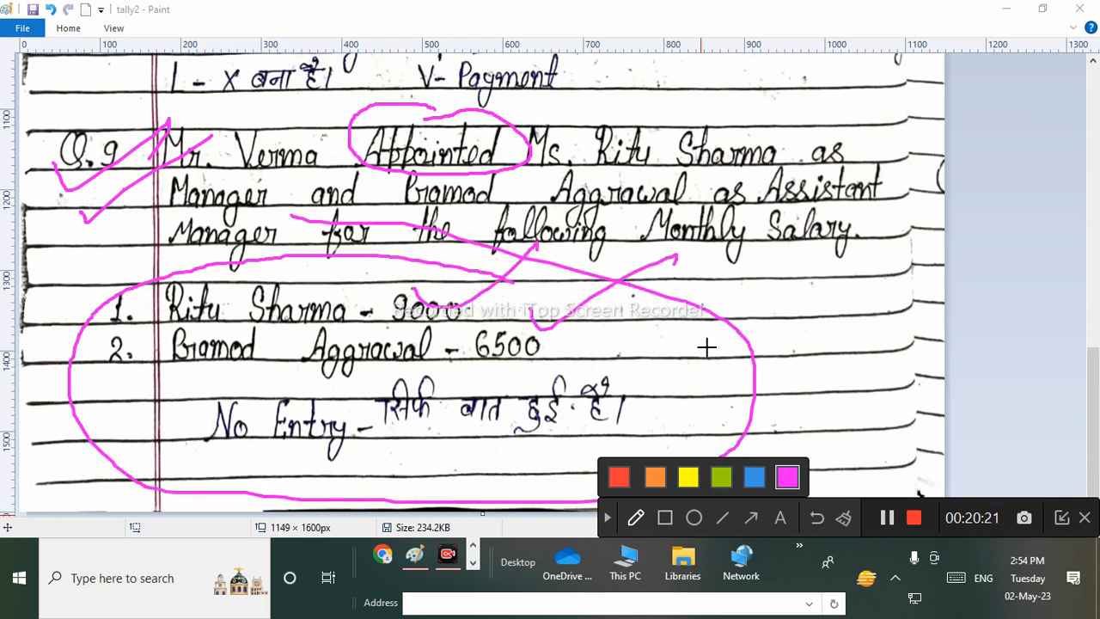
{"action": "left_click_drag", "start_coordinate": [209, 84], "coordinate": [880, 391]}
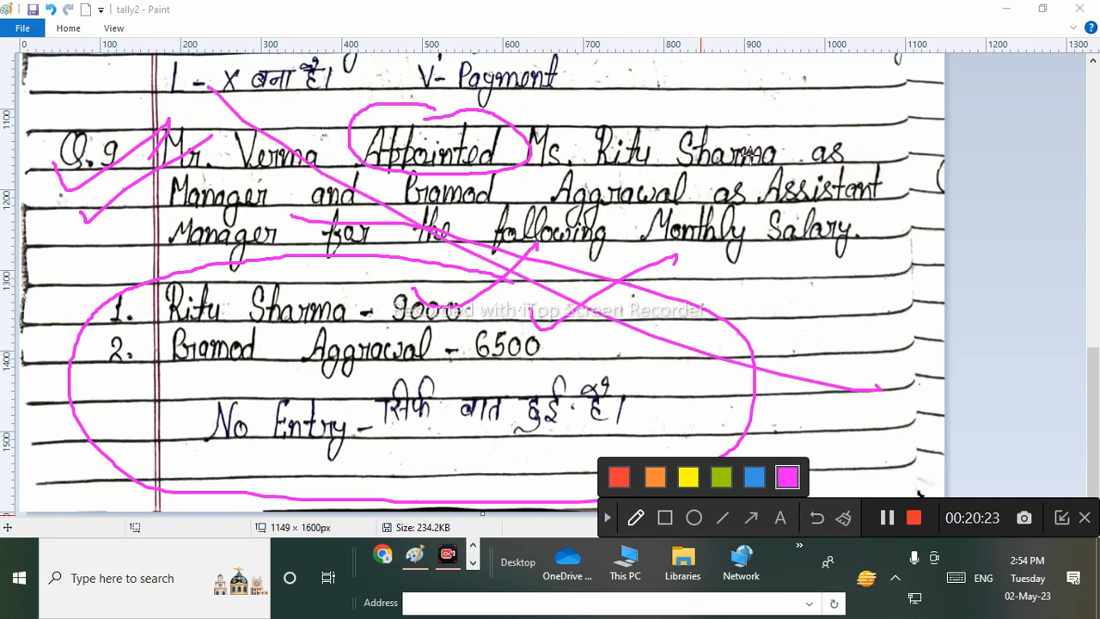
{"action": "left_click_drag", "start_coordinate": [752, 153], "coordinate": [160, 590]}
{"action": "left_click", "coordinate": [841, 520]}
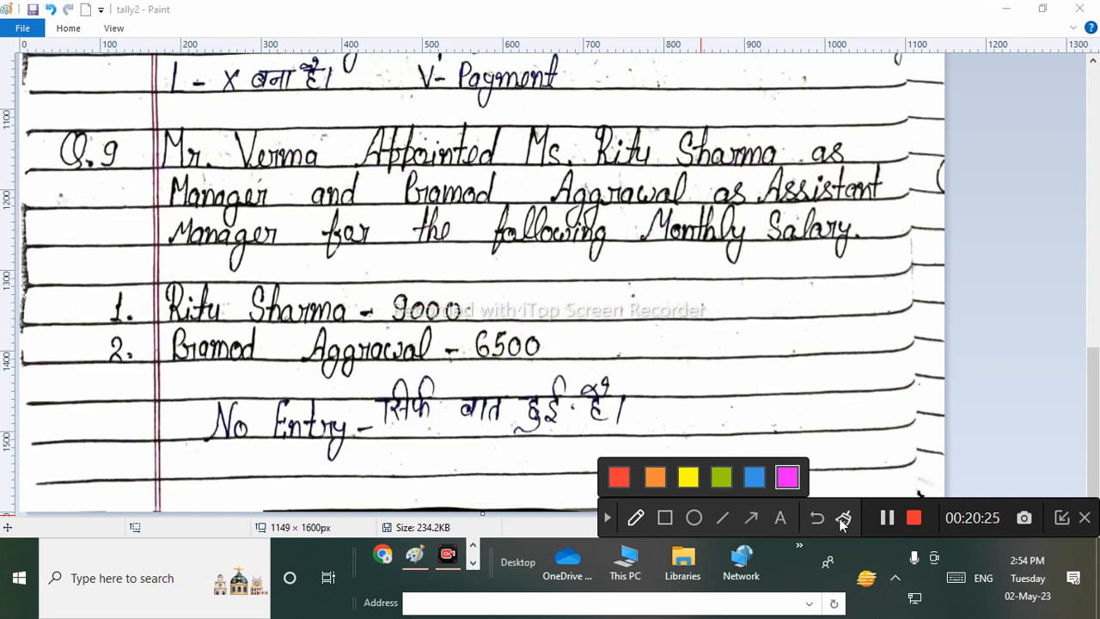
Cross out and circle the salary No Entry lines again, then clear the markings and stop annotating.
{"action": "left_click_drag", "start_coordinate": [203, 216], "coordinate": [674, 457]}
{"action": "left_click_drag", "start_coordinate": [617, 254], "coordinate": [247, 468]}
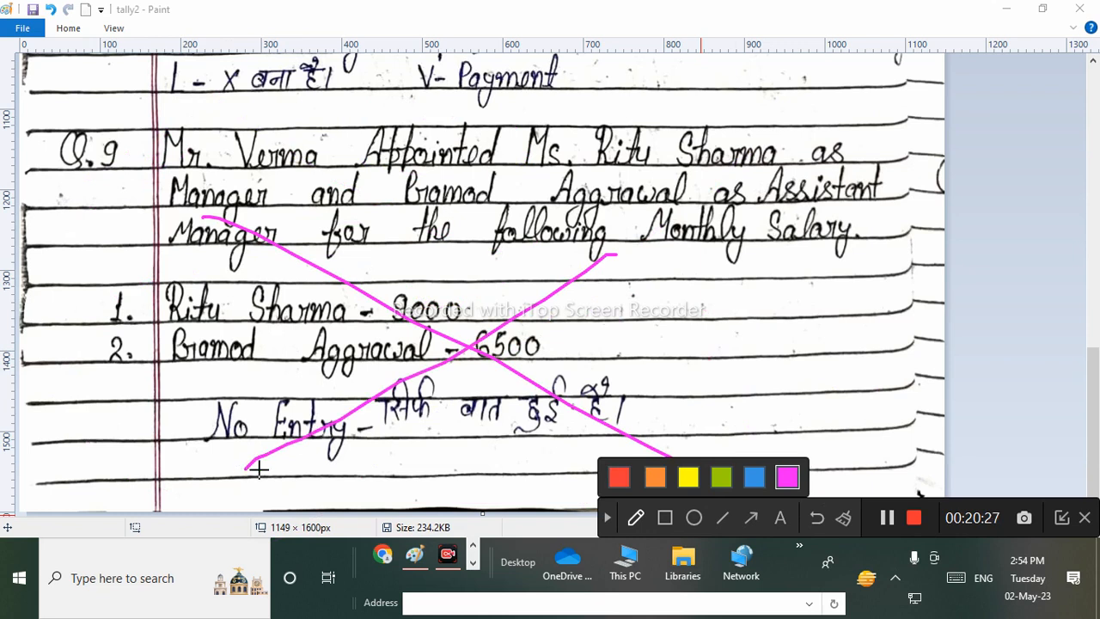
{"action": "mouse_move", "coordinate": [137, 240]}
{"action": "left_mouse_down"}
{"action": "mouse_move", "coordinate": [903, 434]}
{"action": "mouse_move", "coordinate": [731, 250]}
{"action": "left_mouse_up"}
{"action": "mouse_move", "coordinate": [381, 222]}
{"action": "left_mouse_down"}
{"action": "mouse_move", "coordinate": [658, 318]}
{"action": "mouse_move", "coordinate": [232, 258]}
{"action": "mouse_move", "coordinate": [808, 240]}
{"action": "mouse_move", "coordinate": [820, 291]}
{"action": "left_mouse_up"}
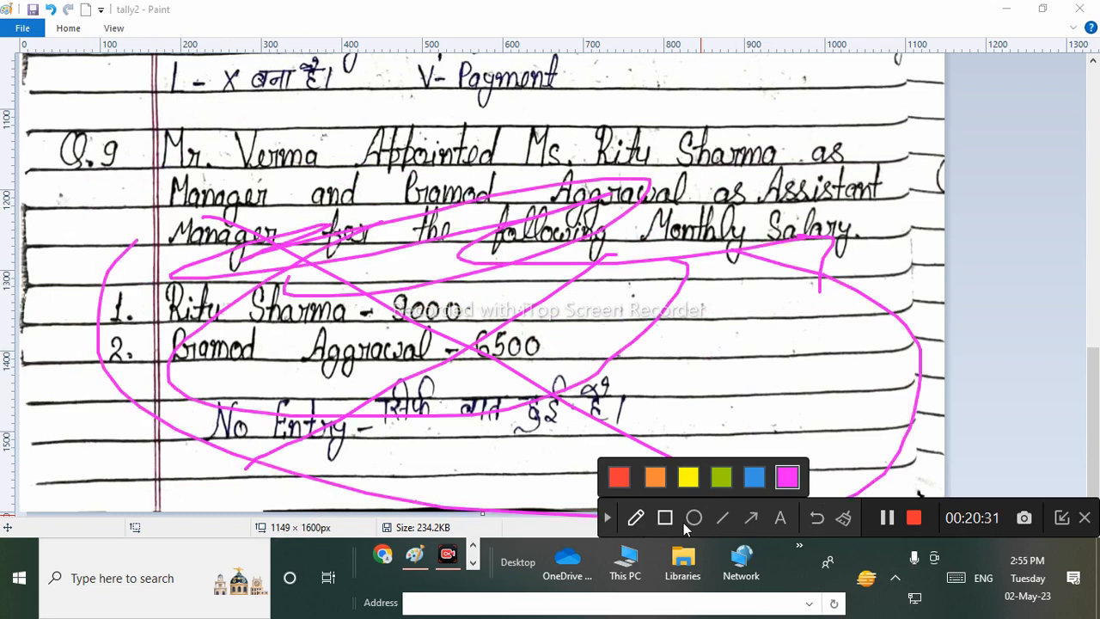
{"action": "left_click", "coordinate": [607, 518]}
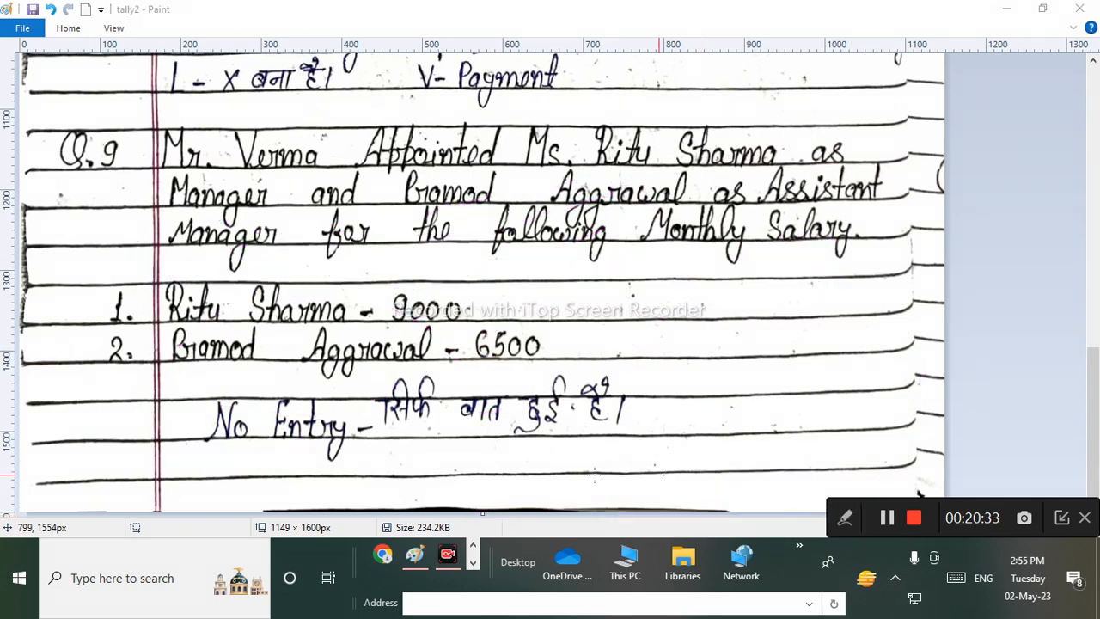
Bring up the unfilled Tally Payment voucher No. 7, minimizing and restoring its window.
{"action": "left_click", "coordinate": [886, 518]}
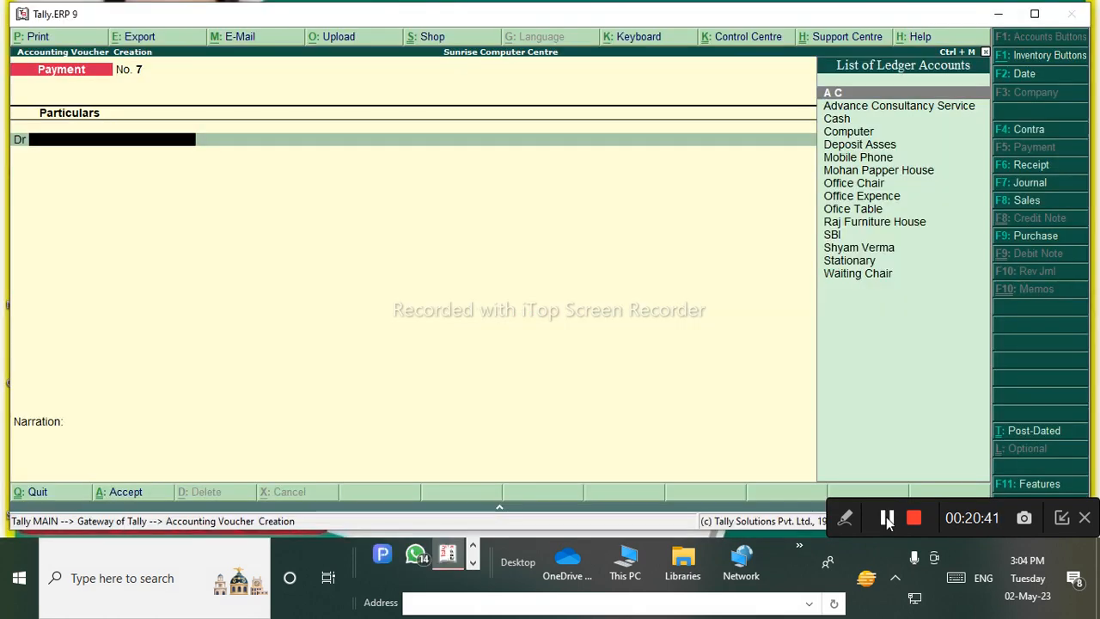
{"action": "left_click", "coordinate": [442, 559]}
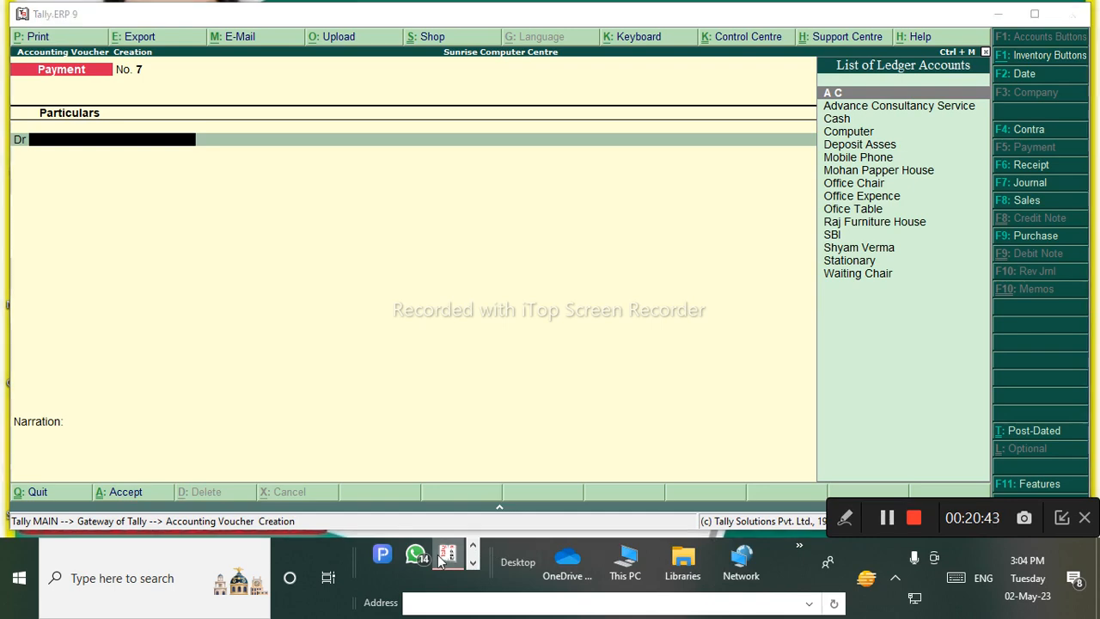
{"action": "left_click", "coordinate": [442, 560]}
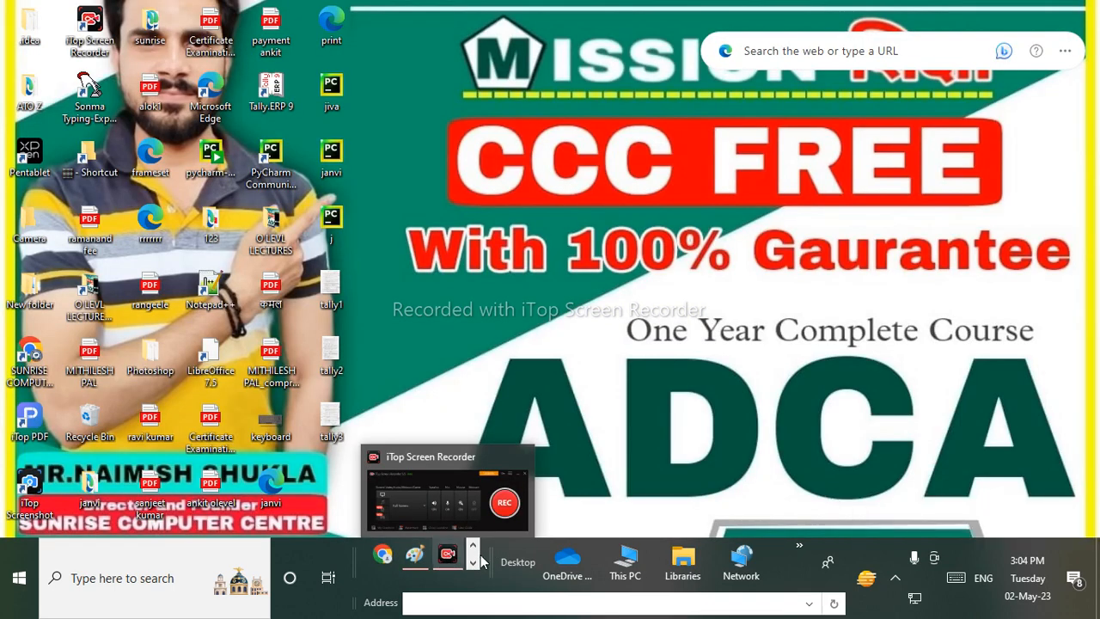
{"action": "left_click", "coordinate": [472, 562]}
{"action": "left_click", "coordinate": [446, 555]}
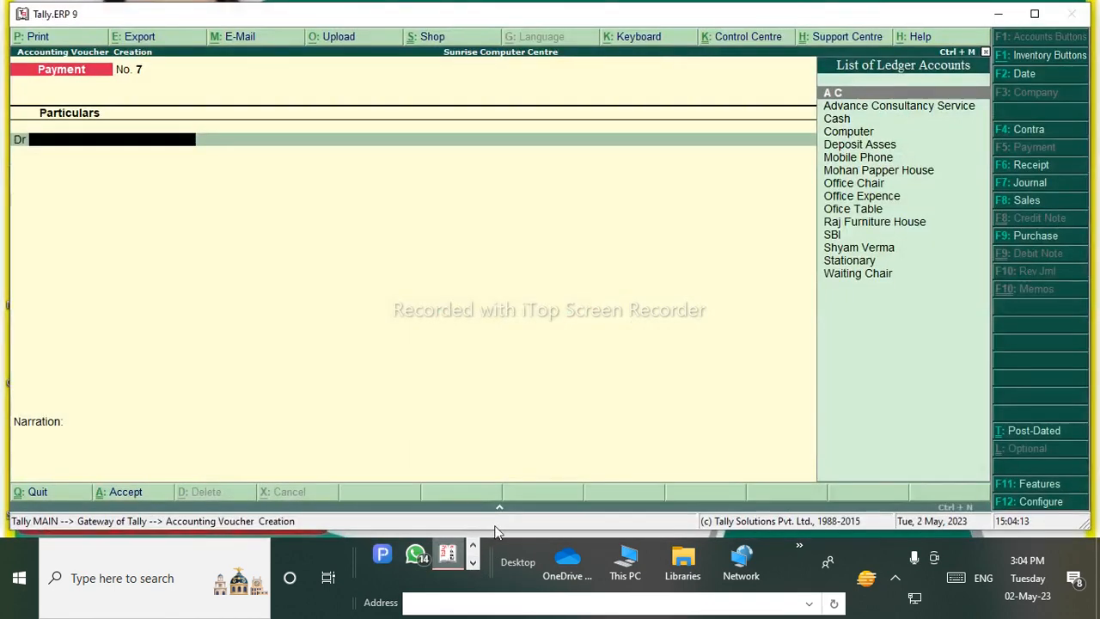
Switch to the tally3 notes and scroll to Q.14's ₹4500 stationery bill.
{"action": "left_click", "coordinate": [472, 545]}
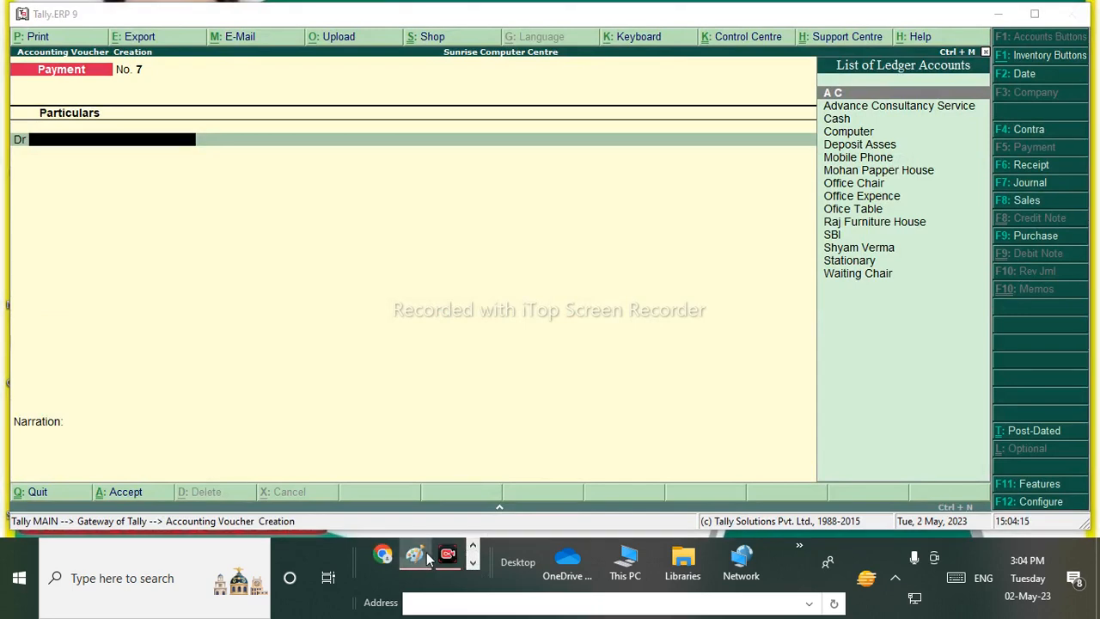
{"action": "left_click", "coordinate": [415, 555]}
{"action": "scroll", "coordinate": [318, 378], "scroll_direction": "down", "scroll_amount": 3}
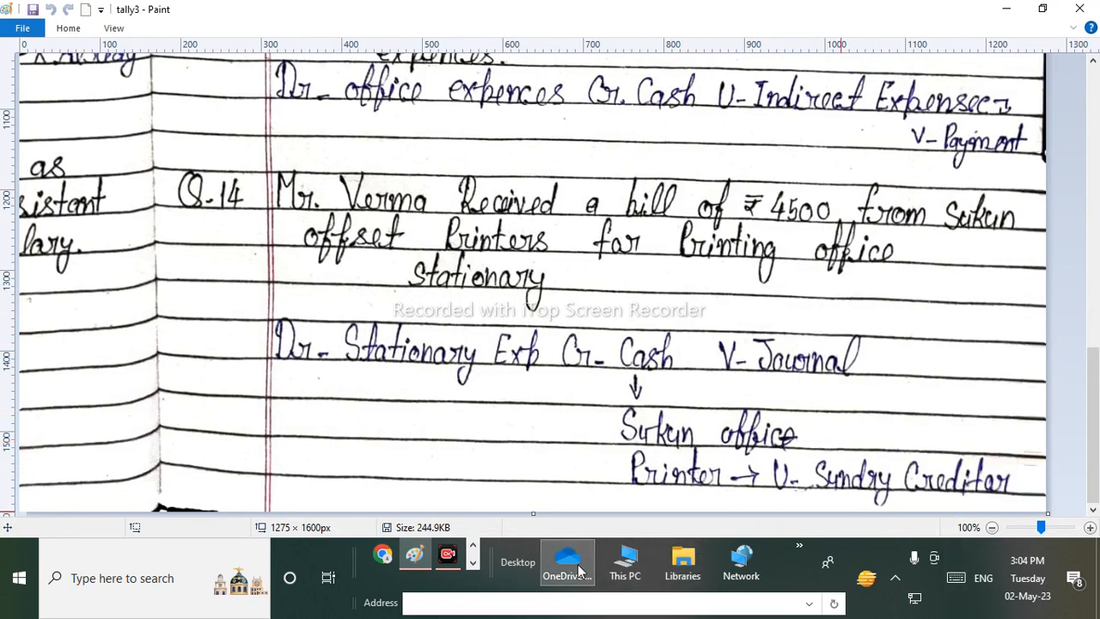
{"action": "left_click", "coordinate": [447, 555]}
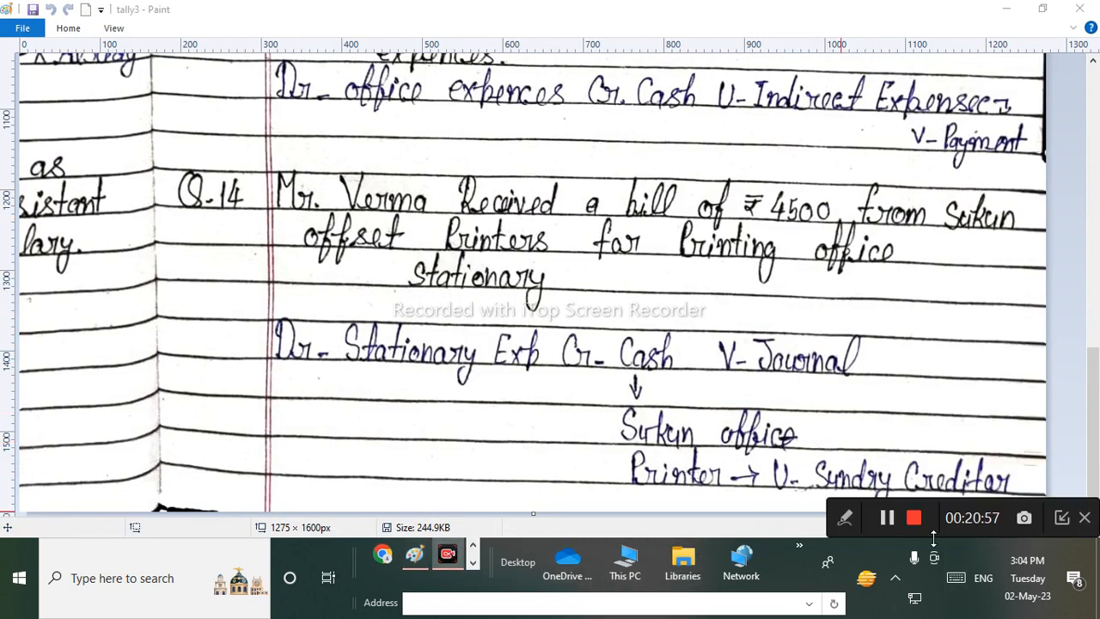
{"action": "left_click", "coordinate": [845, 517]}
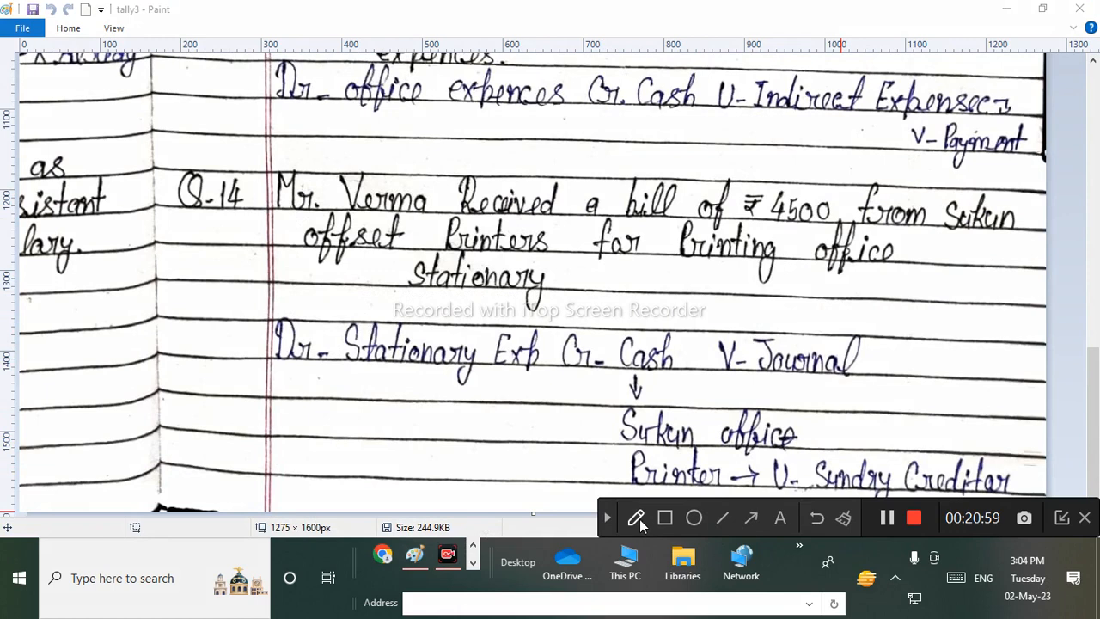
{"action": "left_click", "coordinate": [640, 519]}
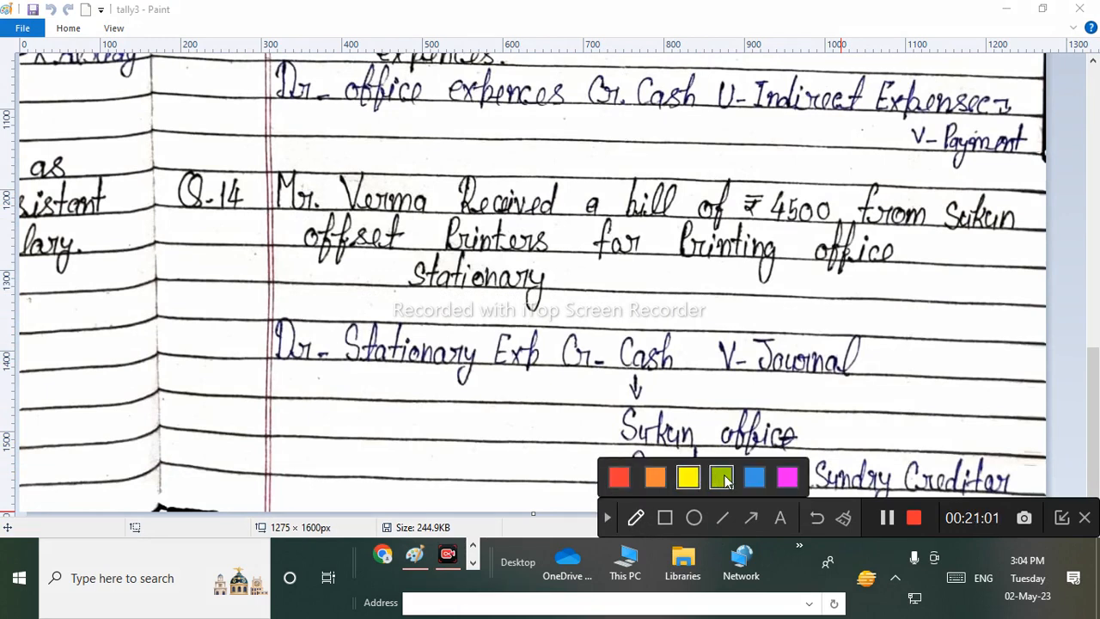
{"action": "left_click", "coordinate": [754, 477]}
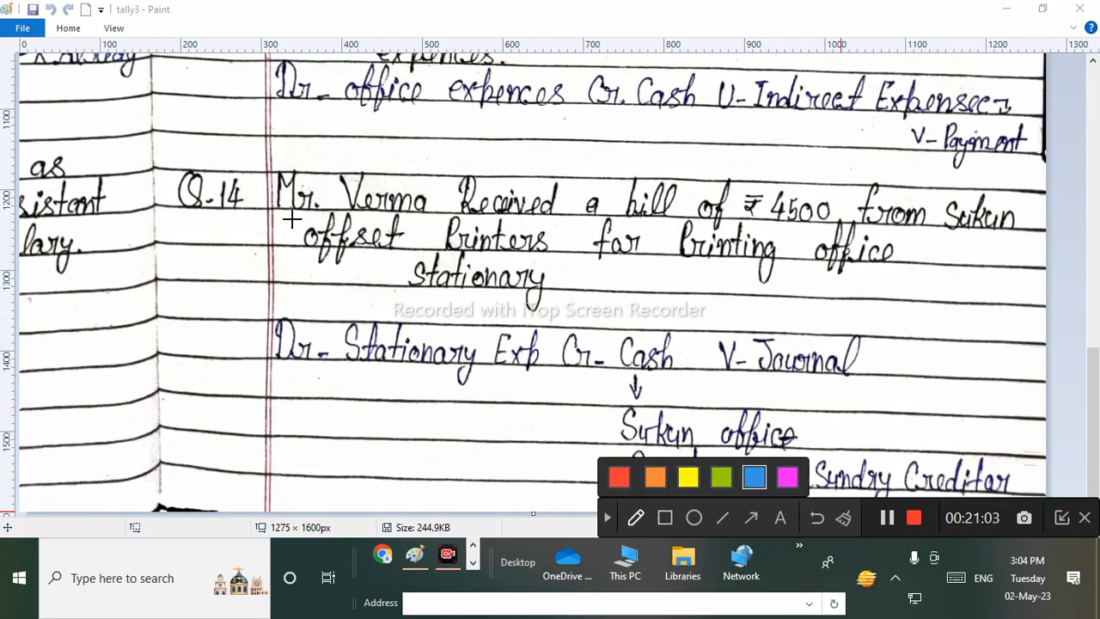
{"action": "mouse_move", "coordinate": [292, 218]}
{"action": "left_mouse_down"}
{"action": "mouse_move", "coordinate": [835, 220]}
{"action": "mouse_move", "coordinate": [594, 165]}
{"action": "mouse_move", "coordinate": [598, 222]}
{"action": "left_mouse_up"}
{"action": "left_click_drag", "start_coordinate": [828, 225], "coordinate": [1035, 231]}
{"action": "left_click_drag", "start_coordinate": [315, 275], "coordinate": [538, 271]}
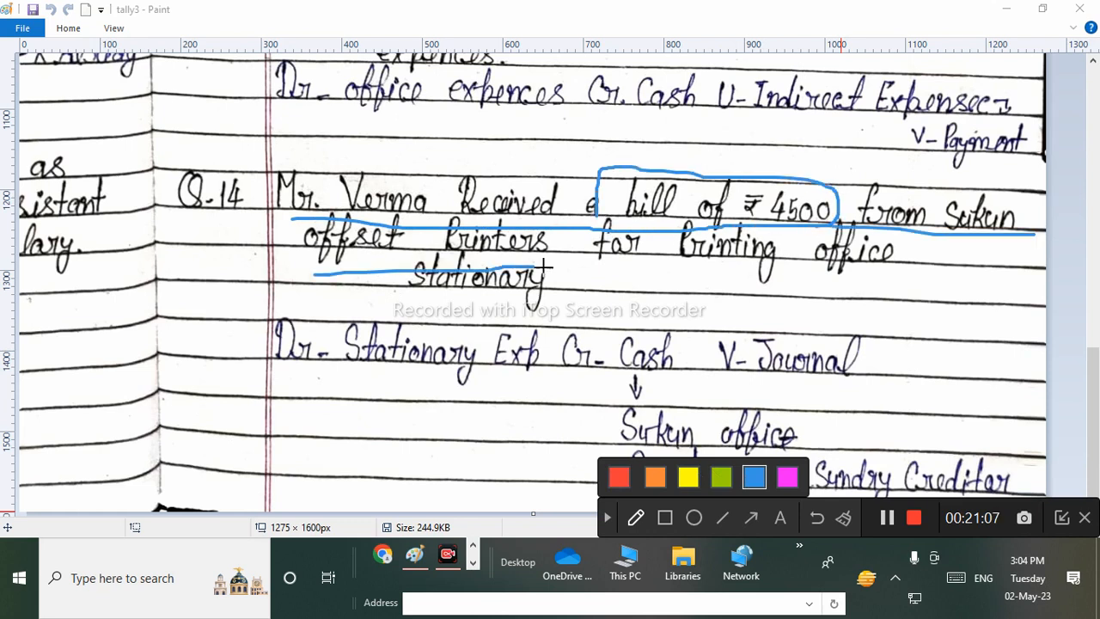
{"action": "left_click_drag", "start_coordinate": [630, 268], "coordinate": [942, 267]}
{"action": "left_click_drag", "start_coordinate": [425, 301], "coordinate": [551, 300]}
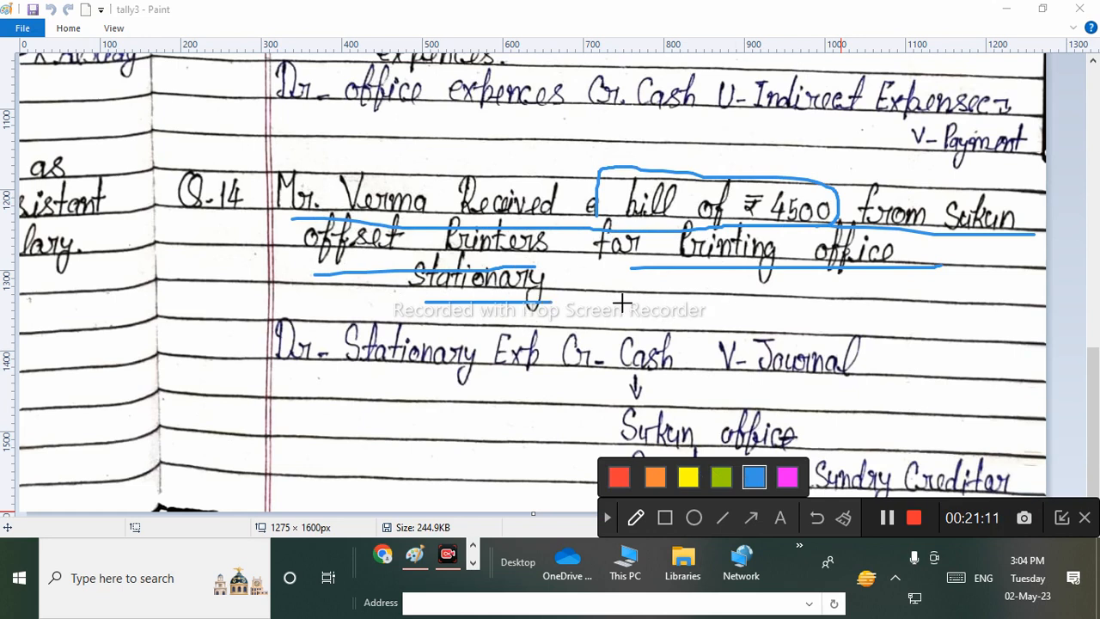
{"action": "mouse_move", "coordinate": [914, 256]}
{"action": "left_mouse_down"}
{"action": "mouse_move", "coordinate": [777, 231]}
{"action": "mouse_move", "coordinate": [773, 296]}
{"action": "mouse_move", "coordinate": [925, 258]}
{"action": "left_mouse_up"}
{"action": "mouse_move", "coordinate": [603, 260]}
{"action": "left_mouse_down"}
{"action": "mouse_move", "coordinate": [469, 251]}
{"action": "mouse_move", "coordinate": [585, 292]}
{"action": "left_mouse_up"}
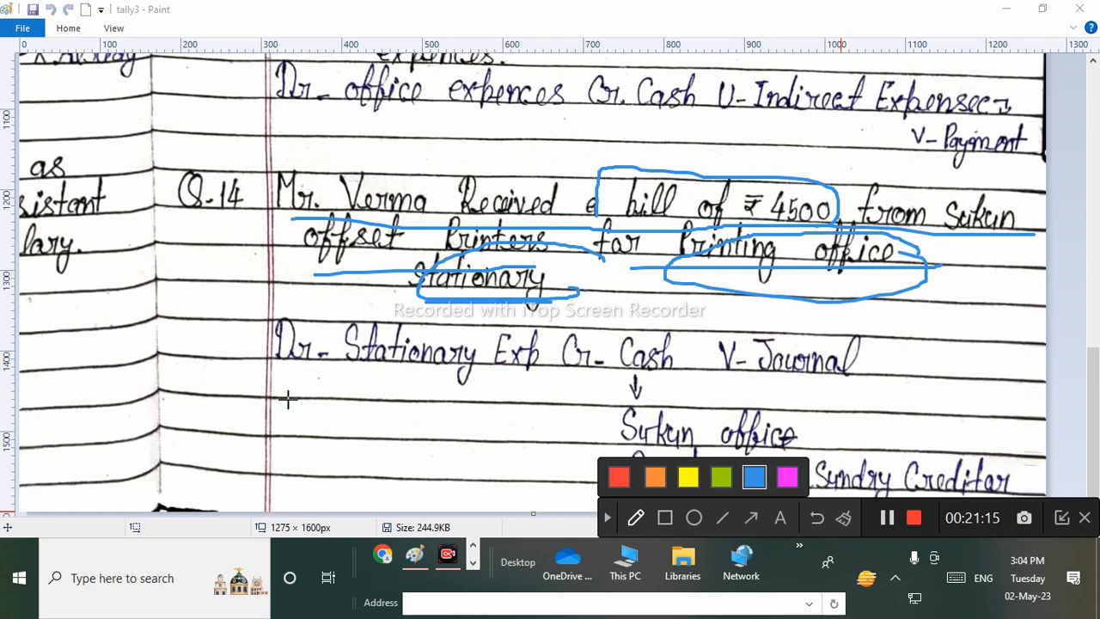
{"action": "left_click_drag", "start_coordinate": [277, 388], "coordinate": [537, 290]}
{"action": "mouse_move", "coordinate": [335, 401]}
{"action": "left_mouse_down"}
{"action": "mouse_move", "coordinate": [345, 423]}
{"action": "mouse_move", "coordinate": [608, 301]}
{"action": "left_mouse_up"}
{"action": "mouse_move", "coordinate": [311, 291]}
{"action": "left_mouse_down"}
{"action": "mouse_move", "coordinate": [249, 364]}
{"action": "mouse_move", "coordinate": [510, 413]}
{"action": "mouse_move", "coordinate": [447, 311]}
{"action": "mouse_move", "coordinate": [358, 298]}
{"action": "left_mouse_up"}
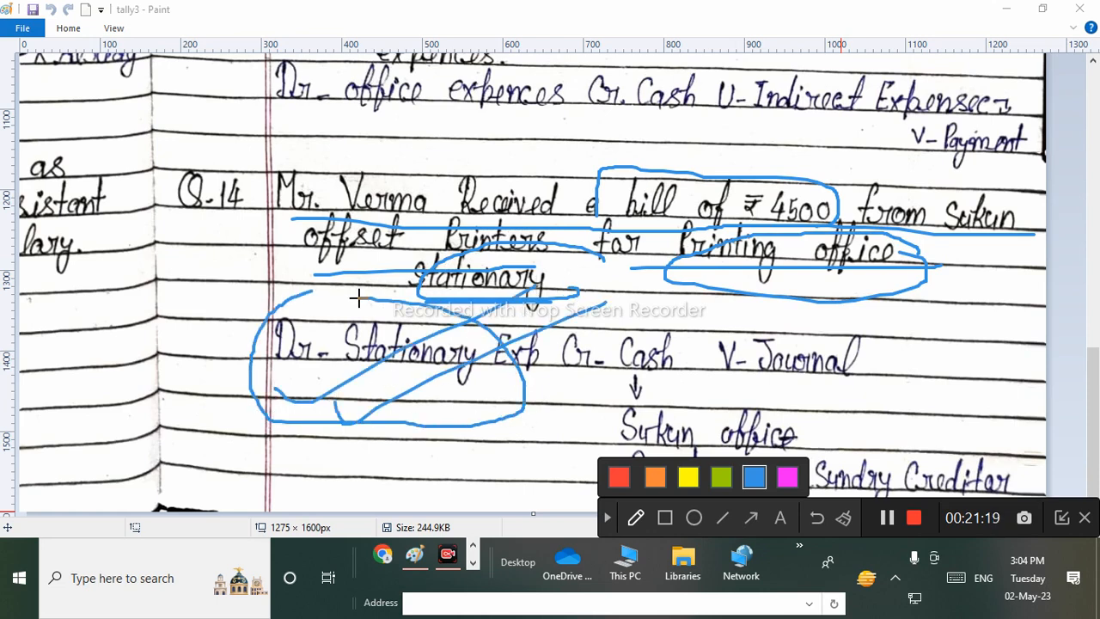
{"action": "left_click_drag", "start_coordinate": [633, 297], "coordinate": [704, 255]}
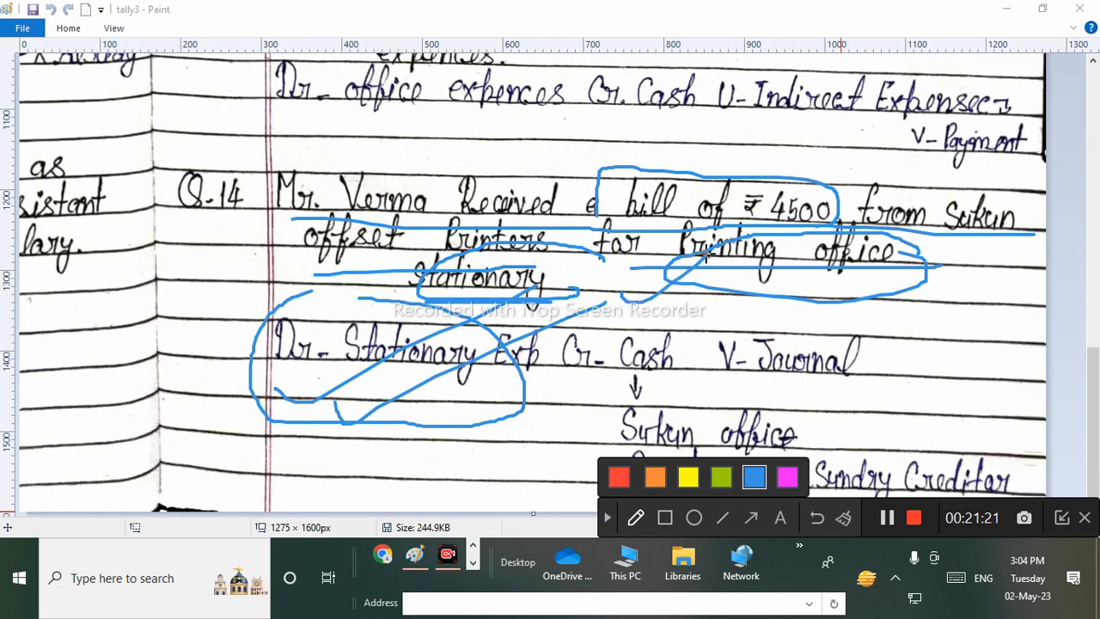
{"action": "left_click_drag", "start_coordinate": [676, 299], "coordinate": [737, 262]}
{"action": "left_click_drag", "start_coordinate": [567, 372], "coordinate": [713, 364]}
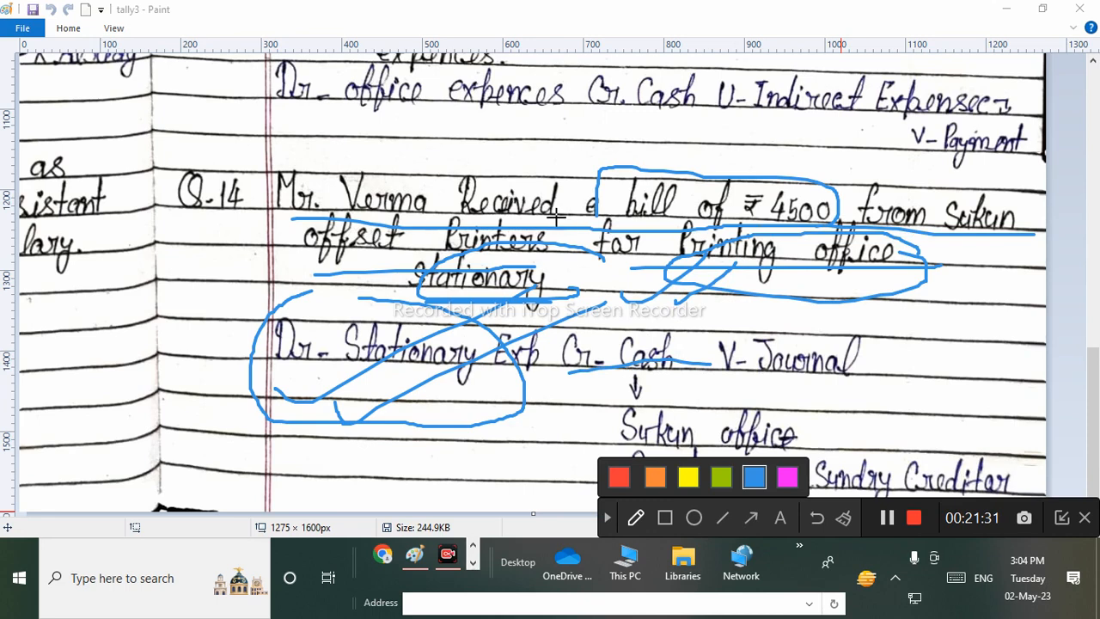
{"action": "mouse_move", "coordinate": [739, 156]}
{"action": "left_mouse_down"}
{"action": "mouse_move", "coordinate": [670, 167]}
{"action": "mouse_move", "coordinate": [777, 225]}
{"action": "mouse_move", "coordinate": [824, 160]}
{"action": "left_mouse_up"}
{"action": "left_click_drag", "start_coordinate": [1005, 226], "coordinate": [954, 228]}
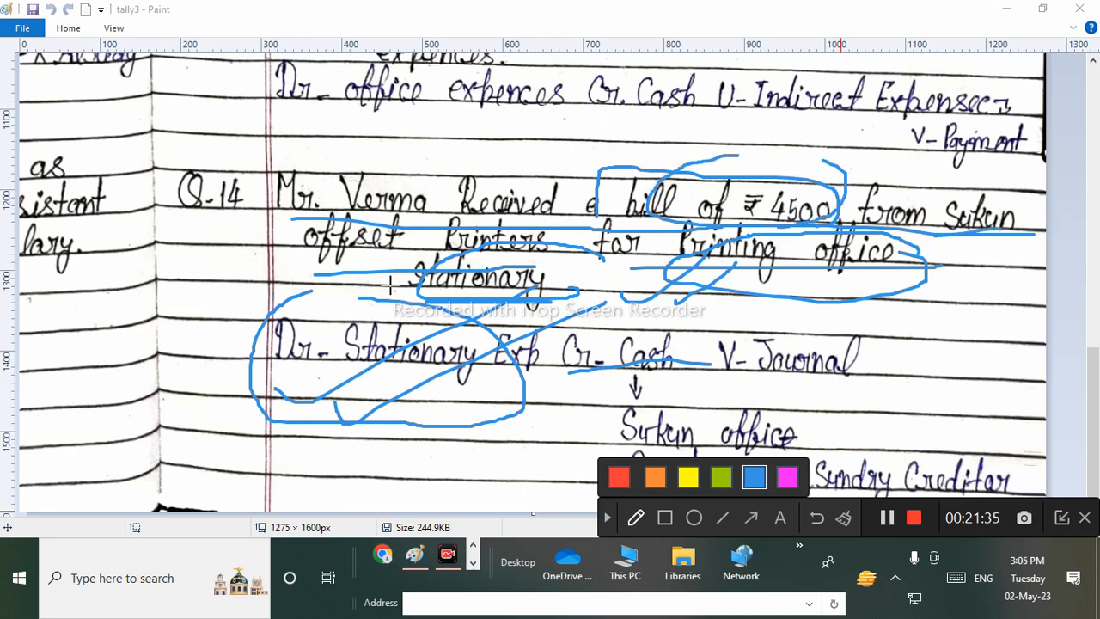
{"action": "left_click_drag", "start_coordinate": [615, 272], "coordinate": [912, 268]}
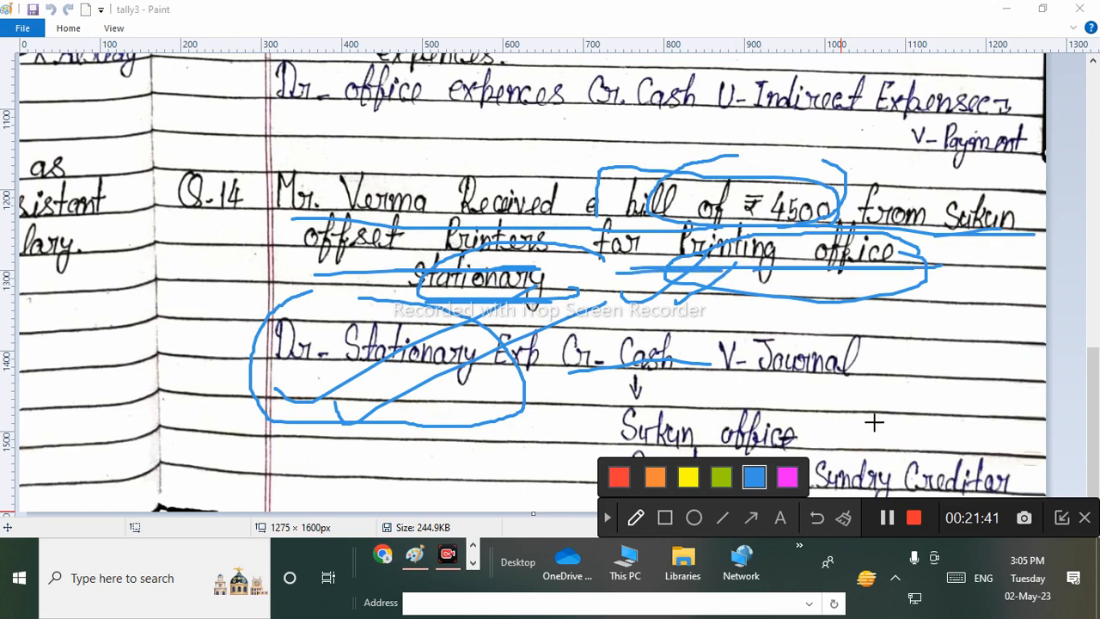
{"action": "left_click", "coordinate": [636, 518]}
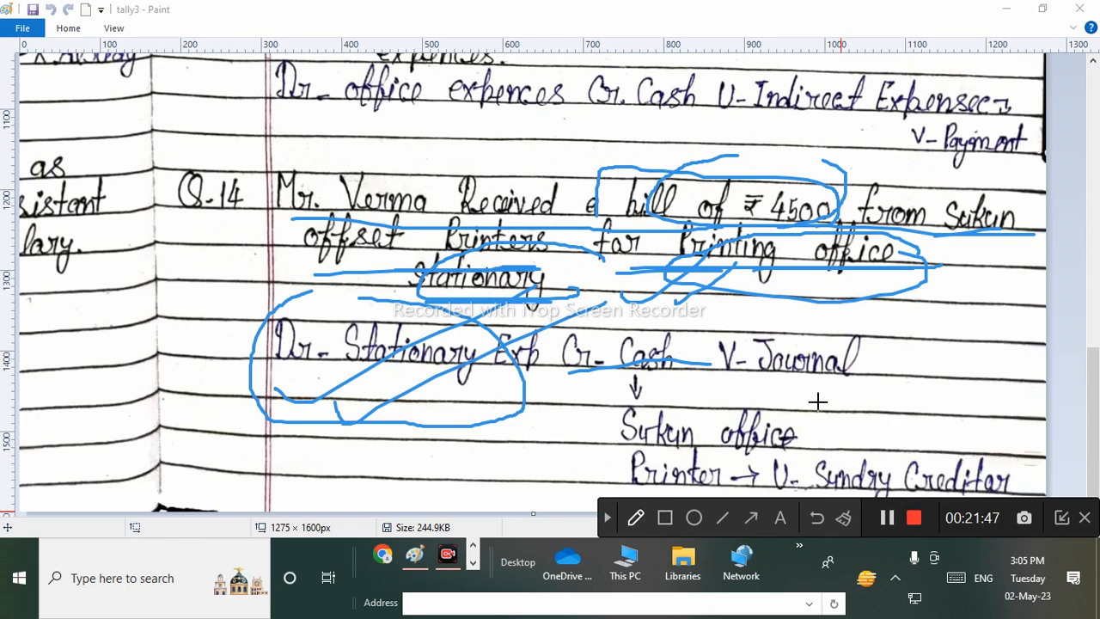
{"action": "mouse_move", "coordinate": [657, 305]}
{"action": "left_mouse_down"}
{"action": "mouse_move", "coordinate": [611, 369]}
{"action": "mouse_move", "coordinate": [703, 331]}
{"action": "mouse_move", "coordinate": [676, 316]}
{"action": "left_mouse_up"}
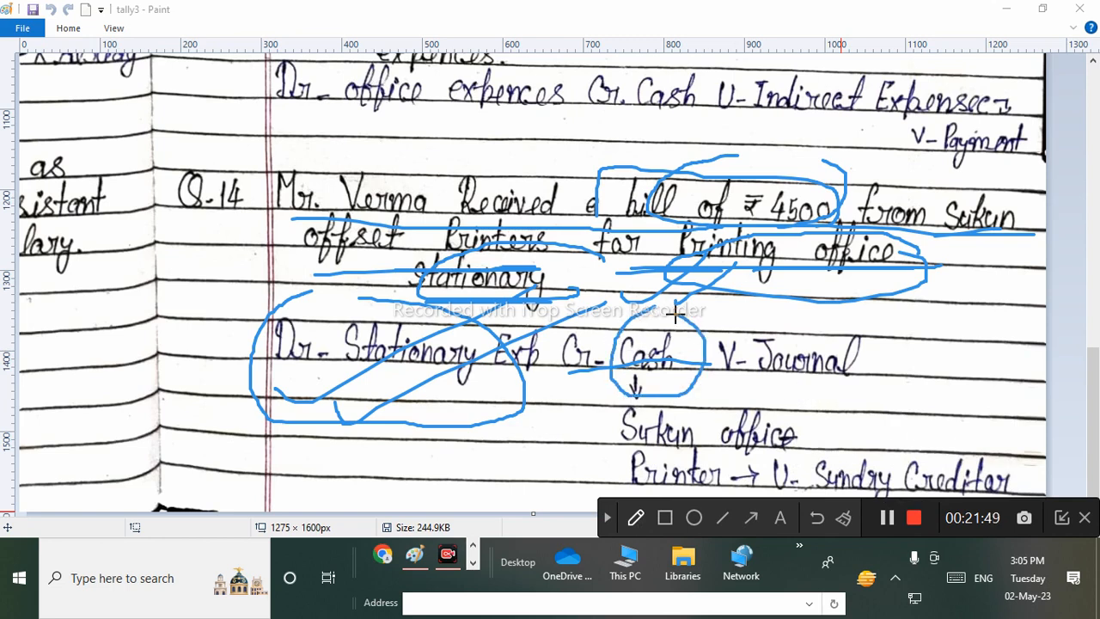
{"action": "left_click_drag", "start_coordinate": [704, 157], "coordinate": [801, 135]}
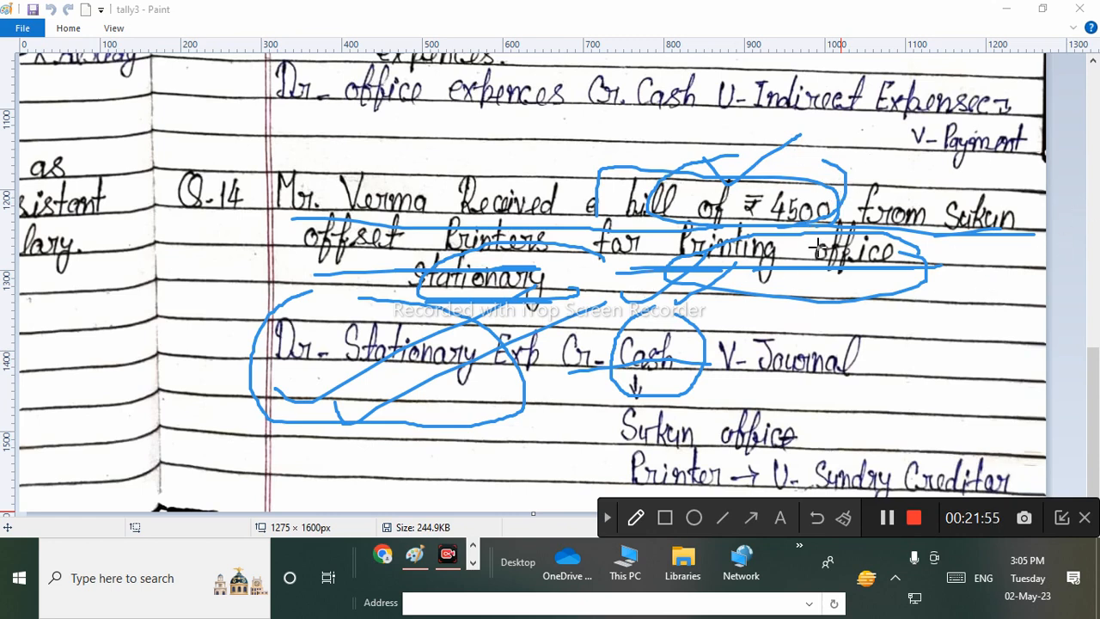
{"action": "mouse_move", "coordinate": [725, 396]}
{"action": "left_mouse_down"}
{"action": "mouse_move", "coordinate": [699, 393]}
{"action": "mouse_move", "coordinate": [606, 499]}
{"action": "mouse_move", "coordinate": [802, 386]}
{"action": "mouse_move", "coordinate": [726, 391]}
{"action": "left_mouse_up"}
{"action": "left_click_drag", "start_coordinate": [503, 444], "coordinate": [591, 410]}
{"action": "left_click_drag", "start_coordinate": [497, 491], "coordinate": [594, 436]}
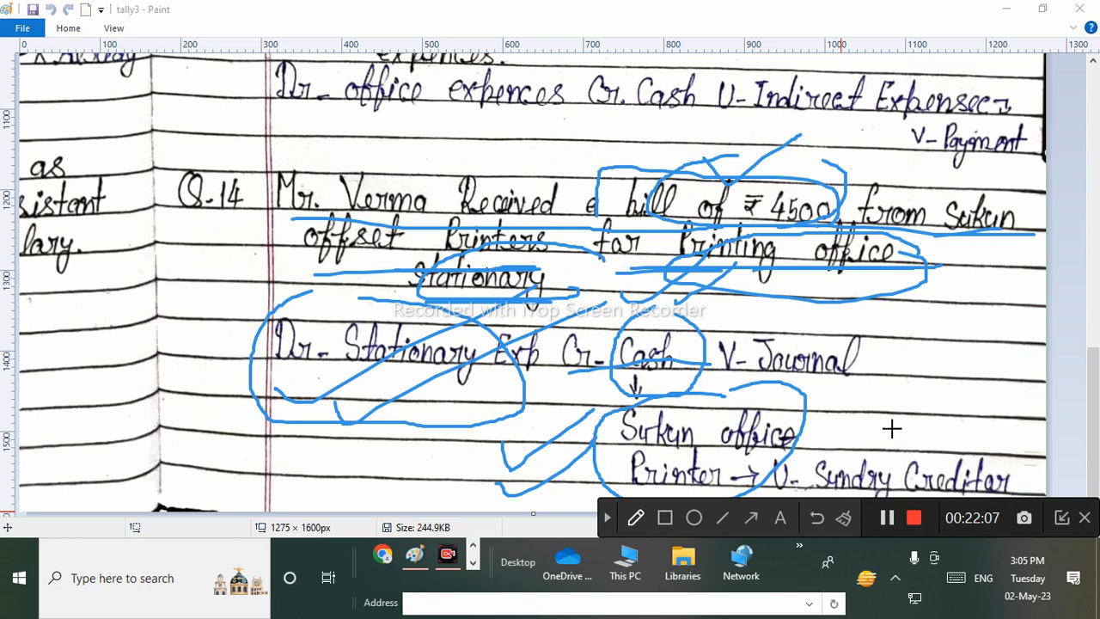
{"action": "mouse_move", "coordinate": [892, 427]}
{"action": "left_mouse_down"}
{"action": "mouse_move", "coordinate": [967, 404]}
{"action": "mouse_move", "coordinate": [989, 381]}
{"action": "left_mouse_up"}
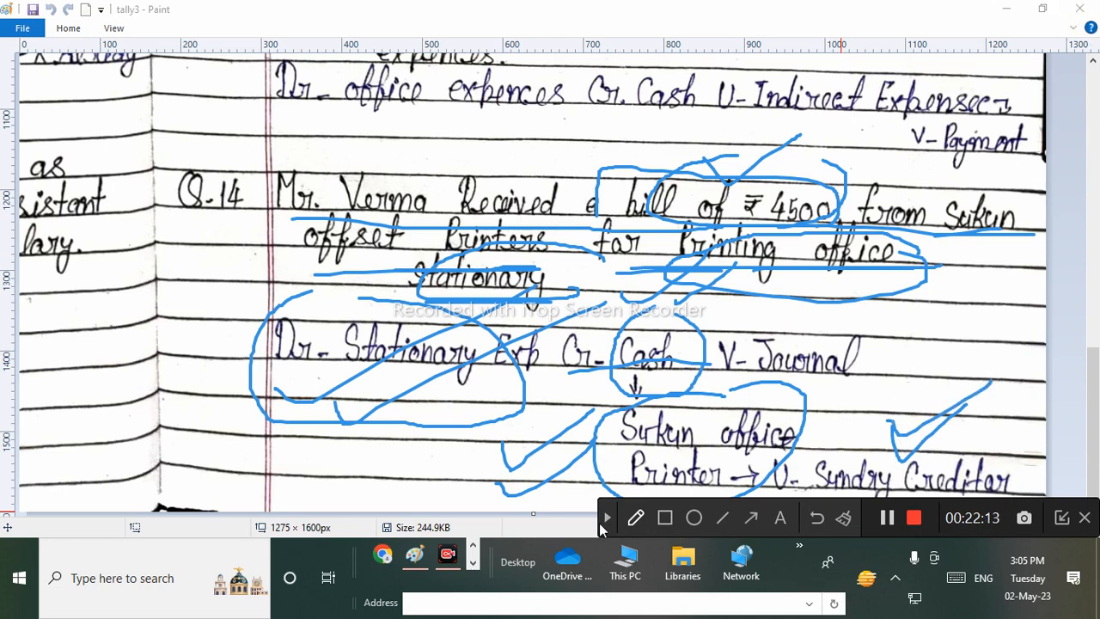
{"action": "left_click", "coordinate": [605, 518]}
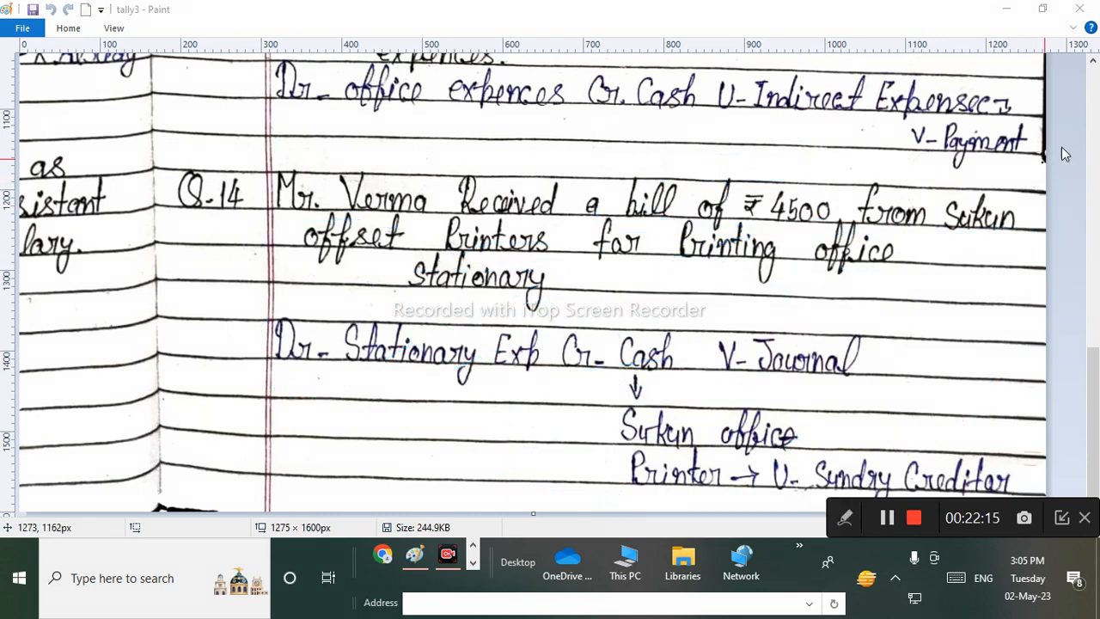
Close the notes image and switch Tally's voucher type to Journal.
{"action": "left_click", "coordinate": [1093, 8]}
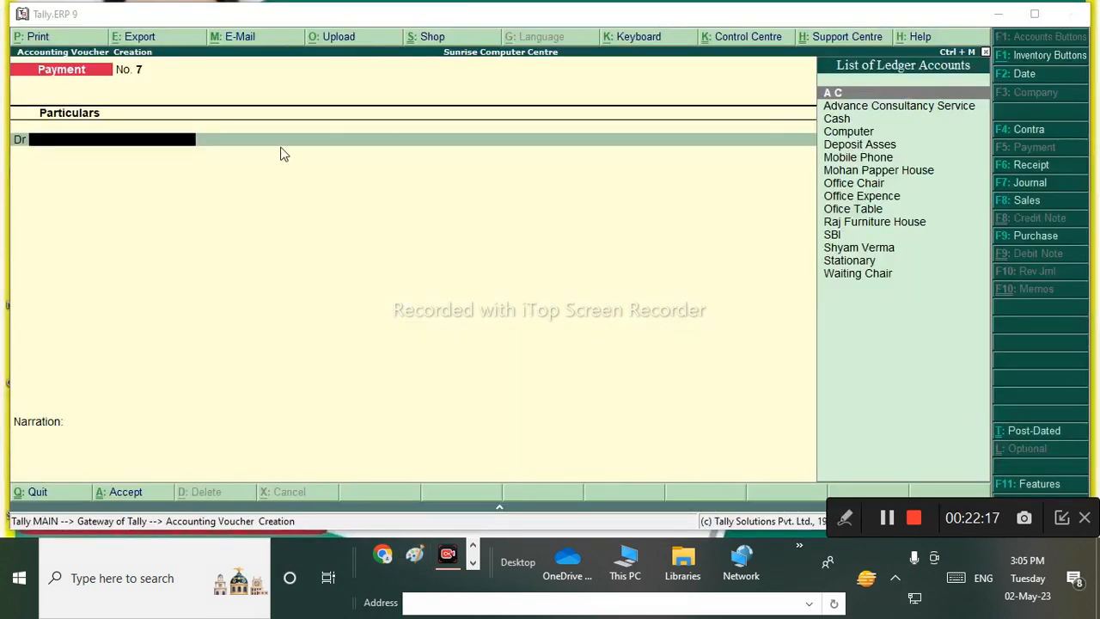
{"action": "left_click", "coordinate": [125, 148]}
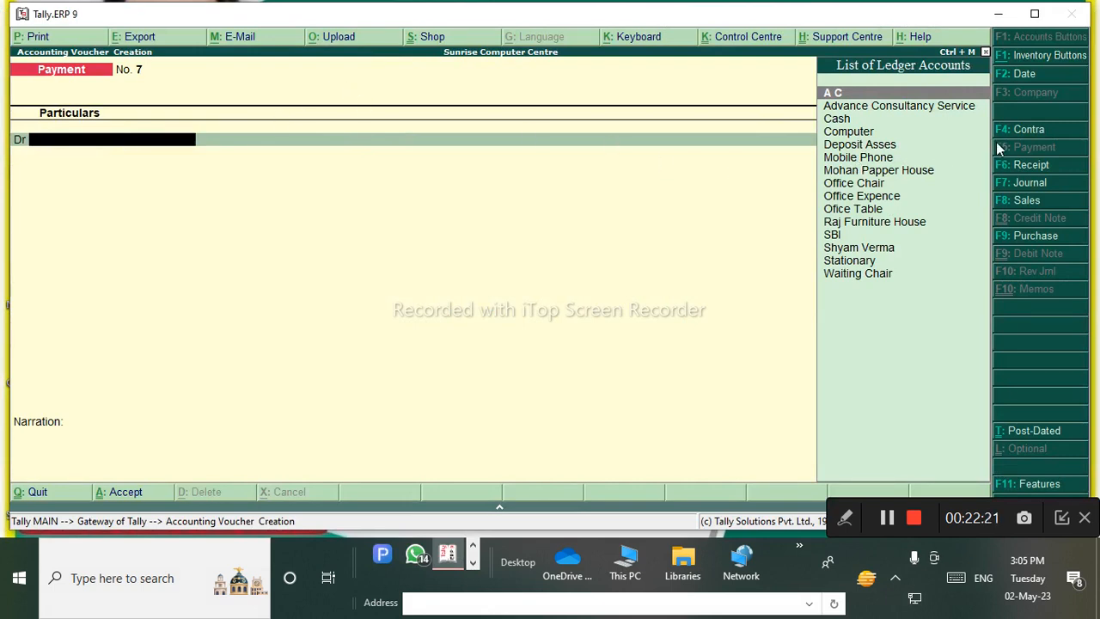
{"action": "left_click", "coordinate": [1022, 182]}
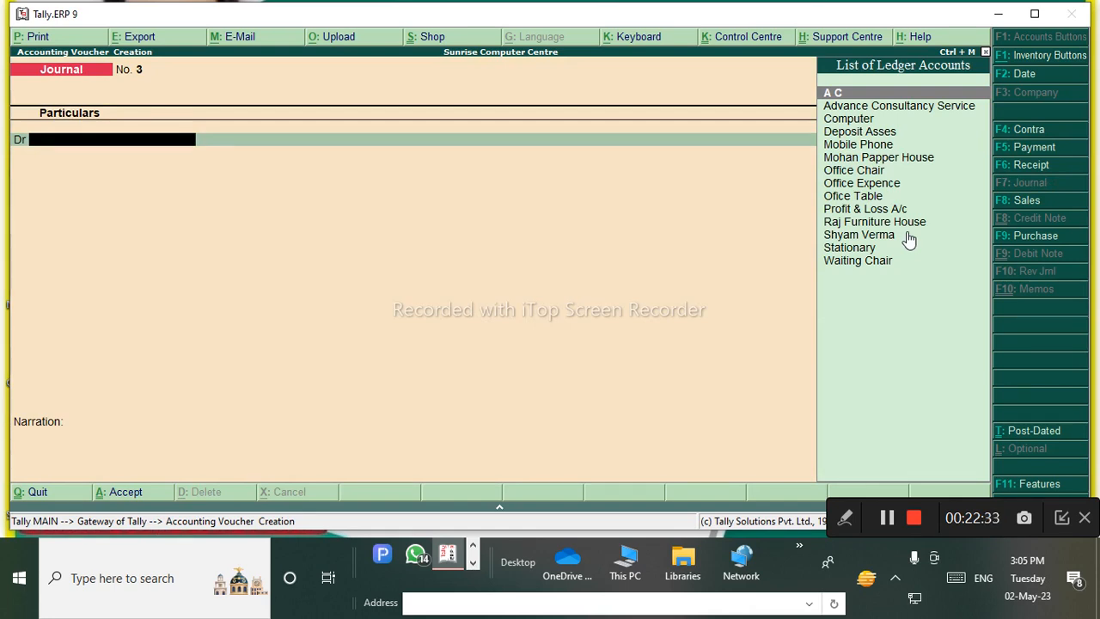
Create the ledger 'Stationary Exp' under Indirect Expenses and save it as the debit ledger.
{"action": "key", "text": "alt+c"}
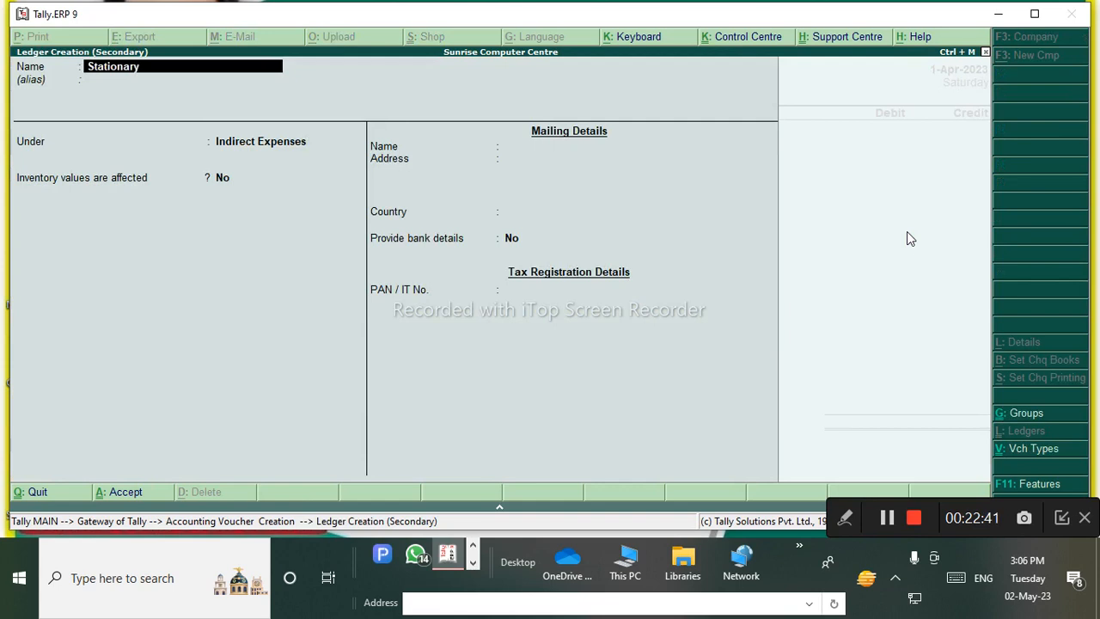
{"action": "type", "text": "Stationary e"}
{"action": "key", "text": "Return"}
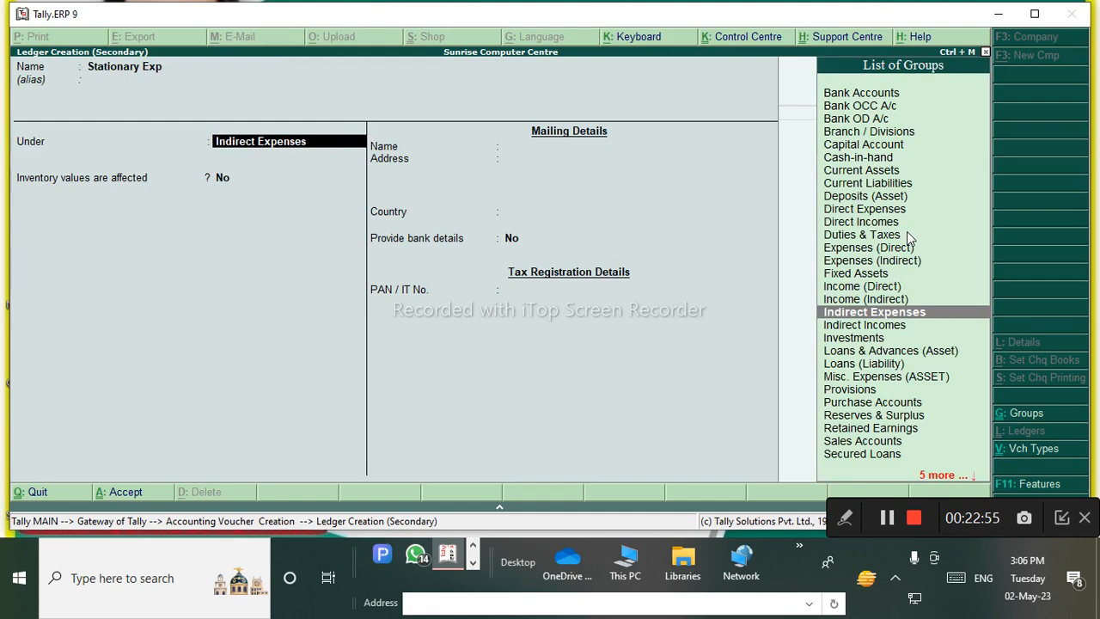
{"action": "key", "text": "ctrl+a"}
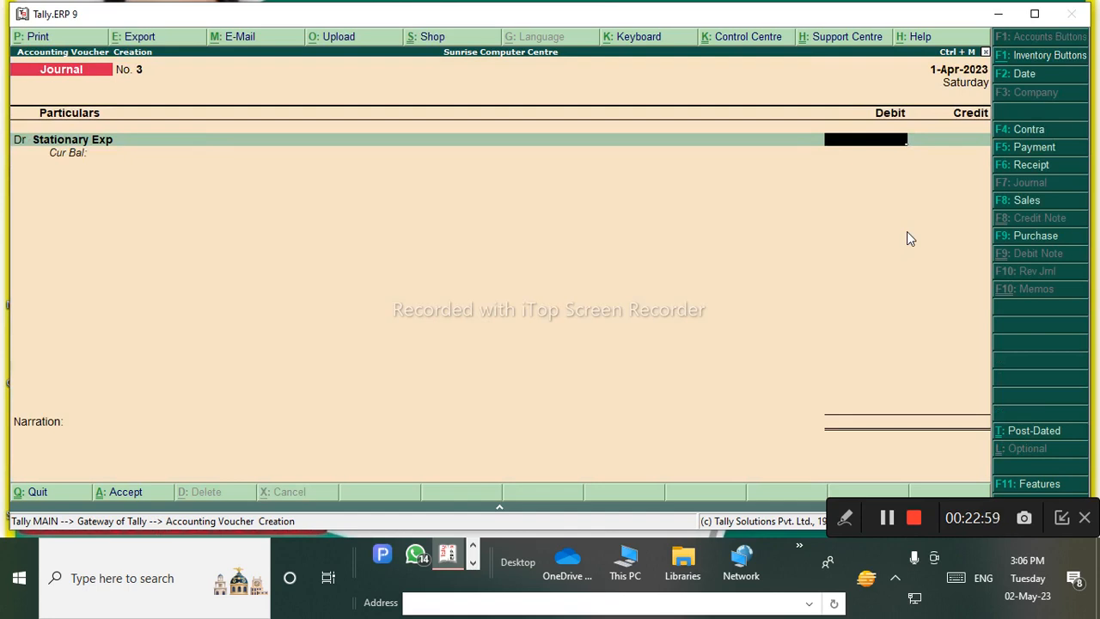
Enter 4,500 as the Stationary Exp debit amount.
{"action": "type", "text": "4500"}
{"action": "key", "text": "Return"}
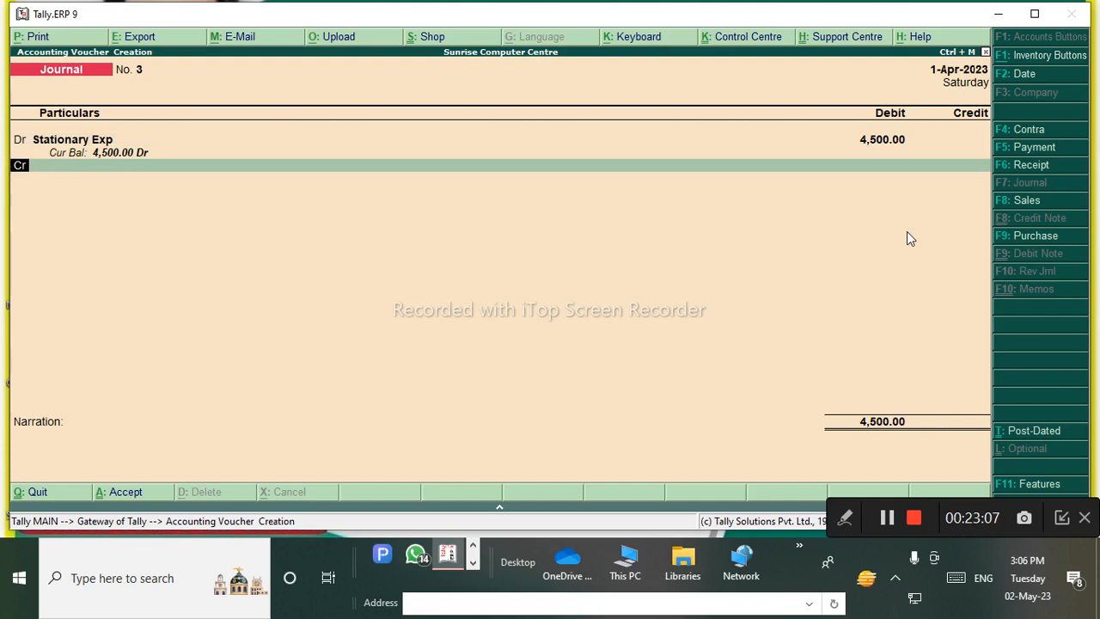
{"action": "key", "text": "Return"}
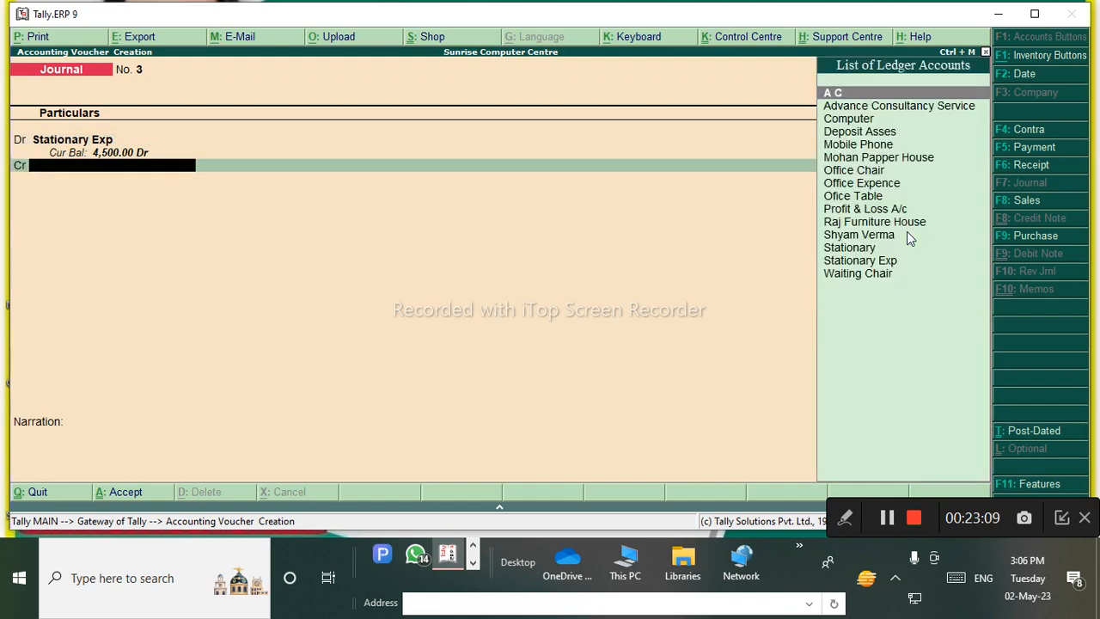
Create the creditor ledger Sukunoffsetprinters under Sundry Creditors for the credit line.
{"action": "key", "text": "alt+c"}
{"action": "type", "text": "Sukunoffsetprinters"}
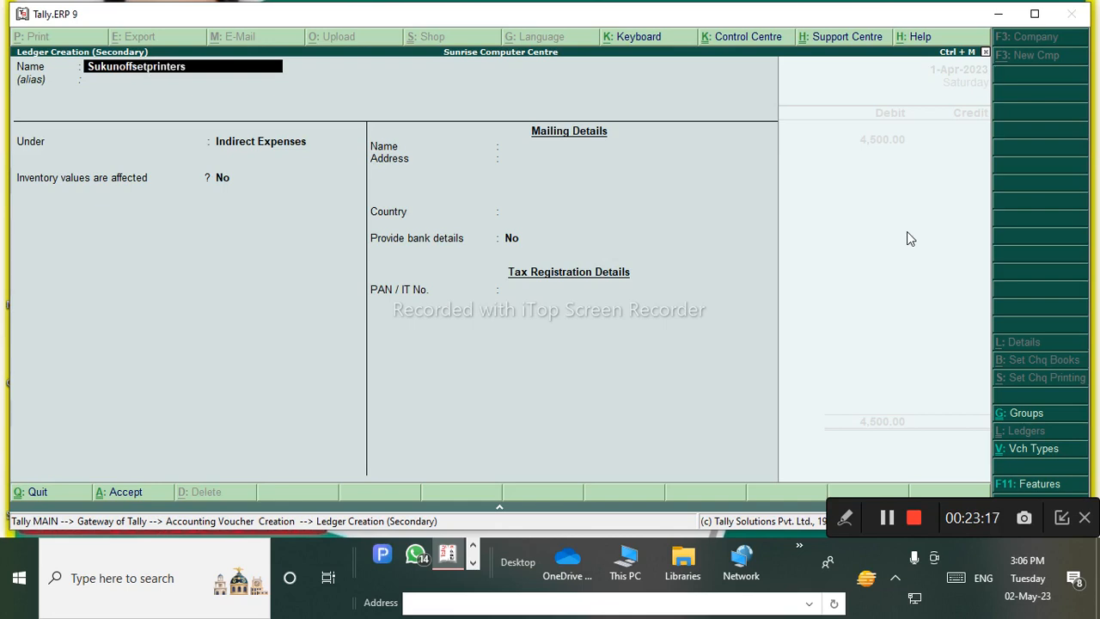
{"action": "key", "text": "Return"}
{"action": "key", "text": "Return"}
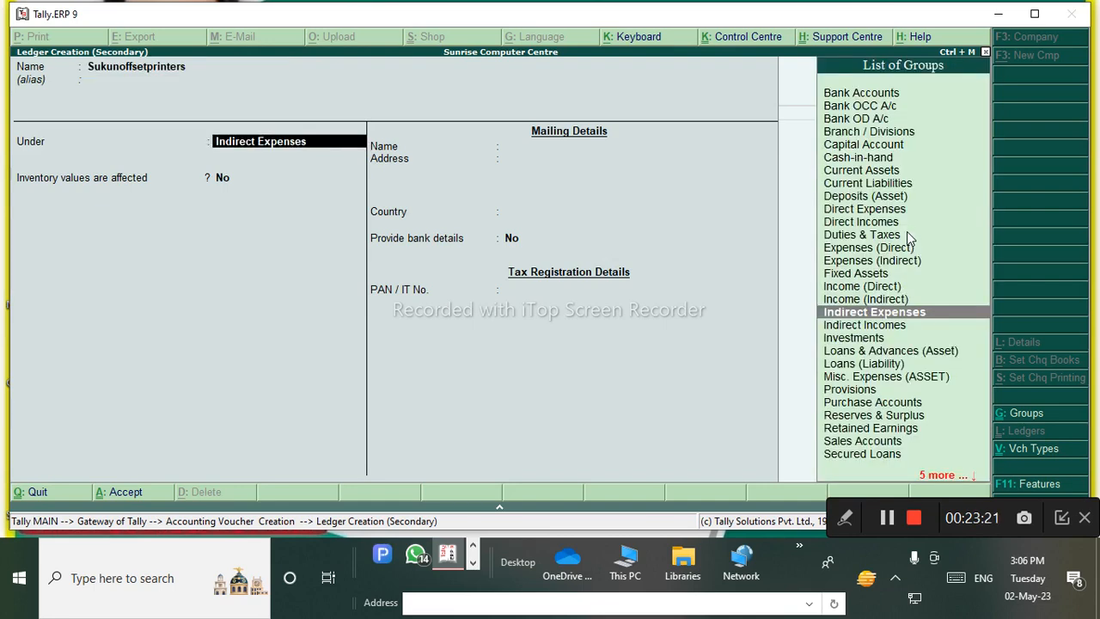
{"action": "type", "text": "S"}
{"action": "key", "text": "Down"}
{"action": "key", "text": "Down"}
{"action": "key", "text": "Down"}
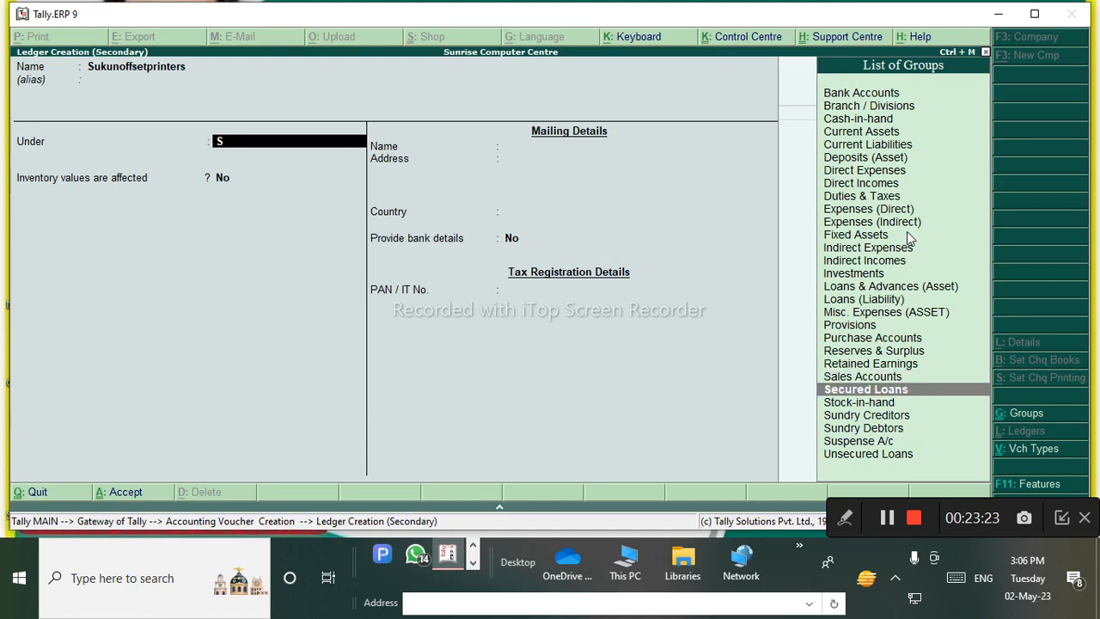
{"action": "key", "text": "Return"}
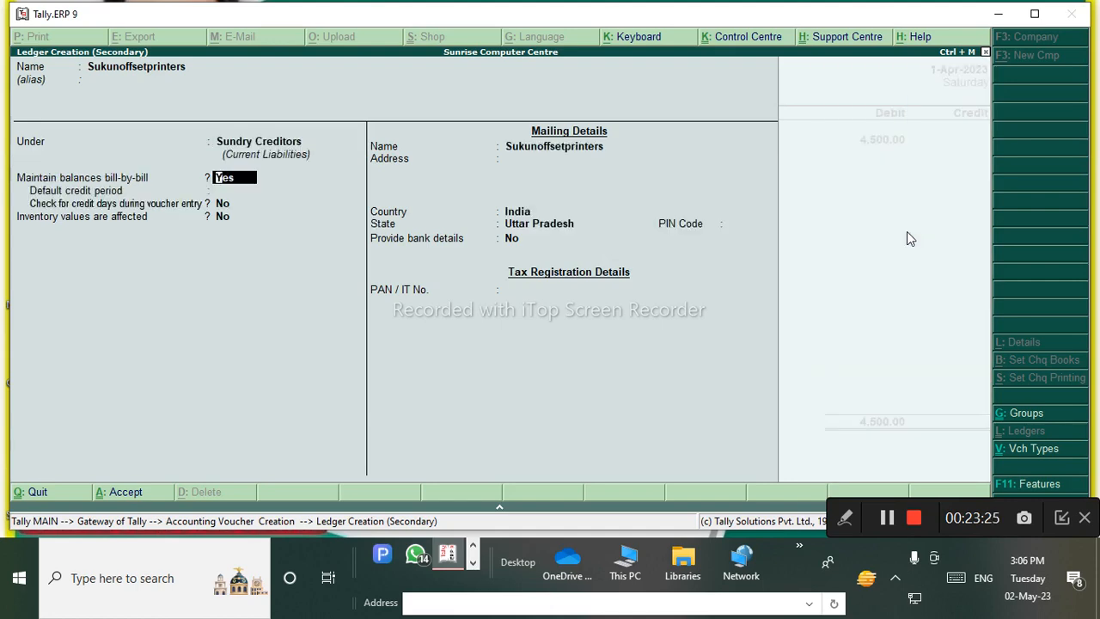
{"action": "key", "text": "Return"}
{"action": "key", "text": "Return"}
{"action": "key", "text": "Return"}
{"action": "key", "text": "ctrl+a"}
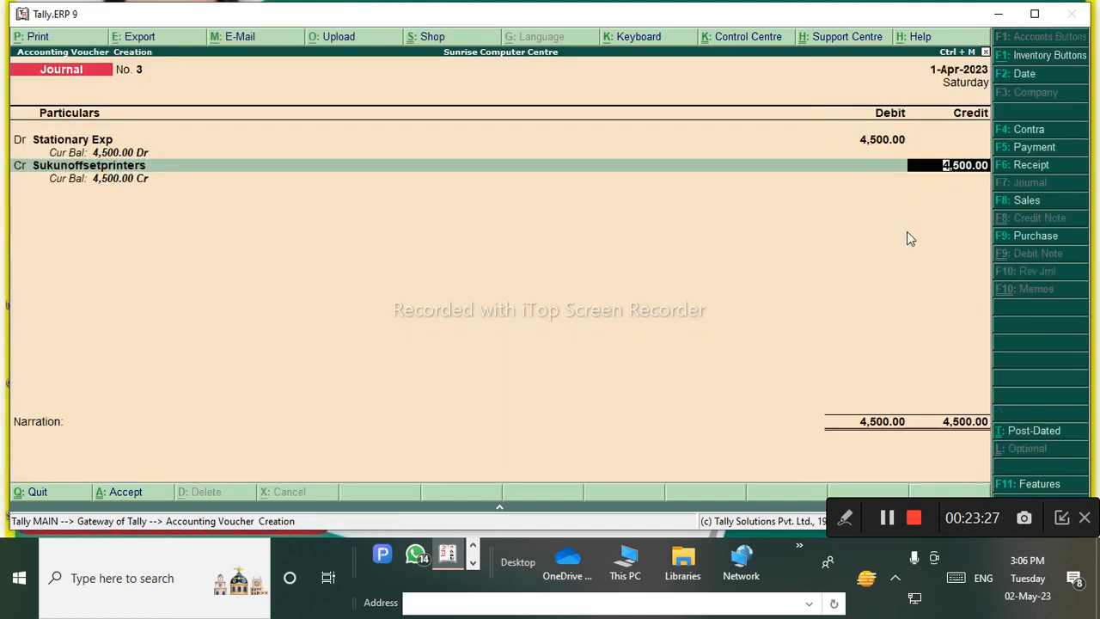
Credit 4,500 On Account, save Journal No. 3, and return to the Gateway of Tally.
{"action": "key", "text": "Return"}
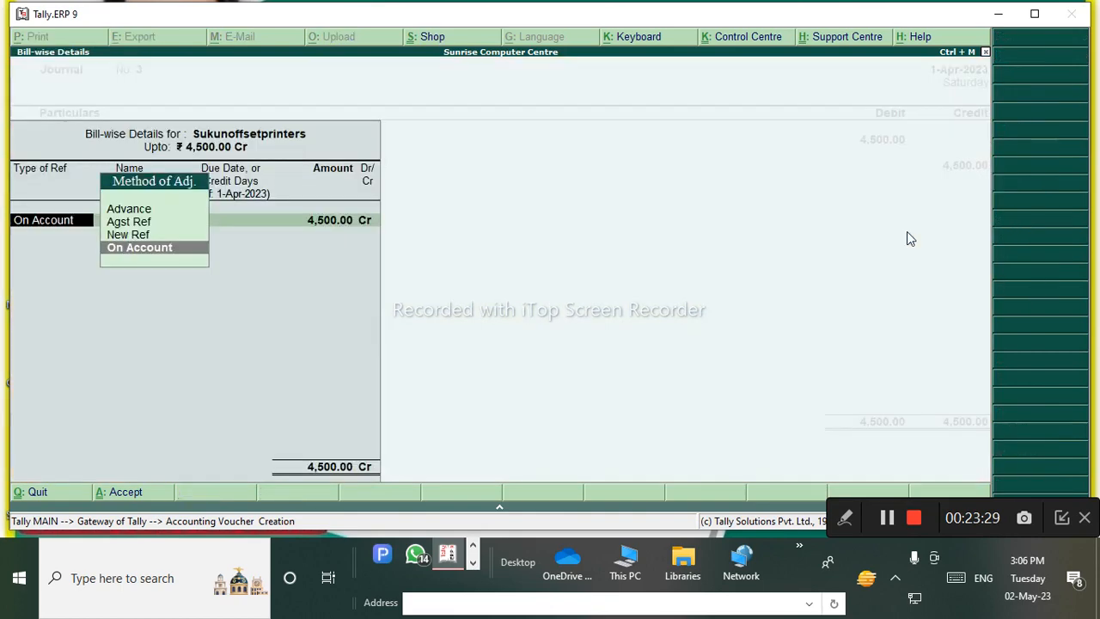
{"action": "key", "text": "Return"}
{"action": "key", "text": "Return"}
{"action": "key", "text": "Return"}
{"action": "key", "text": "Return"}
{"action": "key", "text": "ctrl+a"}
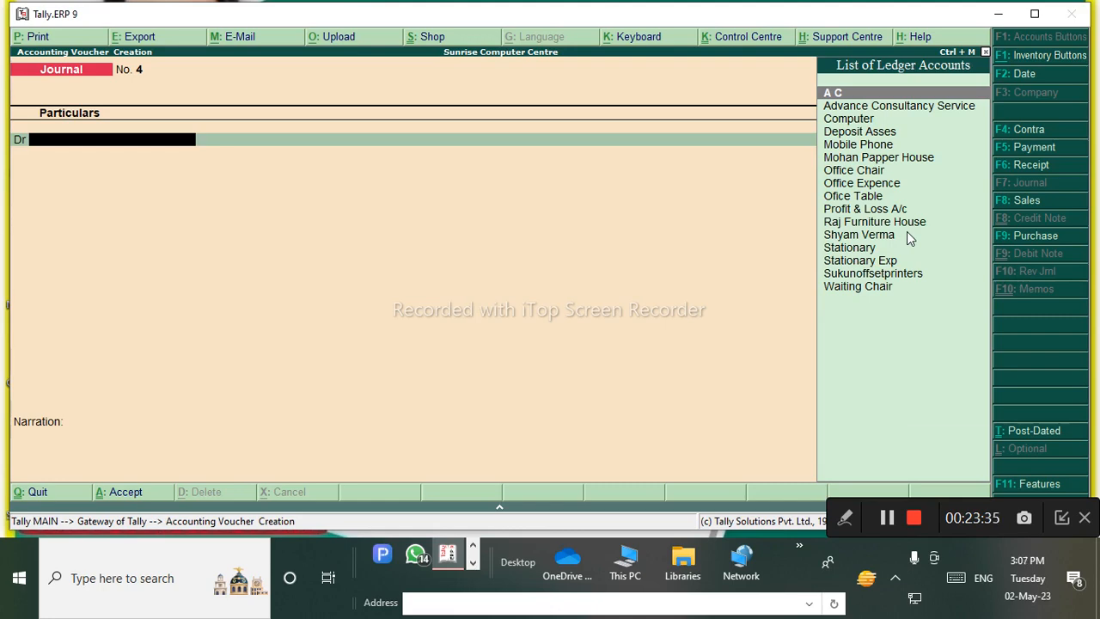
{"action": "key", "text": "Escape"}
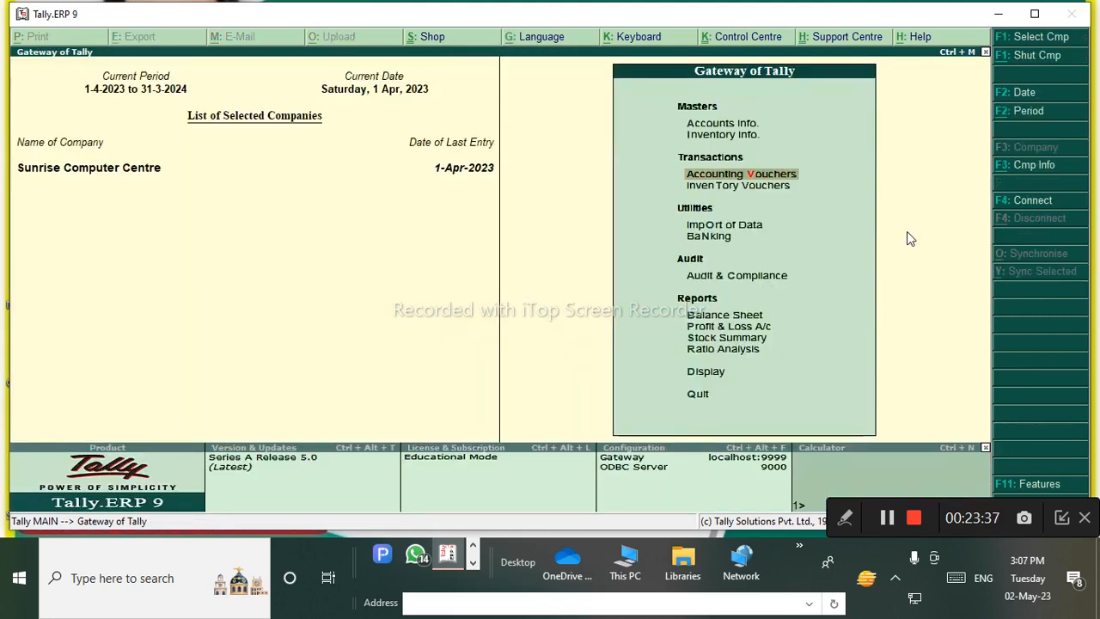
Circle the Gateway title and reports area, note 'Day Book' on screen, clear it, then open Display.
{"action": "left_click", "coordinate": [845, 519]}
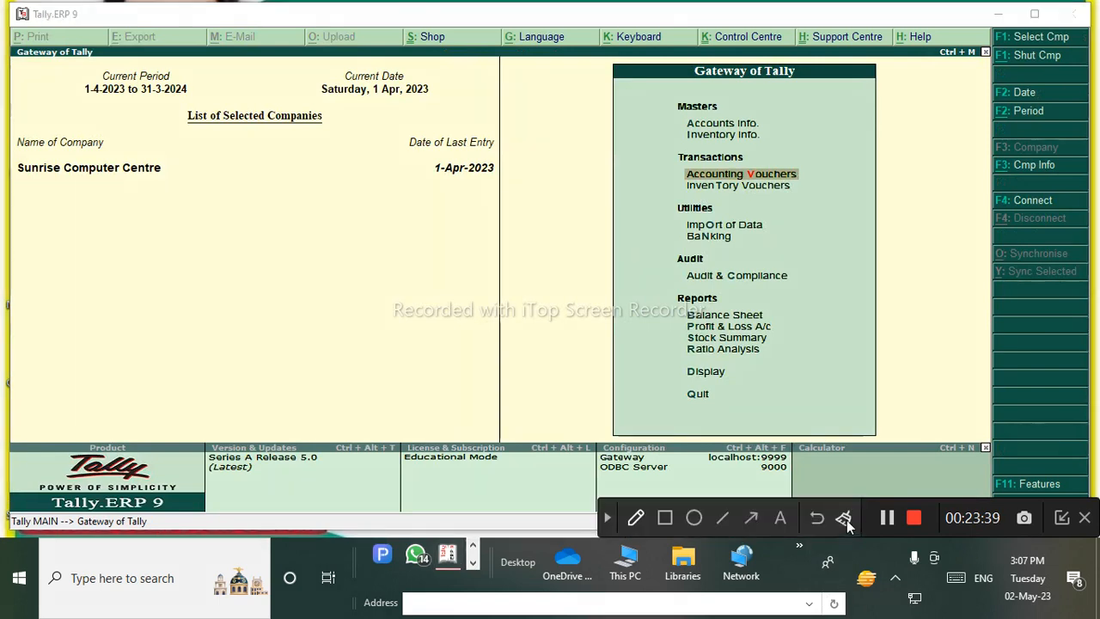
{"action": "left_click", "coordinate": [636, 518]}
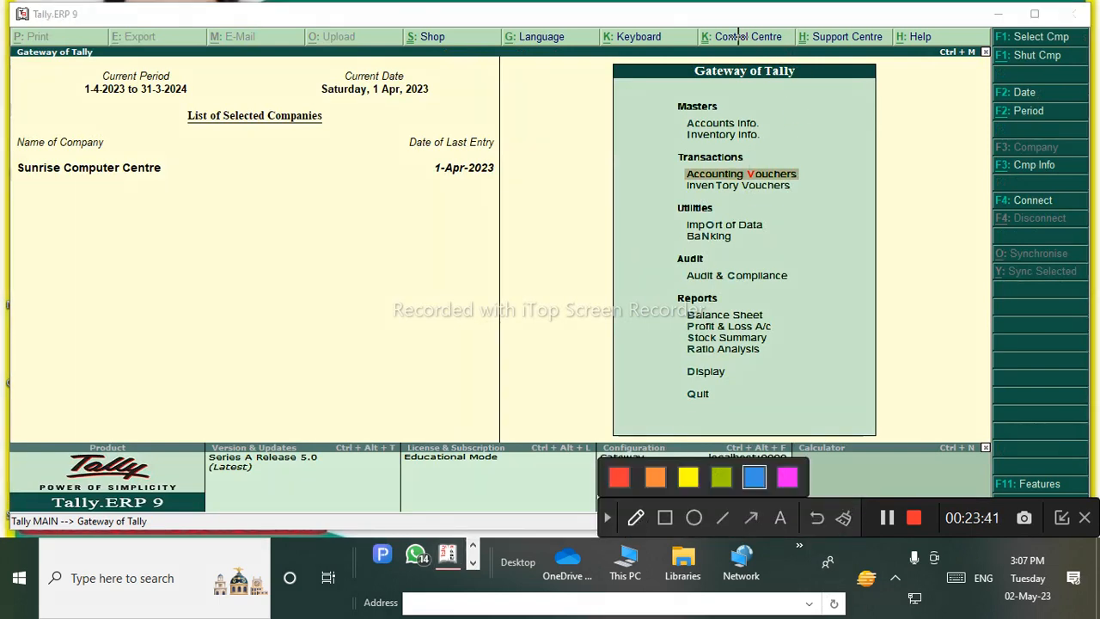
{"action": "mouse_move", "coordinate": [737, 38]}
{"action": "left_mouse_down"}
{"action": "mouse_move", "coordinate": [938, 94]}
{"action": "mouse_move", "coordinate": [700, 39]}
{"action": "left_mouse_up"}
{"action": "mouse_move", "coordinate": [727, 359]}
{"action": "left_mouse_down"}
{"action": "mouse_move", "coordinate": [731, 387]}
{"action": "mouse_move", "coordinate": [730, 354]}
{"action": "left_mouse_up"}
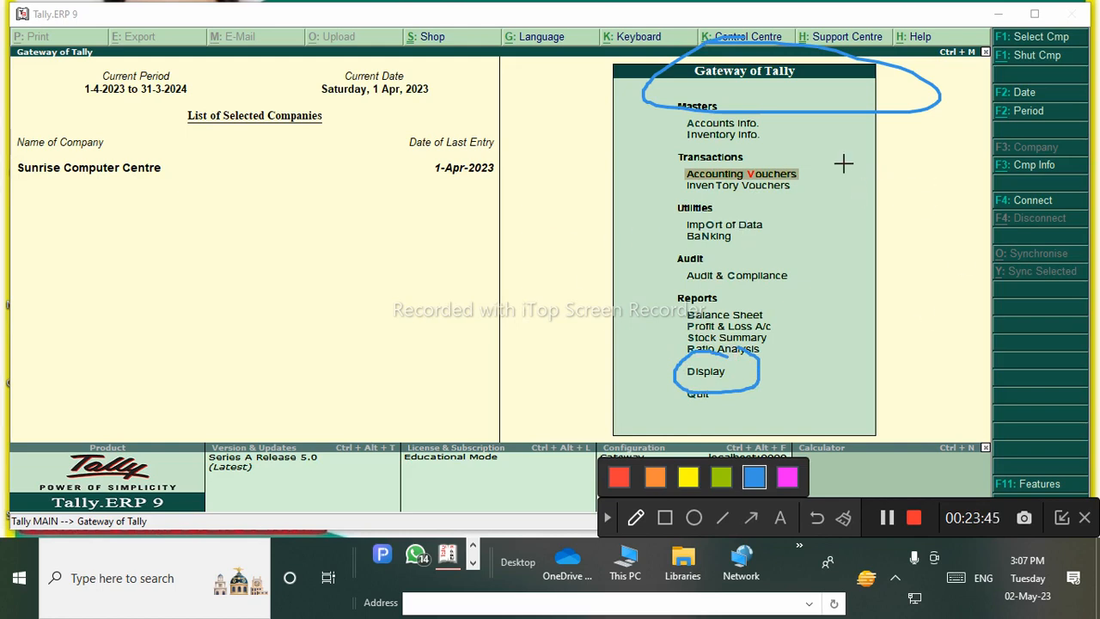
{"action": "mouse_move", "coordinate": [812, 152]}
{"action": "left_mouse_down"}
{"action": "mouse_move", "coordinate": [925, 162]}
{"action": "mouse_move", "coordinate": [956, 146]}
{"action": "left_mouse_up"}
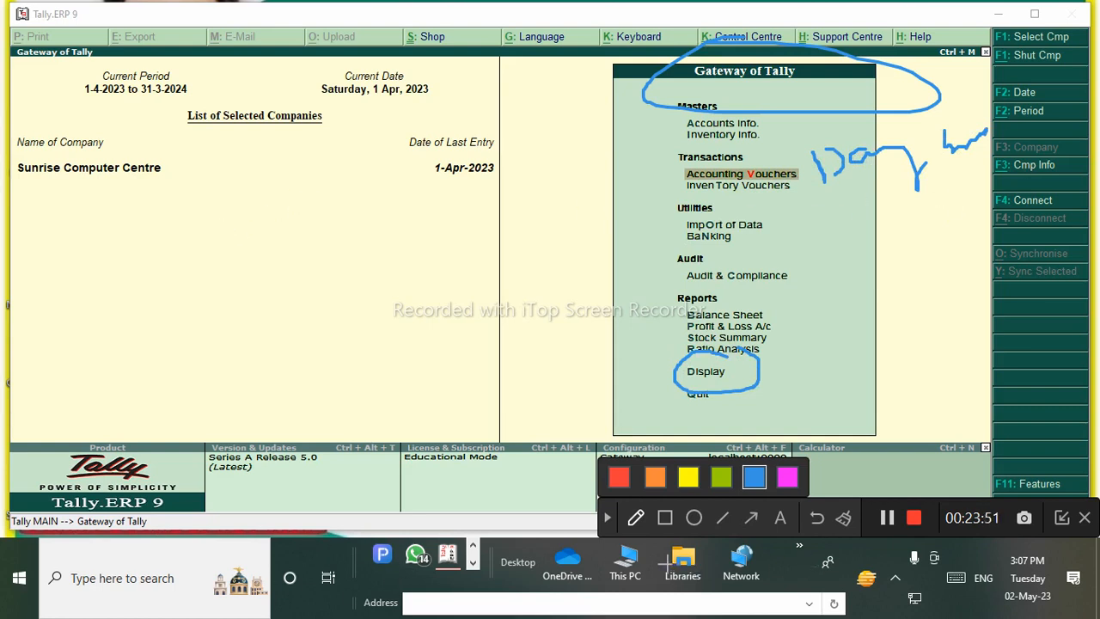
{"action": "left_click", "coordinate": [615, 517]}
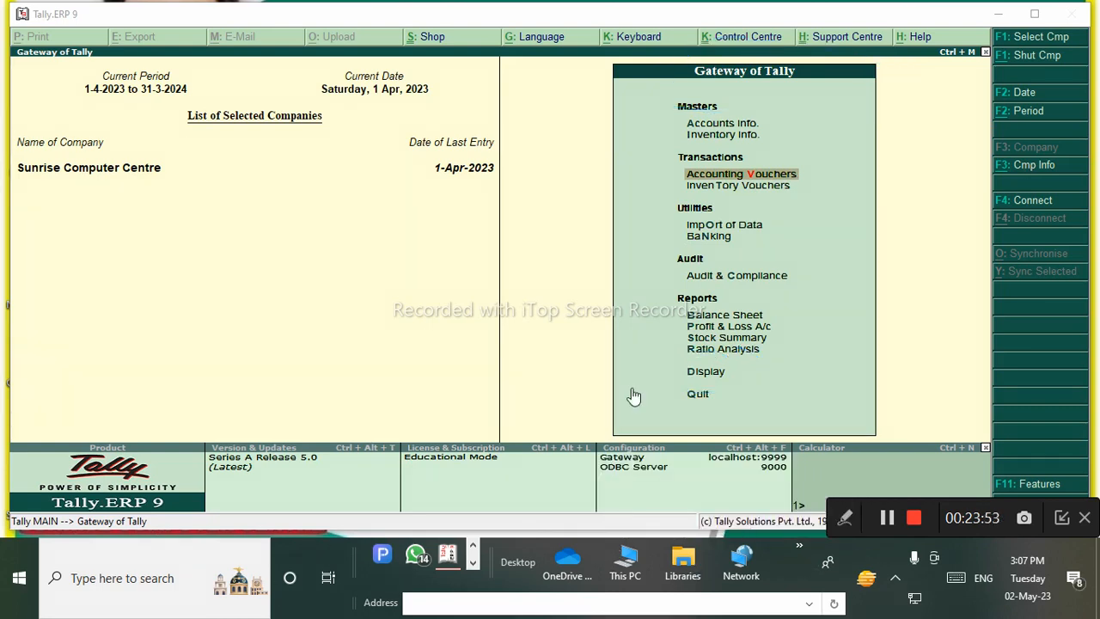
{"action": "left_click", "coordinate": [718, 372]}
Open the 1-Apr-2023 Day Book, select the Cash contra entry, and switch to Detailed view.
{"action": "left_click", "coordinate": [715, 174]}
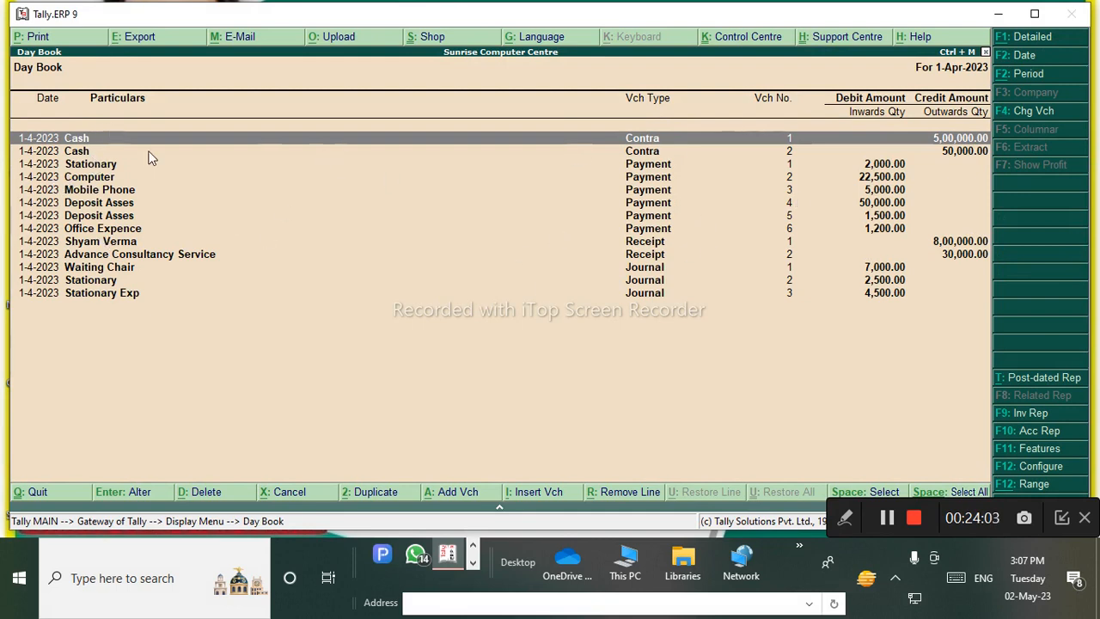
{"action": "left_click", "coordinate": [215, 228]}
{"action": "left_click", "coordinate": [127, 156]}
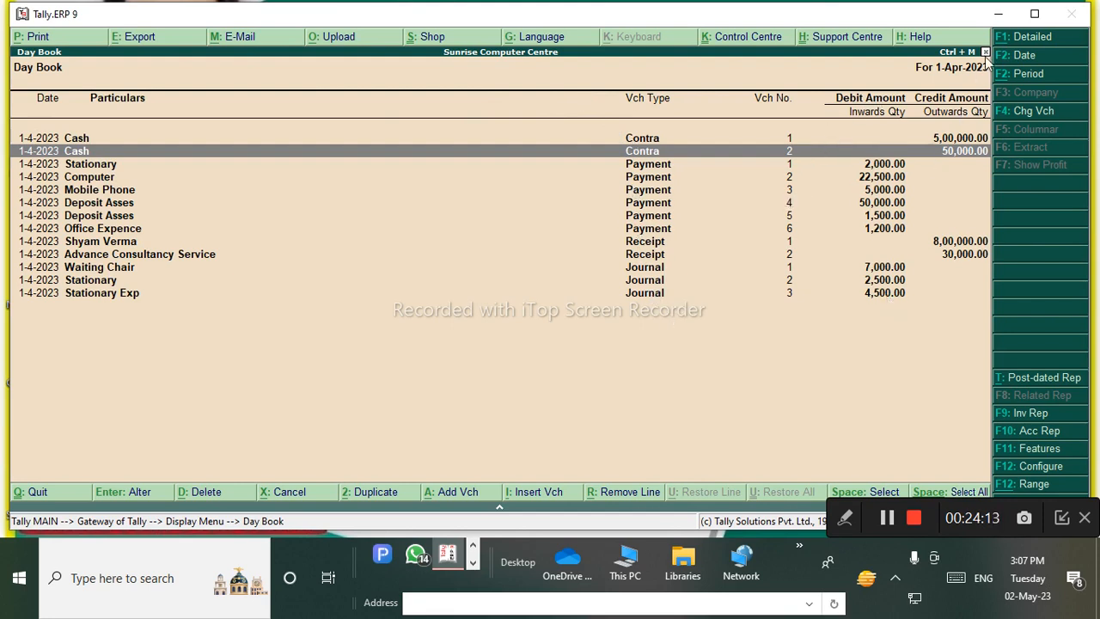
{"action": "left_click", "coordinate": [1031, 37]}
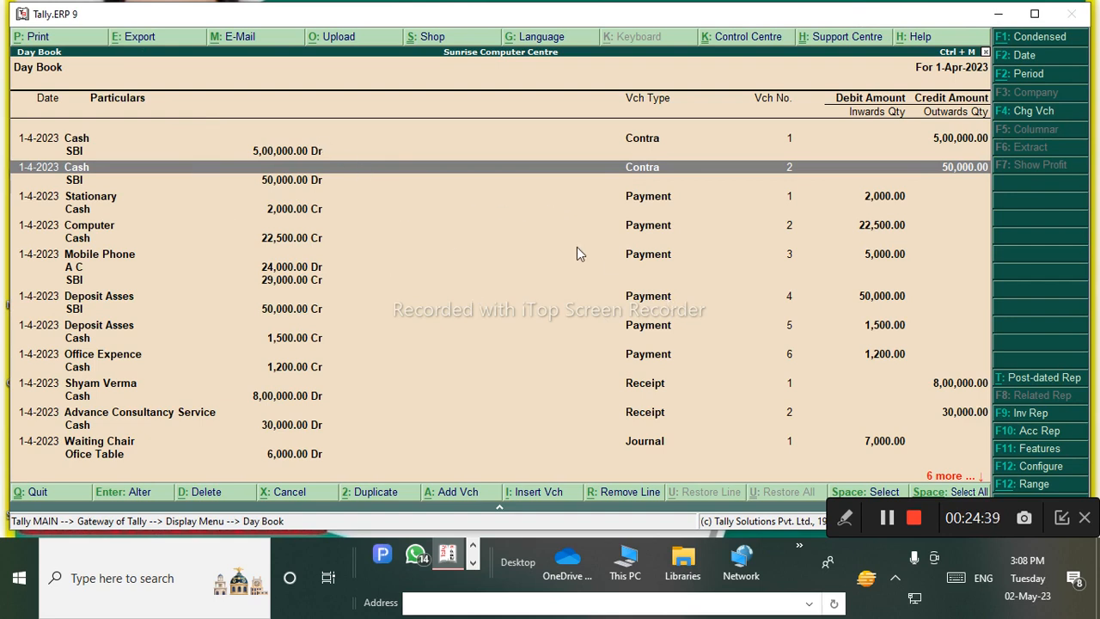
Handwrite a note with the annotation pen over the Day Book entries.
{"action": "left_click", "coordinate": [842, 521]}
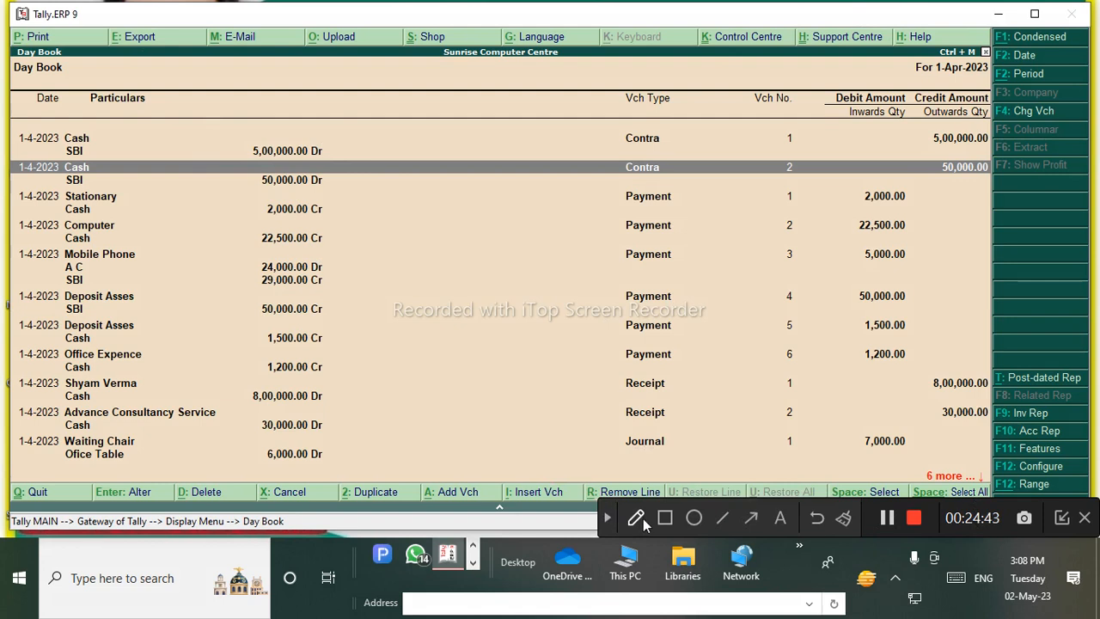
{"action": "left_click", "coordinate": [637, 518]}
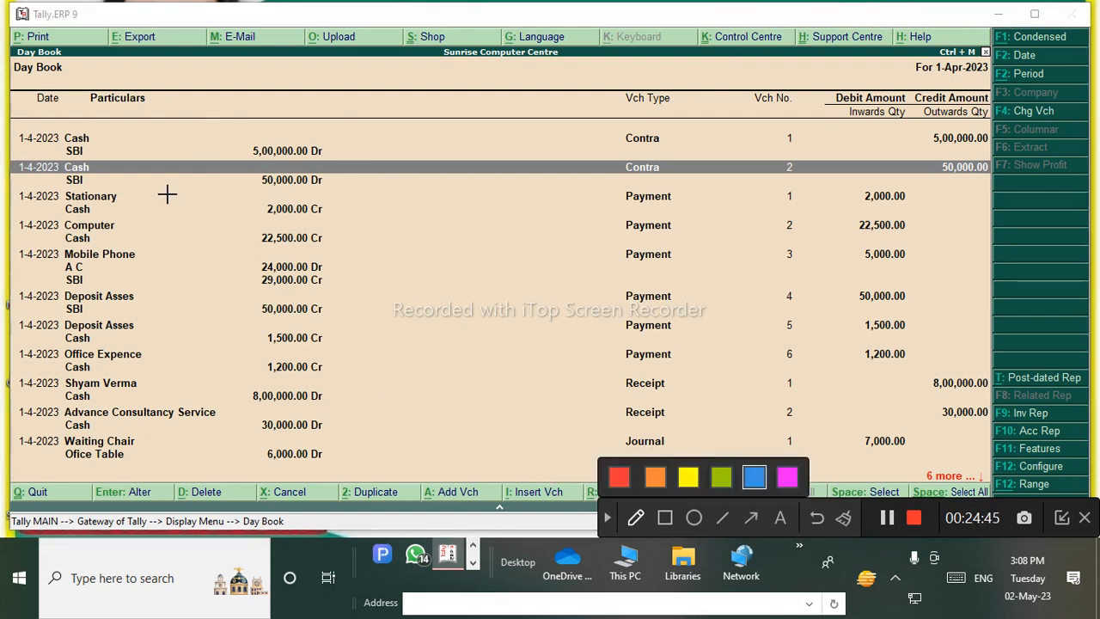
{"action": "mouse_move", "coordinate": [167, 195]}
{"action": "left_mouse_down"}
{"action": "mouse_move", "coordinate": [204, 287]}
{"action": "mouse_move", "coordinate": [148, 228]}
{"action": "left_mouse_up"}
{"action": "mouse_move", "coordinate": [204, 204]}
{"action": "left_mouse_down"}
{"action": "mouse_move", "coordinate": [236, 196]}
{"action": "mouse_move", "coordinate": [254, 221]}
{"action": "mouse_move", "coordinate": [283, 183]}
{"action": "mouse_move", "coordinate": [342, 175]}
{"action": "left_mouse_up"}
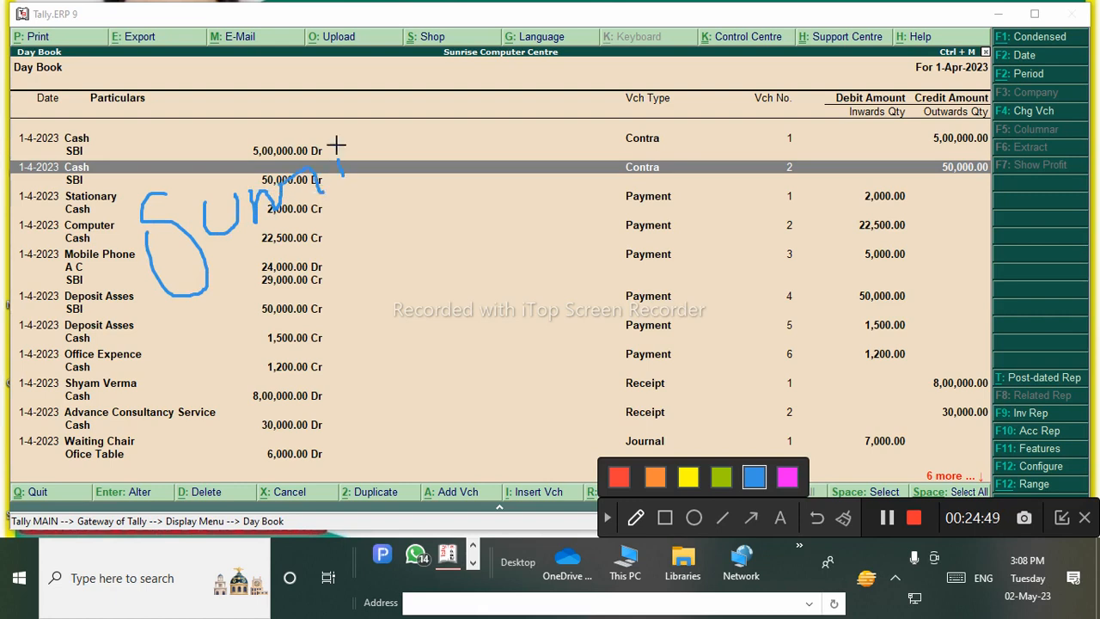
{"action": "mouse_move", "coordinate": [327, 120]}
{"action": "left_mouse_down"}
{"action": "mouse_move", "coordinate": [378, 121]}
{"action": "mouse_move", "coordinate": [393, 155]}
{"action": "left_mouse_up"}
{"action": "mouse_move", "coordinate": [426, 105]}
{"action": "left_mouse_down"}
{"action": "mouse_move", "coordinate": [422, 139]}
{"action": "mouse_move", "coordinate": [464, 133]}
{"action": "left_mouse_up"}
{"action": "left_click_drag", "start_coordinate": [187, 300], "coordinate": [530, 179]}
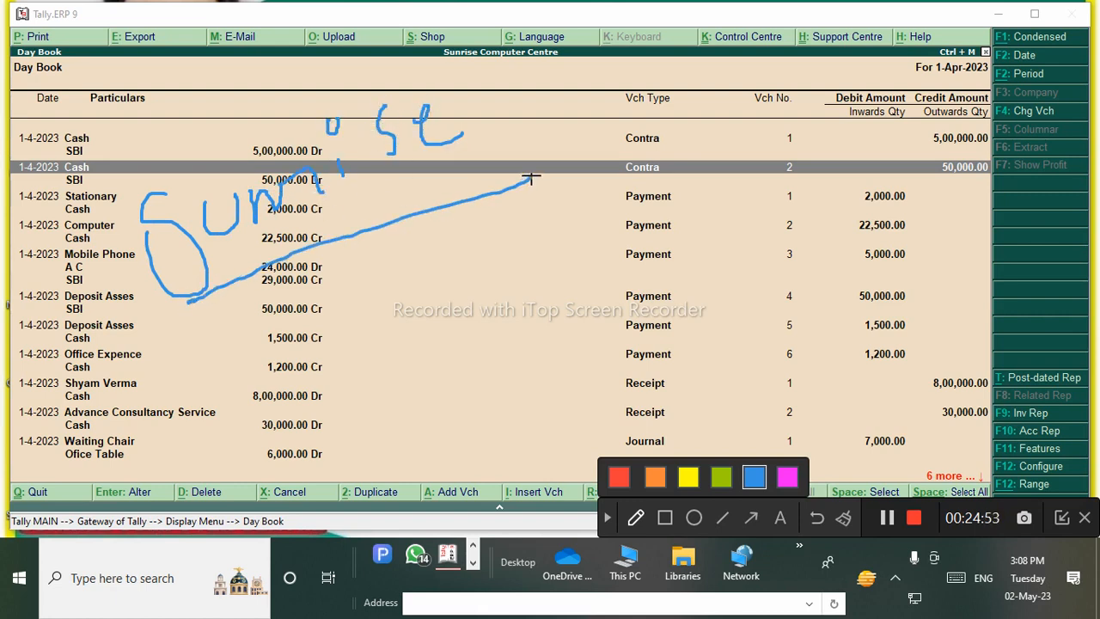
Mark the 50,000.00 Cr amount, clear the annotations, then leave the Day Book for the Quit prompt.
{"action": "mouse_move", "coordinate": [298, 295]}
{"action": "left_mouse_down"}
{"action": "mouse_move", "coordinate": [307, 317]}
{"action": "mouse_move", "coordinate": [325, 294]}
{"action": "left_mouse_up"}
{"action": "left_click_drag", "start_coordinate": [351, 257], "coordinate": [353, 270]}
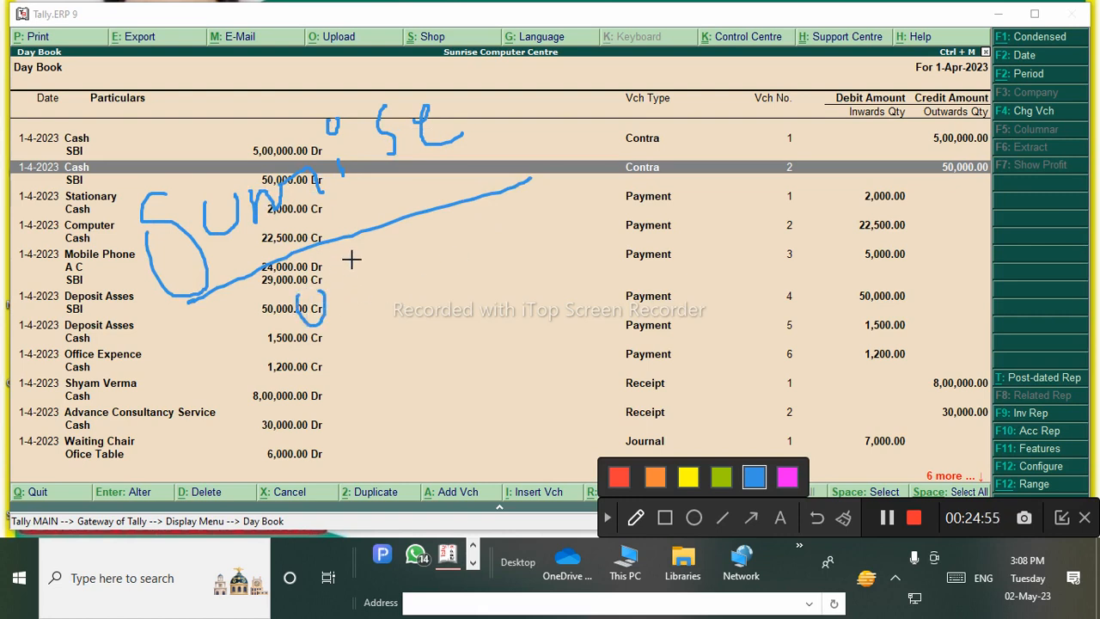
{"action": "left_click_drag", "start_coordinate": [246, 288], "coordinate": [257, 319]}
{"action": "left_click", "coordinate": [636, 519]}
{"action": "left_click", "coordinate": [607, 518]}
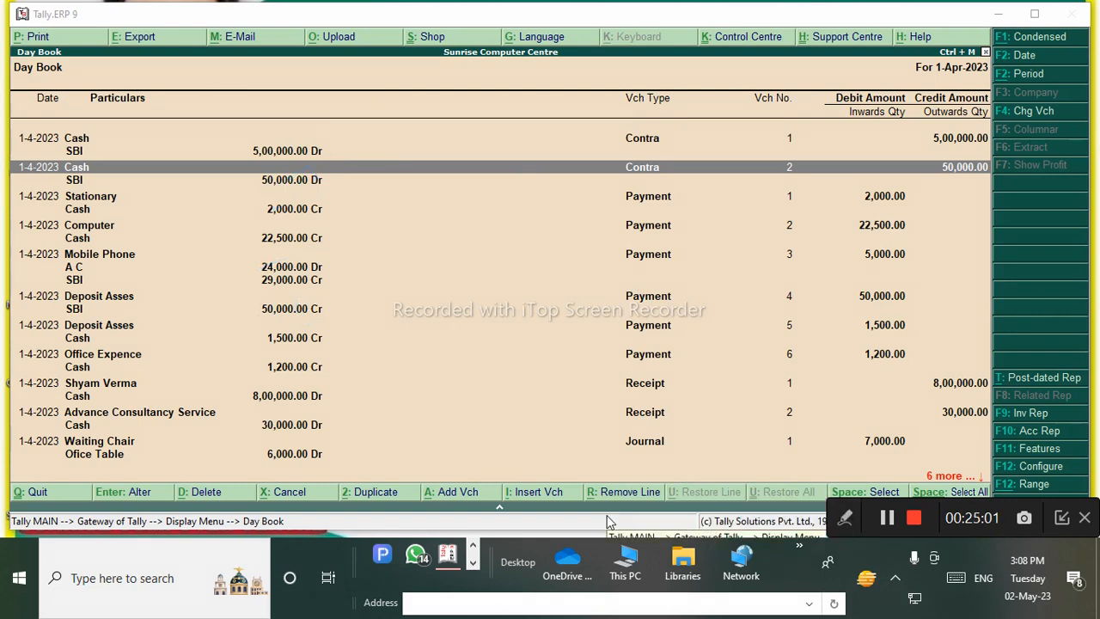
{"action": "left_click", "coordinate": [411, 301]}
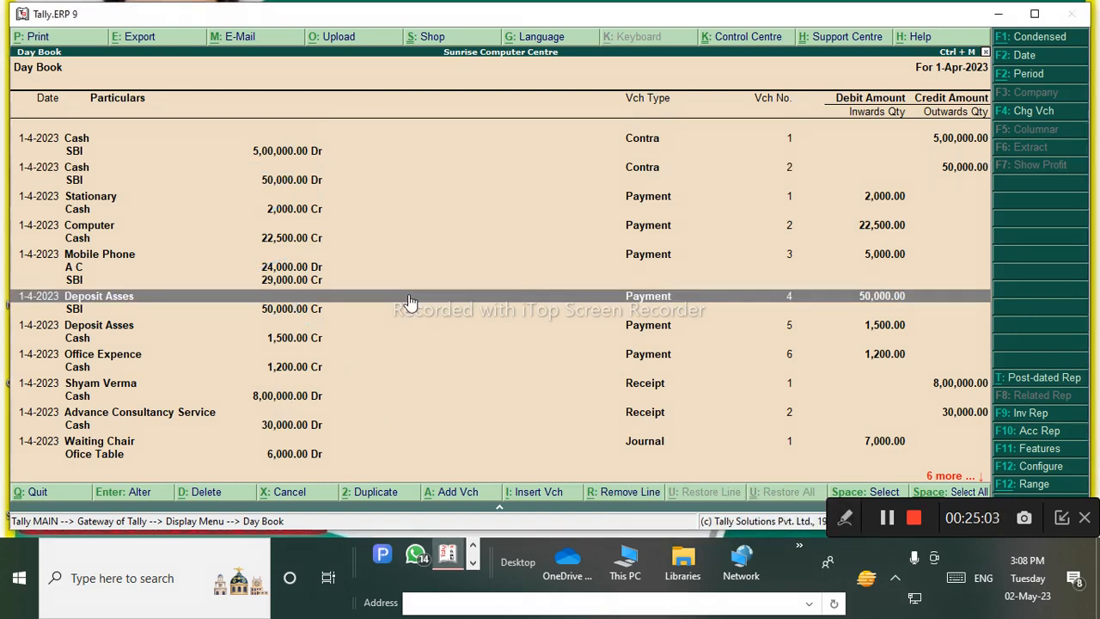
{"action": "key", "text": "Escape"}
{"action": "key", "text": "Escape"}
{"action": "key", "text": "Escape"}
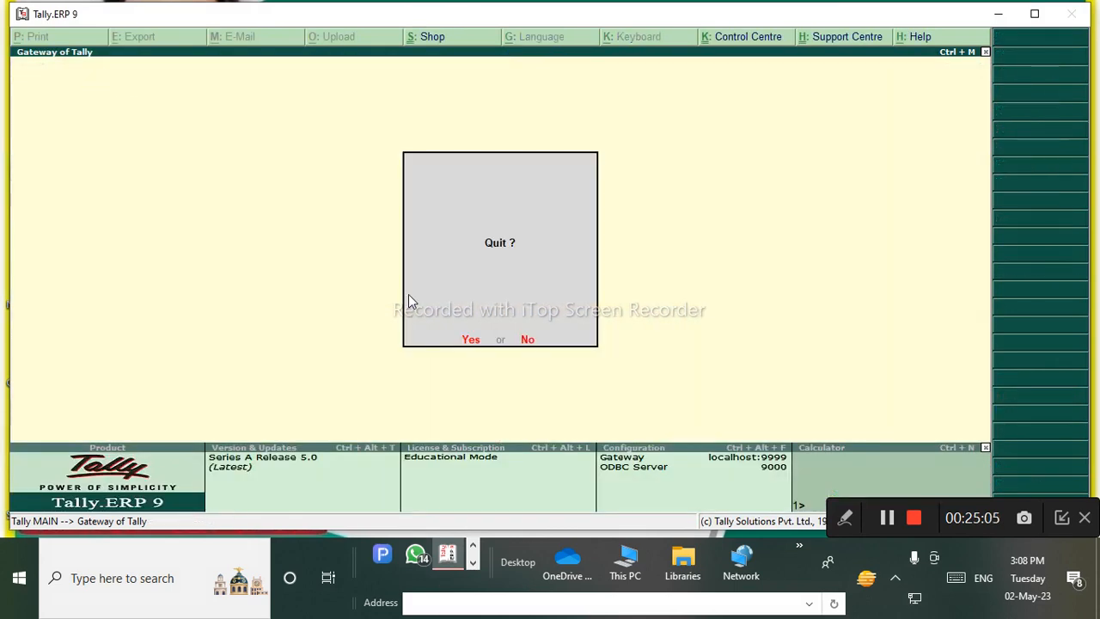
Quit Tally.ERP 9 and open the JPG image 3n from the Documents folder.
{"action": "key", "text": "y"}
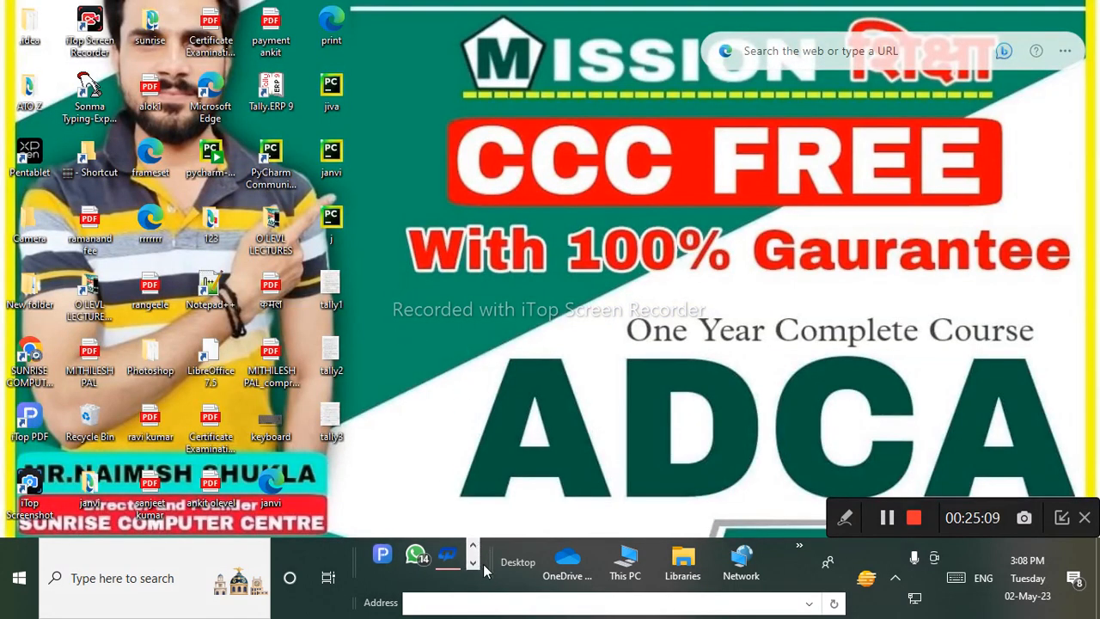
{"action": "left_click", "coordinate": [681, 572]}
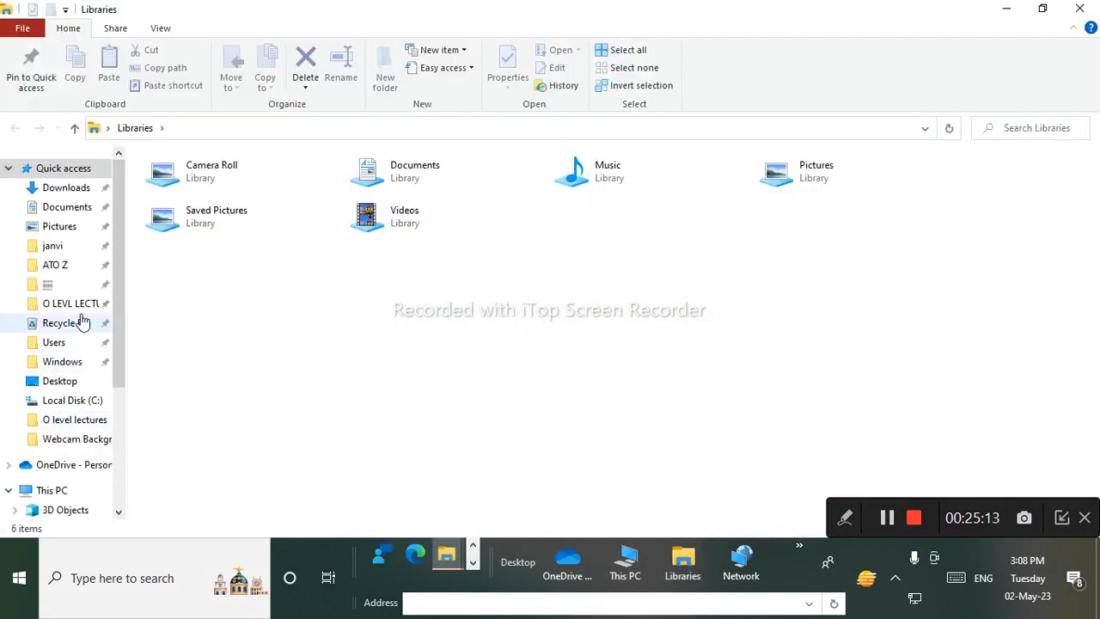
{"action": "left_click", "coordinate": [72, 208]}
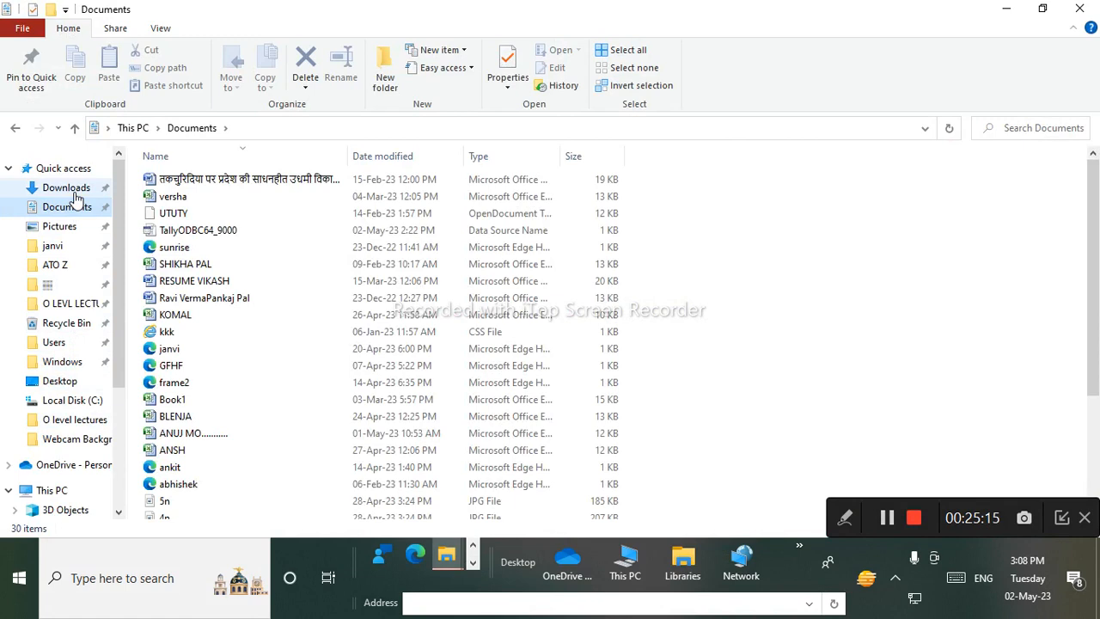
{"action": "scroll", "coordinate": [75, 199], "scroll_direction": "down", "scroll_amount": 1}
{"action": "scroll", "coordinate": [283, 424], "scroll_direction": "down", "scroll_amount": 2}
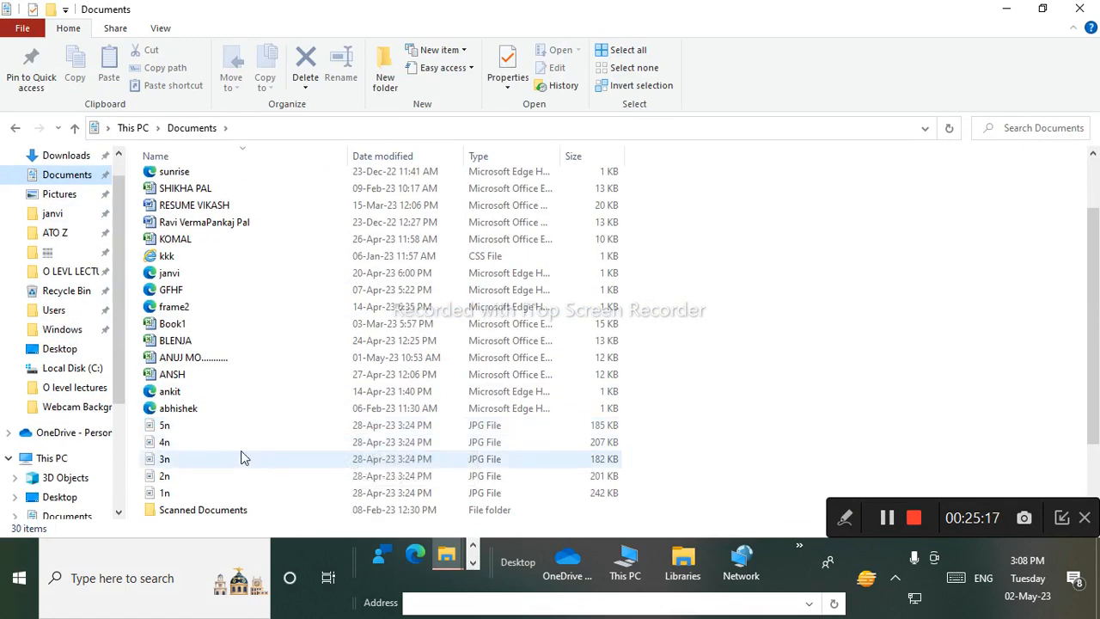
{"action": "left_click", "coordinate": [242, 458]}
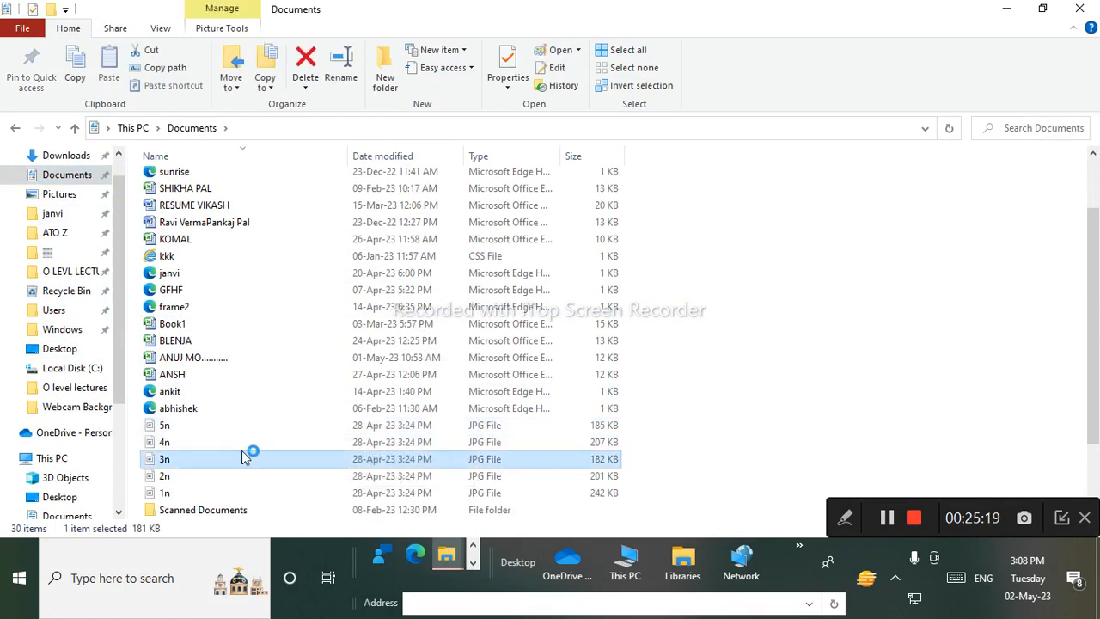
Annotate the poster in yellow, circling the 1500 price and address lines and writing a 6.
{"action": "scroll", "coordinate": [242, 451], "scroll_direction": "down", "scroll_amount": 5}
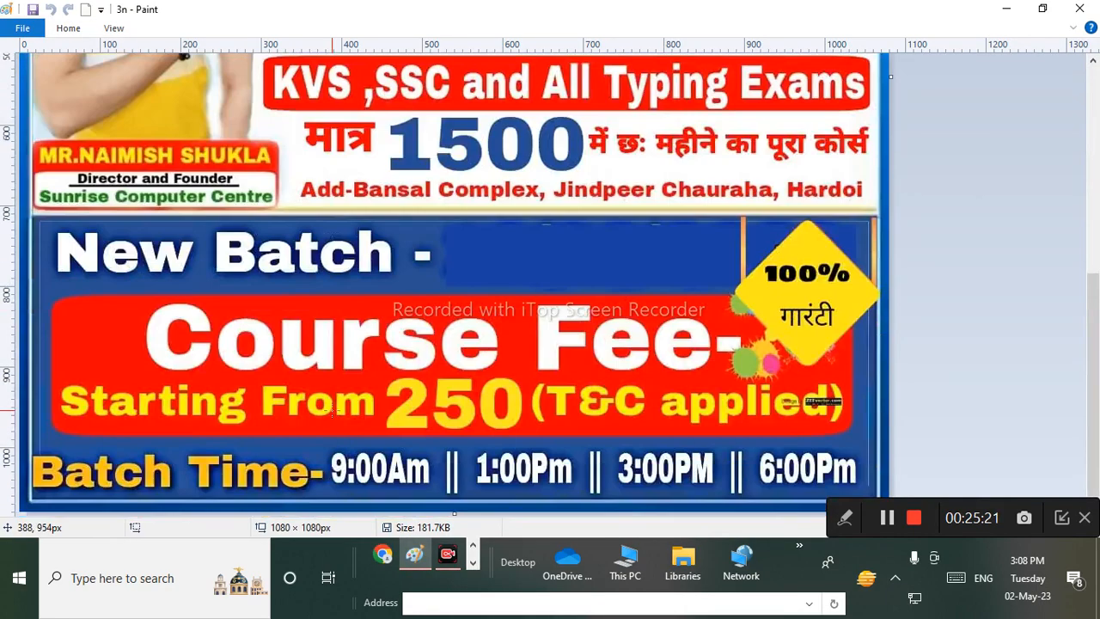
{"action": "scroll", "coordinate": [587, 433], "scroll_direction": "up", "scroll_amount": 5}
{"action": "scroll", "coordinate": [587, 432], "scroll_direction": "down", "scroll_amount": 5}
{"action": "left_click", "coordinate": [846, 519]}
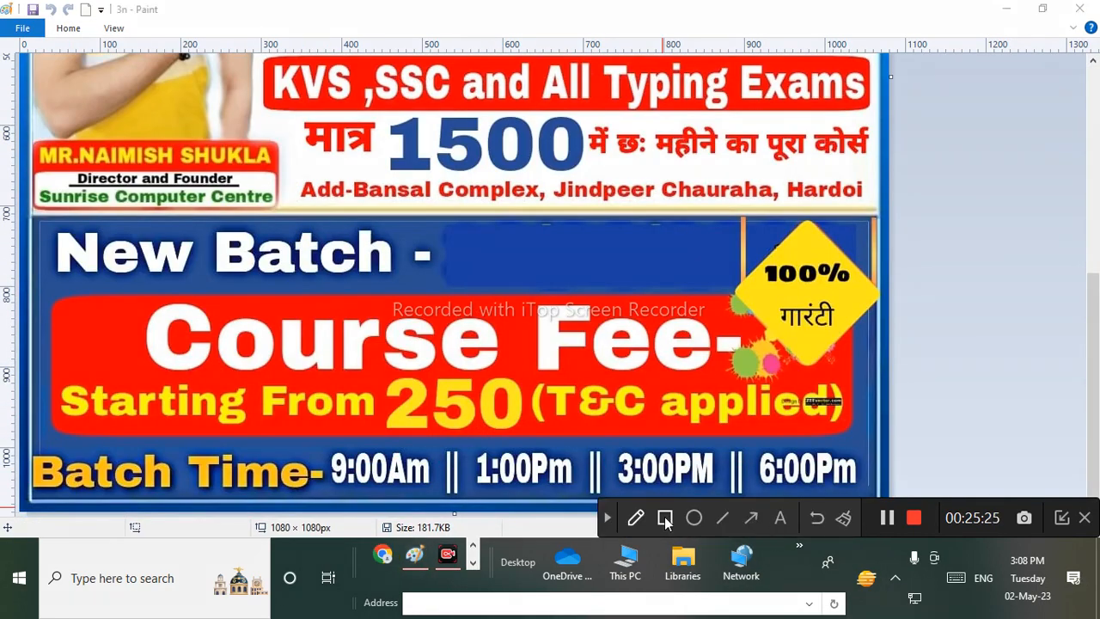
{"action": "left_click", "coordinate": [636, 518]}
{"action": "left_click", "coordinate": [688, 477]}
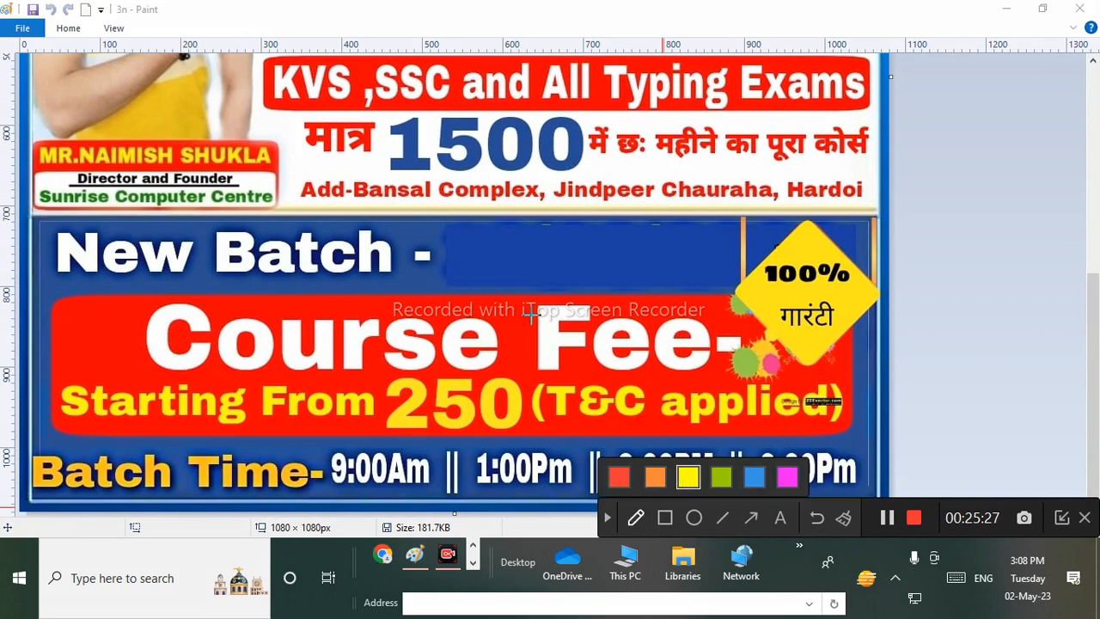
{"action": "mouse_move", "coordinate": [414, 105]}
{"action": "left_mouse_down"}
{"action": "mouse_move", "coordinate": [278, 155]}
{"action": "mouse_move", "coordinate": [816, 159]}
{"action": "mouse_move", "coordinate": [198, 78]}
{"action": "mouse_move", "coordinate": [258, 211]}
{"action": "mouse_move", "coordinate": [351, 155]}
{"action": "left_mouse_up"}
{"action": "mouse_move", "coordinate": [1006, 203]}
{"action": "left_mouse_down"}
{"action": "mouse_move", "coordinate": [928, 287]}
{"action": "mouse_move", "coordinate": [1095, 222]}
{"action": "mouse_move", "coordinate": [906, 154]}
{"action": "left_mouse_up"}
Mark Course Fee, 250 and Batch Time in magenta, then clear all annotations.
{"action": "left_click", "coordinate": [787, 476]}
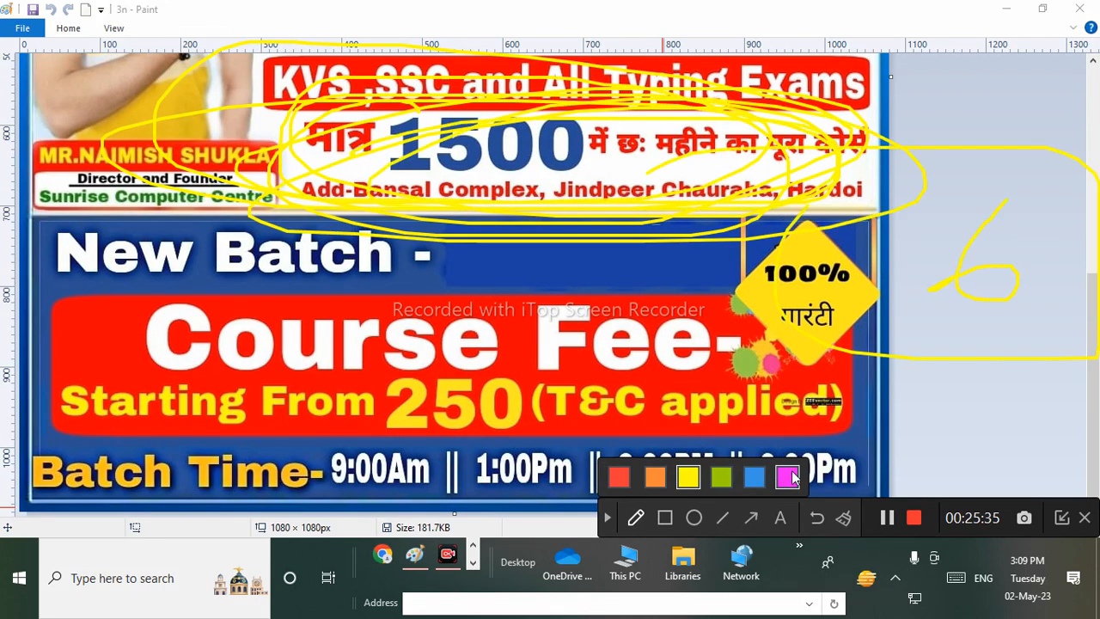
{"action": "mouse_move", "coordinate": [400, 294]}
{"action": "left_mouse_down"}
{"action": "mouse_move", "coordinate": [369, 447]}
{"action": "mouse_move", "coordinate": [224, 275]}
{"action": "mouse_move", "coordinate": [773, 327]}
{"action": "mouse_move", "coordinate": [648, 431]}
{"action": "mouse_move", "coordinate": [284, 258]}
{"action": "mouse_move", "coordinate": [343, 404]}
{"action": "mouse_move", "coordinate": [232, 406]}
{"action": "left_mouse_up"}
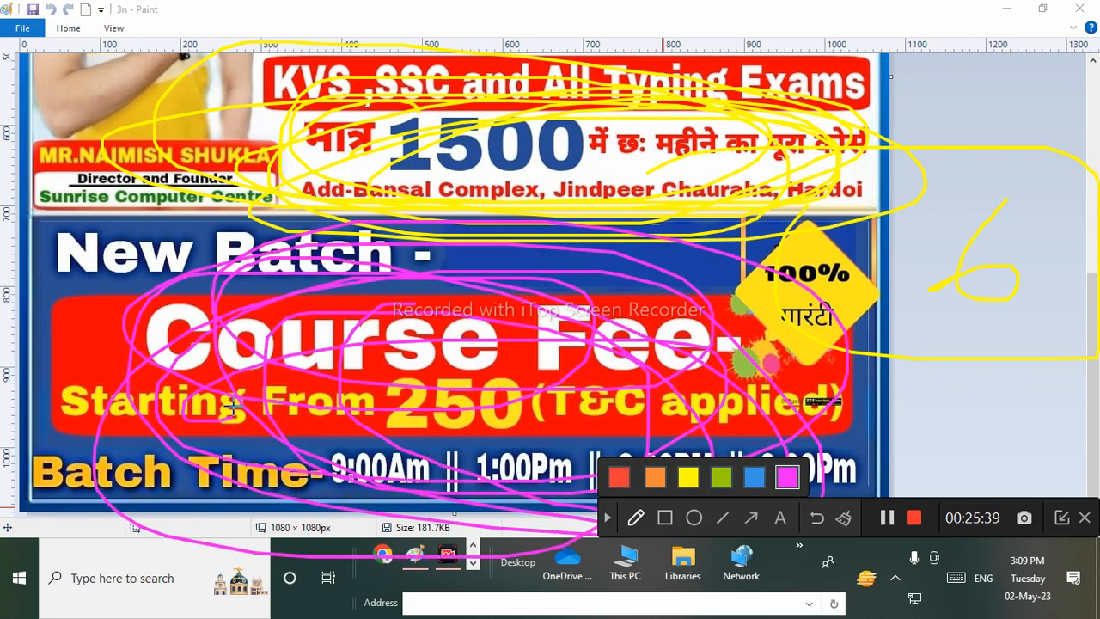
{"action": "left_click", "coordinate": [638, 525]}
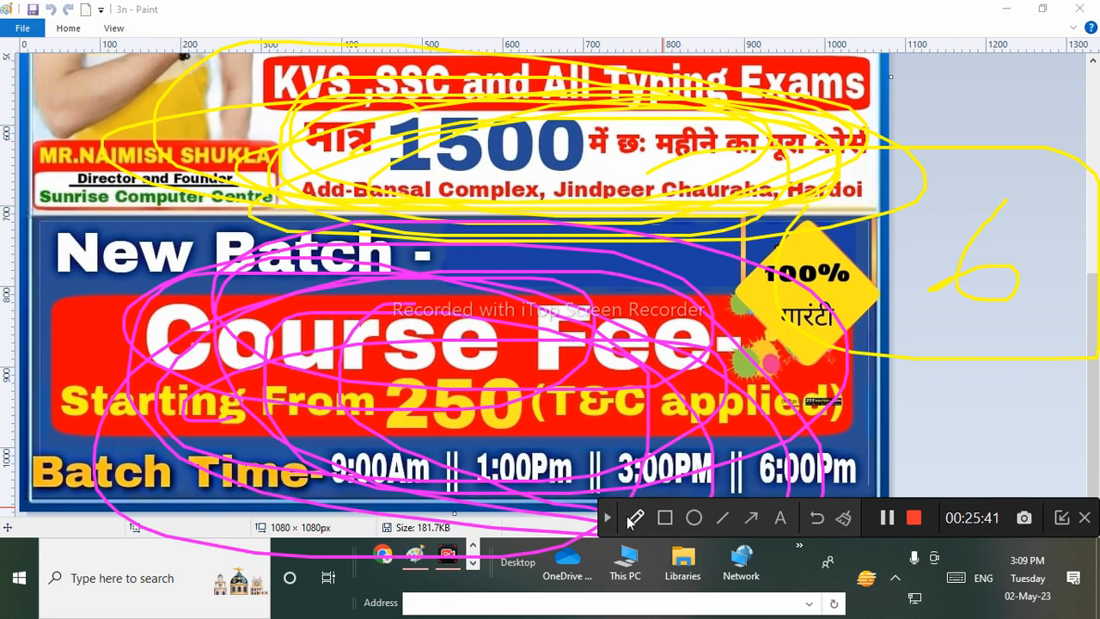
{"action": "left_click", "coordinate": [638, 525]}
{"action": "left_click", "coordinate": [635, 525]}
{"action": "left_click", "coordinate": [609, 522]}
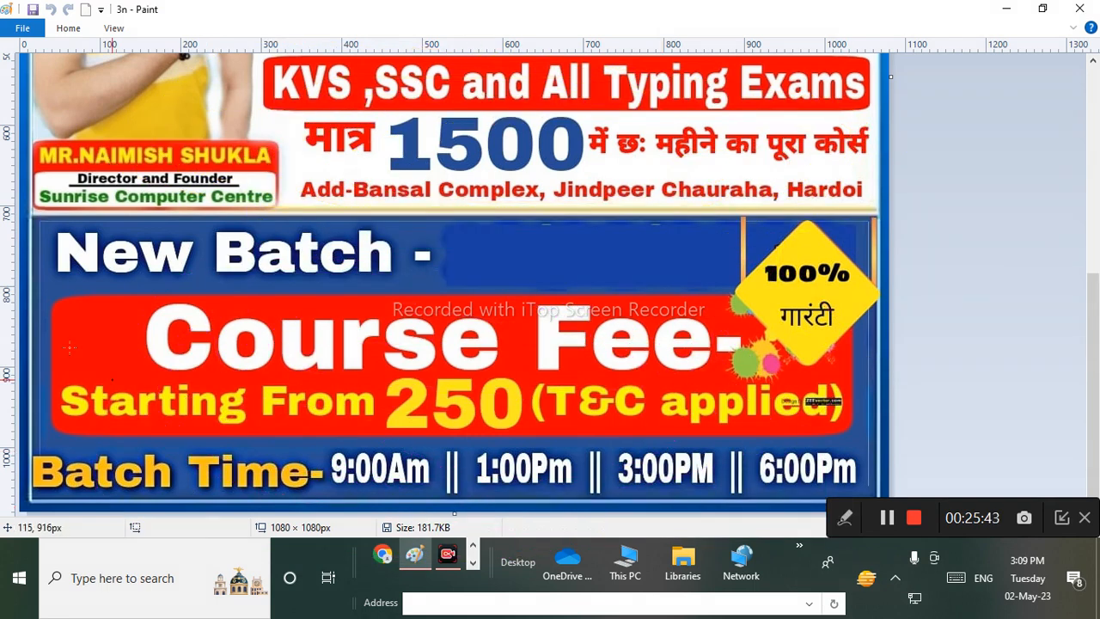